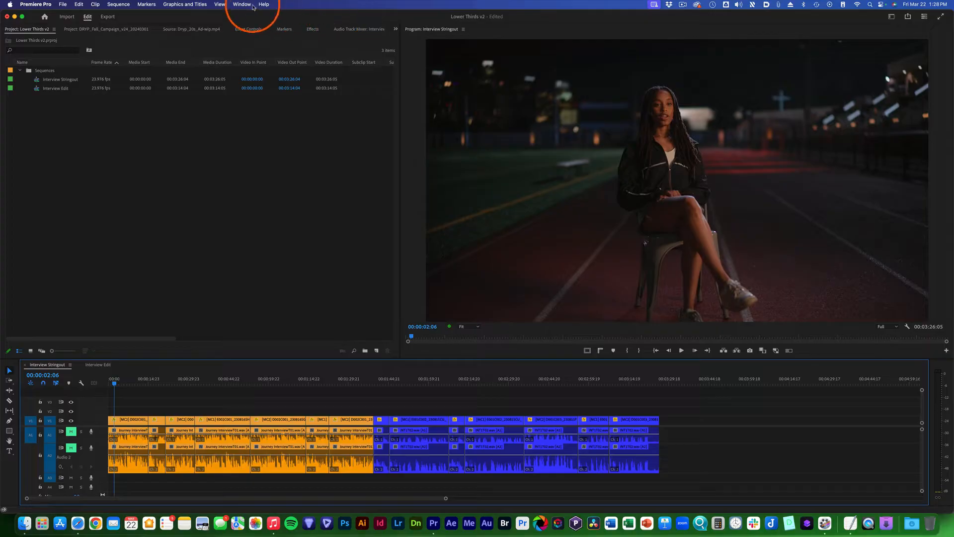
# Step: Show the Essential Graphics panel in the workspace
pyautogui.click(243, 4)
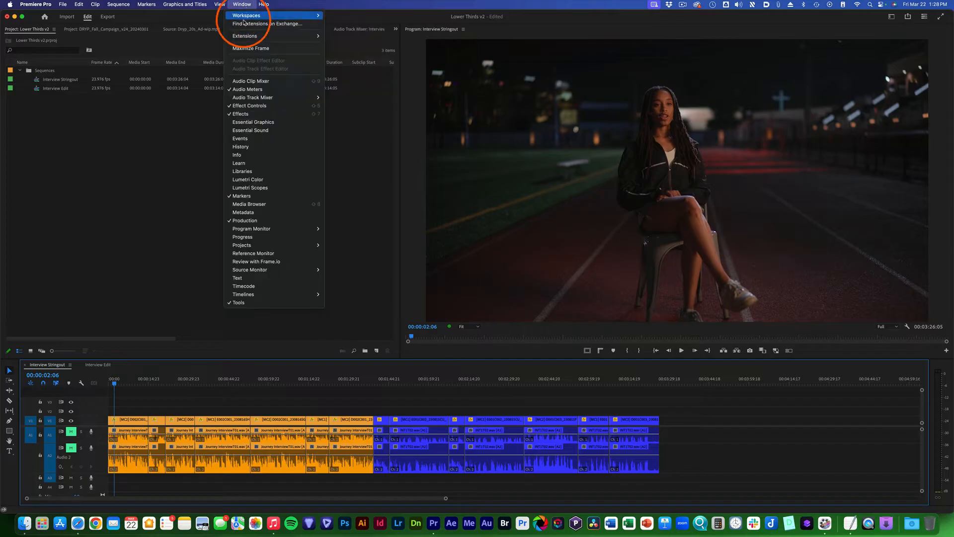
pyautogui.moveTo(306, 16)
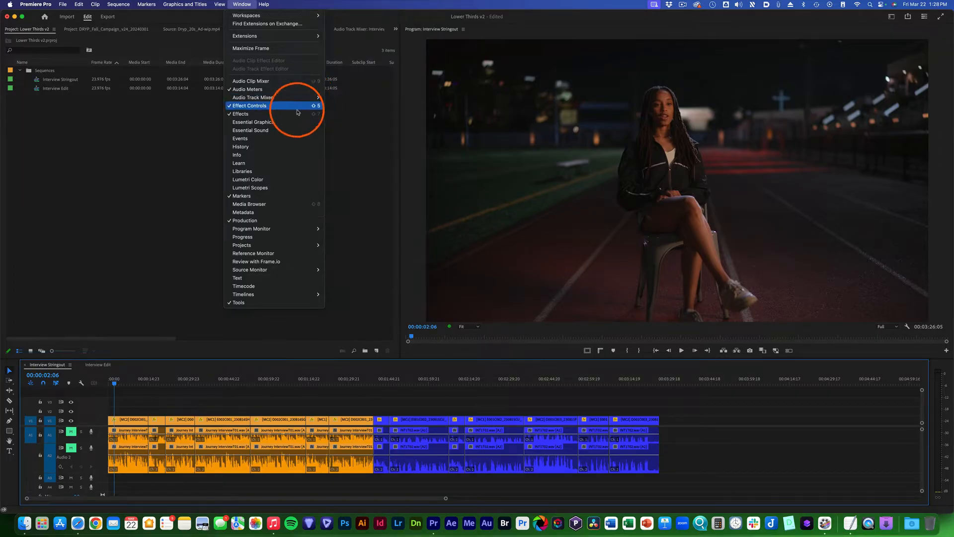
pyautogui.click(285, 123)
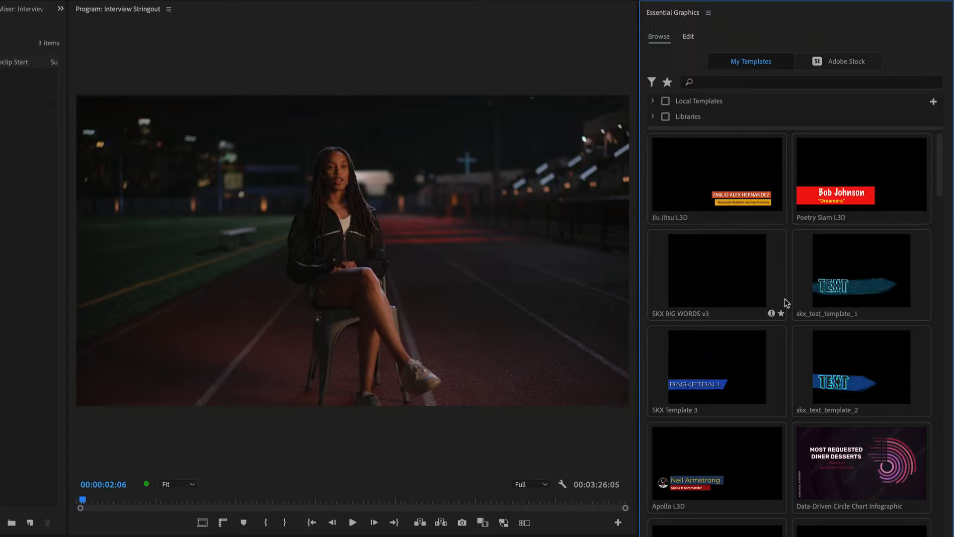
# Step: Browse the saved graphics templates and the free templates from Adobe Stock
pyautogui.click(716, 276)
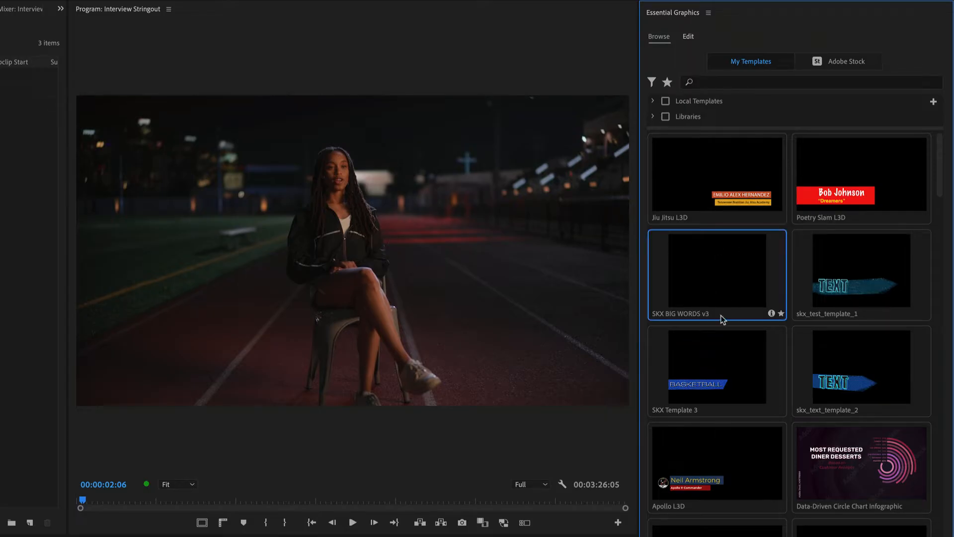
pyautogui.scroll(-4, 718, 373)
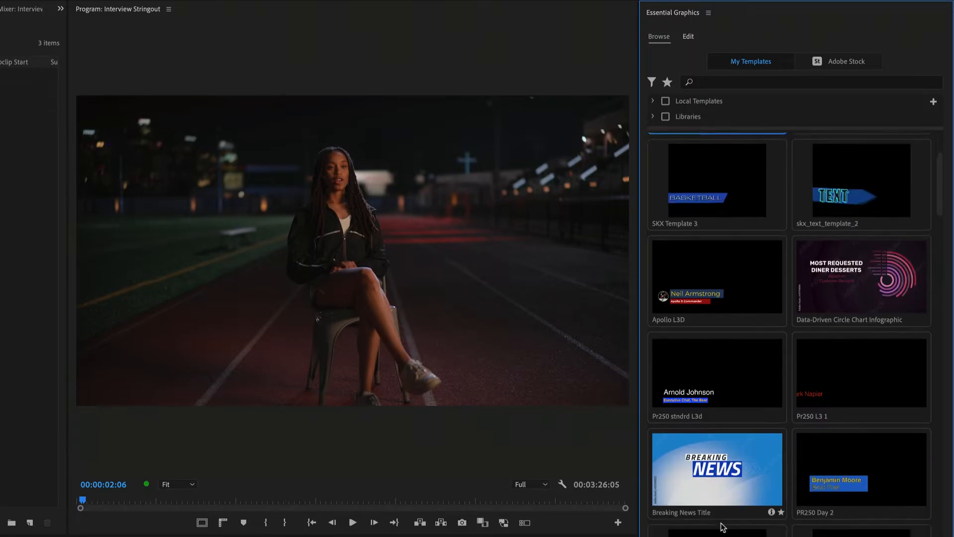
pyautogui.scroll(-3, 725, 516)
pyautogui.scroll(7, 735, 410)
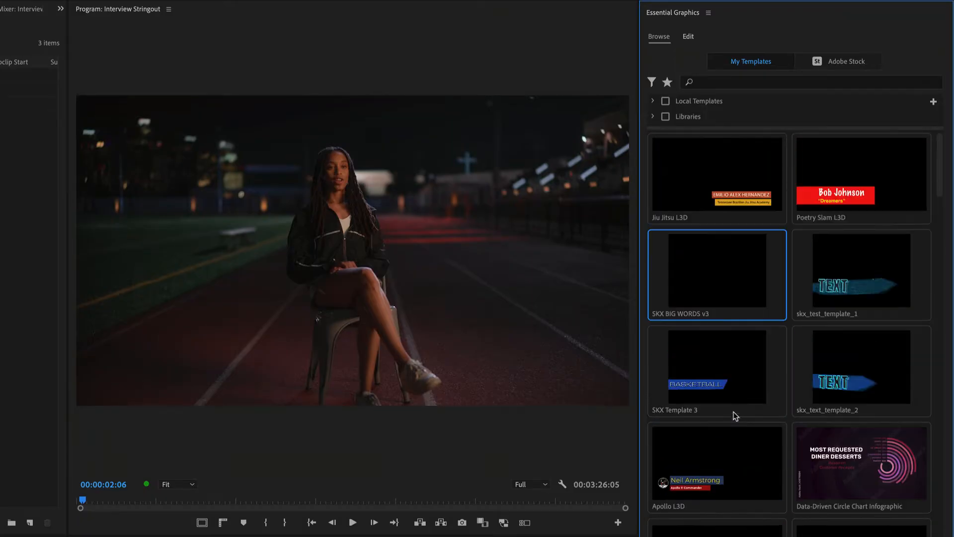
pyautogui.click(839, 62)
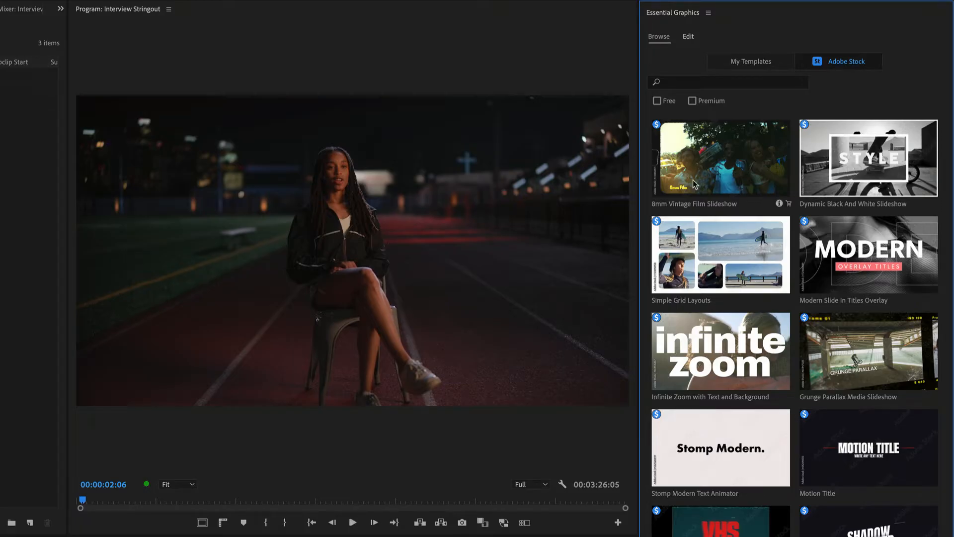
pyautogui.click(667, 103)
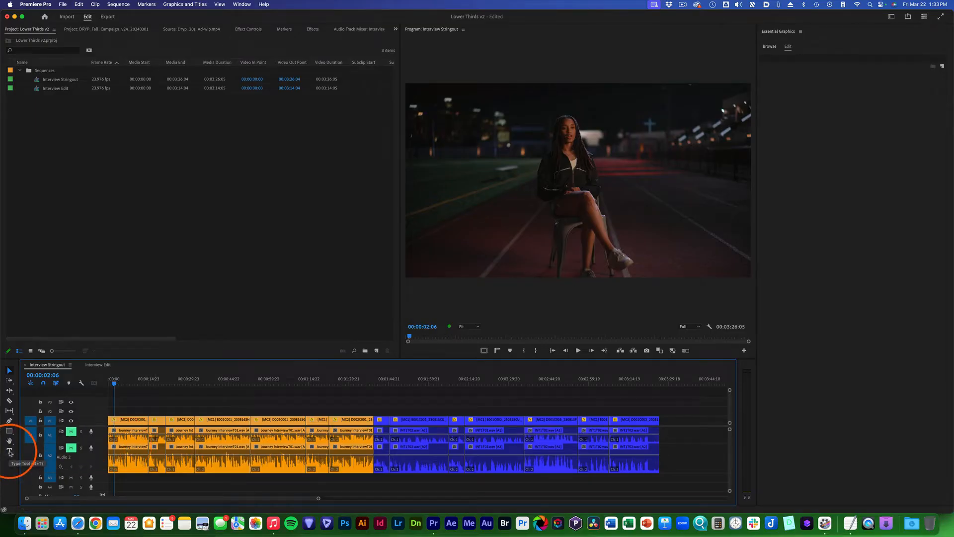
# Step: Create a text layer with the interviewee's name beside the seated woman at about 1263, 647
pyautogui.click(10, 452)
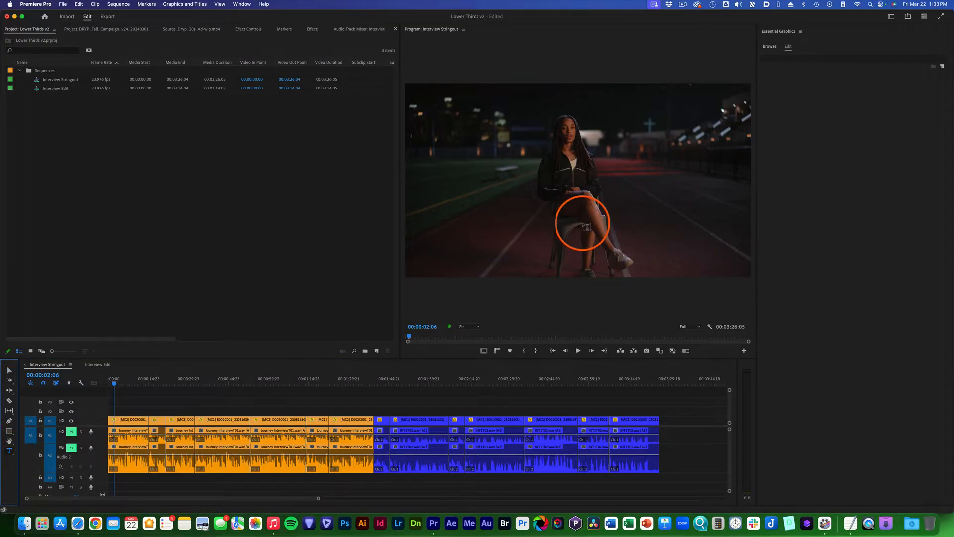
pyautogui.click(635, 196)
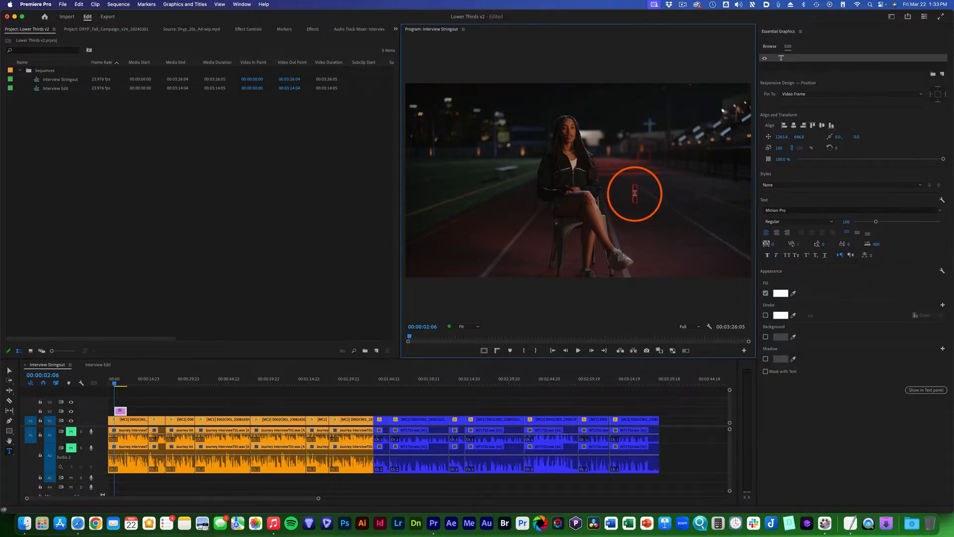
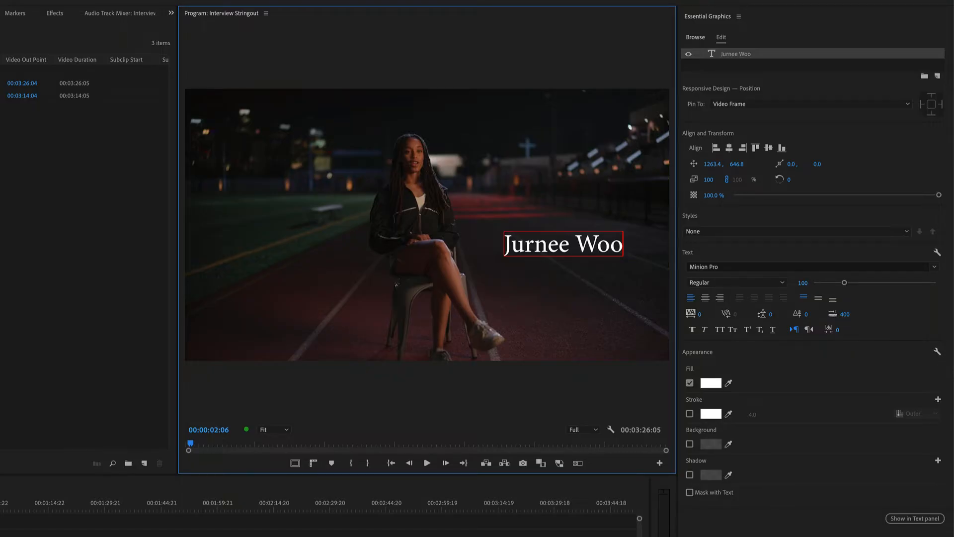
pyautogui.click(503, 250)
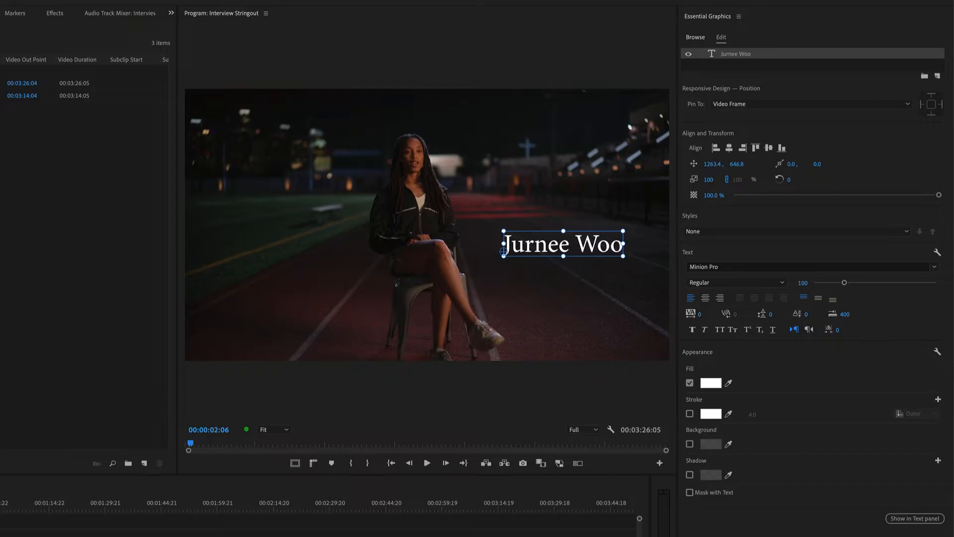
# Step: Scale the name text to 105% without rotation and move it to about 1210, 624
pyautogui.moveTo(504, 251)
pyautogui.mouseDown()
pyautogui.moveTo(490, 238)
pyautogui.moveTo(490, 259)
pyautogui.moveTo(487, 234)
pyautogui.moveTo(489, 254)
pyautogui.moveTo(513, 234)
pyautogui.moveTo(492, 251)
pyautogui.mouseUp()
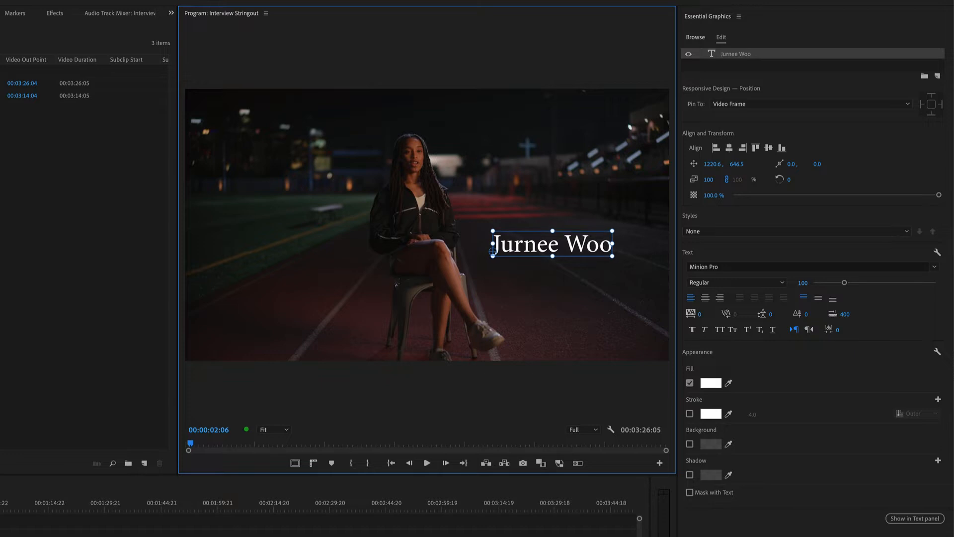
pyautogui.moveTo(612, 230); pyautogui.dragTo(625, 259)
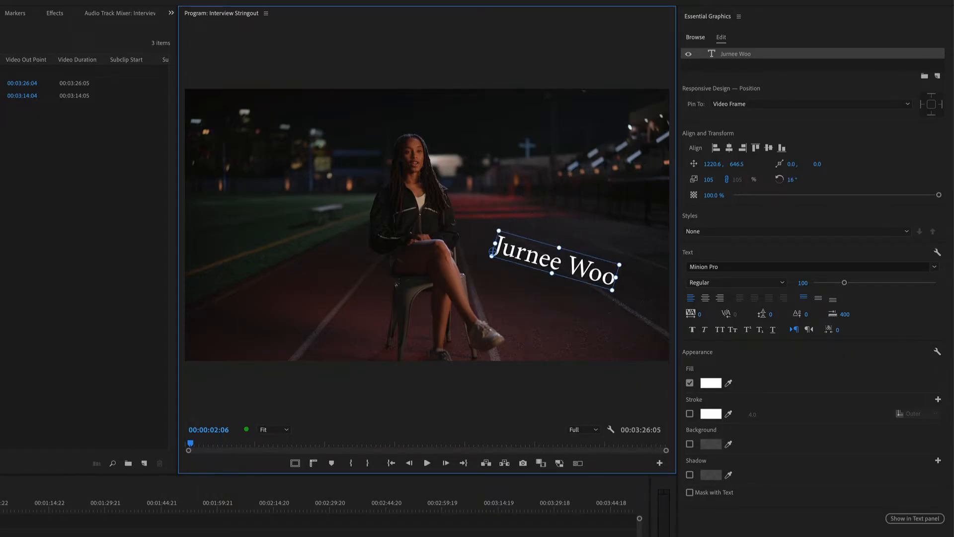
pyautogui.hotkey('ctrl', 'z')
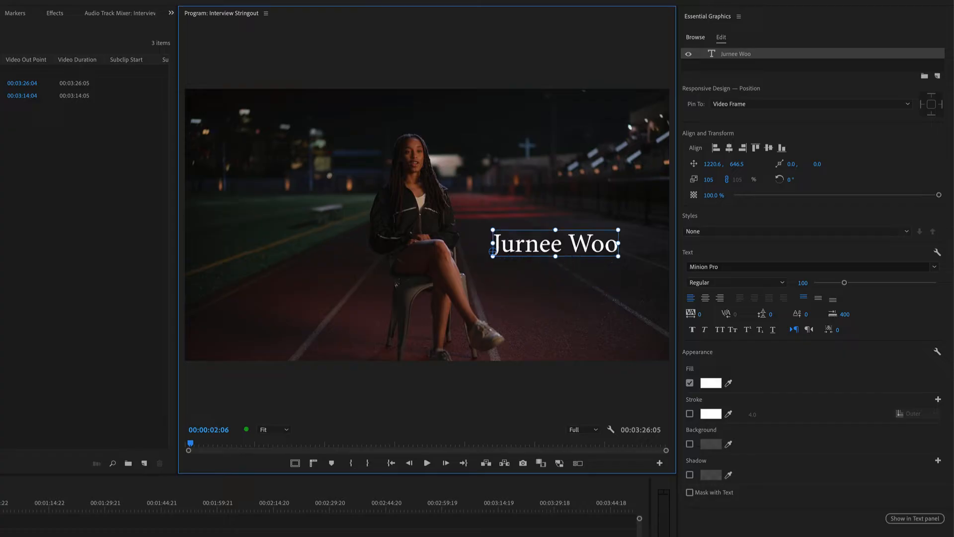
pyautogui.moveTo(571, 246)
pyautogui.mouseDown()
pyautogui.moveTo(561, 251)
pyautogui.moveTo(643, 248)
pyautogui.moveTo(568, 241)
pyautogui.mouseUp()
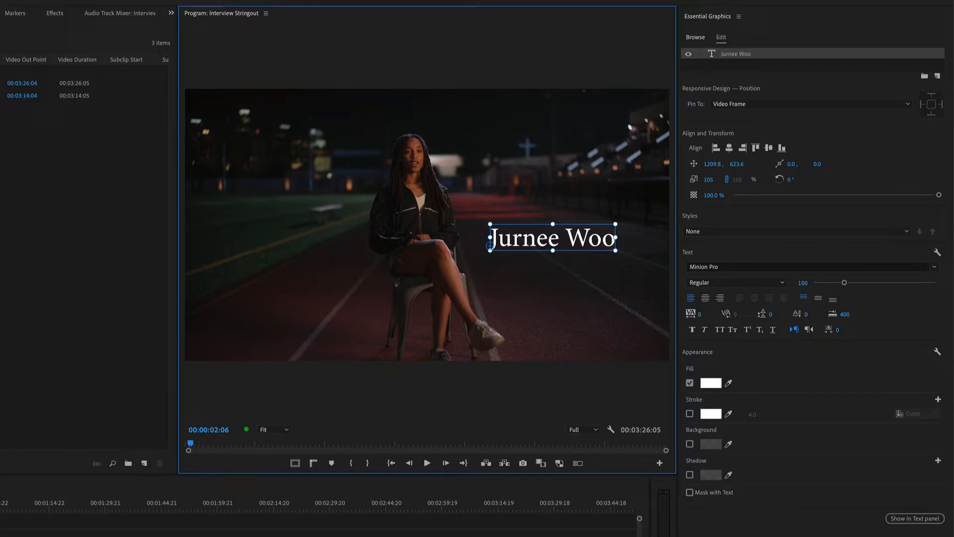
# Step: Insert a middle initial before the surname in the name text
pyautogui.press('t')
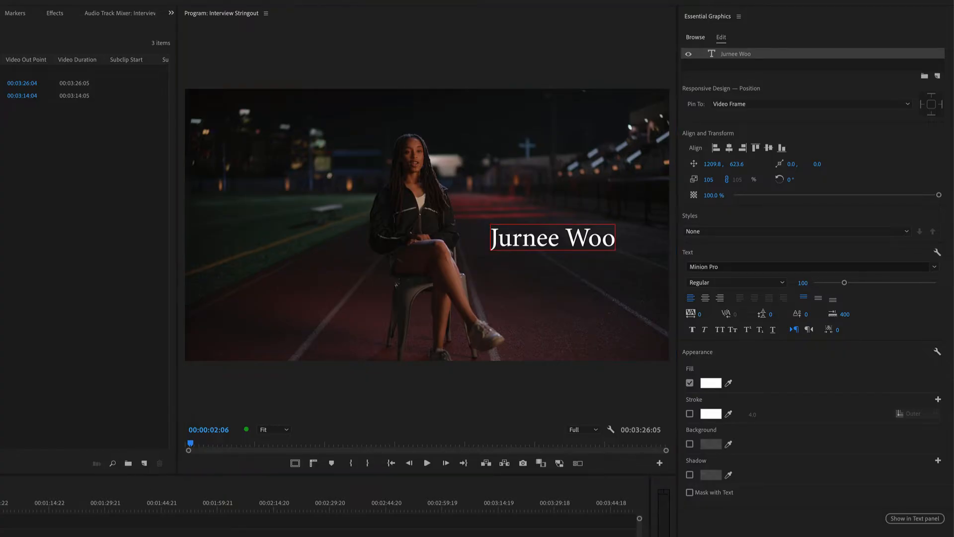
pyautogui.click(513, 238)
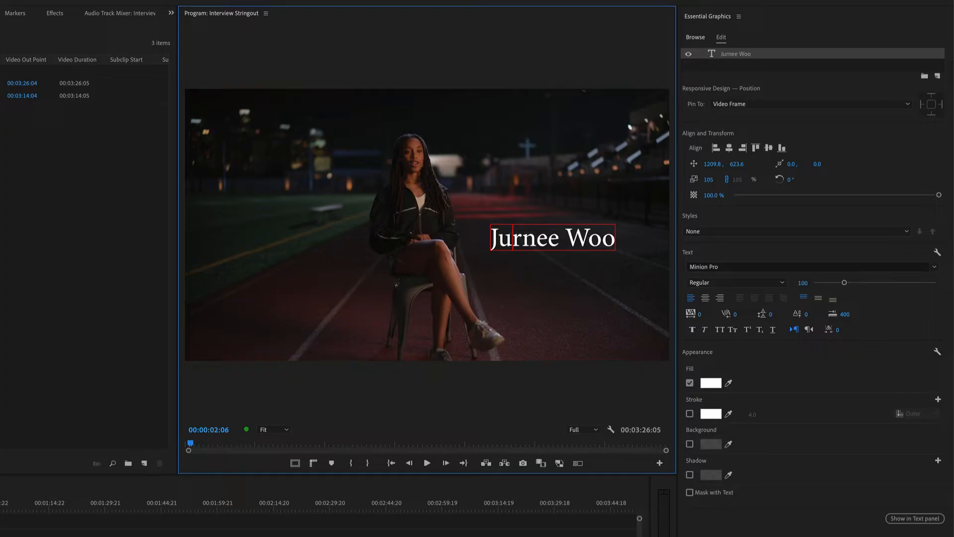
pyautogui.click(565, 237)
pyautogui.write('A.')
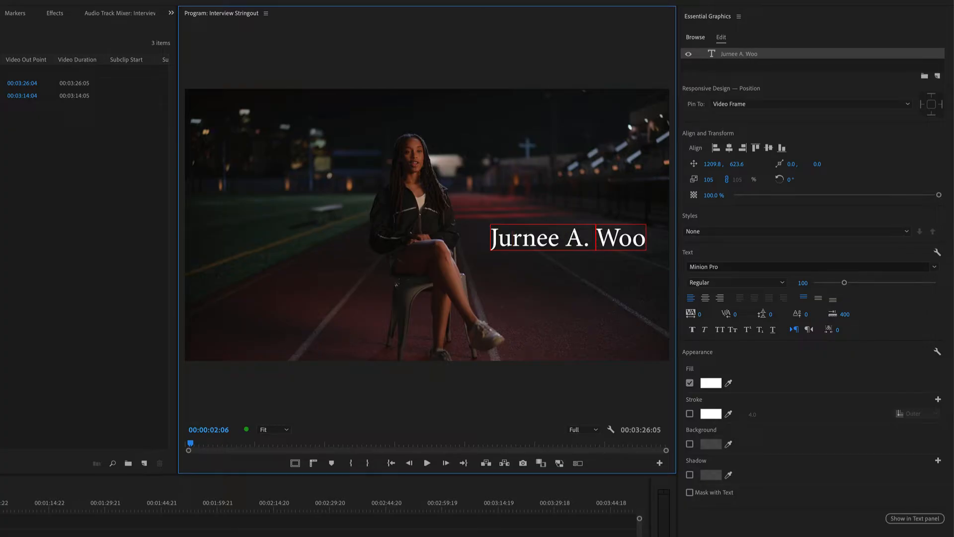
pyautogui.press('Escape')
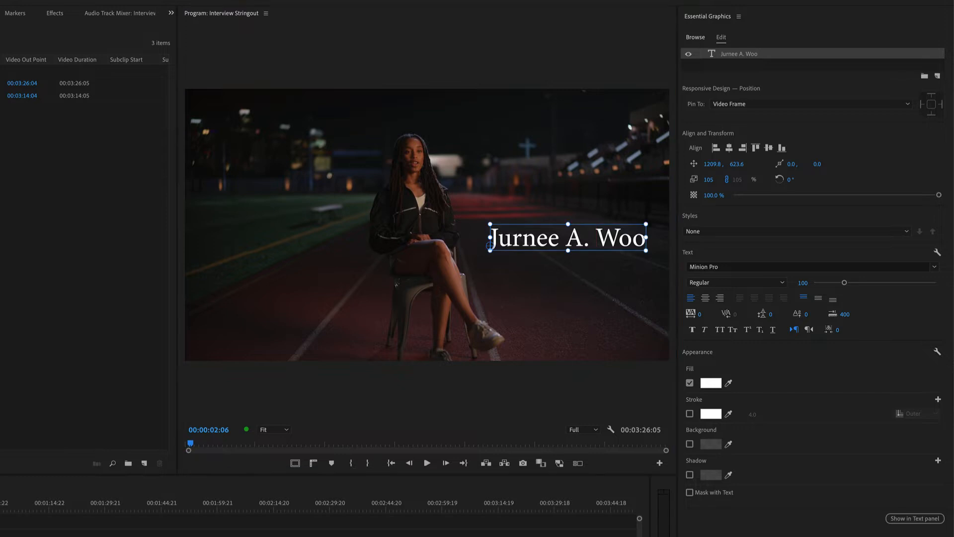
# Step: Remove the middle initial from the name text
pyautogui.press('t')
pyautogui.click(596, 238)
pyautogui.press('BackSpace')
pyautogui.press('BackSpace')
pyautogui.press('BackSpace')
pyautogui.press('BackSpace')
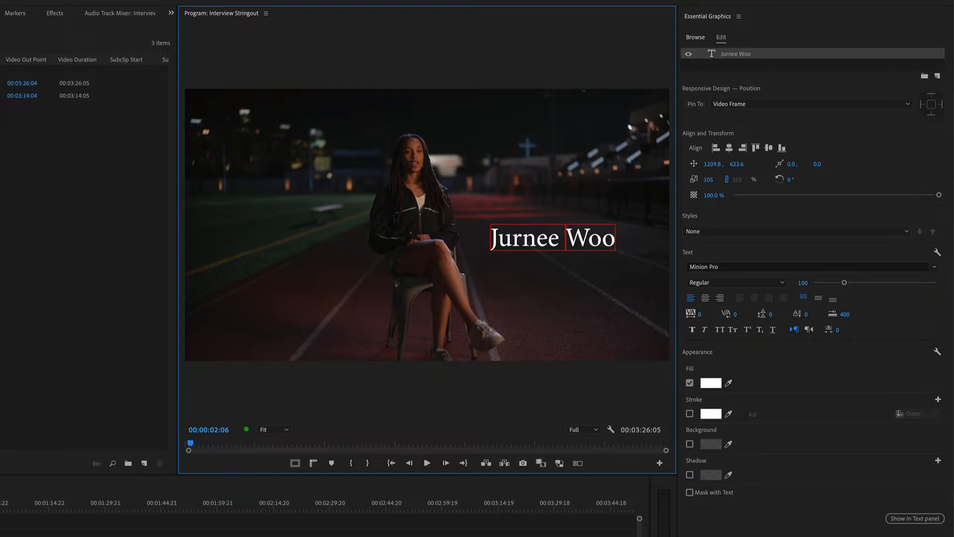
pyautogui.press('Escape')
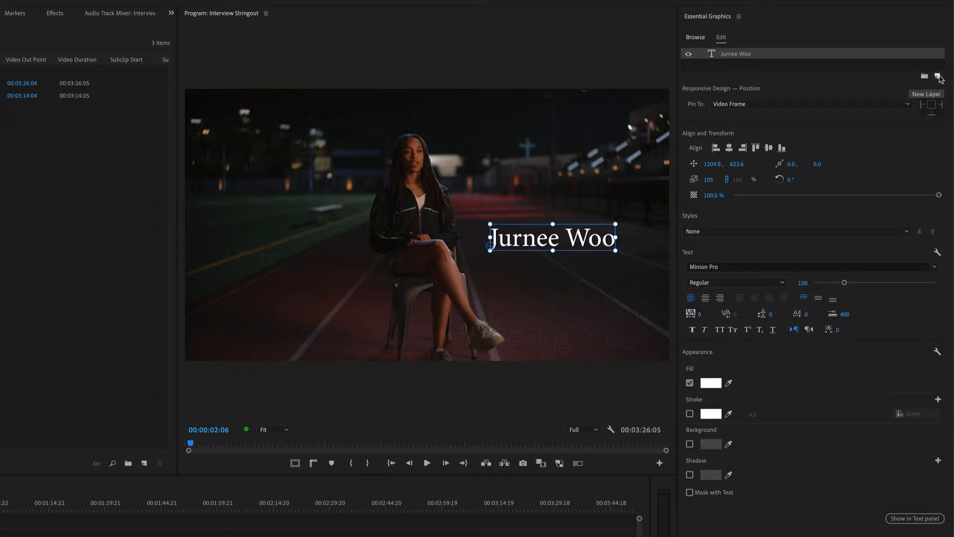
pyautogui.click(938, 76)
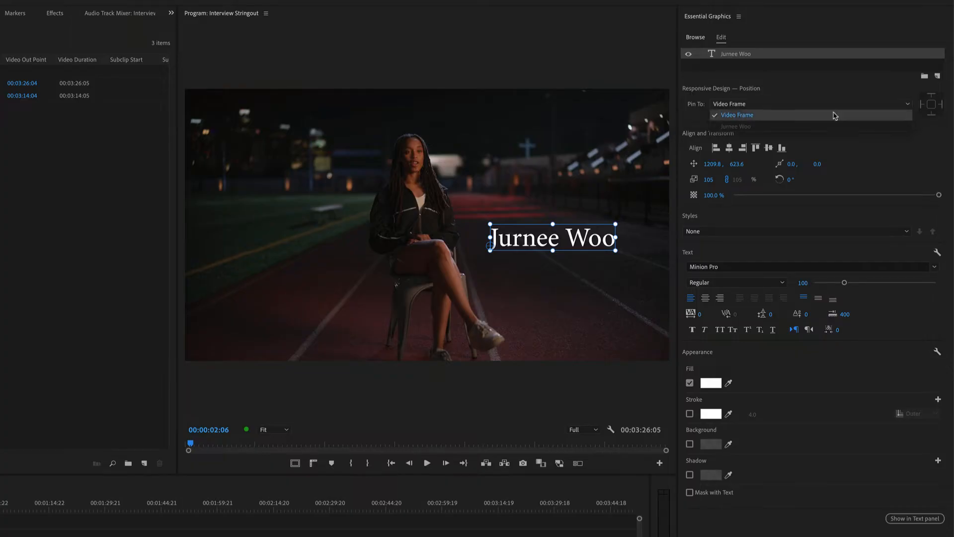
pyautogui.click(835, 116)
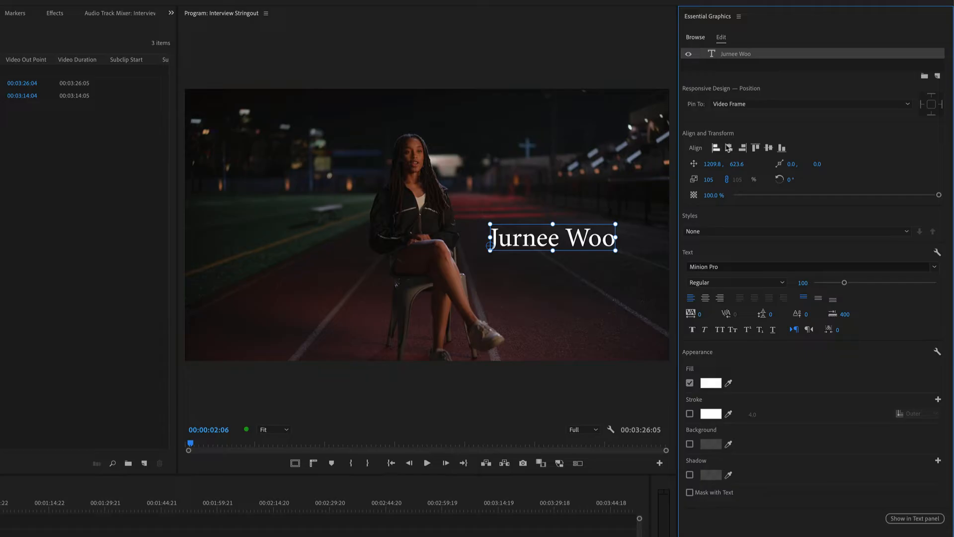
# Step: Try aligning the name text to the video frame's horizontal and vertical centre and to its bottom, top, right and left edges
pyautogui.click(715, 147)
pyautogui.click(729, 148)
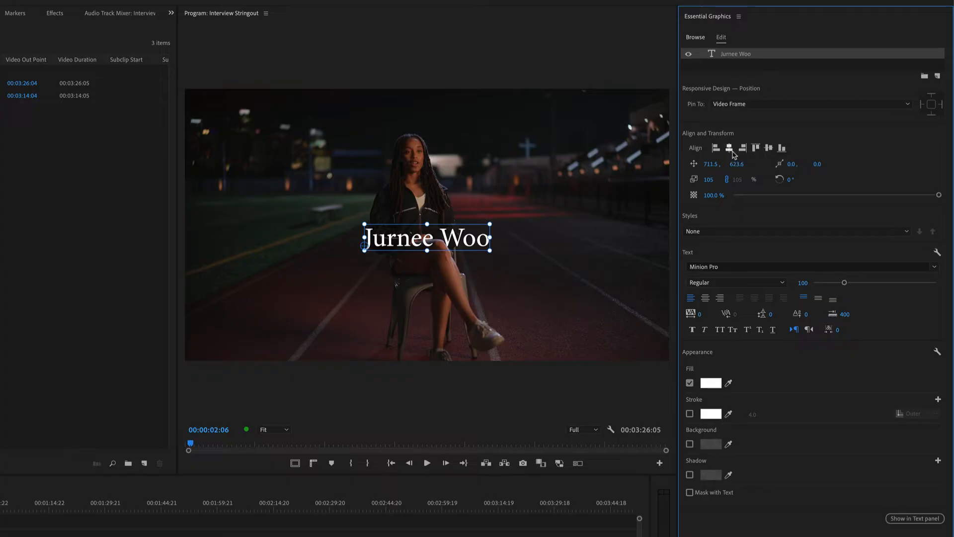
pyautogui.click(770, 148)
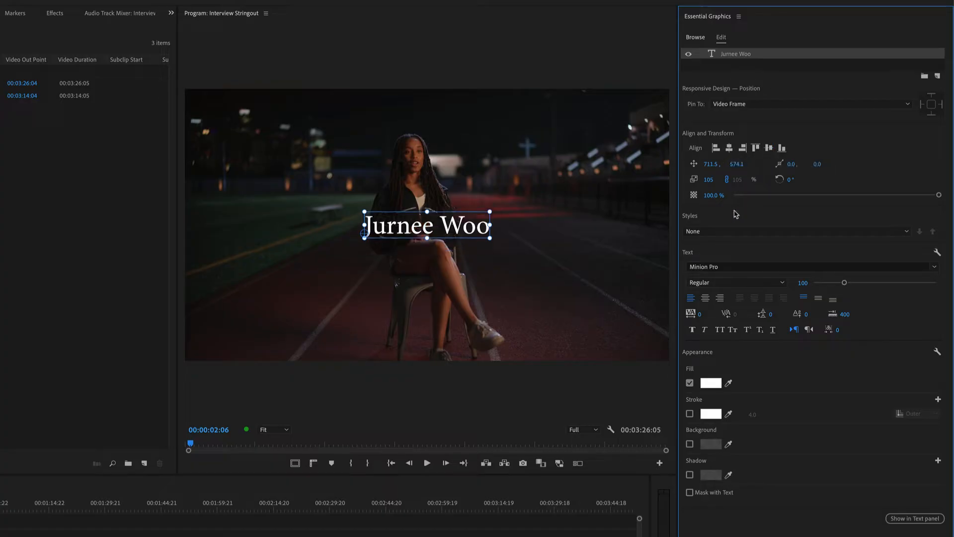
pyautogui.click(782, 148)
pyautogui.click(756, 147)
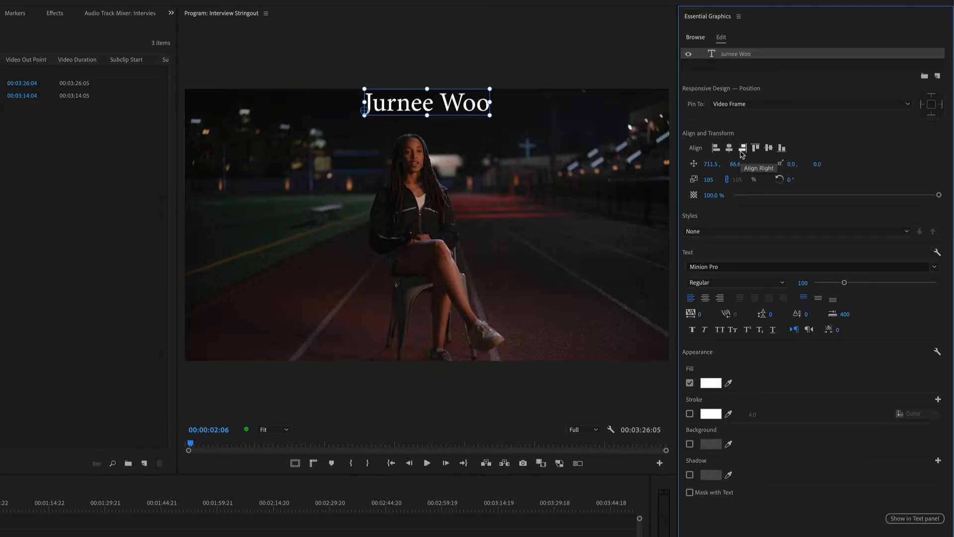
pyautogui.click(742, 147)
pyautogui.click(716, 148)
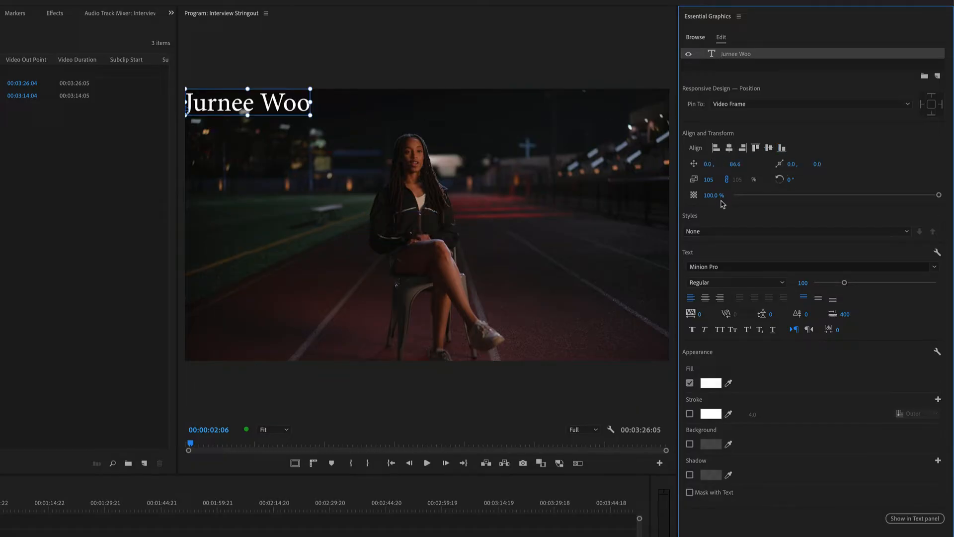
pyautogui.click(730, 148)
# Step: Move the name text beside the seated woman's legs, to position 1252.5, 735.6
pyautogui.moveTo(442, 105); pyautogui.dragTo(579, 256)
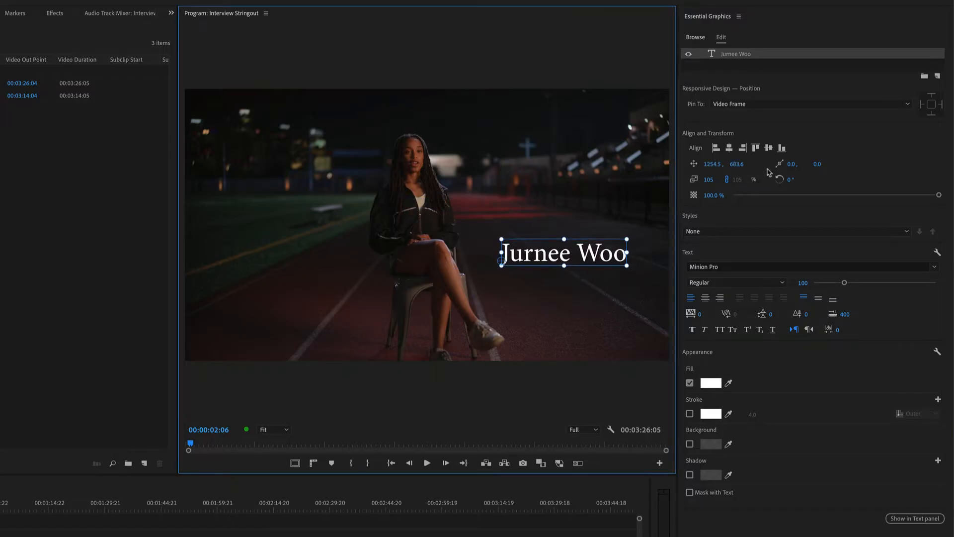
pyautogui.moveTo(711, 166); pyautogui.dragTo(916, 170)
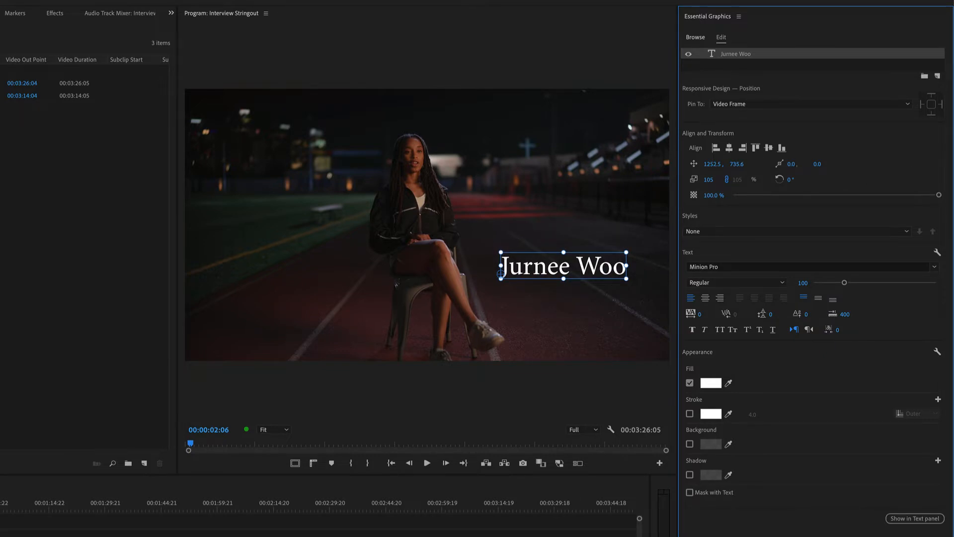
# Step: Set the name text's anchor point to 0.0 horizontally and 7.0 vertically
pyautogui.moveTo(791, 164); pyautogui.dragTo(825, 164)
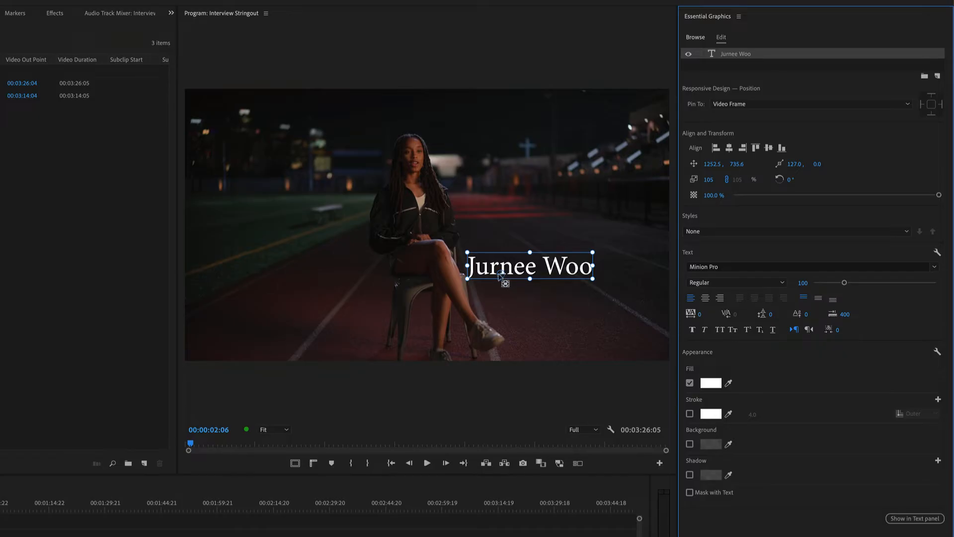
pyautogui.moveTo(816, 165); pyautogui.dragTo(819, 165)
pyautogui.click(798, 166)
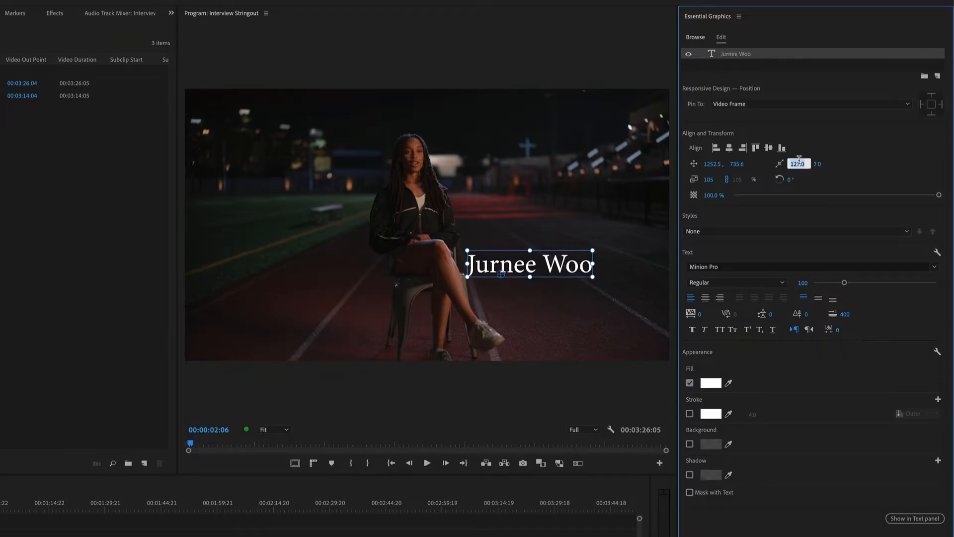
pyautogui.write('0')
pyautogui.press('Return')
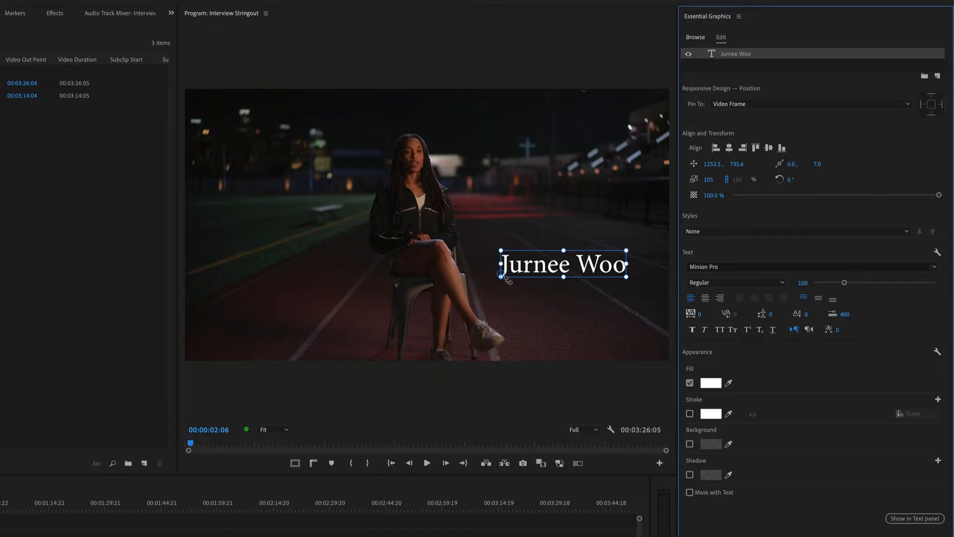
# Step: Try moving the anchor point to the centre of the name text and scaling the text to 129%
pyautogui.moveTo(502, 274); pyautogui.dragTo(533, 272)
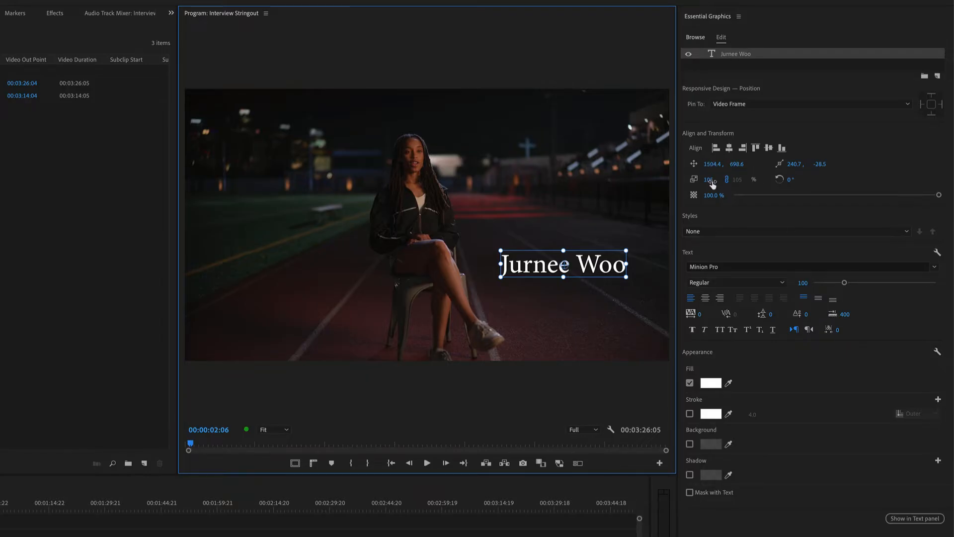
pyautogui.moveTo(709, 180)
pyautogui.mouseDown()
pyautogui.moveTo(800, 179)
pyautogui.moveTo(696, 180)
pyautogui.moveTo(760, 179)
pyautogui.moveTo(708, 180)
pyautogui.mouseUp()
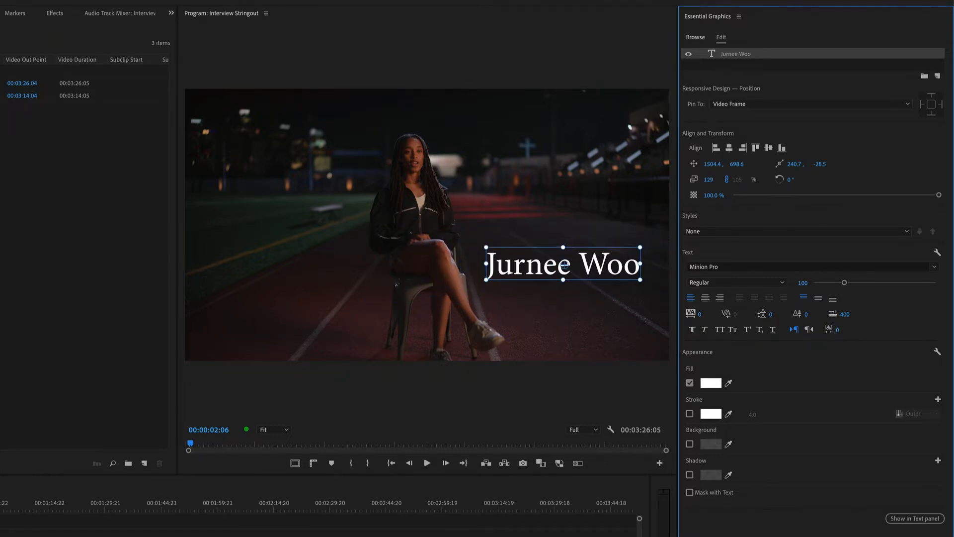
# Step: Set the name text's anchor point to 0.0 horizontally and 0.0 vertically
pyautogui.click(794, 167)
pyautogui.write('0')
pyautogui.press('Tab')
pyautogui.write('0')
pyautogui.press('Tab')
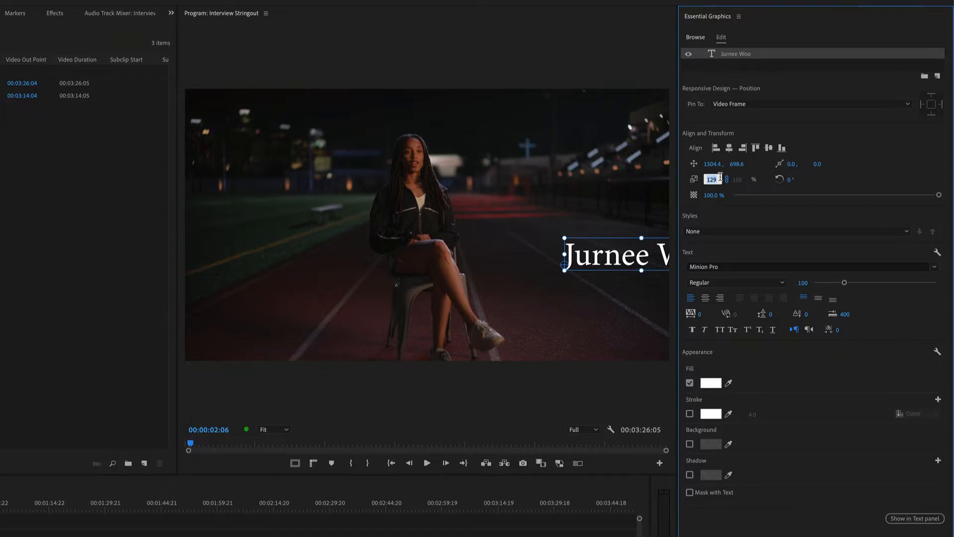
# Step: Try an 80% scale on the name text, and adjust it to 100% at position 1247.4, 731.6
pyautogui.write('80')
pyautogui.press('Return')
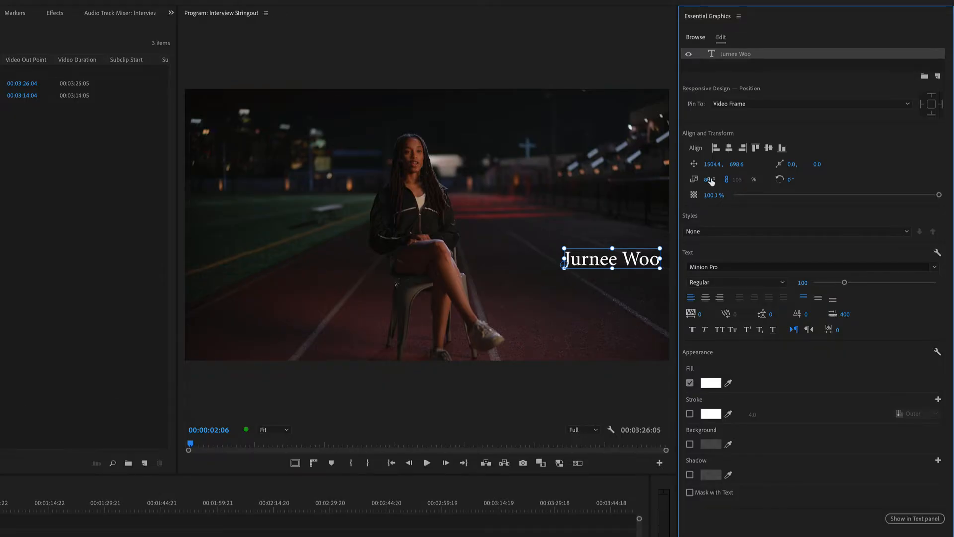
pyautogui.moveTo(707, 179)
pyautogui.mouseDown()
pyautogui.moveTo(801, 180)
pyautogui.moveTo(715, 185)
pyautogui.mouseUp()
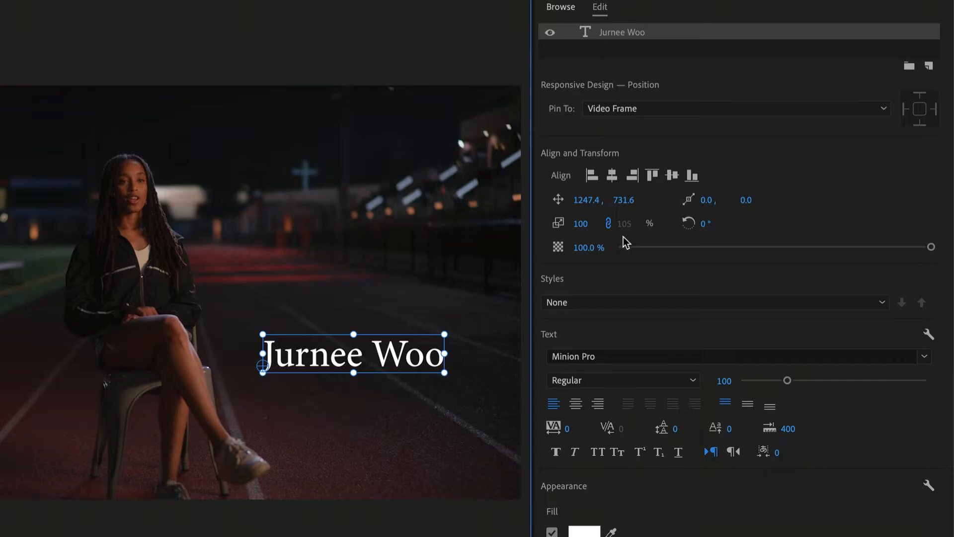
# Step: Unlink the name text's scale, try stretching its width to 148%, and set both height and width to 100% with the link restored
pyautogui.click(608, 223)
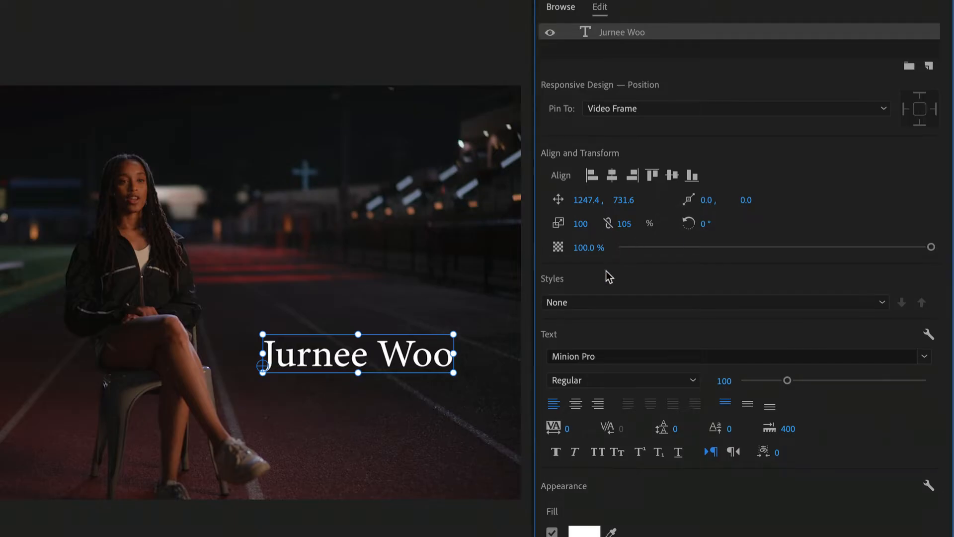
pyautogui.moveTo(624, 226); pyautogui.dragTo(588, 225)
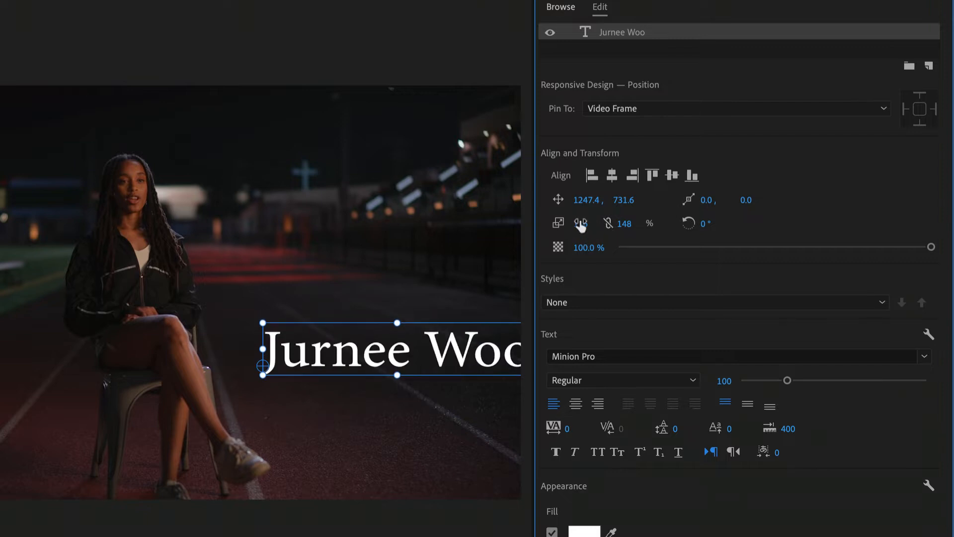
pyautogui.click(589, 223)
pyautogui.write('100')
pyautogui.press('Tab')
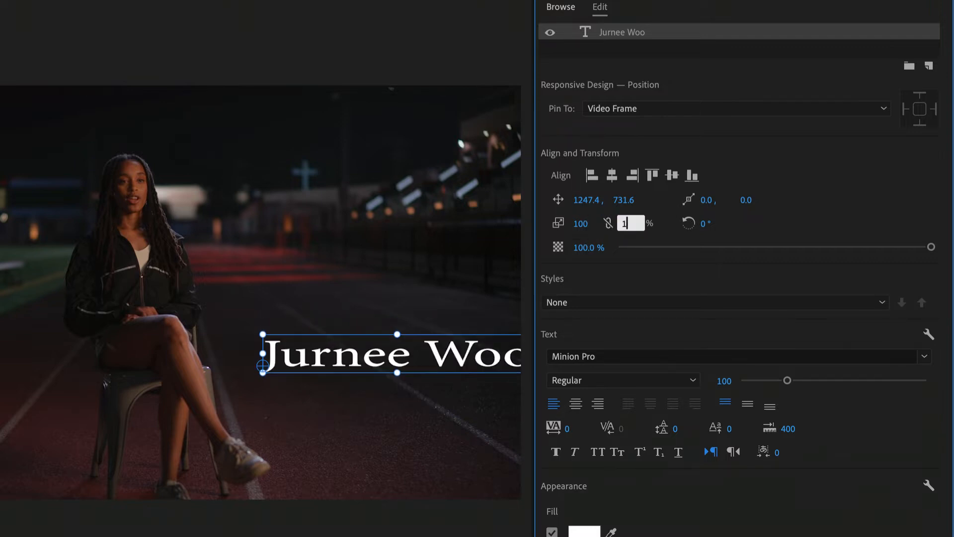
pyautogui.write('100')
pyautogui.press('Return')
pyautogui.click(694, 195)
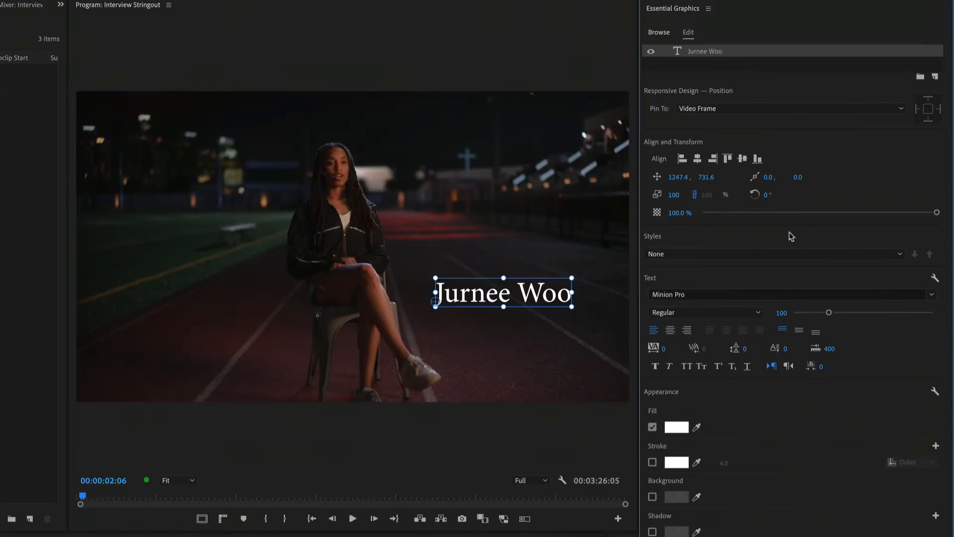
# Step: Try rotating the name text, undo the rotation, and try lowering the text's opacity
pyautogui.moveTo(765, 195)
pyautogui.mouseDown()
pyautogui.moveTo(798, 195)
pyautogui.moveTo(782, 191)
pyautogui.mouseUp()
pyautogui.hotkey('ctrl', 'z')
pyautogui.moveTo(937, 213)
pyautogui.mouseDown()
pyautogui.moveTo(701, 222)
pyautogui.moveTo(949, 227)
pyautogui.moveTo(748, 211)
pyautogui.moveTo(834, 222)
pyautogui.moveTo(920, 213)
pyautogui.mouseUp()
# Step: Change the name text's font to Myriad Pro Light
pyautogui.click(931, 294)
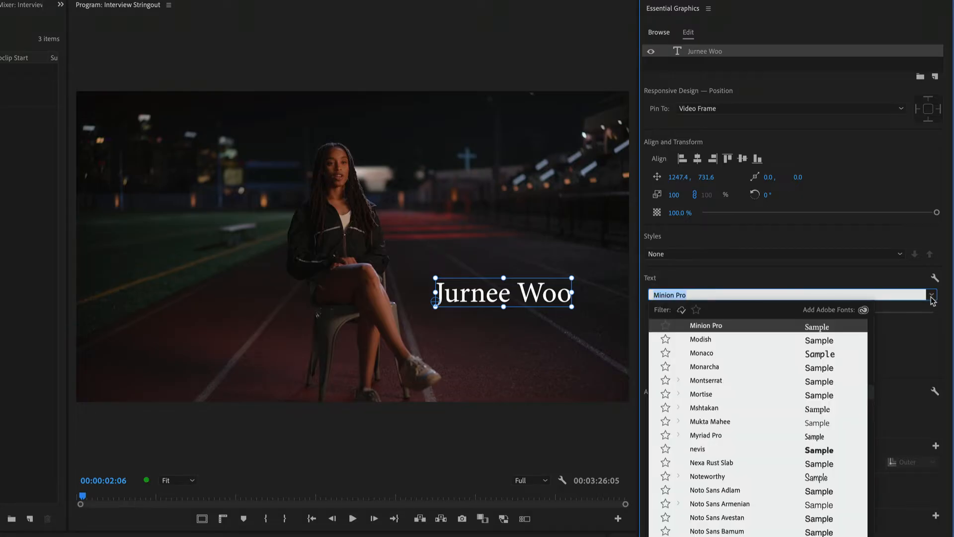
pyautogui.write('myri')
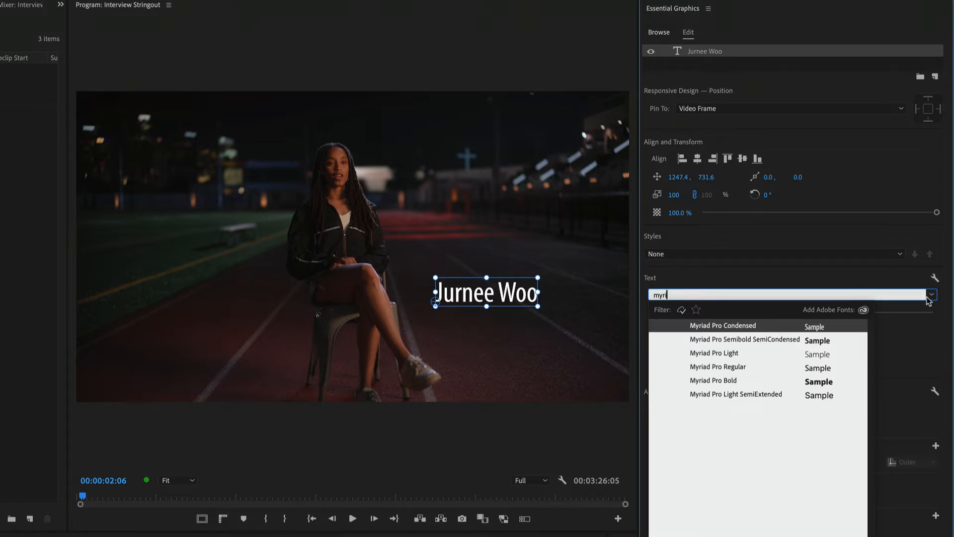
pyautogui.click(743, 353)
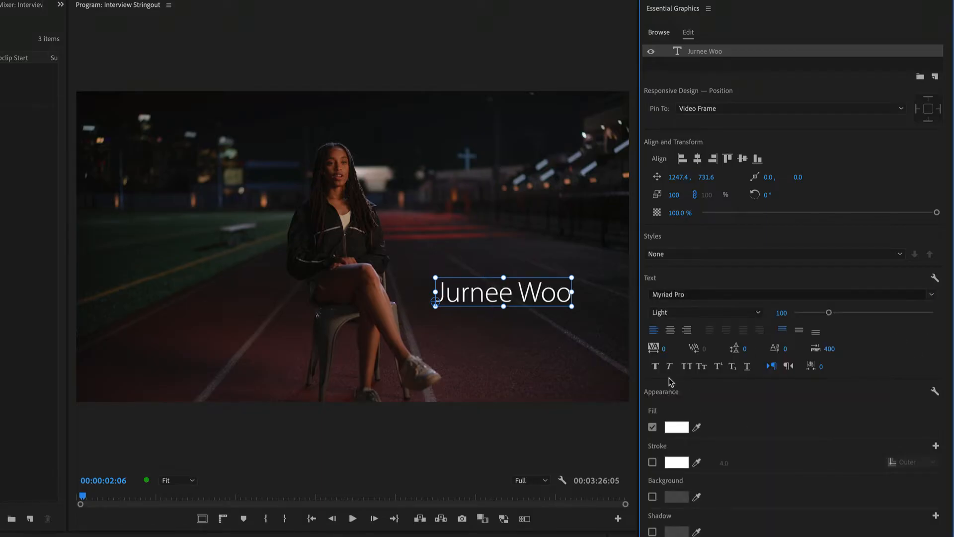
# Step: Try the Condensed, Semibold SemiCondensed and Regular font styles on the name text, and return it to Light
pyautogui.click(735, 312)
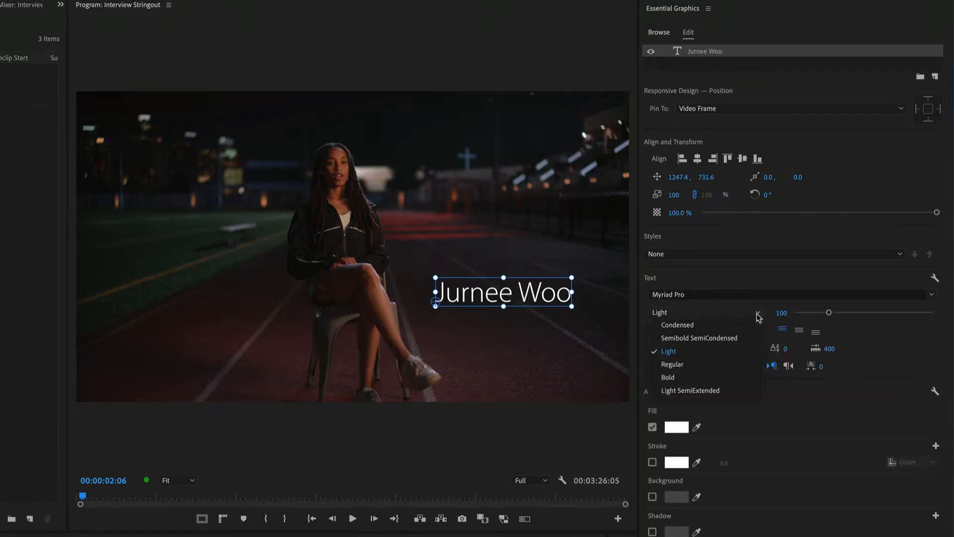
pyautogui.click(732, 326)
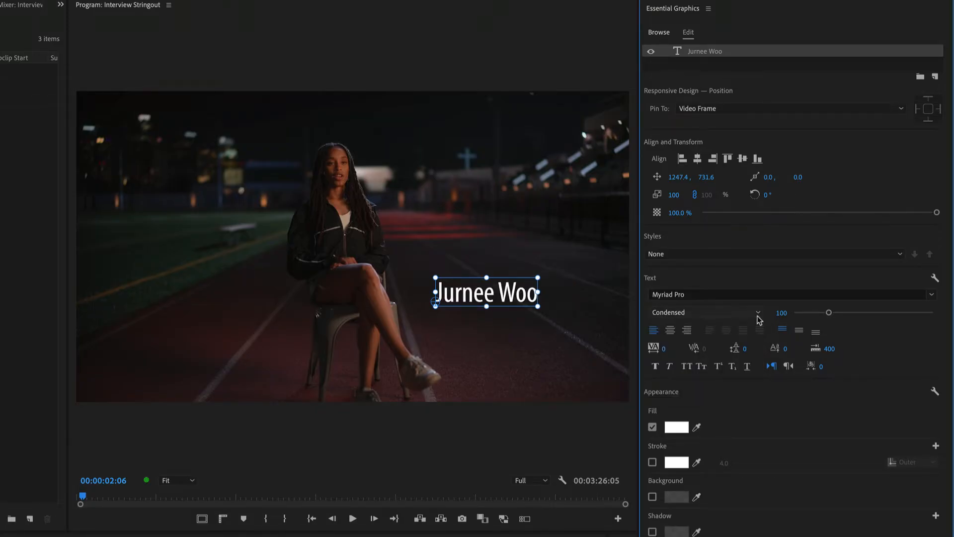
pyautogui.click(756, 313)
pyautogui.click(745, 338)
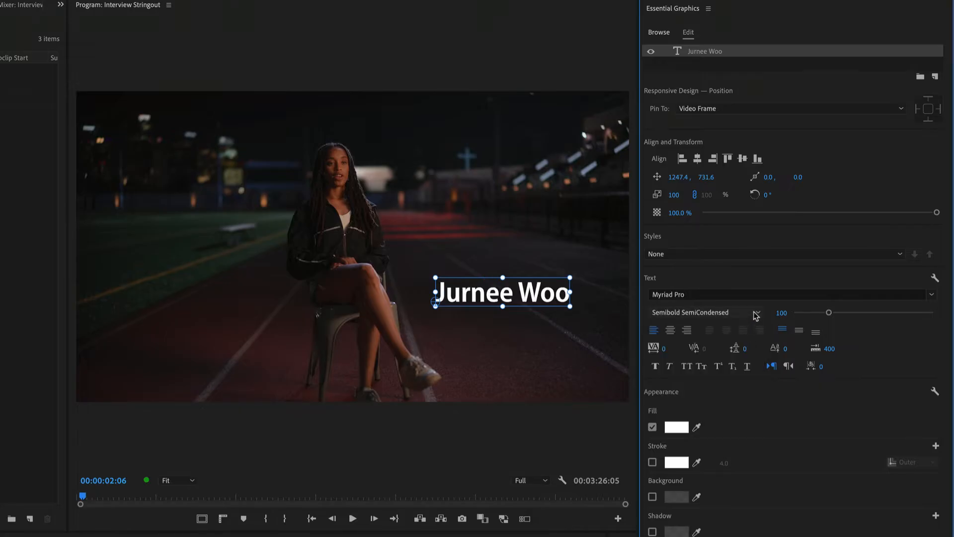
pyautogui.click(756, 313)
pyautogui.click(724, 362)
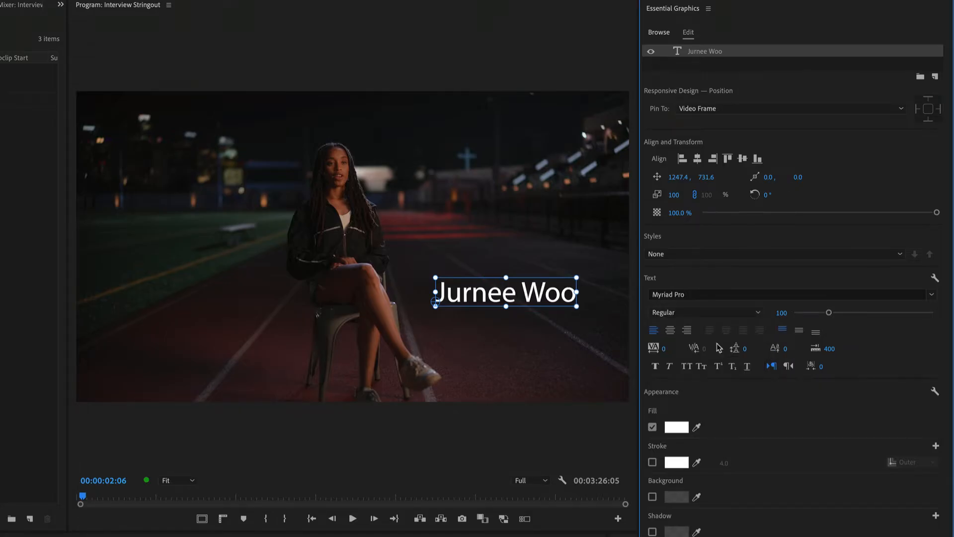
pyautogui.click(757, 314)
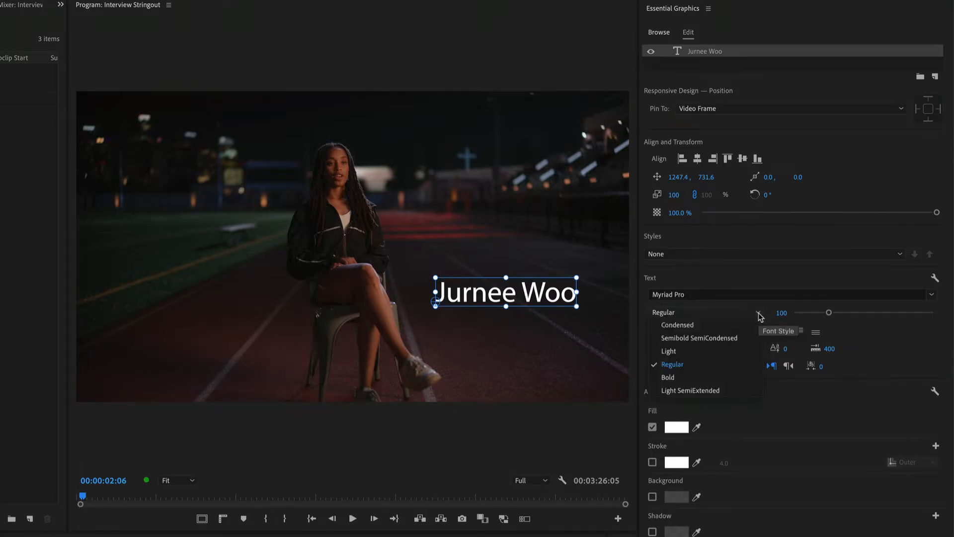
pyautogui.click(737, 352)
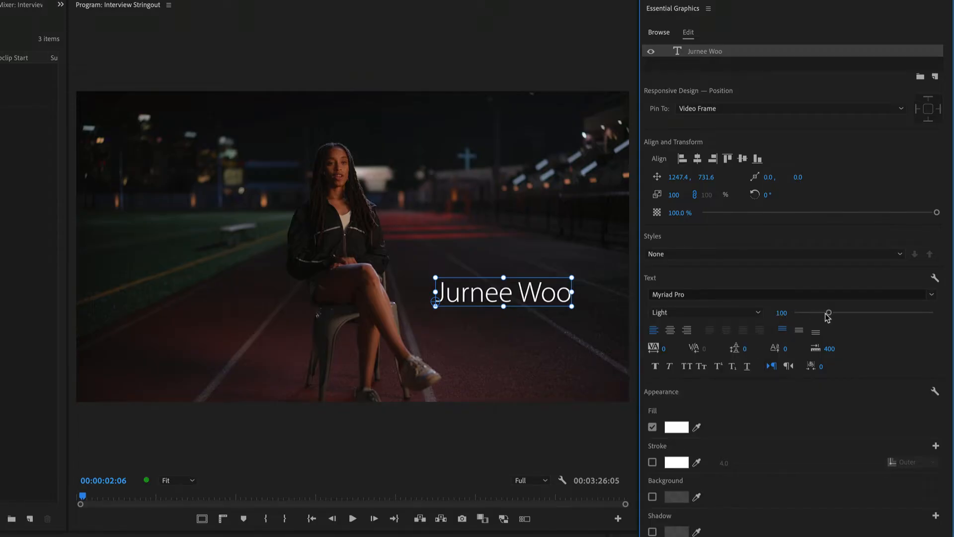
# Step: Try font sizes of 120 and 106 on the name text, and set the size to 72
pyautogui.moveTo(829, 314)
pyautogui.mouseDown()
pyautogui.moveTo(870, 316)
pyautogui.moveTo(814, 322)
pyautogui.moveTo(837, 315)
pyautogui.mouseUp()
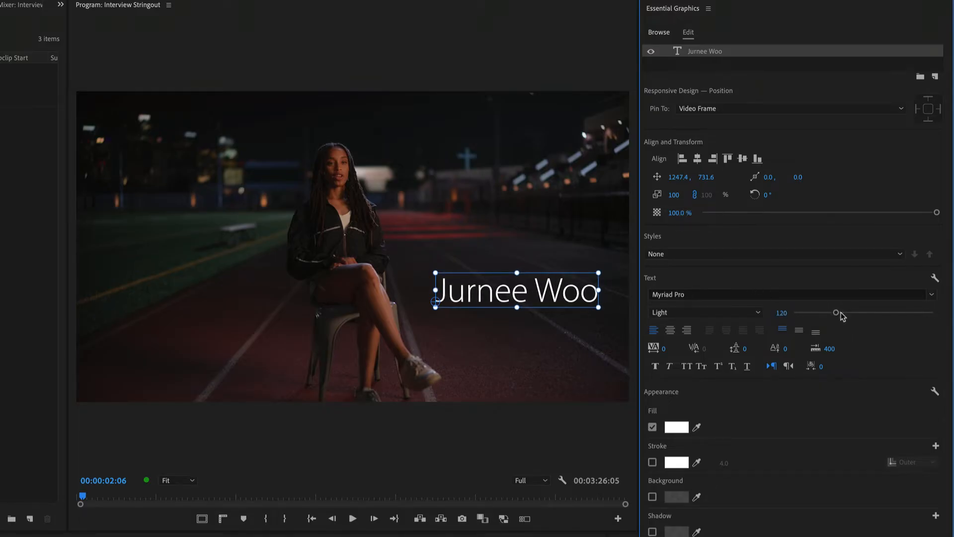
pyautogui.moveTo(840, 314)
pyautogui.mouseDown()
pyautogui.moveTo(849, 313)
pyautogui.moveTo(831, 314)
pyautogui.mouseUp()
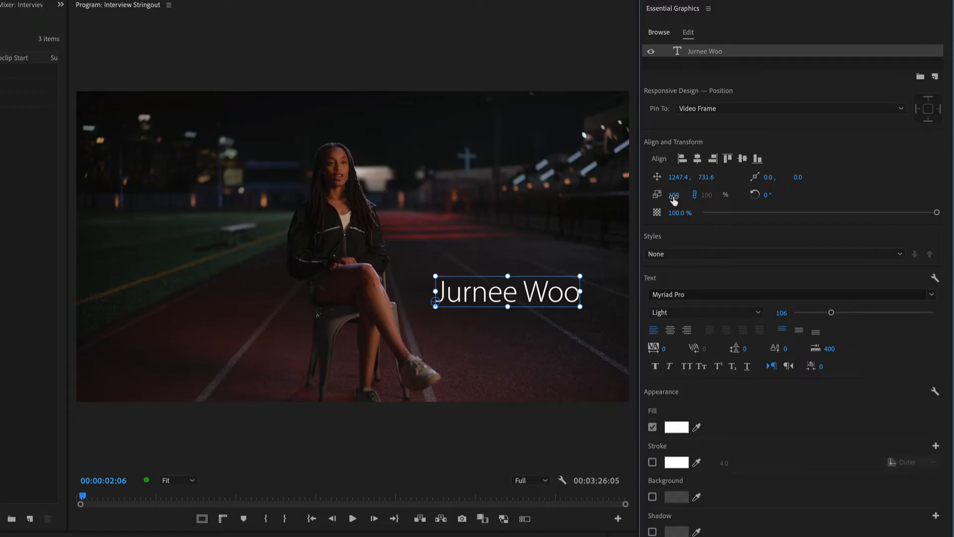
pyautogui.click(789, 313)
pyautogui.write('72')
pyautogui.press('Return')
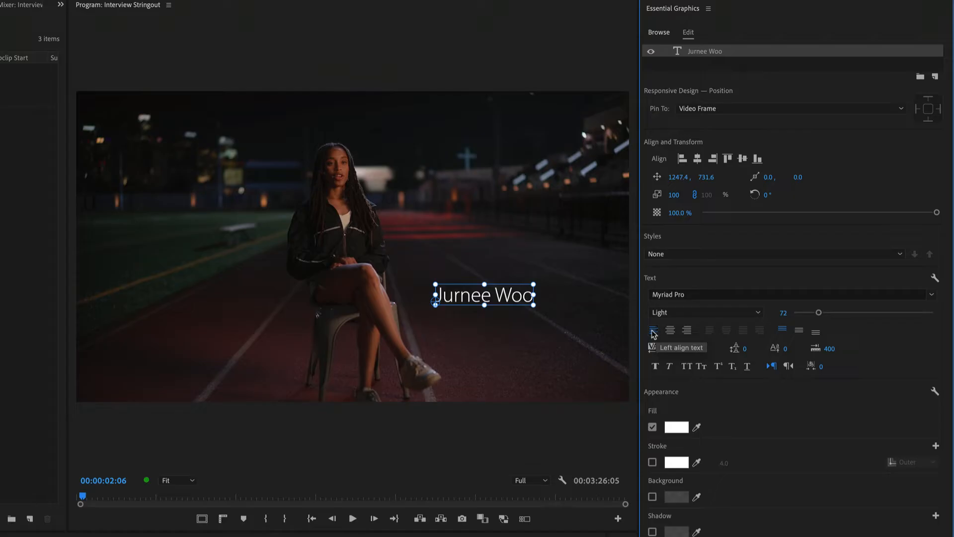
# Step: Try centre and right paragraph alignment on the name text, and return it to left alignment
pyautogui.click(670, 330)
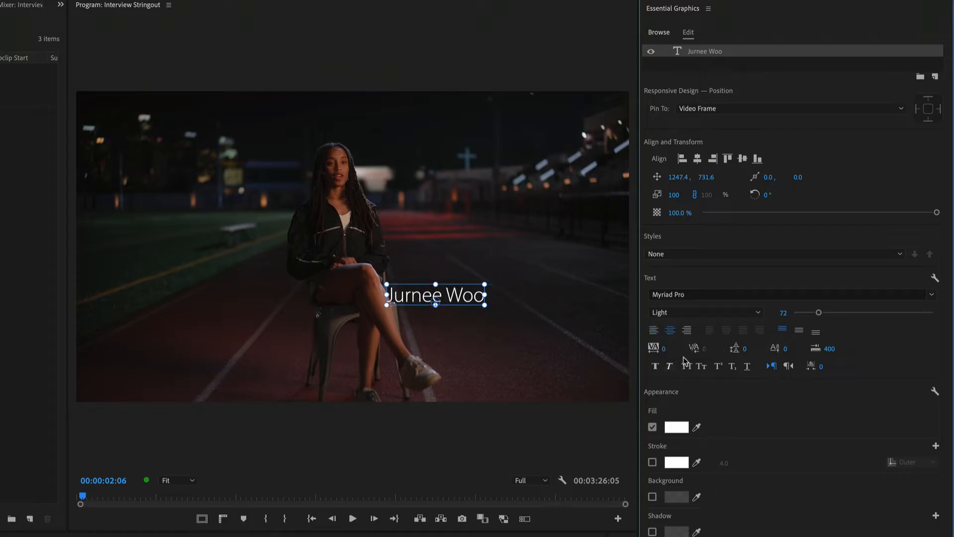
pyautogui.click(687, 330)
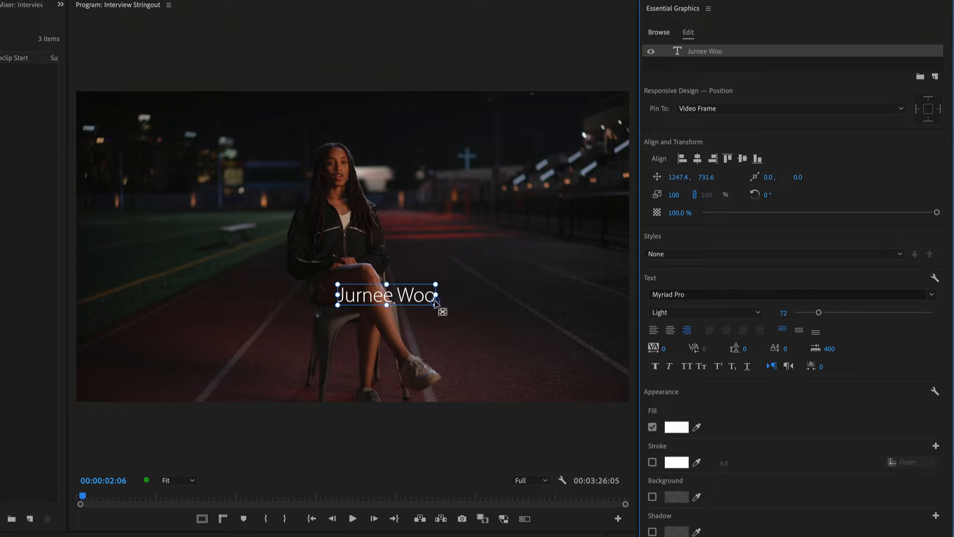
pyautogui.click(670, 330)
pyautogui.click(653, 329)
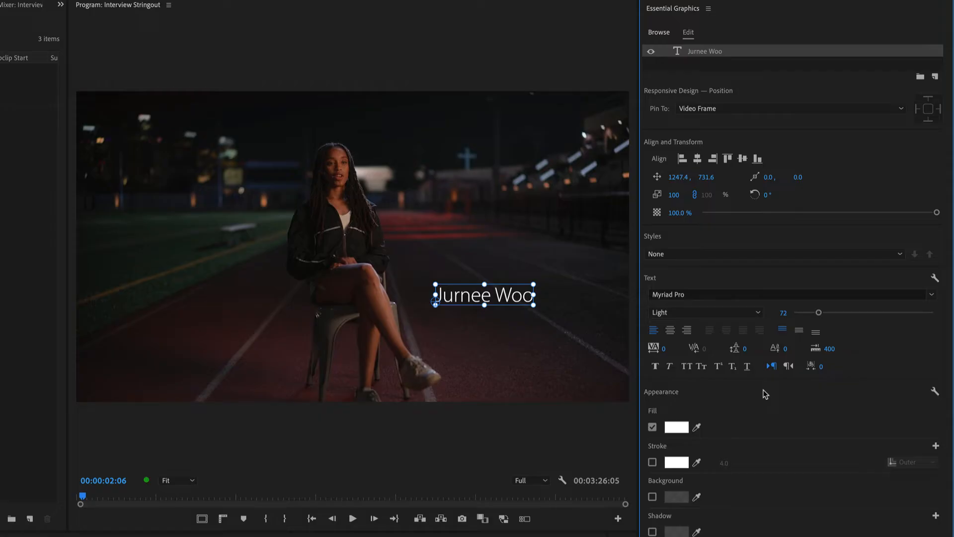
# Step: Draw a paragraph text box from position 169.0, 205.0 across the seated woman and enter "Text" in it
pyautogui.click(164, 189)
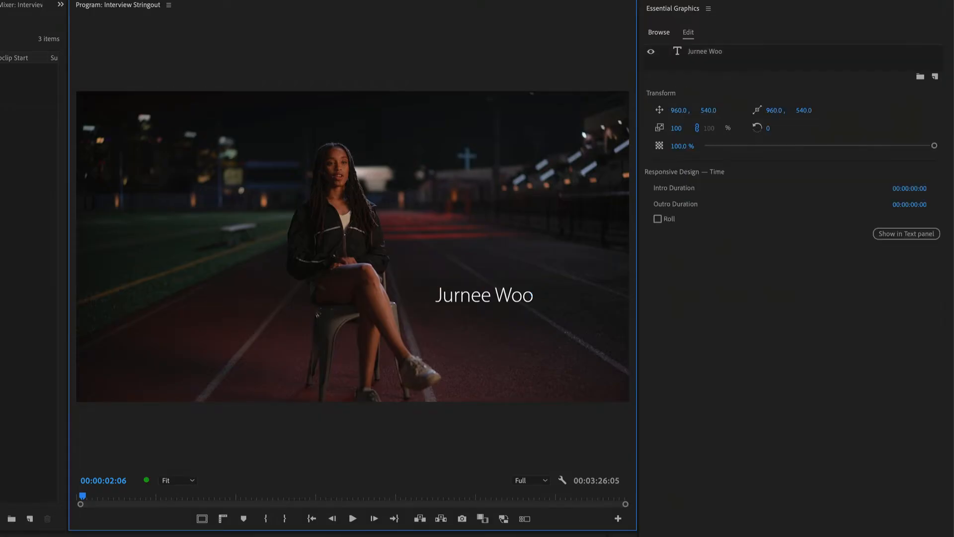
pyautogui.moveTo(124, 150); pyautogui.dragTo(378, 361)
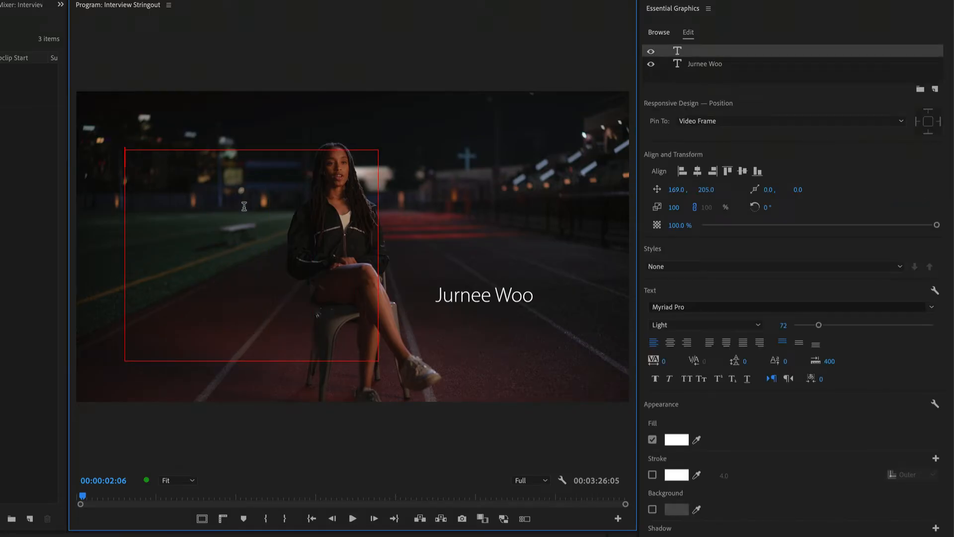
pyautogui.write('Text')
# Step: Try centre and bottom vertical alignment of the word inside the paragraph text box, and return it to top alignment
pyautogui.click(800, 344)
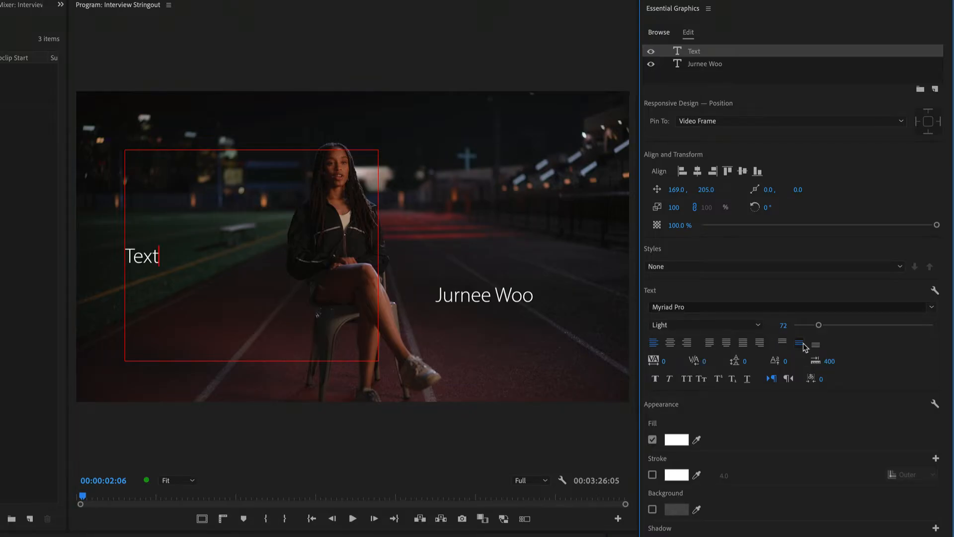
pyautogui.click(816, 344)
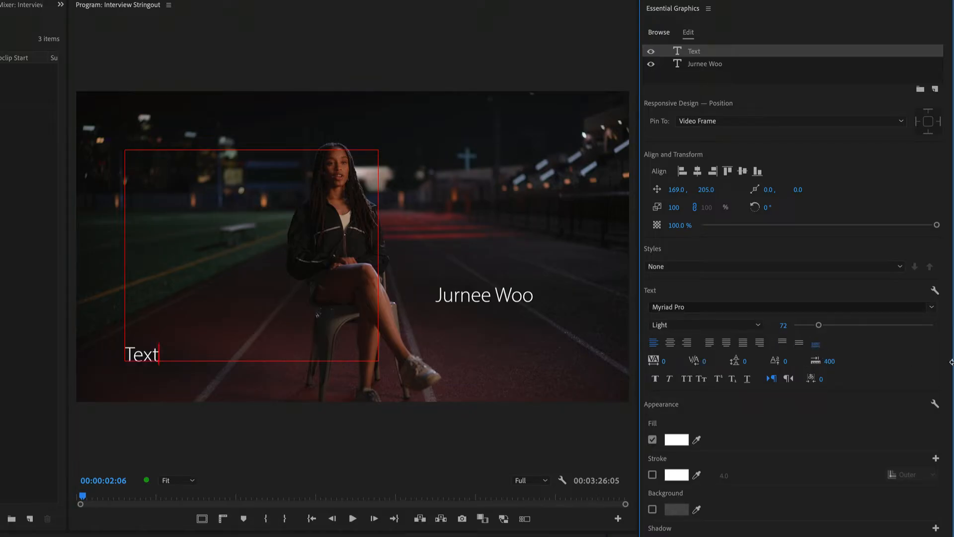
pyautogui.click(798, 343)
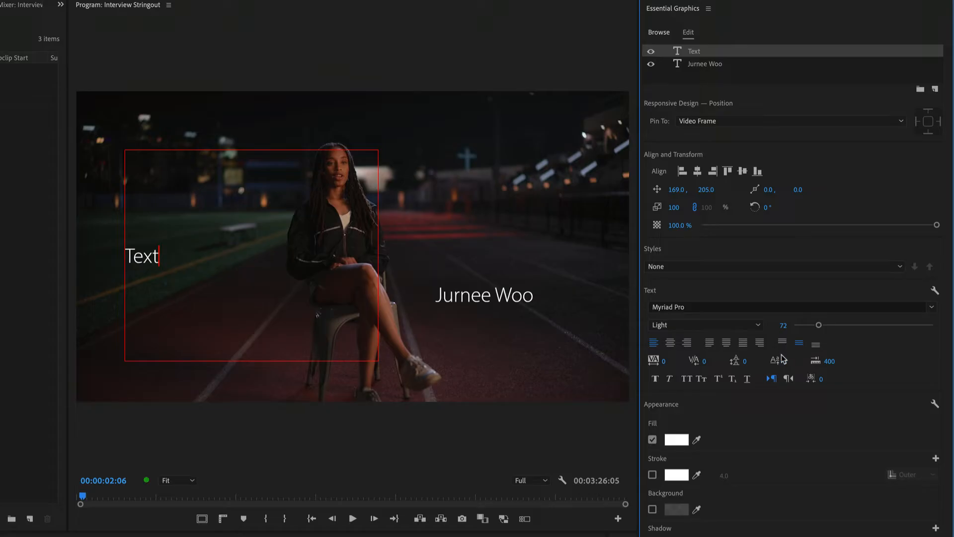
pyautogui.click(782, 342)
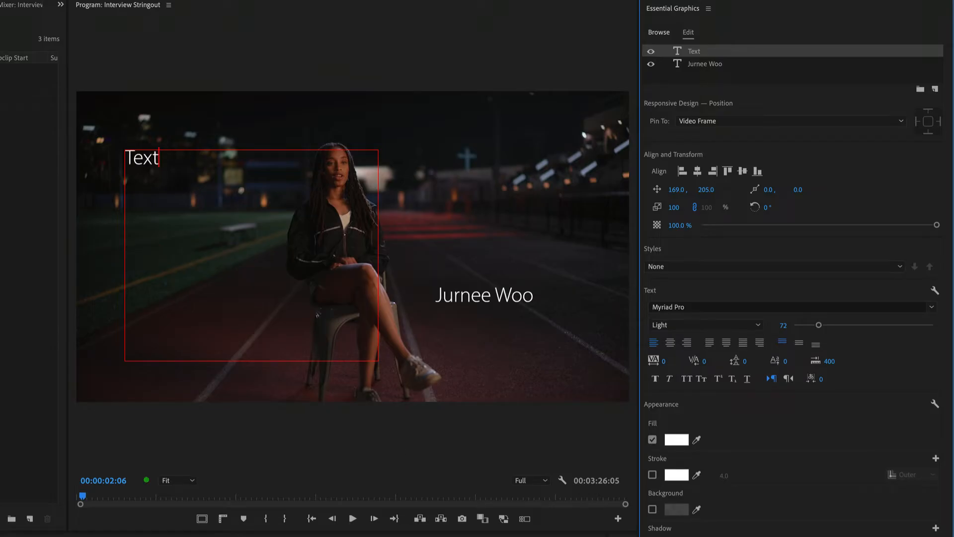
# Step: Finish editing the paragraph text box and delete the "Text" layer
pyautogui.press('Escape')
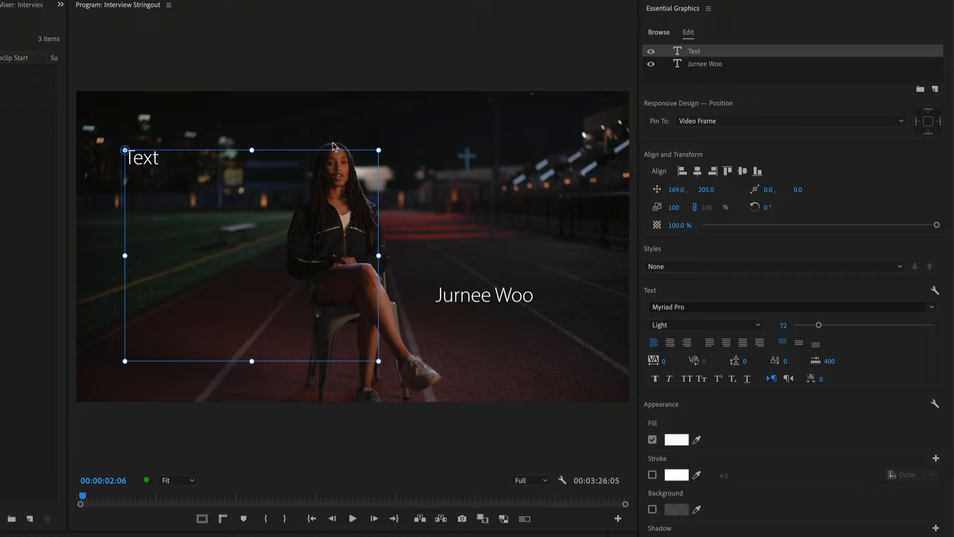
pyautogui.click(719, 51)
pyautogui.press('Delete')
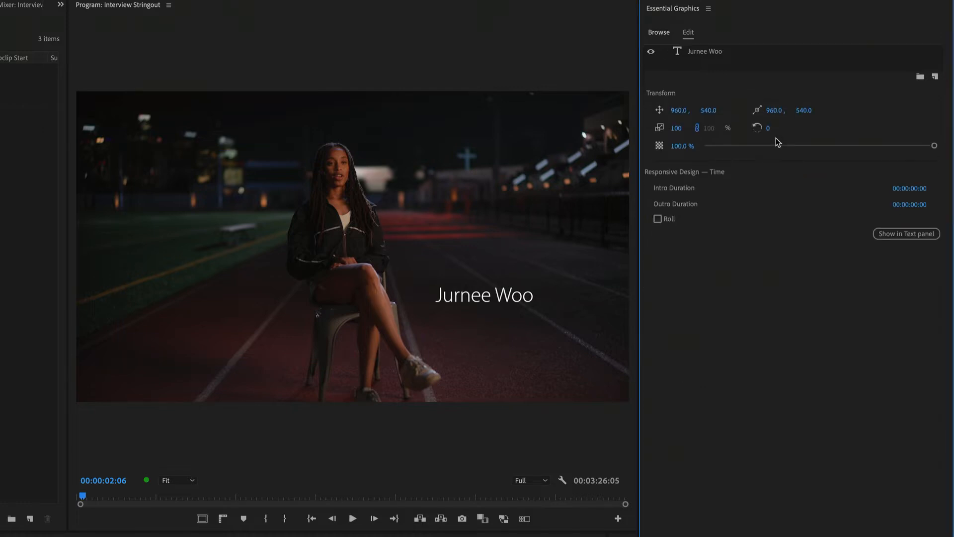
# Step: Select the name text, try a much wider tracking, and set the tracking to 10
pyautogui.click(496, 300)
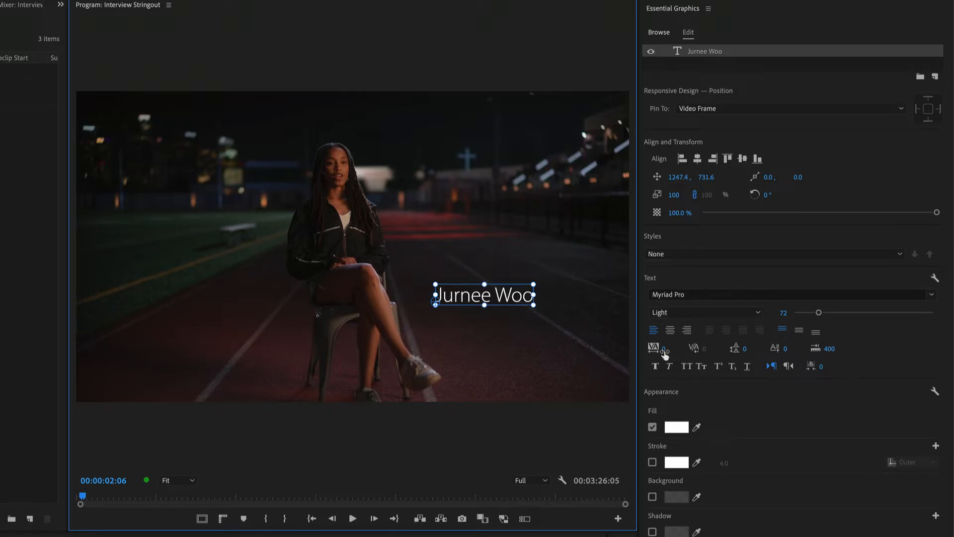
pyautogui.click(664, 354)
pyautogui.moveTo(663, 348); pyautogui.dragTo(719, 349)
pyautogui.click(667, 348)
pyautogui.write('10')
pyautogui.press('Tab')
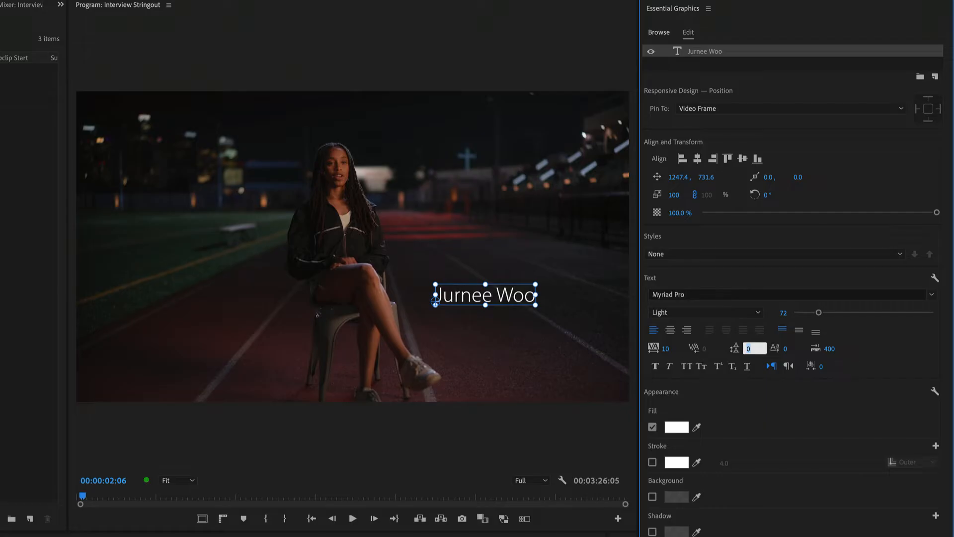
# Step: Place the text cursor after the surname's first letter and set the kerning there to -26
pyautogui.press('t')
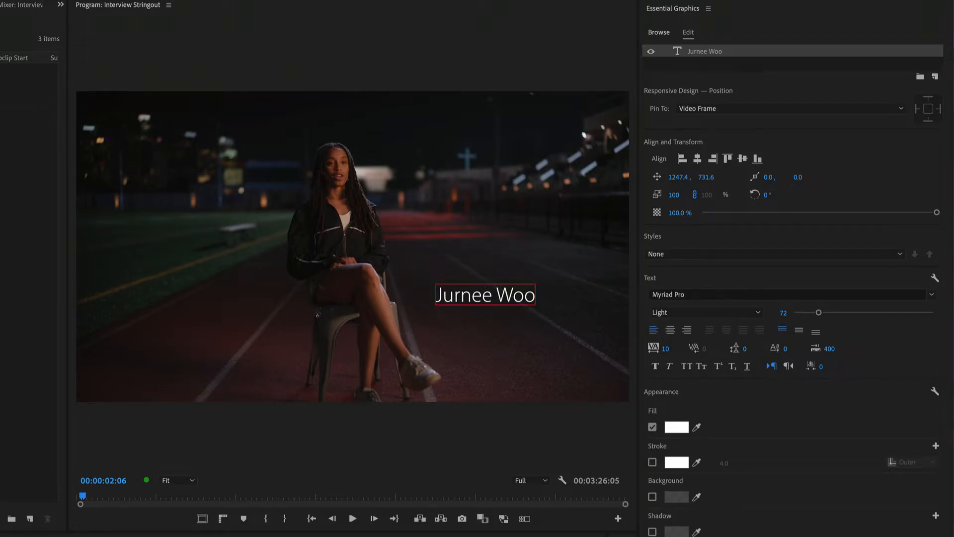
pyautogui.click(513, 294)
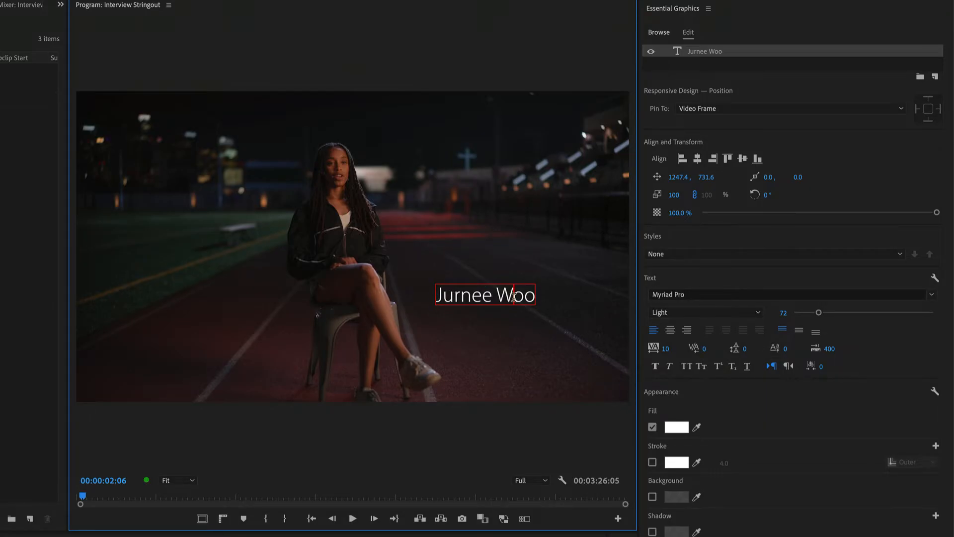
pyautogui.moveTo(704, 350)
pyautogui.mouseDown()
pyautogui.moveTo(714, 350)
pyautogui.moveTo(695, 350)
pyautogui.mouseUp()
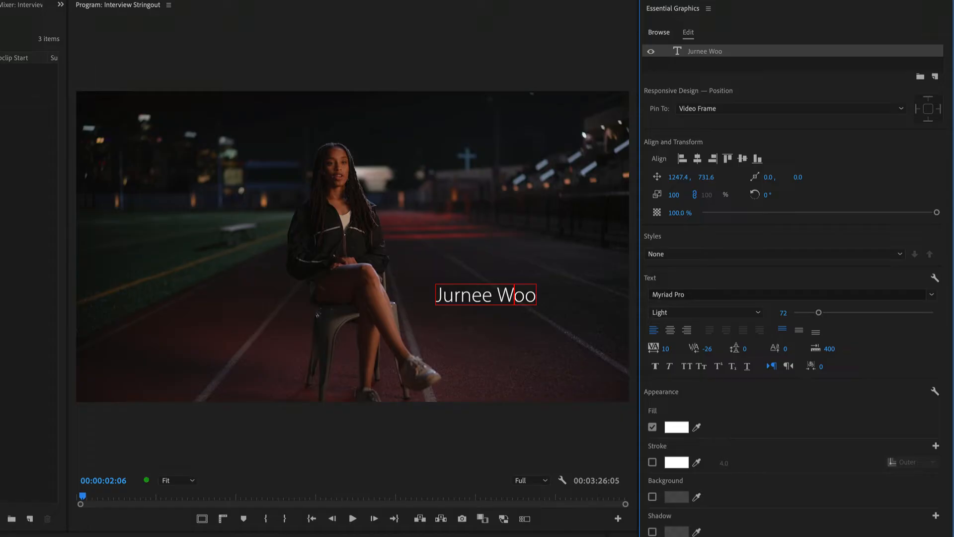
pyautogui.press('Escape')
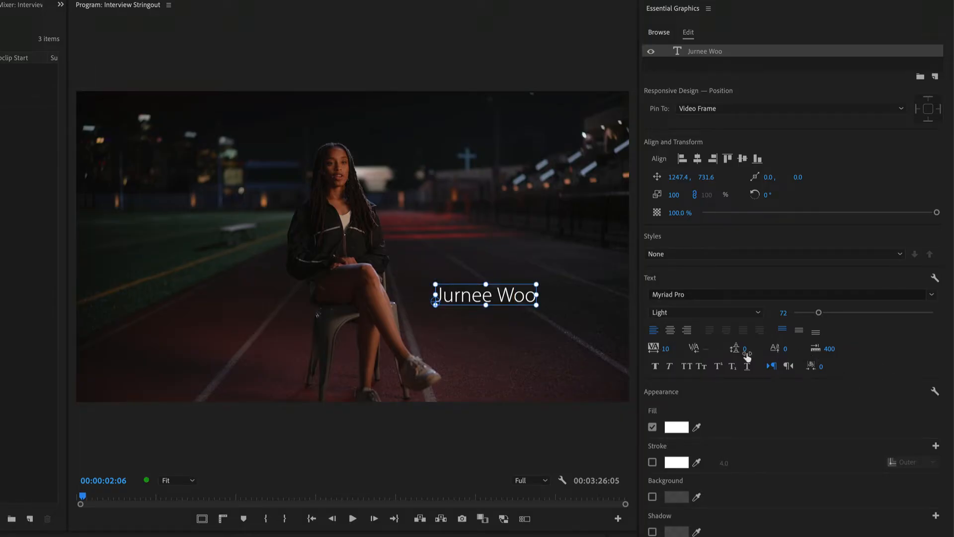
# Step: Add a second line reading "Sprinter" beneath the name and increase the leading to 44
pyautogui.moveTo(746, 350); pyautogui.dragTo(749, 350)
pyautogui.doubleClick(532, 294)
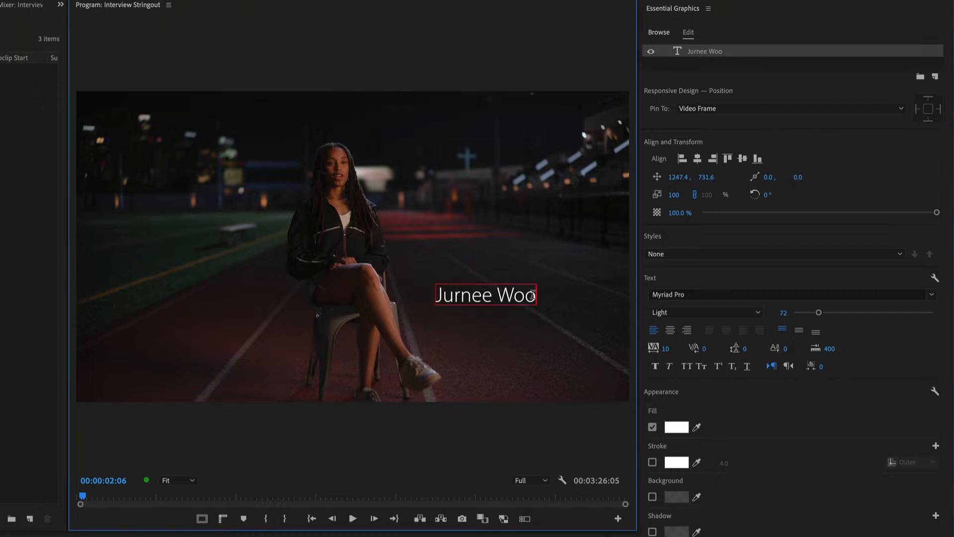
pyautogui.write('S')
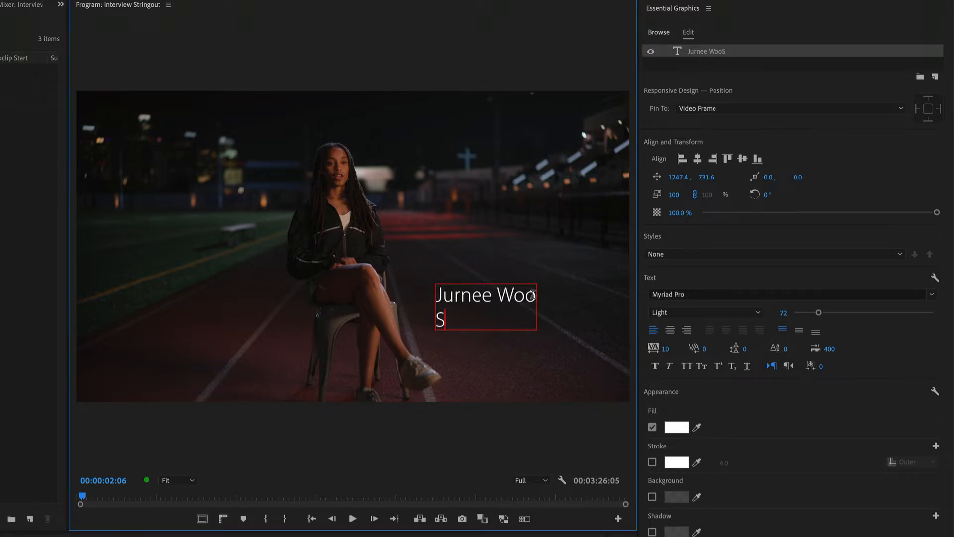
pyautogui.write('printer')
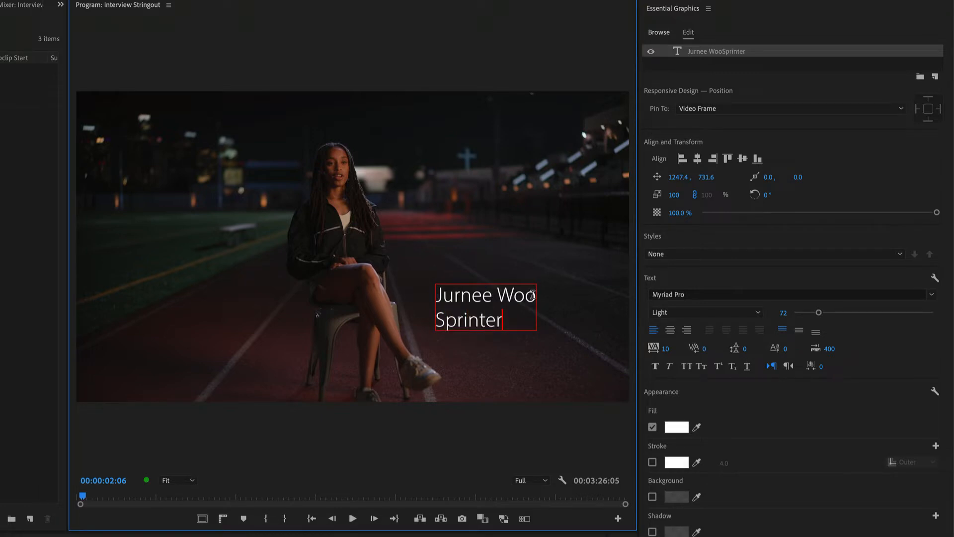
pyautogui.moveTo(744, 348)
pyautogui.mouseDown()
pyautogui.moveTo(768, 348)
pyautogui.moveTo(756, 347)
pyautogui.mouseUp()
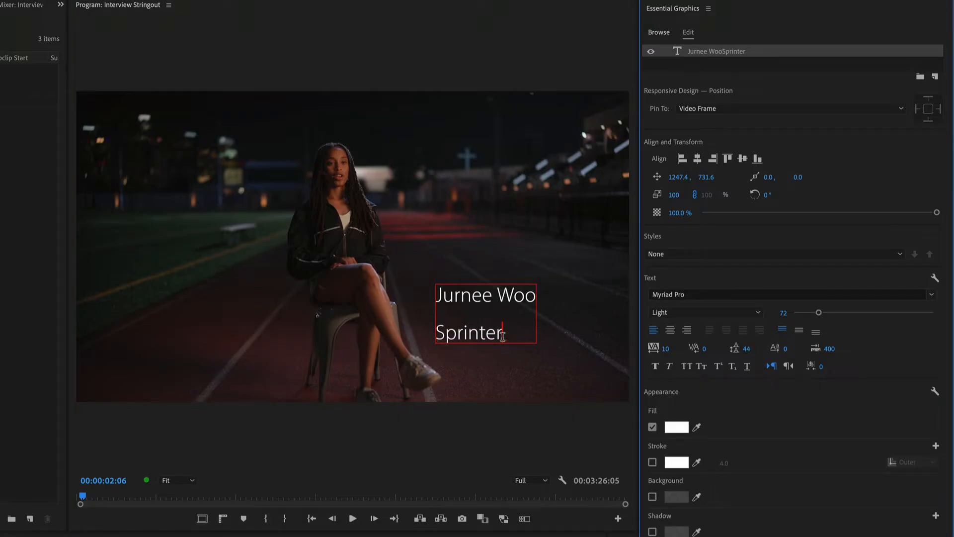
# Step: Delete the "Sprinter" line from the title and reset the leading to 0
pyautogui.moveTo(503, 336); pyautogui.dragTo(433, 345)
pyautogui.press('BackSpace')
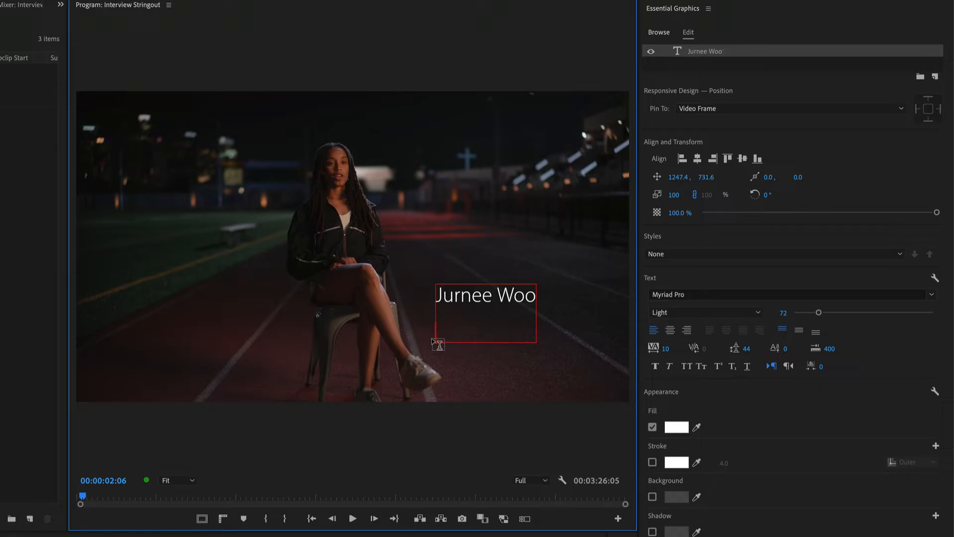
pyautogui.press('BackSpace')
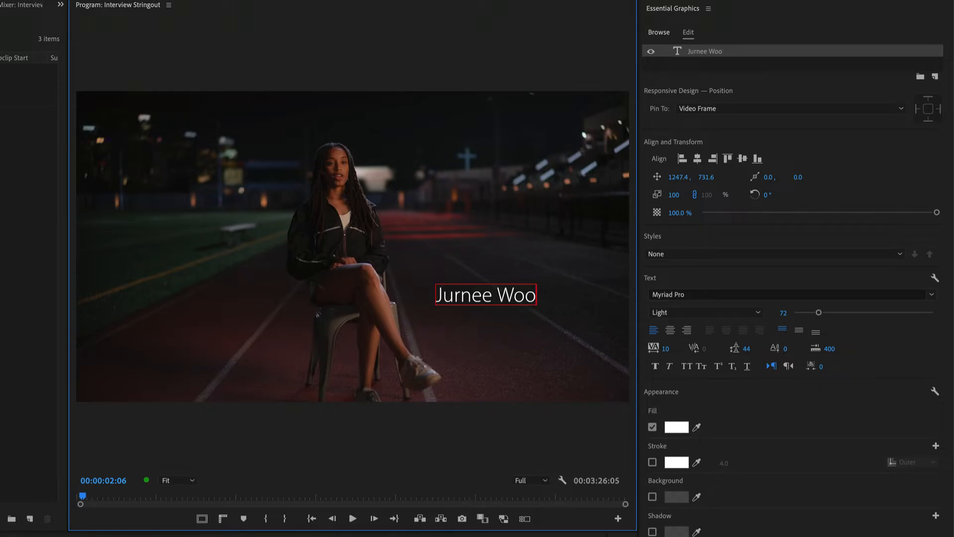
pyautogui.press('Escape')
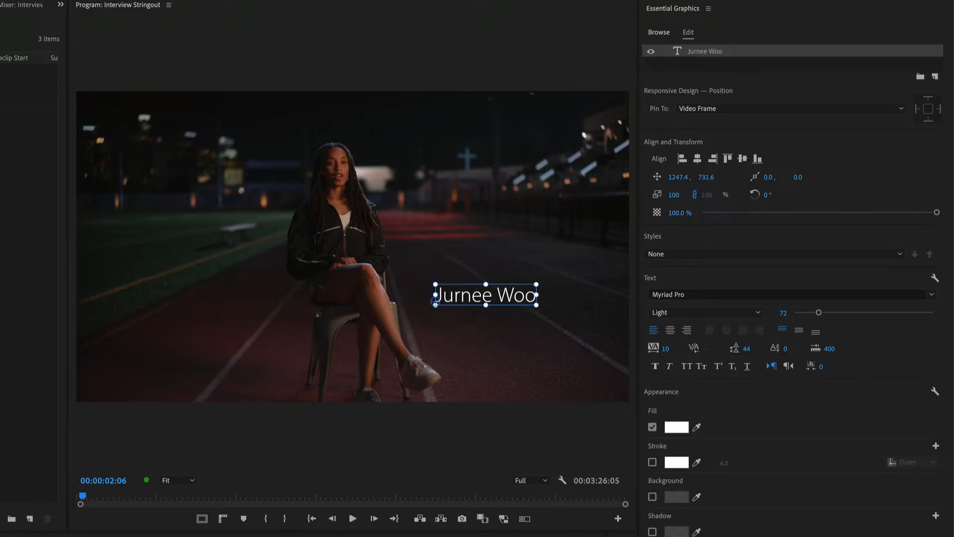
pyautogui.click(747, 349)
pyautogui.write('0')
pyautogui.press('Return')
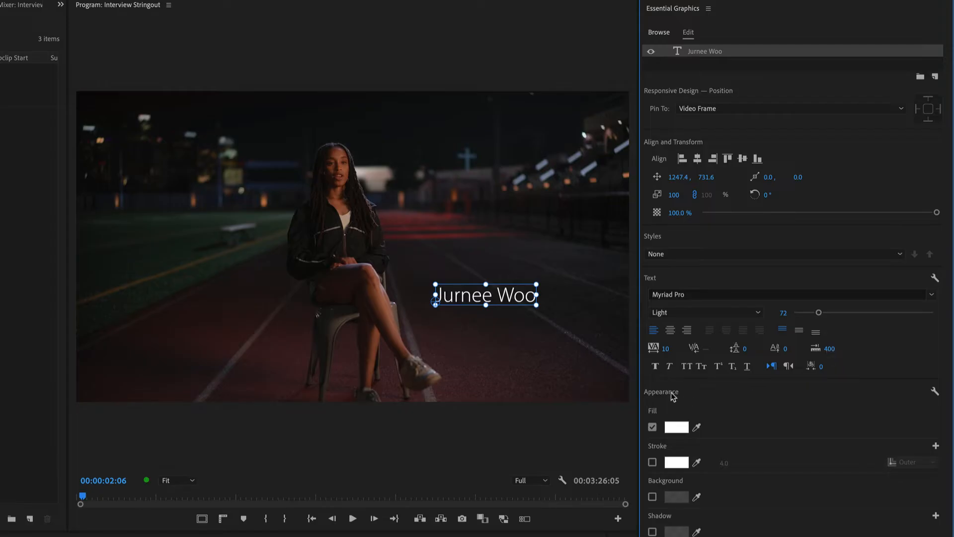
# Step: Try Faux Bold and the Bold font style on the name, and return the style to Light
pyautogui.click(656, 368)
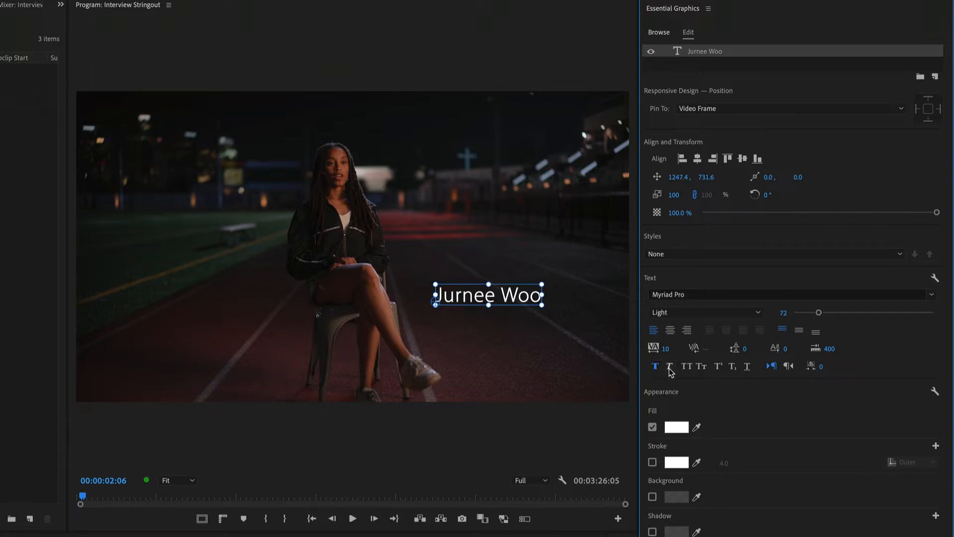
pyautogui.click(656, 367)
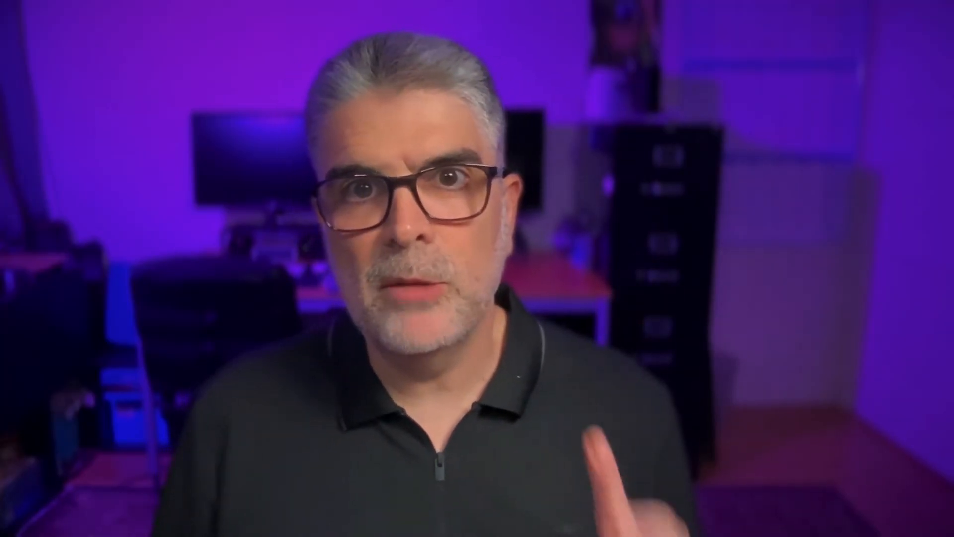
pyautogui.click(720, 312)
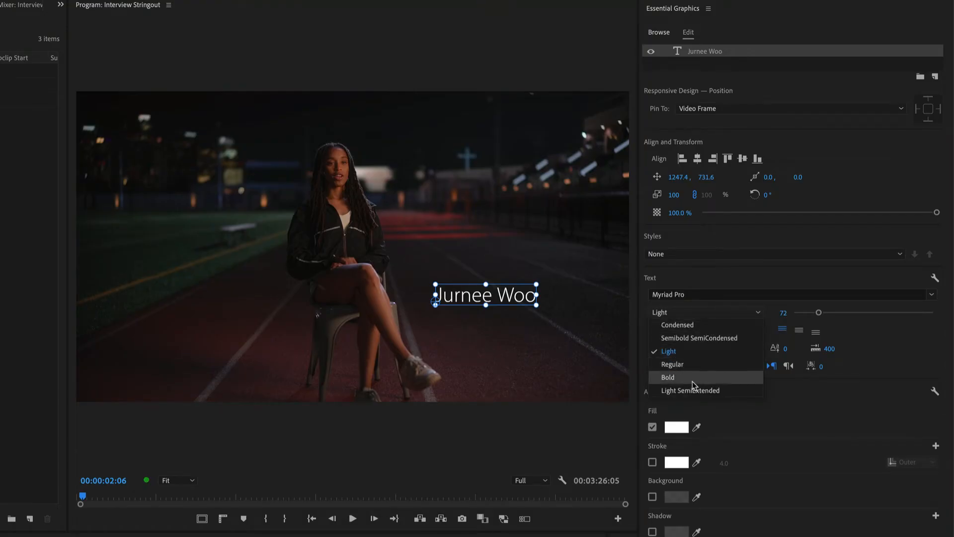
pyautogui.click(693, 381)
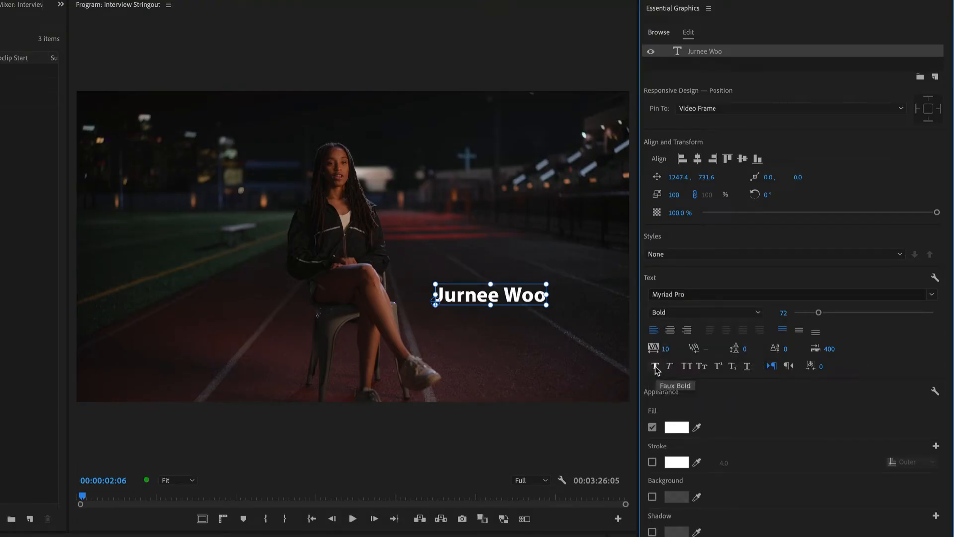
pyautogui.click(696, 312)
pyautogui.click(731, 283)
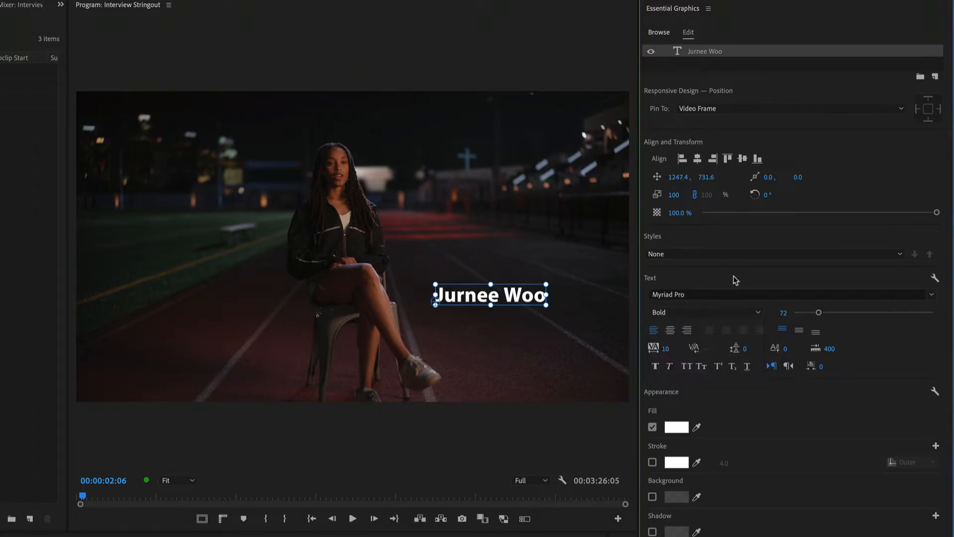
pyautogui.click(671, 368)
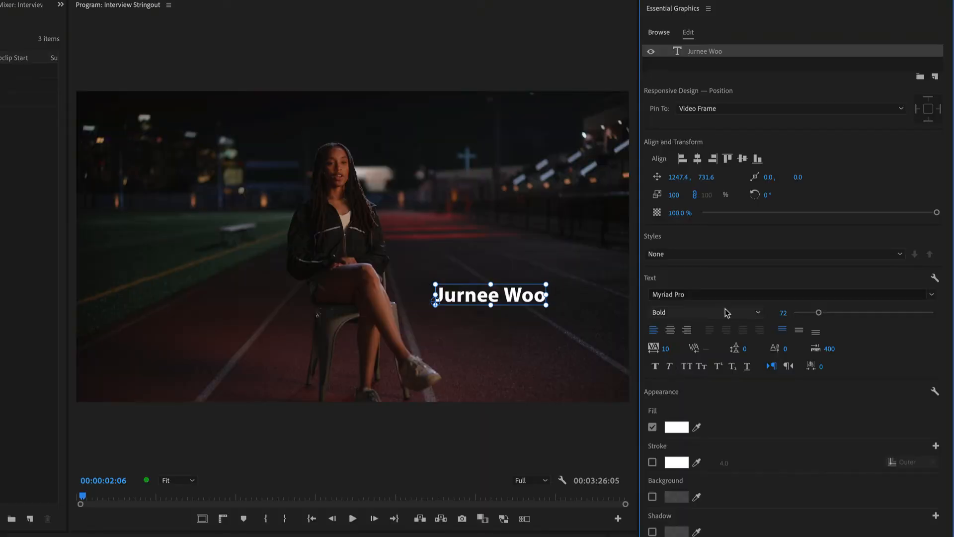
pyautogui.click(706, 312)
pyautogui.click(703, 350)
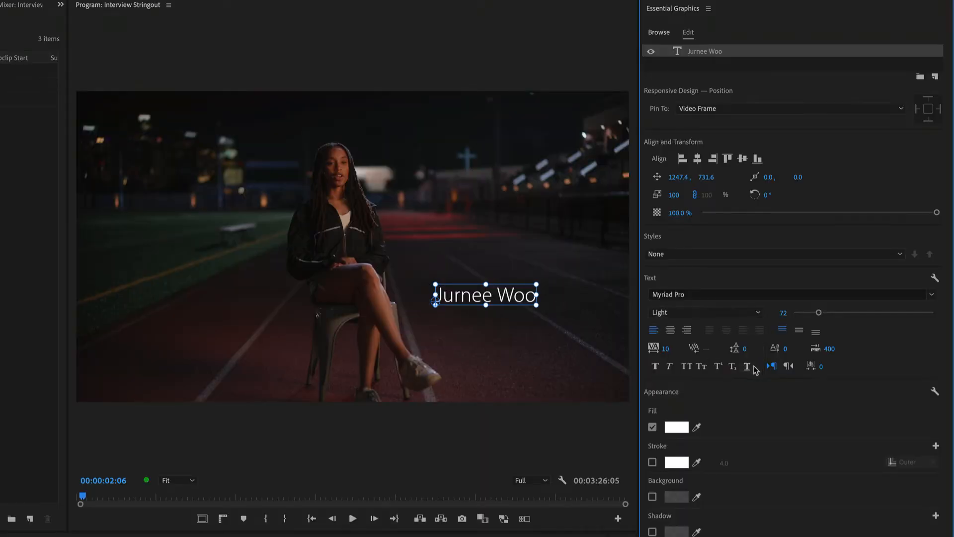
# Step: Try All Caps and Small Caps on the name text, and switch both off again
pyautogui.click(687, 368)
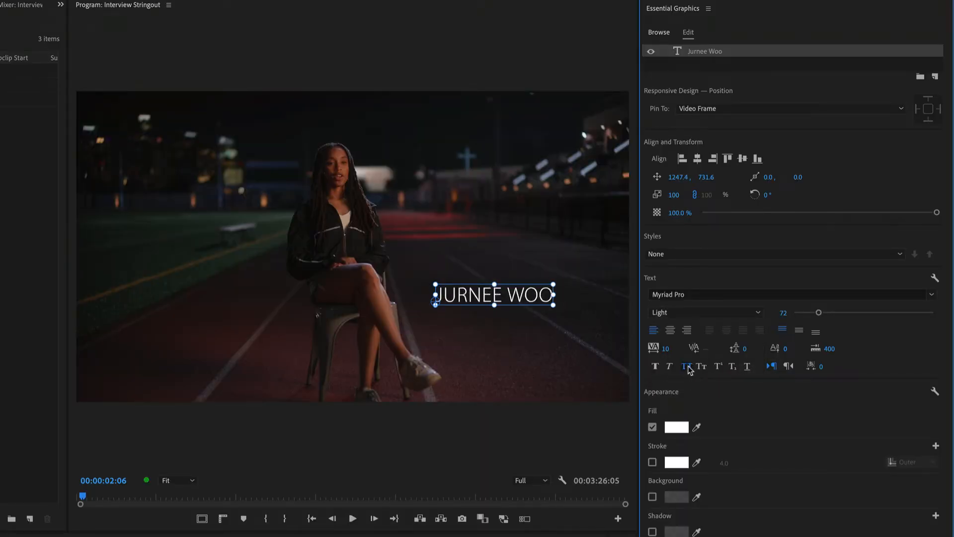
pyautogui.click(687, 367)
pyautogui.click(701, 367)
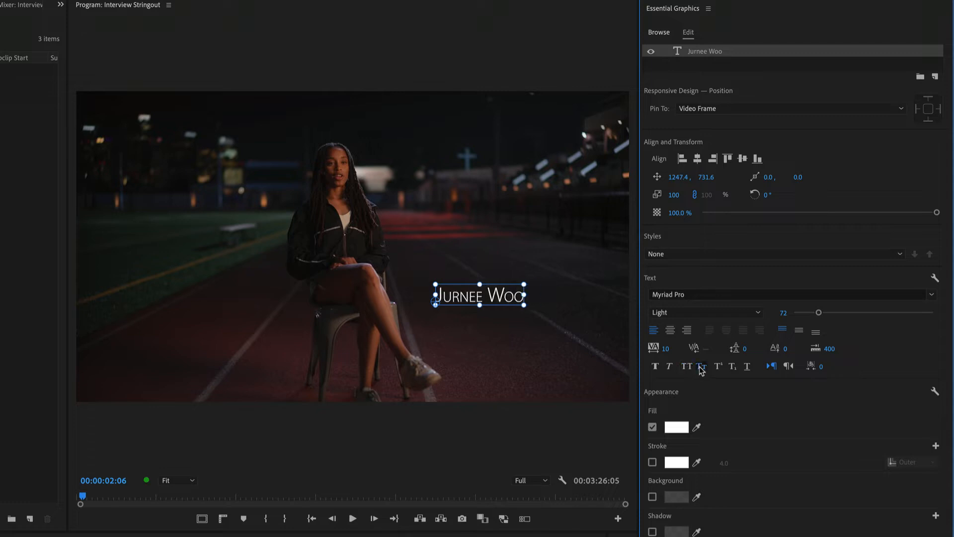
pyautogui.click(701, 366)
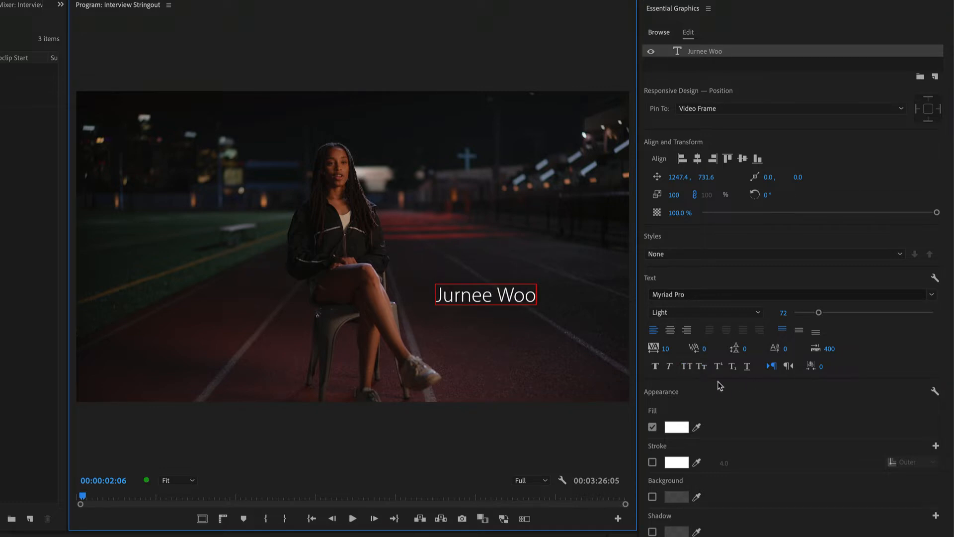
# Step: Append a "2" to the name, try it as superscript and subscript, and delete the digit
pyautogui.write('2')
pyautogui.moveTo(539, 298); pyautogui.dragTo(544, 302)
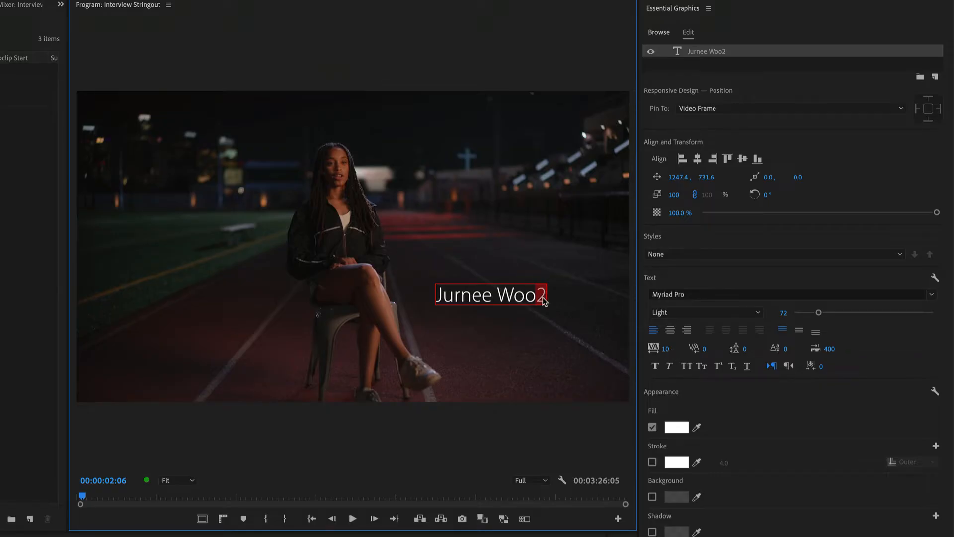
pyautogui.click(718, 367)
pyautogui.click(733, 366)
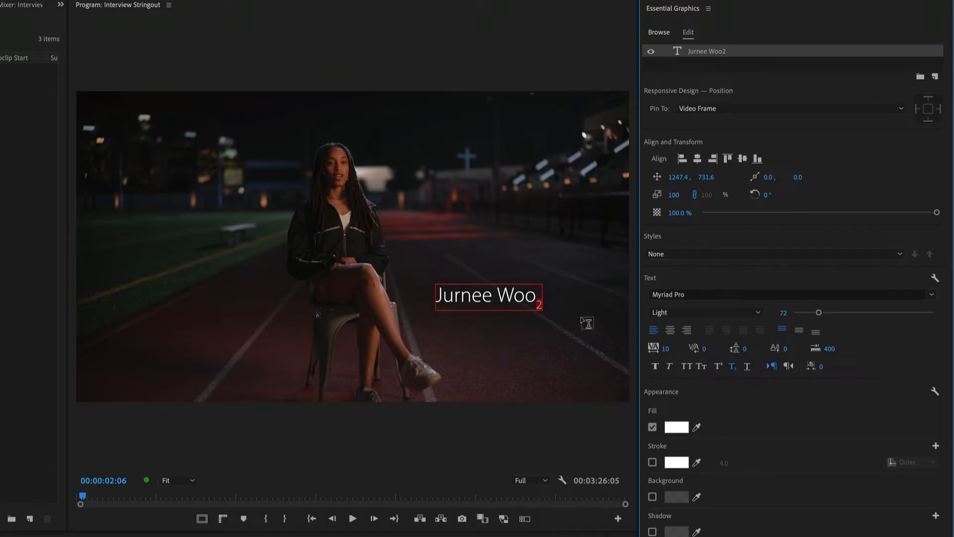
pyautogui.press('BackSpace')
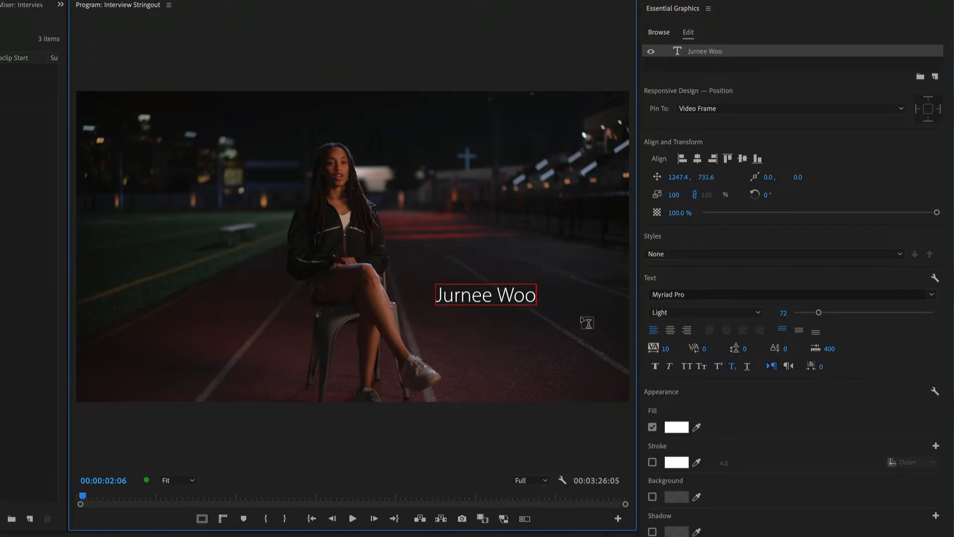
# Step: Select the whole name, try underlining it, and finish editing the text
pyautogui.hotkey('ctrl', 'a')
pyautogui.click(746, 367)
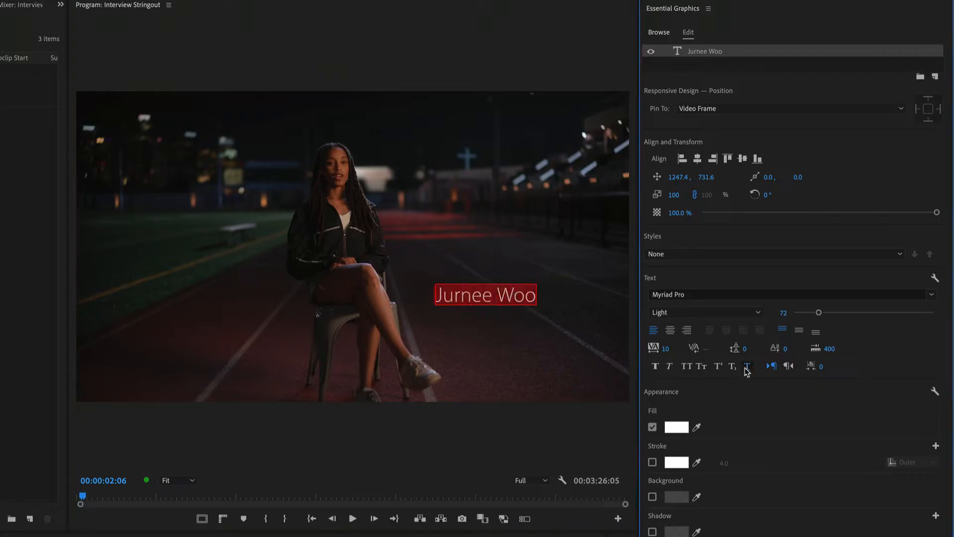
pyautogui.press('Escape')
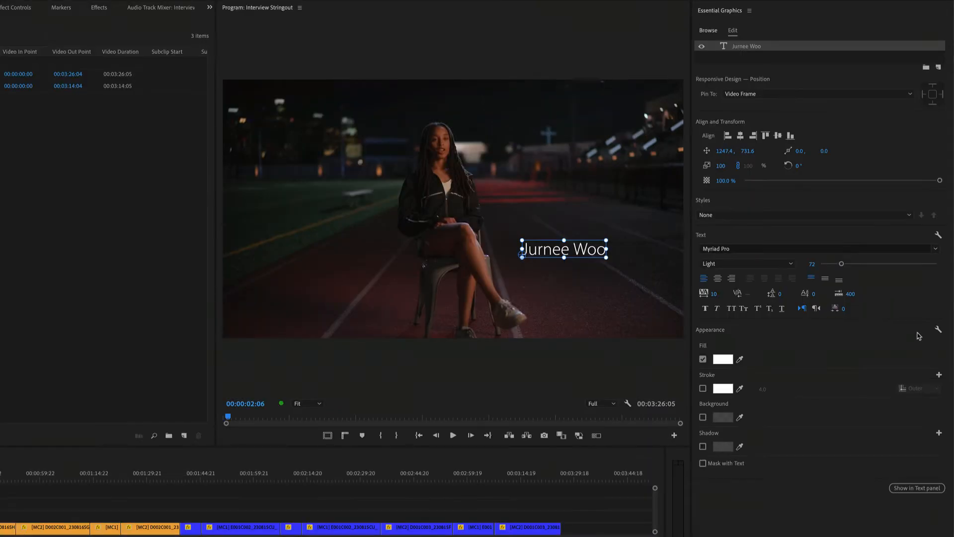
# Step: Change the name text's fill colour to dark red
pyautogui.click(728, 362)
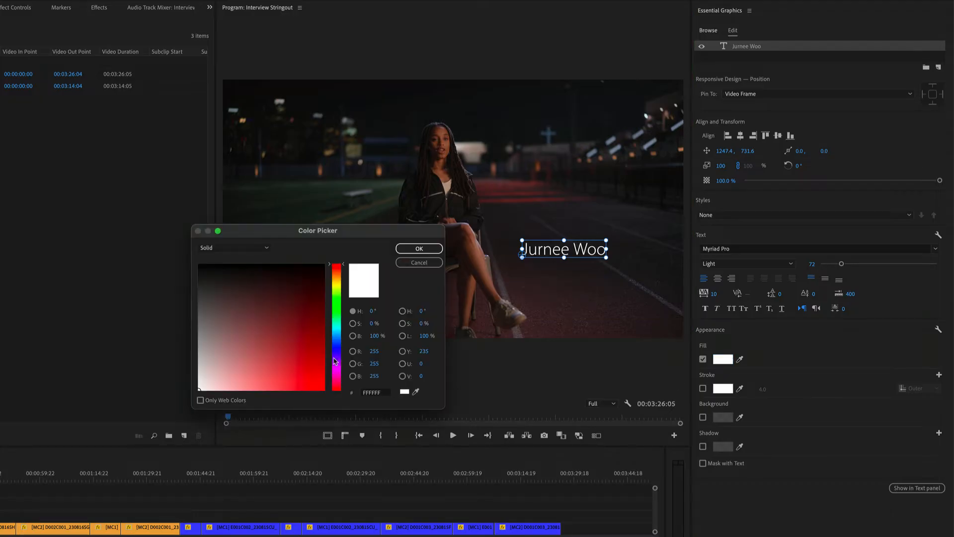
pyautogui.moveTo(254, 337); pyautogui.dragTo(322, 339)
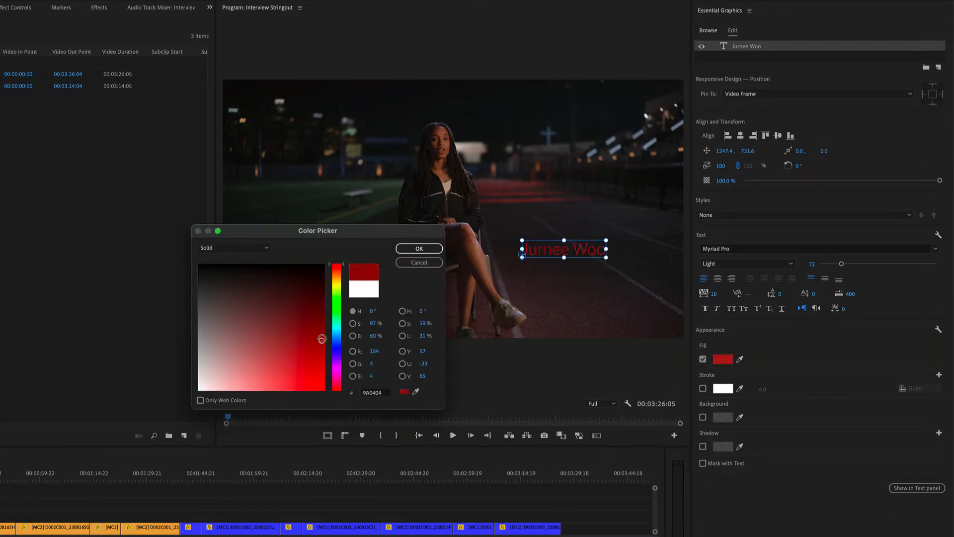
pyautogui.click(419, 248)
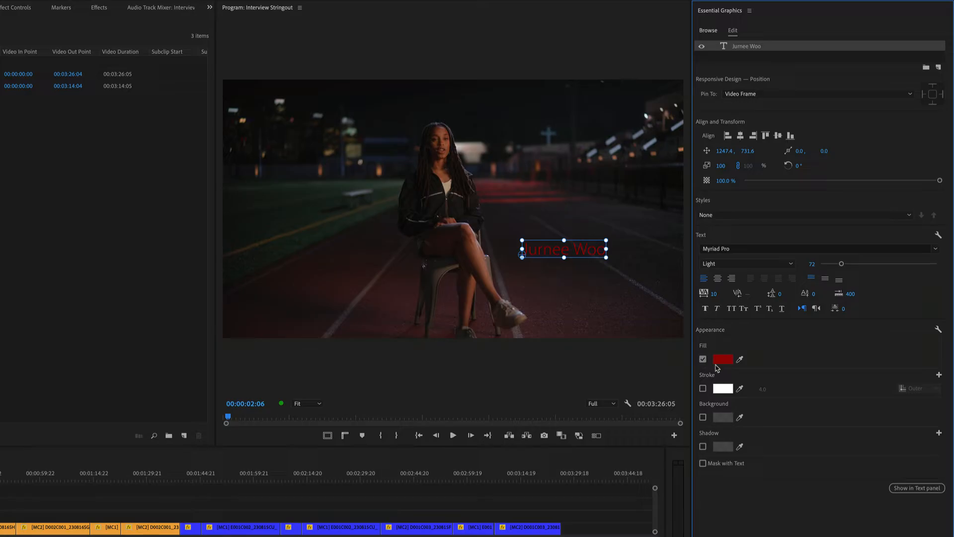
# Step: Try a fill colour sampled from the lit cross in the footage, and set the fill back to white
pyautogui.click(740, 360)
pyautogui.click(548, 132)
pyautogui.click(722, 359)
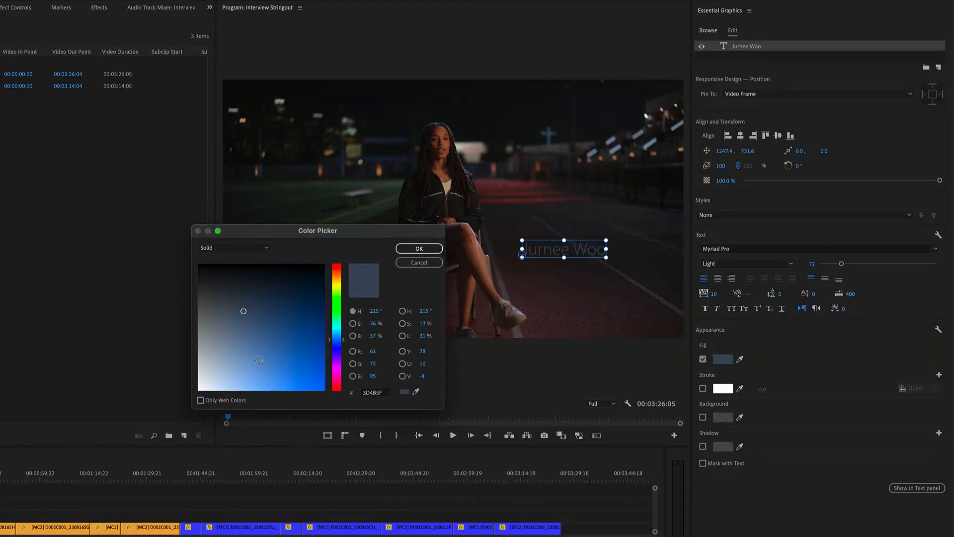
pyautogui.moveTo(273, 358); pyautogui.dragTo(190, 408)
pyautogui.click(419, 248)
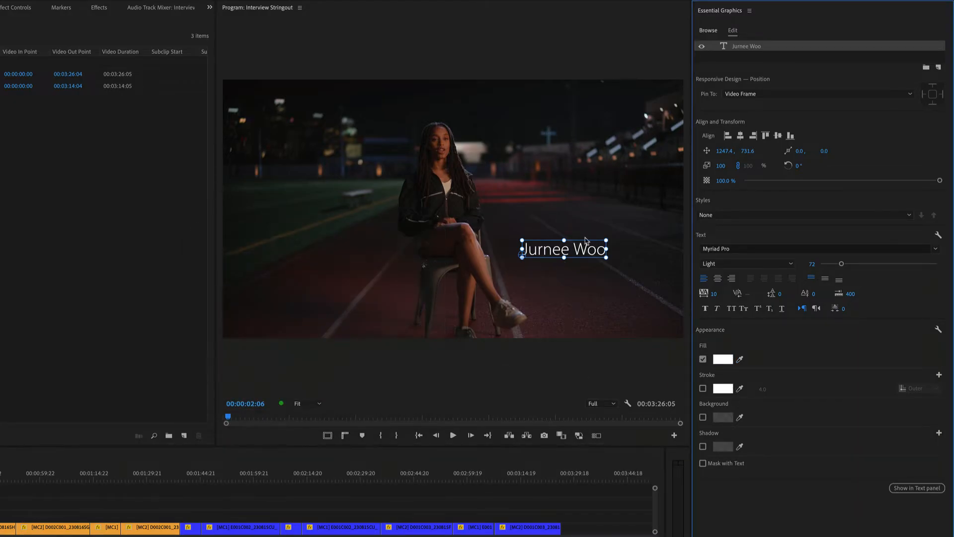
# Step: Enable a bright red stroke on the name text and set its width to 7.0
pyautogui.click(702, 388)
pyautogui.click(723, 388)
pyautogui.click(300, 325)
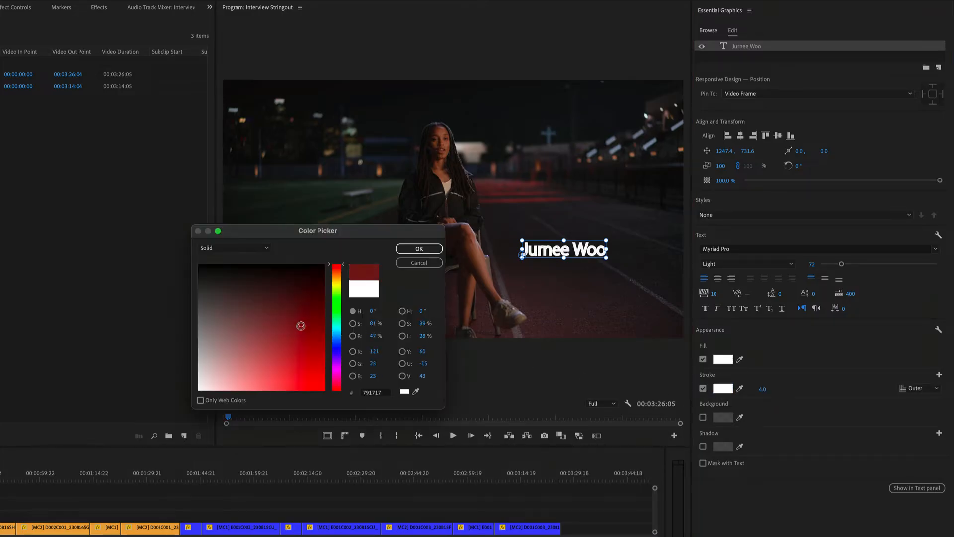
pyautogui.moveTo(300, 325); pyautogui.dragTo(323, 390)
pyautogui.click(420, 249)
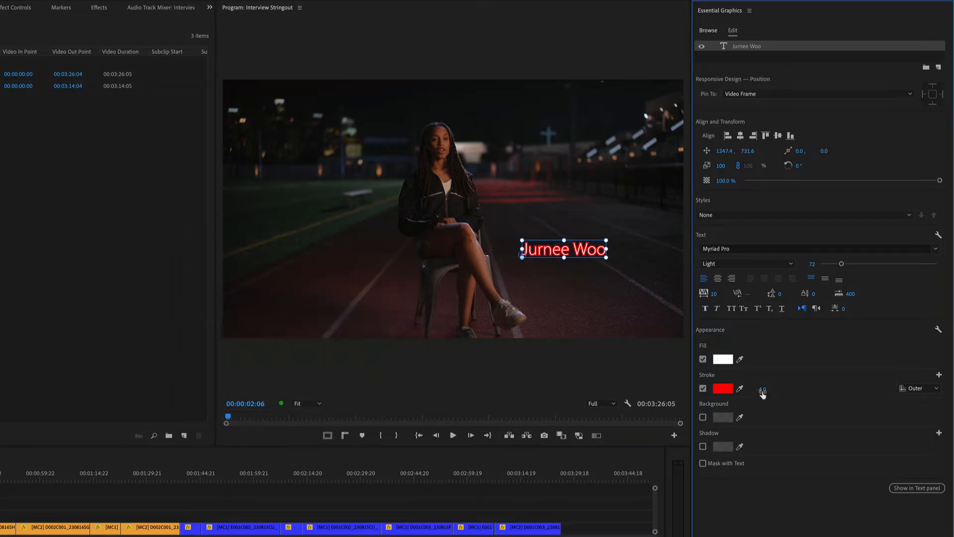
pyautogui.moveTo(764, 391); pyautogui.dragTo(774, 388)
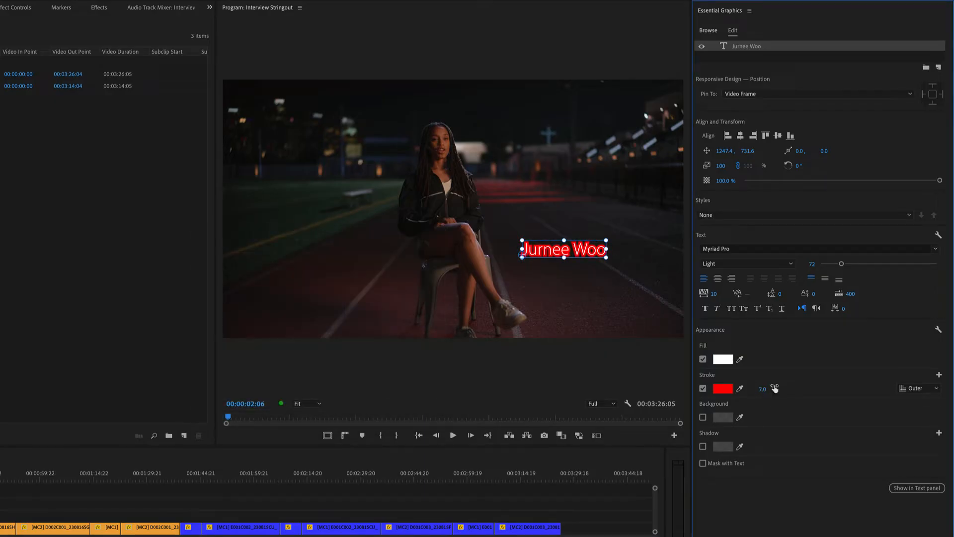
# Step: Try the inner and centre positions for the name text's red stroke, and turn the stroke off
pyautogui.click(920, 389)
pyautogui.click(922, 411)
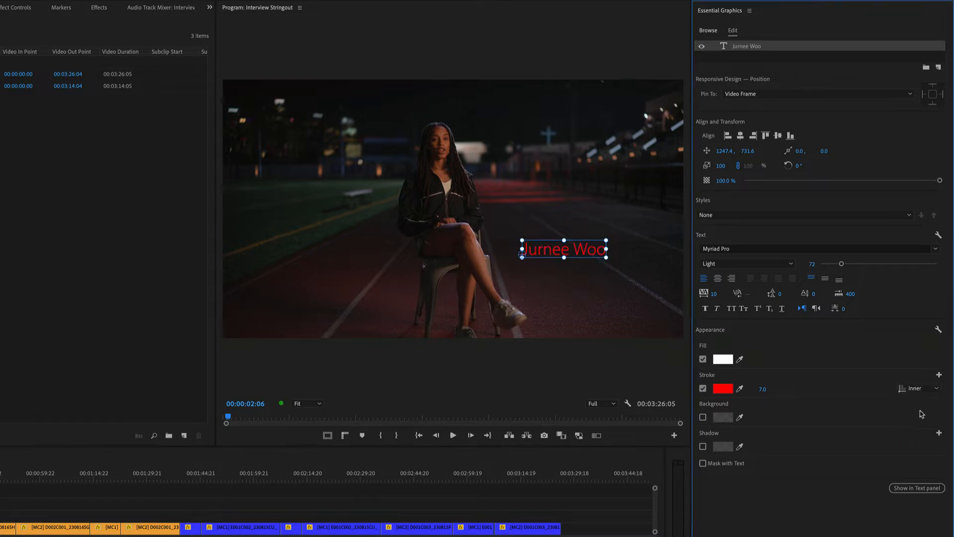
pyautogui.click(916, 389)
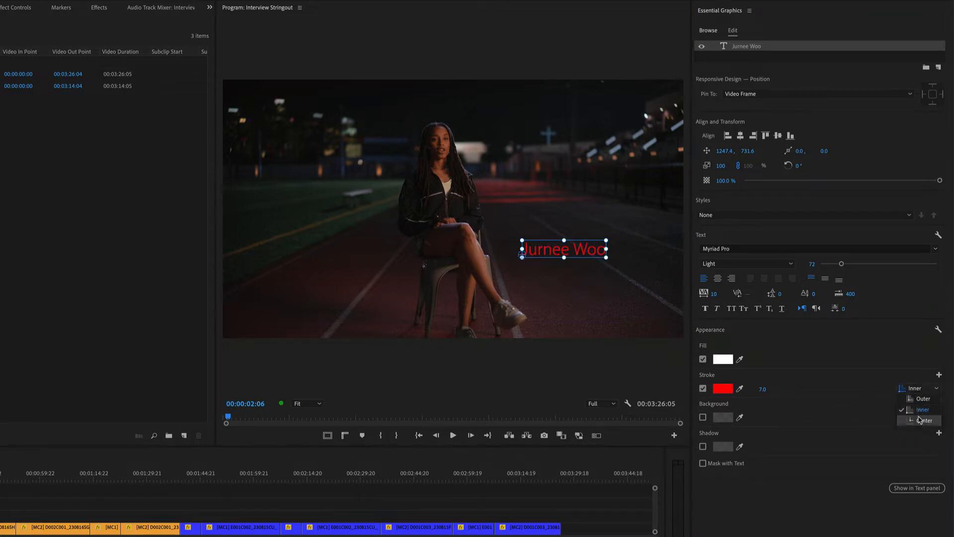
pyautogui.click(920, 419)
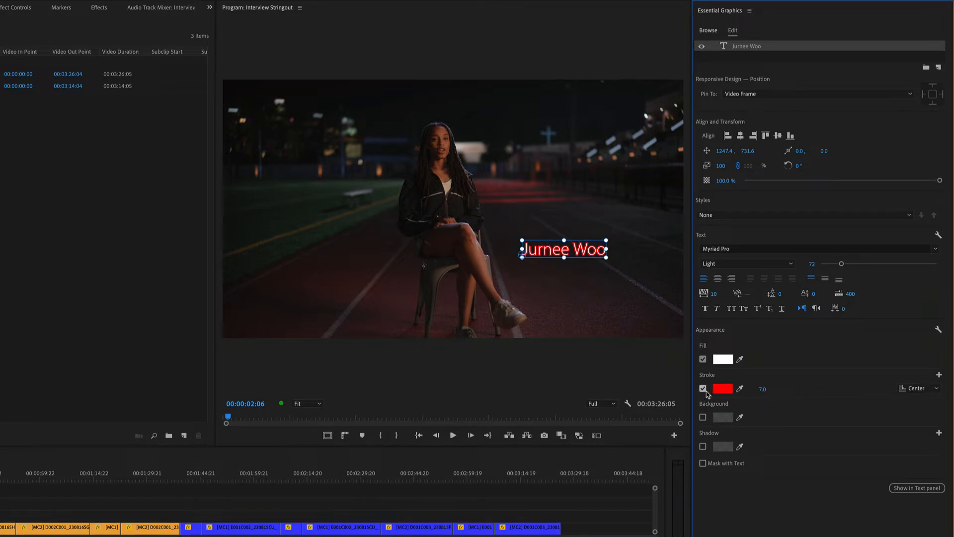
pyautogui.click(703, 388)
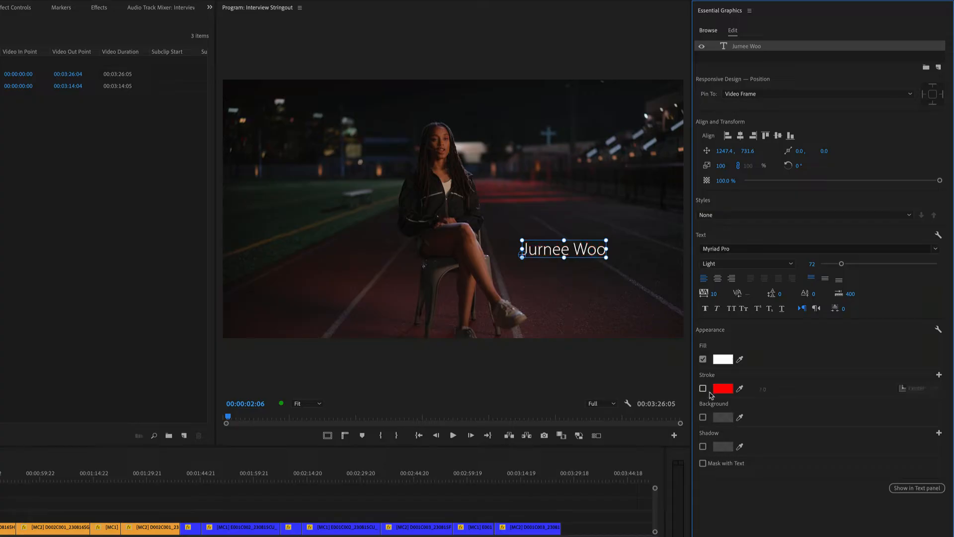
# Step: Enable a background behind the name text and set its colour to a vivid violet
pyautogui.click(702, 417)
pyautogui.click(722, 417)
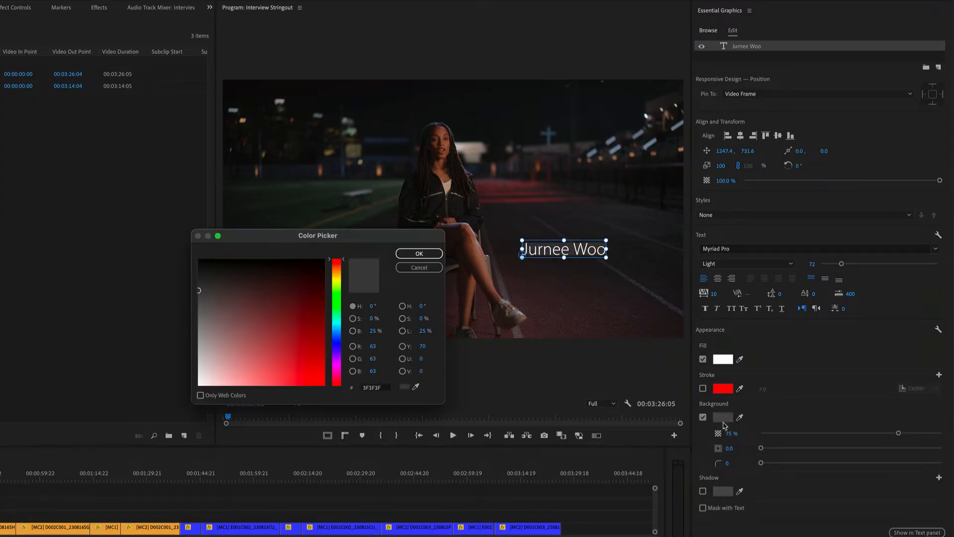
pyautogui.click(337, 350)
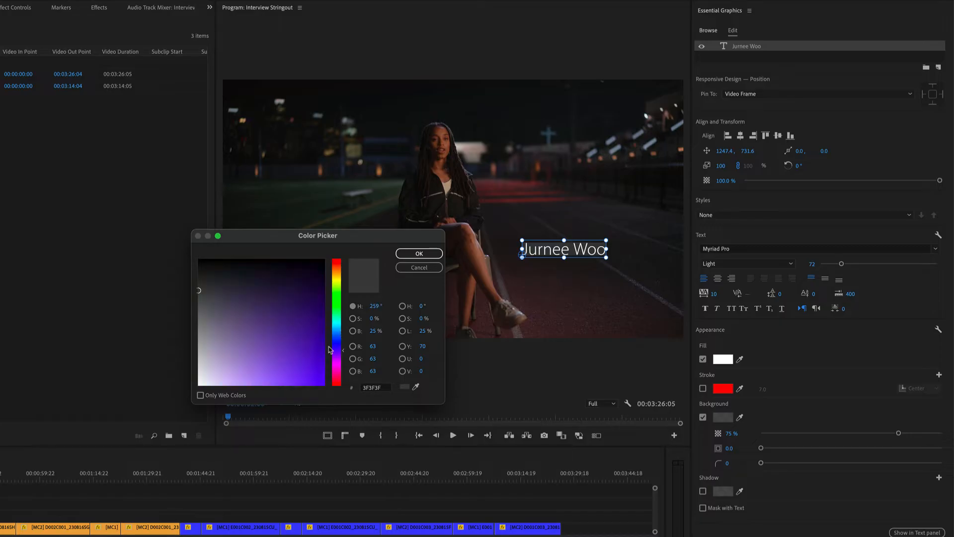
pyautogui.moveTo(298, 350); pyautogui.dragTo(322, 401)
pyautogui.click(420, 254)
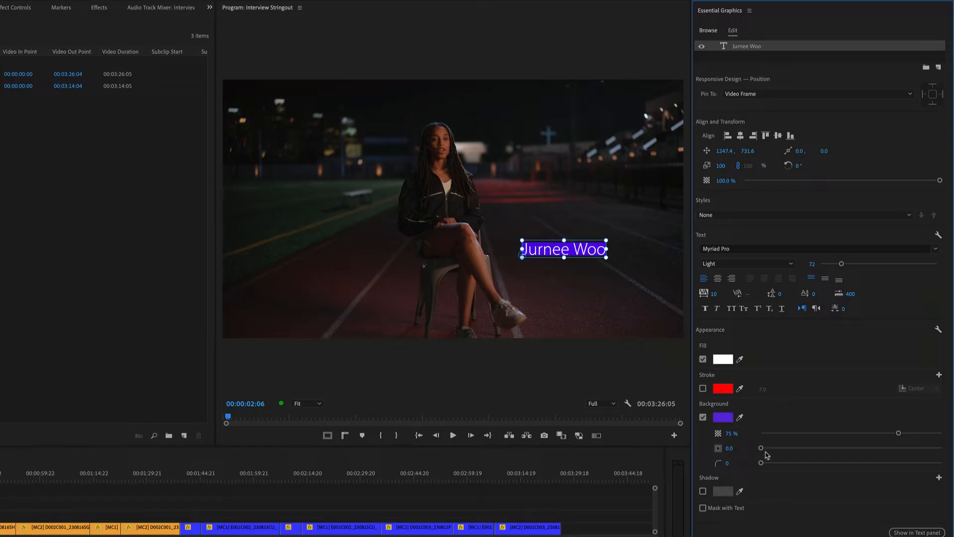
# Step: Set the name background's size to 21.9 and its opacity to 61%, and round its corners
pyautogui.moveTo(765, 451); pyautogui.dragTo(800, 451)
pyautogui.moveTo(898, 434); pyautogui.dragTo(872, 444)
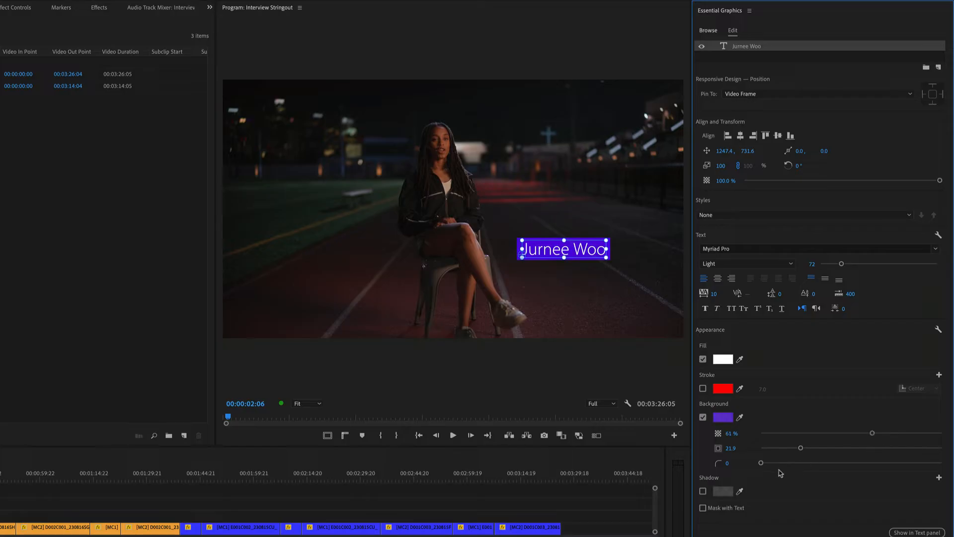
pyautogui.moveTo(760, 464); pyautogui.dragTo(860, 471)
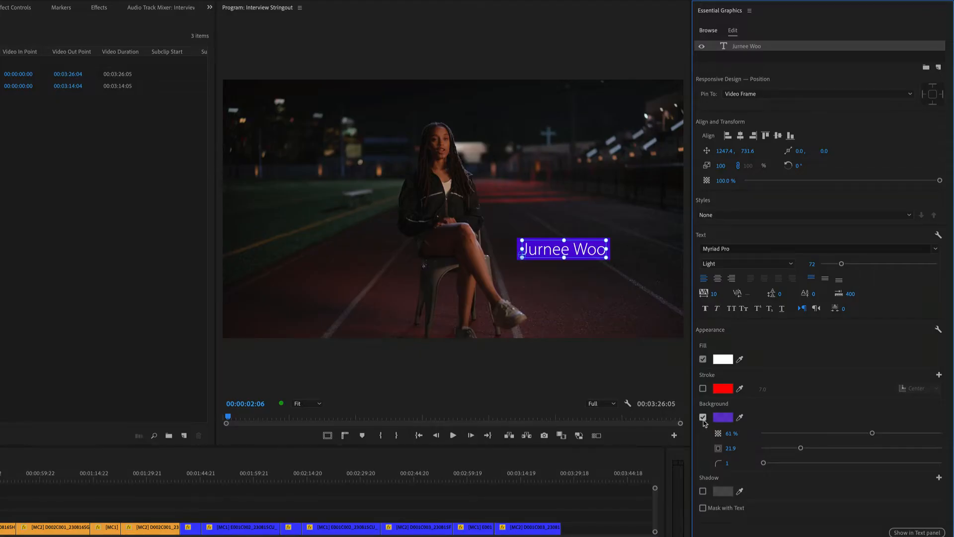
# Step: Turn off the name text's background and try its shadow
pyautogui.click(703, 418)
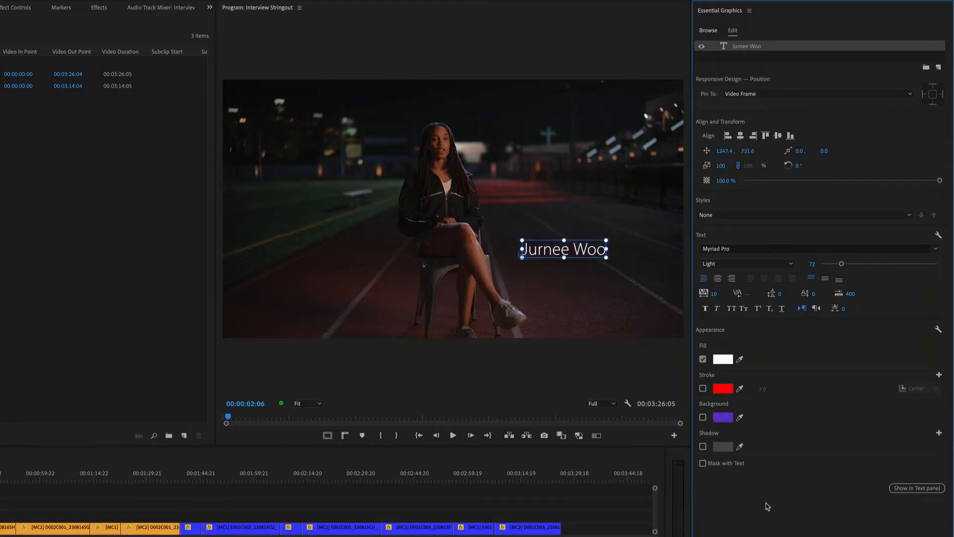
pyautogui.click(703, 446)
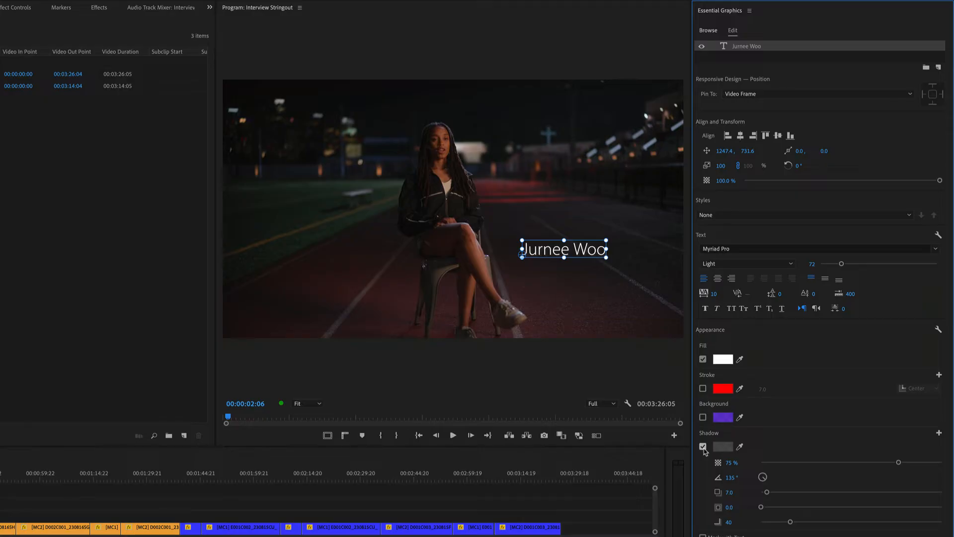
pyautogui.click(703, 446)
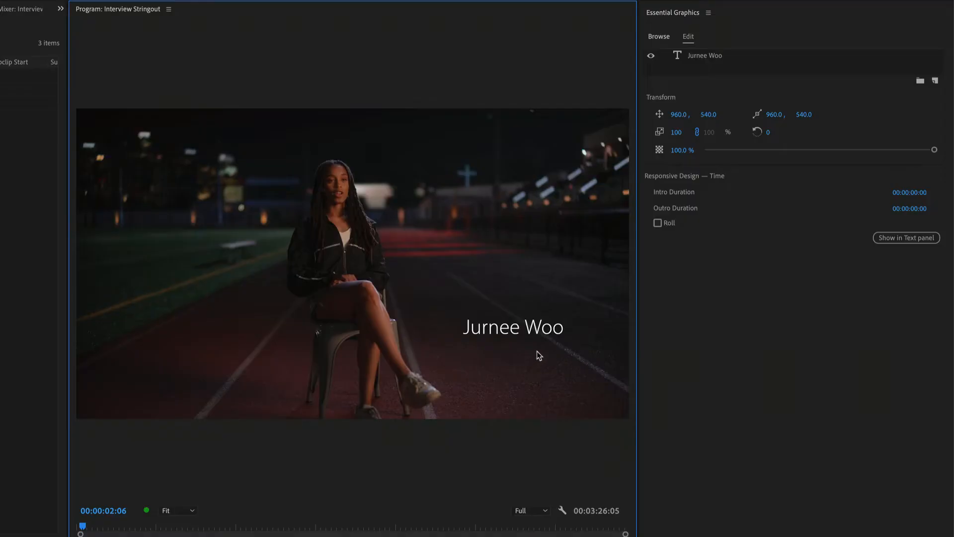
# Step: Shift the name text slightly up and left to about 1314.5, 744.6, and add a separate "Sprinter" text layer beneath it
pyautogui.click(508, 328)
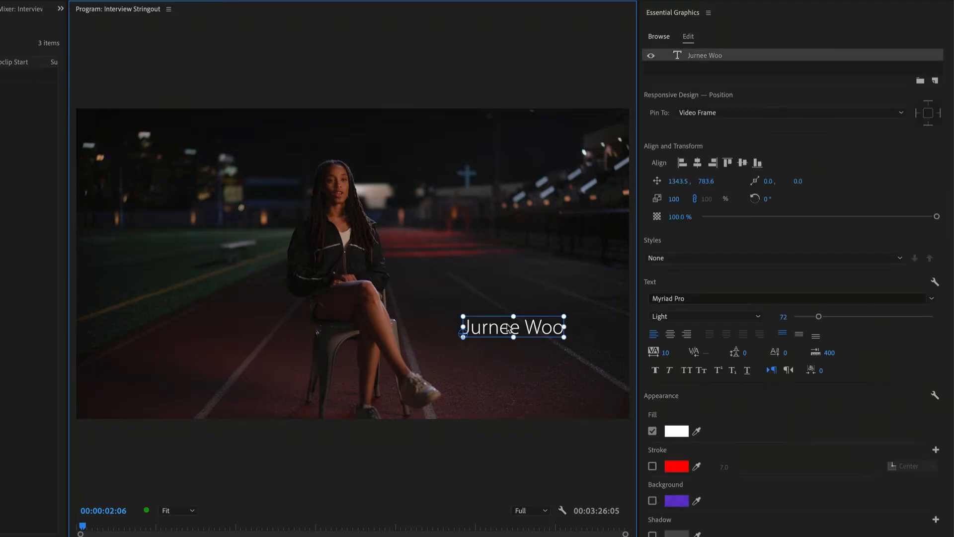
pyautogui.moveTo(502, 326); pyautogui.dragTo(490, 315)
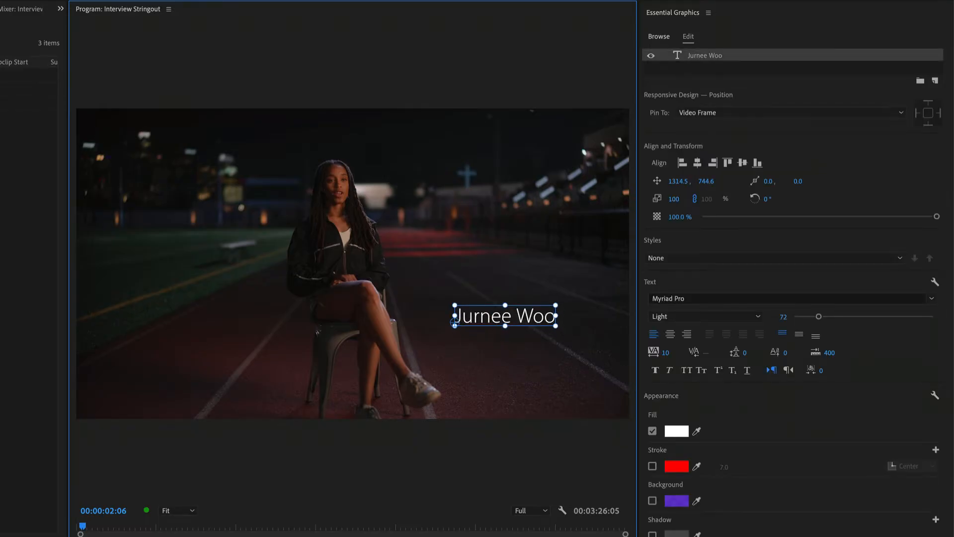
pyautogui.press('t')
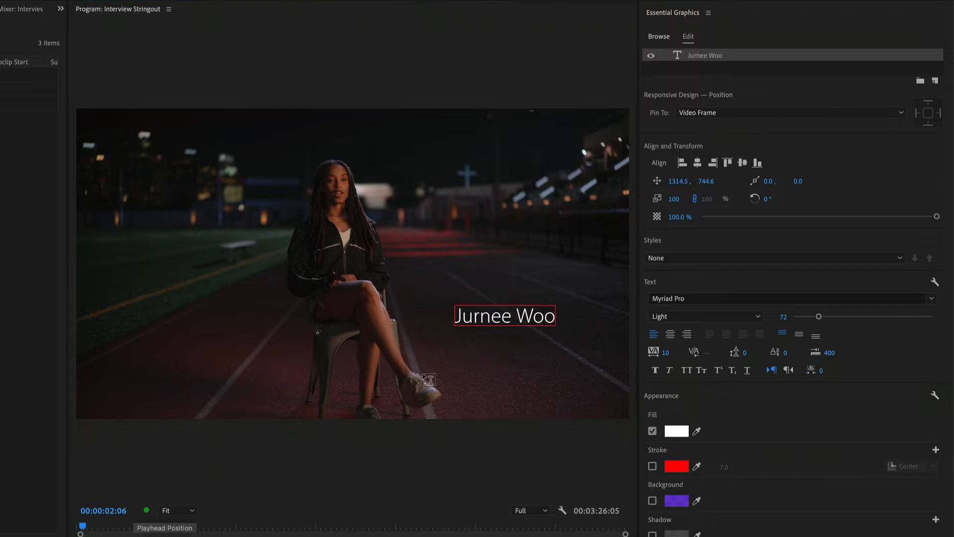
pyautogui.click(458, 349)
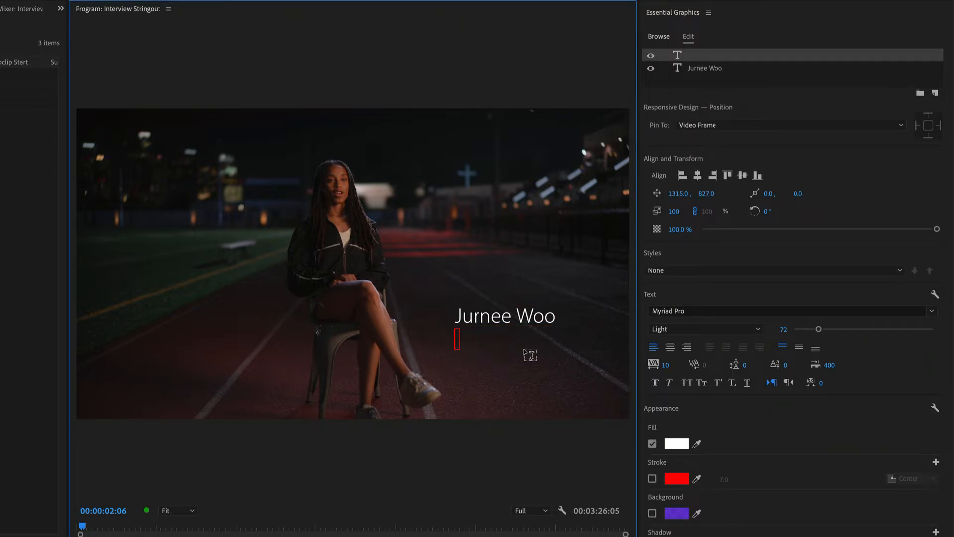
pyautogui.write('Sprinter')
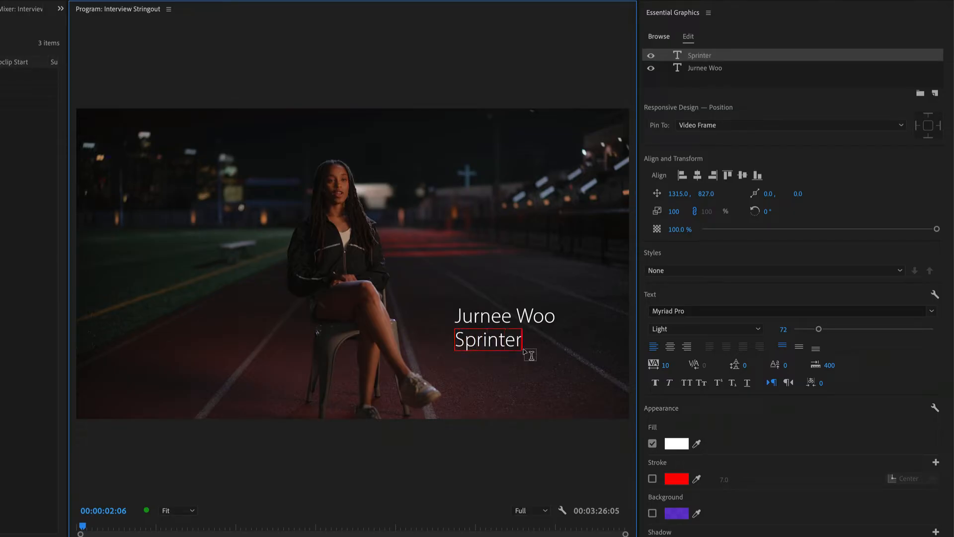
# Step: Format the Sprinter text as Bold, all caps, with a font size of 48, and deselect it
pyautogui.doubleClick(490, 341)
pyautogui.click(756, 330)
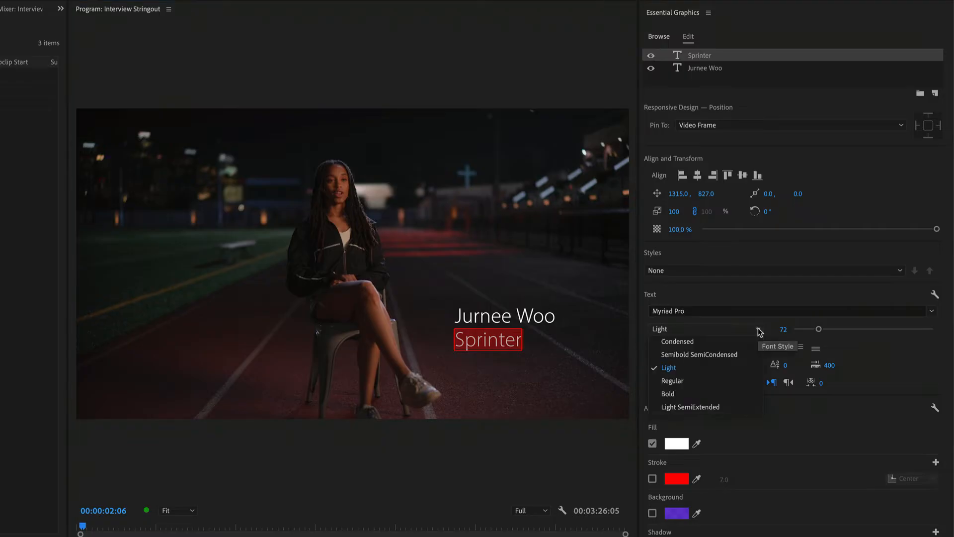
pyautogui.click(720, 391)
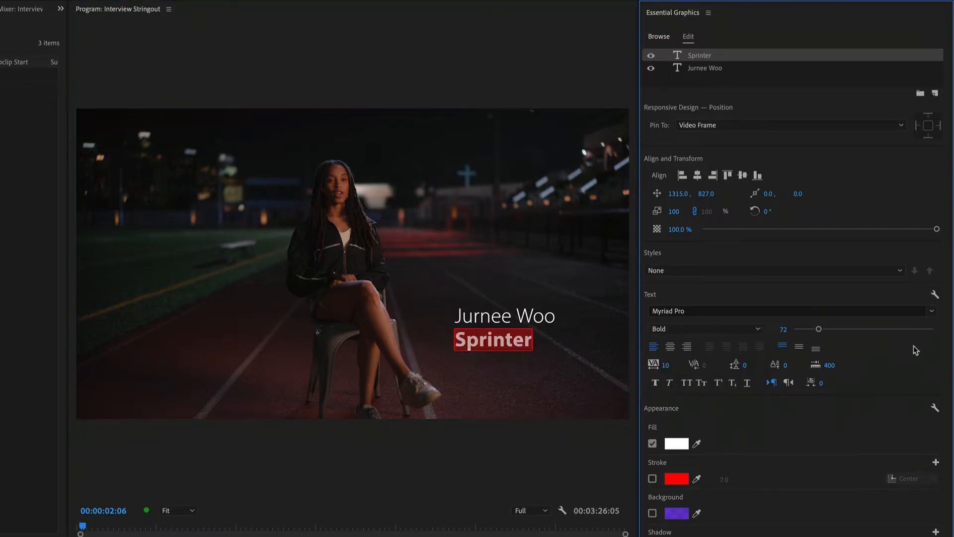
pyautogui.click(686, 383)
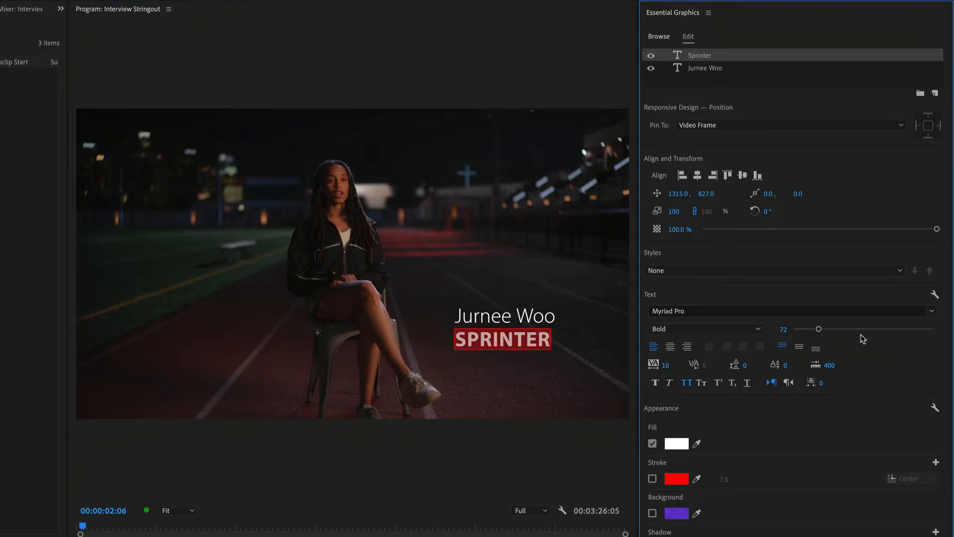
pyautogui.click(778, 327)
pyautogui.write('48')
pyautogui.press('Return')
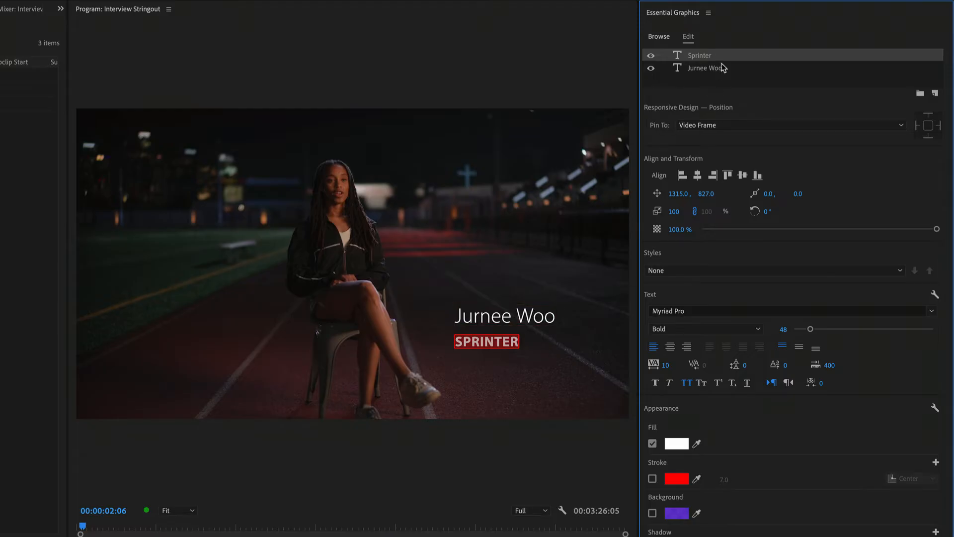
pyautogui.click(746, 73)
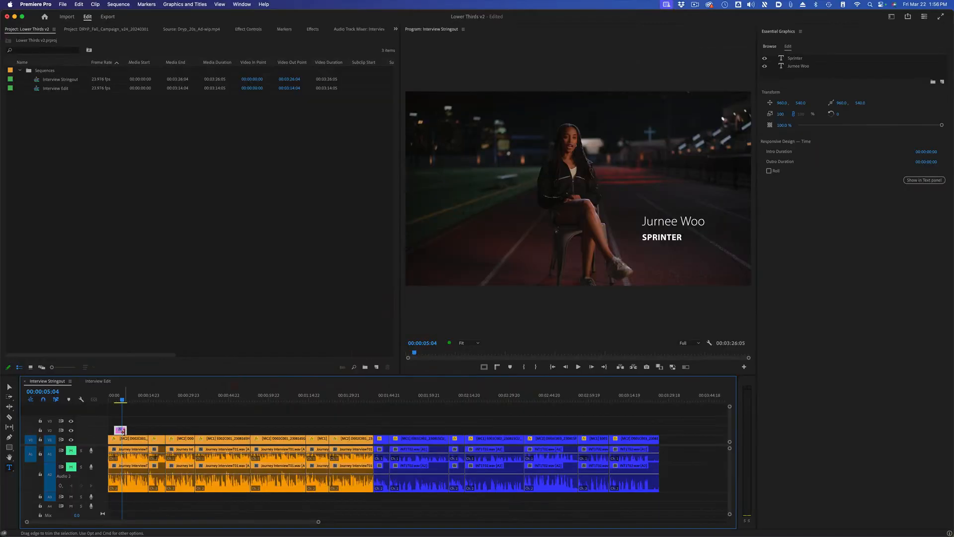
# Step: Select the title clip on track V2 of the timeline and move its Sprinter layer below the name layer
pyautogui.click(134, 429)
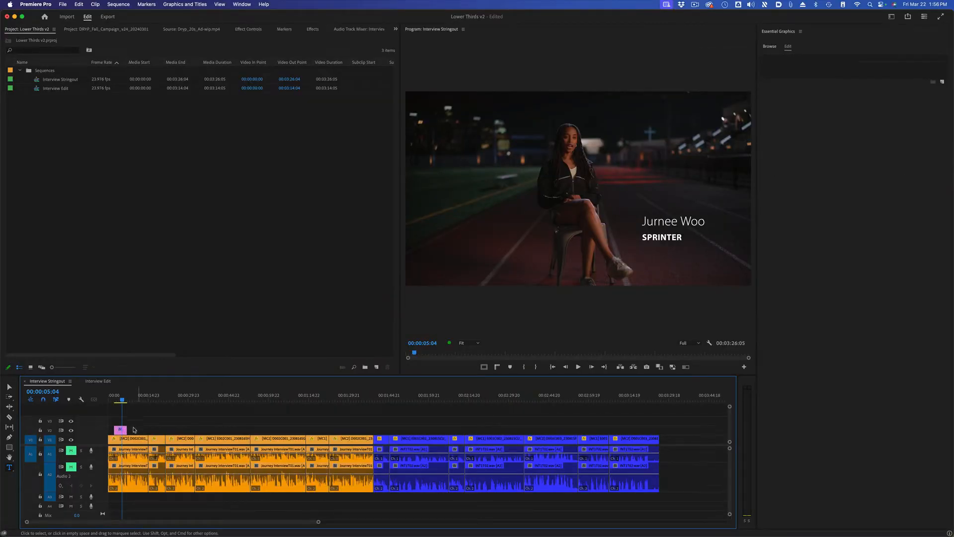
pyautogui.click(120, 430)
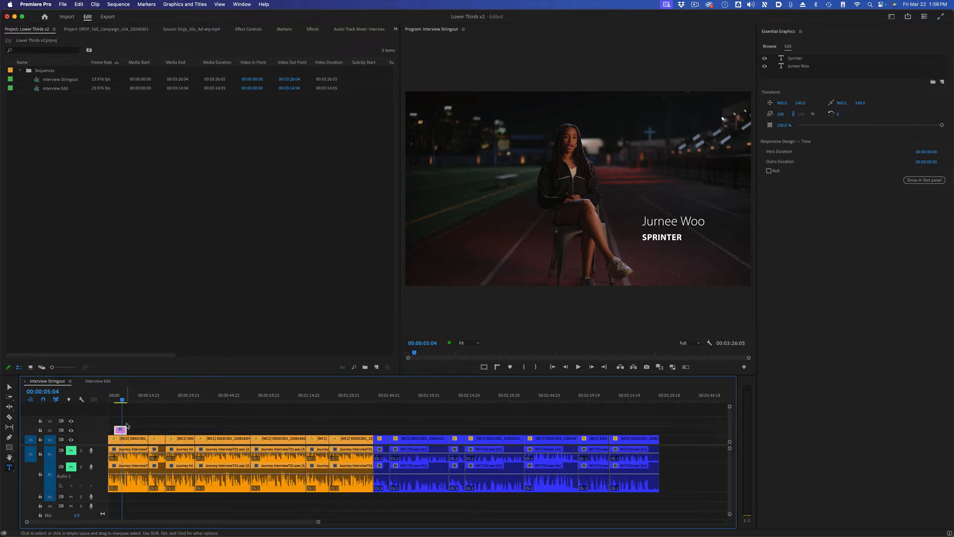
pyautogui.press('=')
pyautogui.press('=')
pyautogui.press('=')
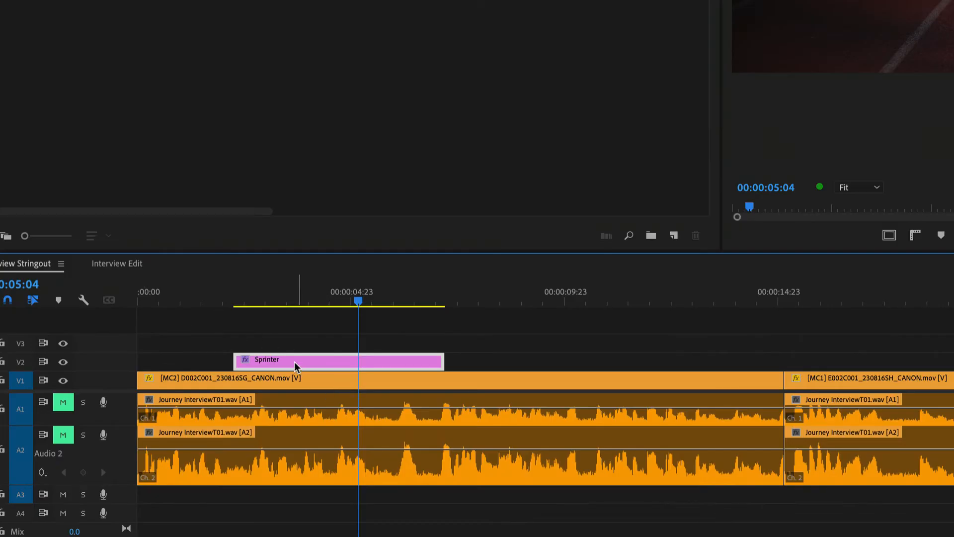
pyautogui.click(304, 346)
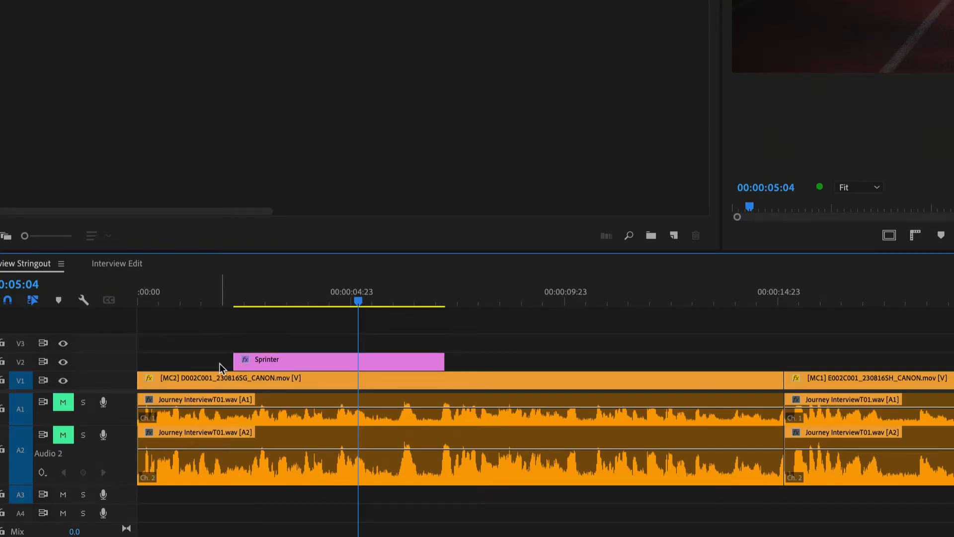
pyautogui.click(334, 363)
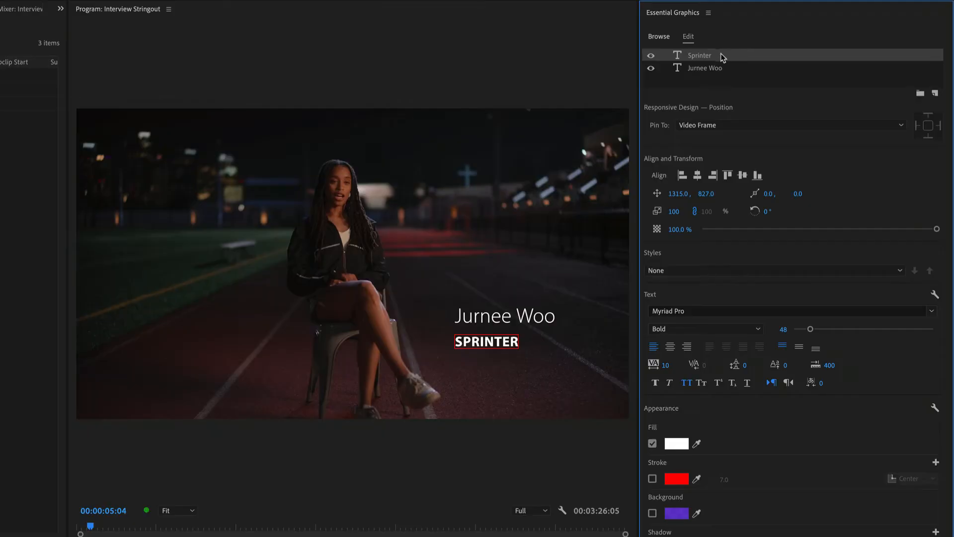
pyautogui.moveTo(720, 53); pyautogui.dragTo(755, 72)
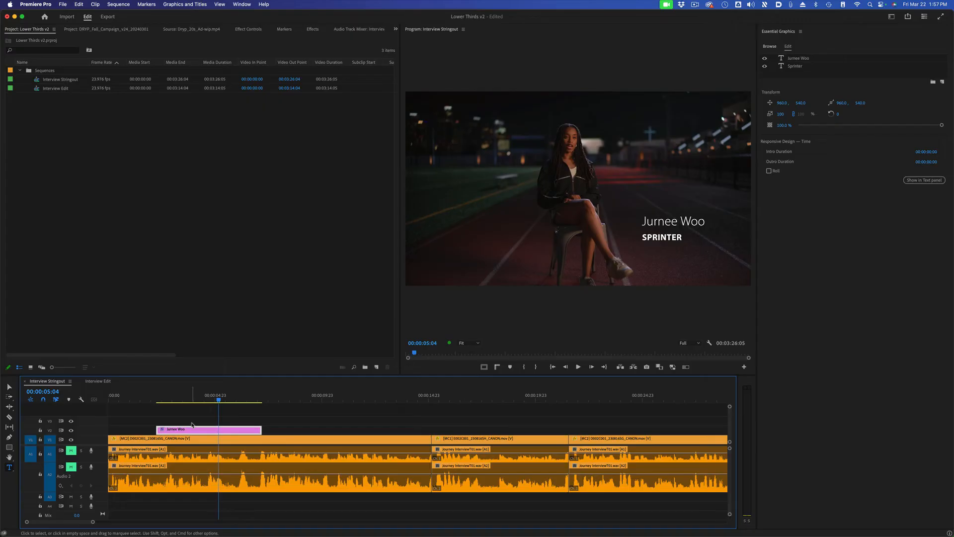
pyautogui.click(757, 182)
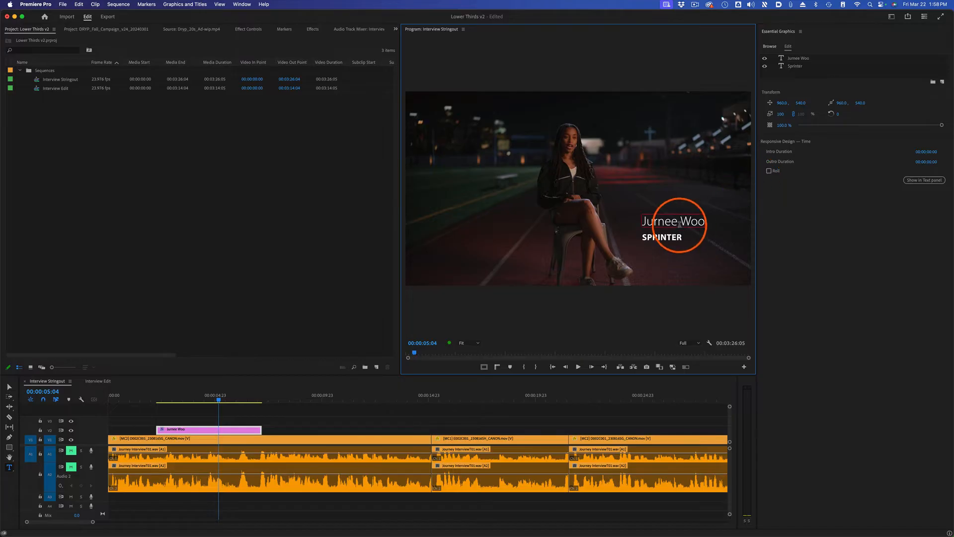
# Step: Add a rectangle shape layer to the title and select it in the frame
pyautogui.click(943, 82)
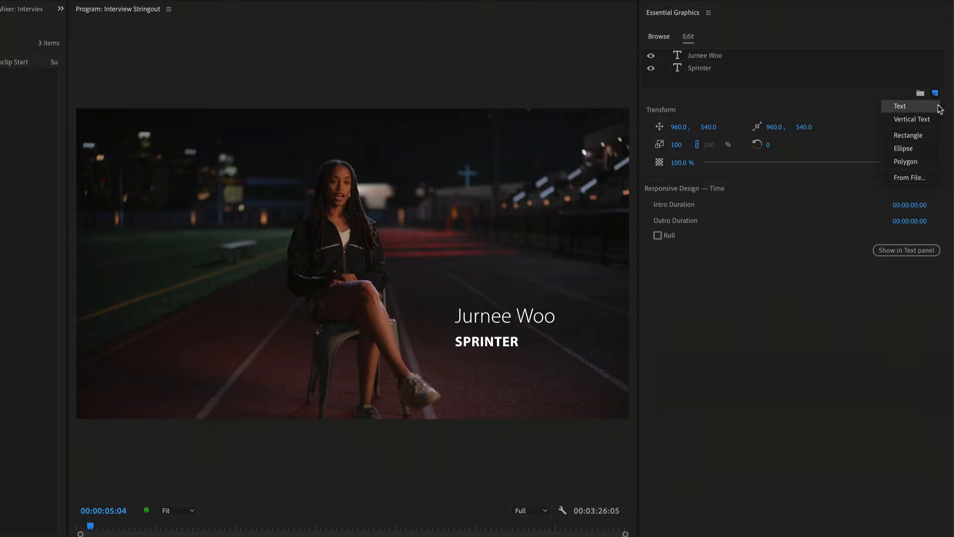
pyautogui.click(920, 135)
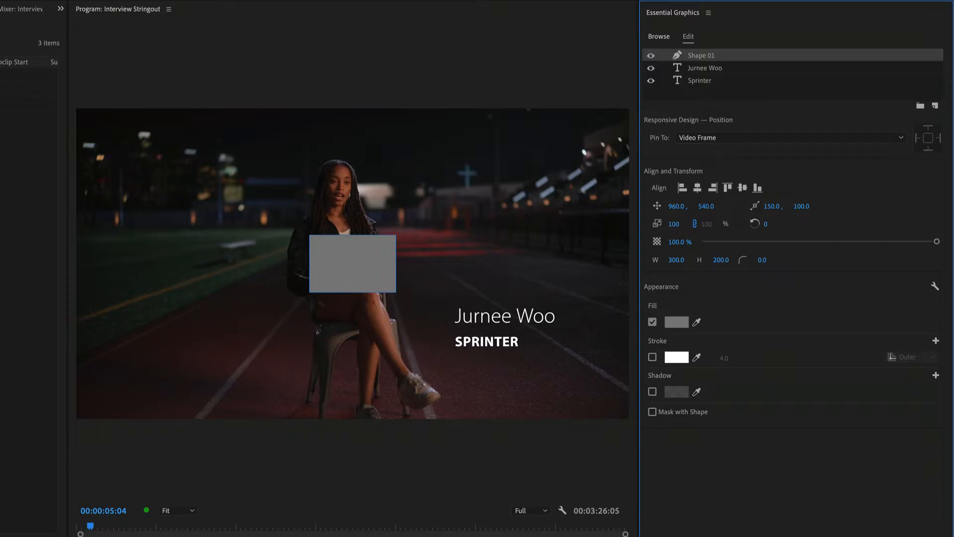
pyautogui.click(353, 263)
pyautogui.click(355, 269)
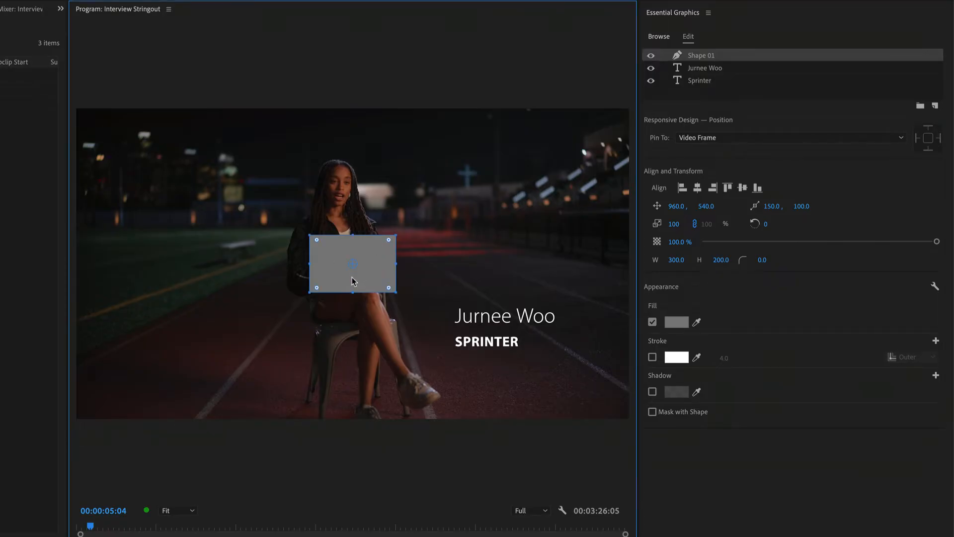
# Step: Move the rectangle over the Sprinter text and reshape it into a bar about 529 wide and 82 high
pyautogui.moveTo(334, 273); pyautogui.dragTo(476, 360)
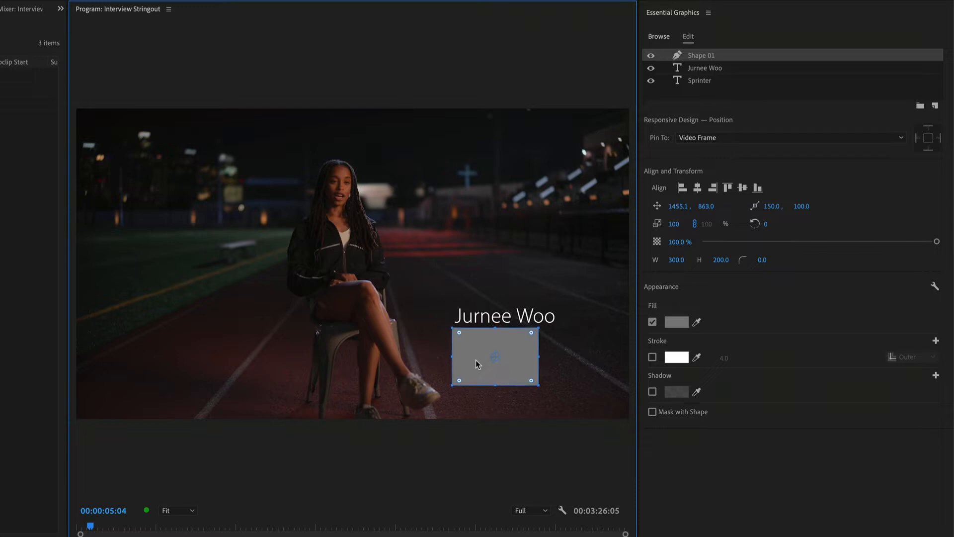
pyautogui.moveTo(532, 380); pyautogui.dragTo(599, 350)
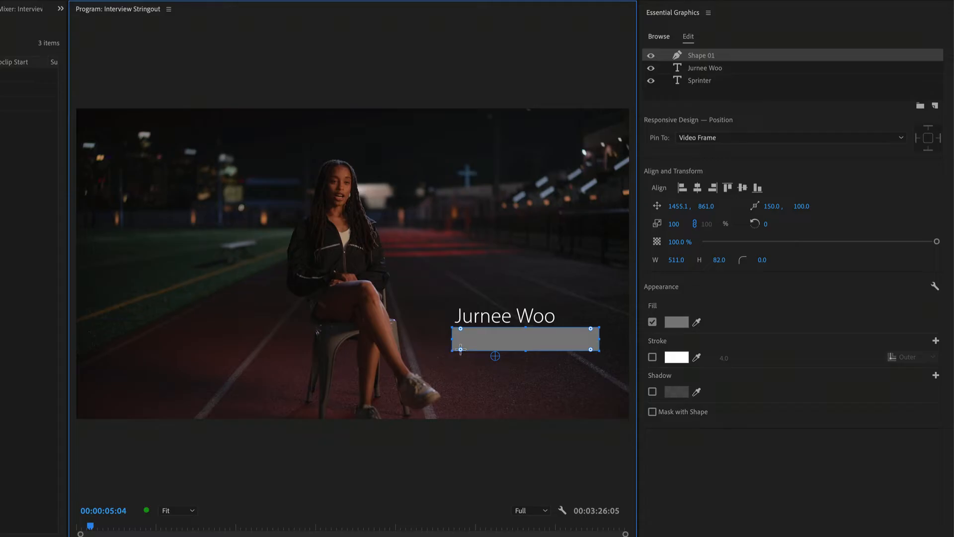
pyautogui.moveTo(461, 349); pyautogui.dragTo(480, 342)
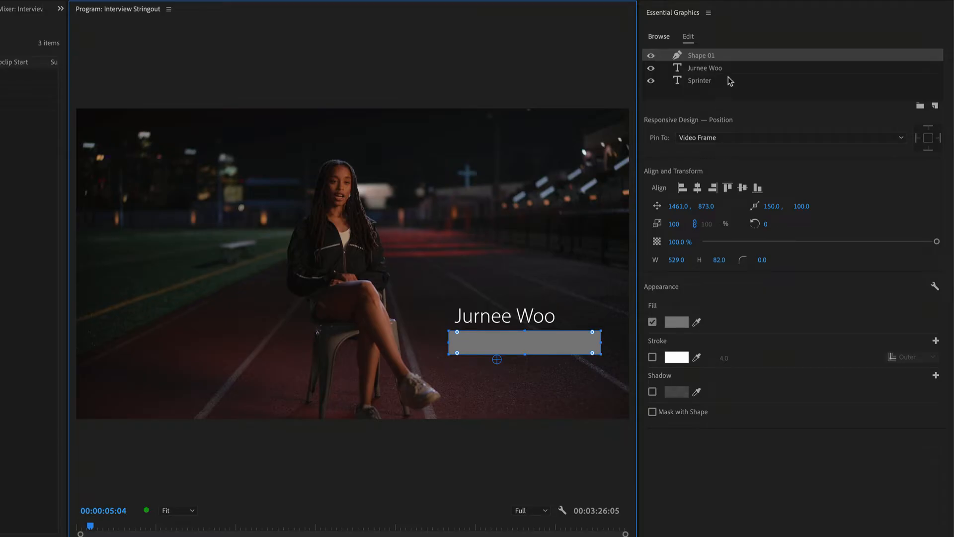
# Step: Move the rectangle layer below the Sprinter layer in the stack and rename it Title box
pyautogui.moveTo(740, 59); pyautogui.dragTo(717, 81)
pyautogui.doubleClick(711, 81)
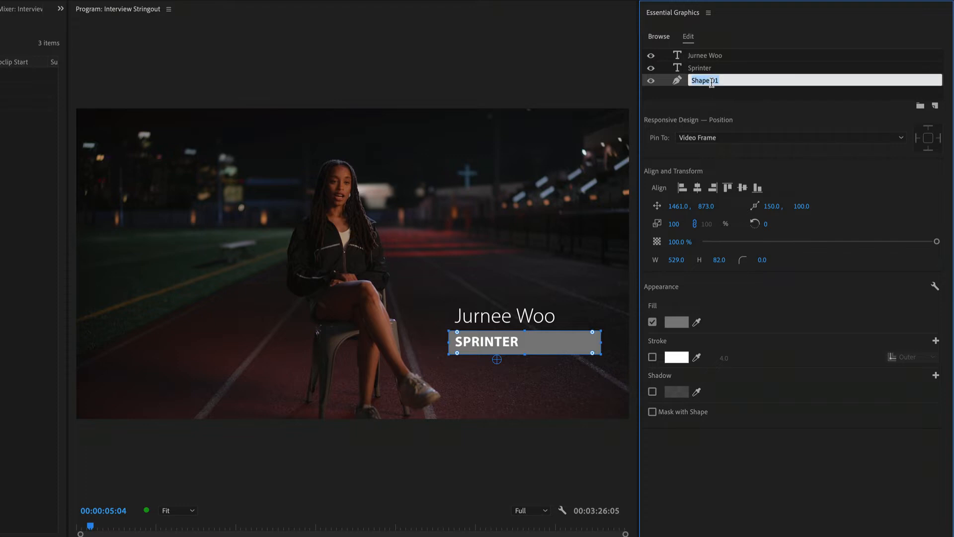
pyautogui.write('Title box')
pyautogui.click(741, 444)
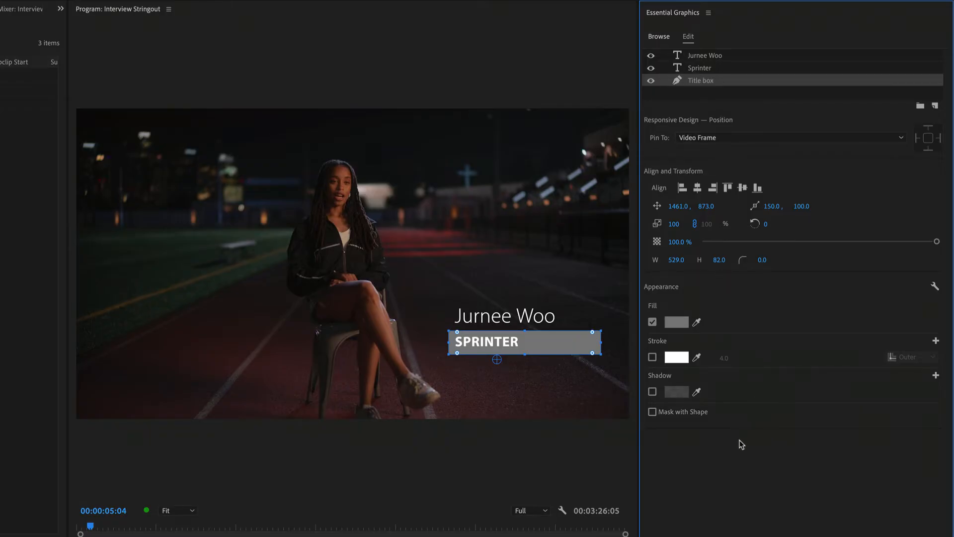
# Step: Change the Title box fill color to a dark burnt orange with a hue of about 20°
pyautogui.click(684, 322)
pyautogui.moveTo(174, 447); pyautogui.dragTo(169, 451)
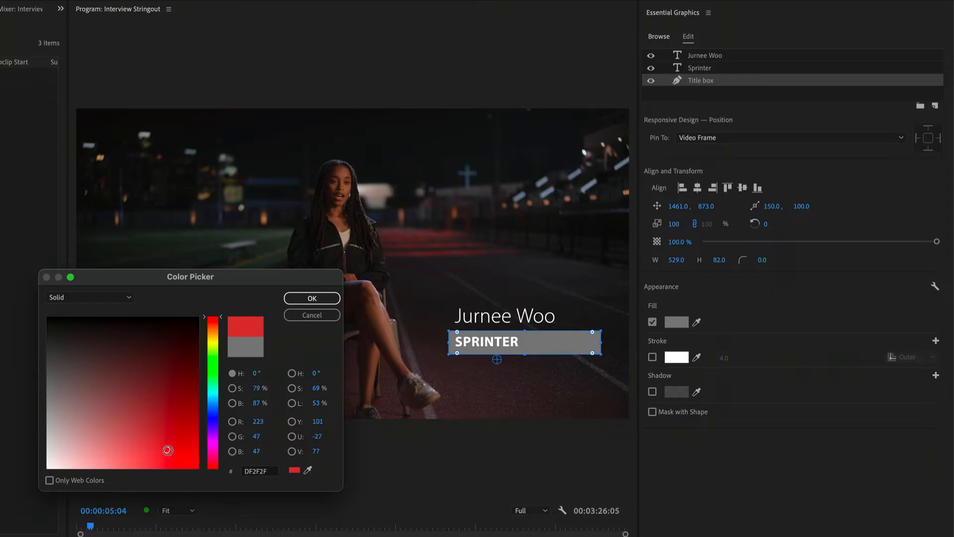
pyautogui.moveTo(212, 332); pyautogui.dragTo(214, 328)
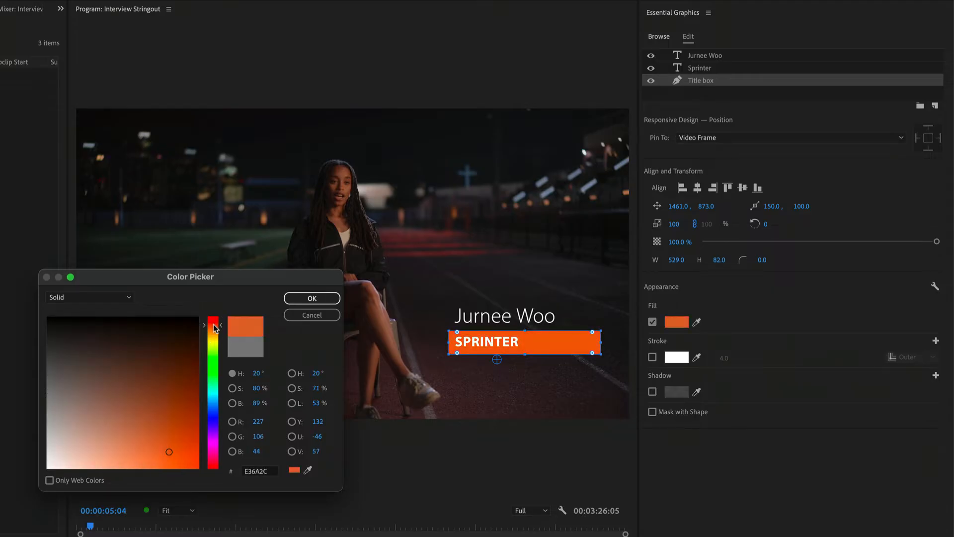
pyautogui.moveTo(158, 455); pyautogui.dragTo(183, 449)
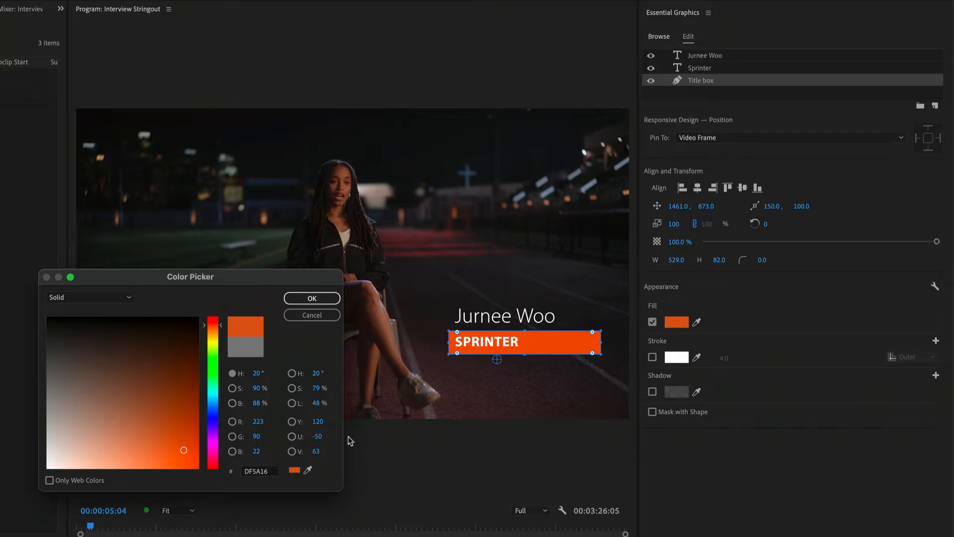
pyautogui.moveTo(184, 433); pyautogui.dragTo(184, 427)
pyautogui.click(310, 300)
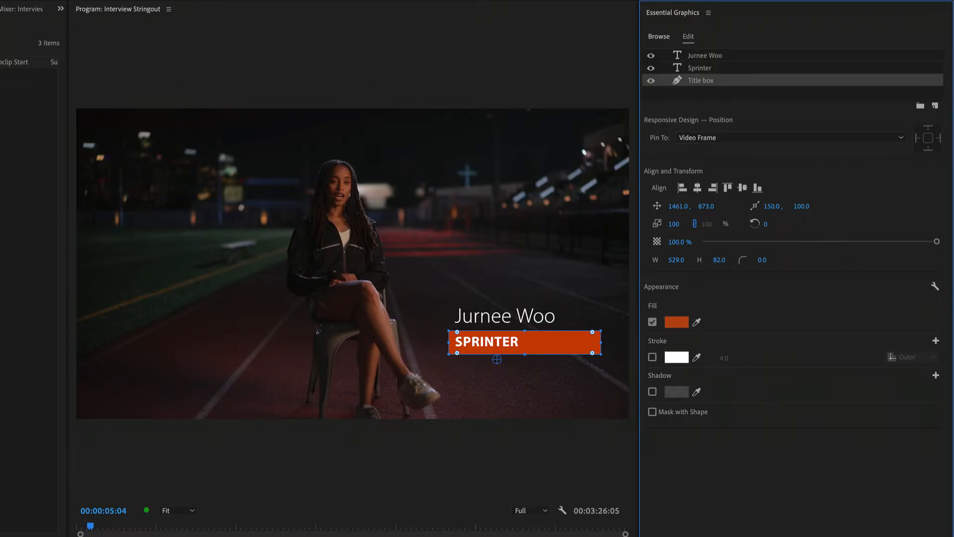
# Step: Reduce the Sprinter text's font size to 42 and shift it slightly right to about X 1321
pyautogui.click(506, 346)
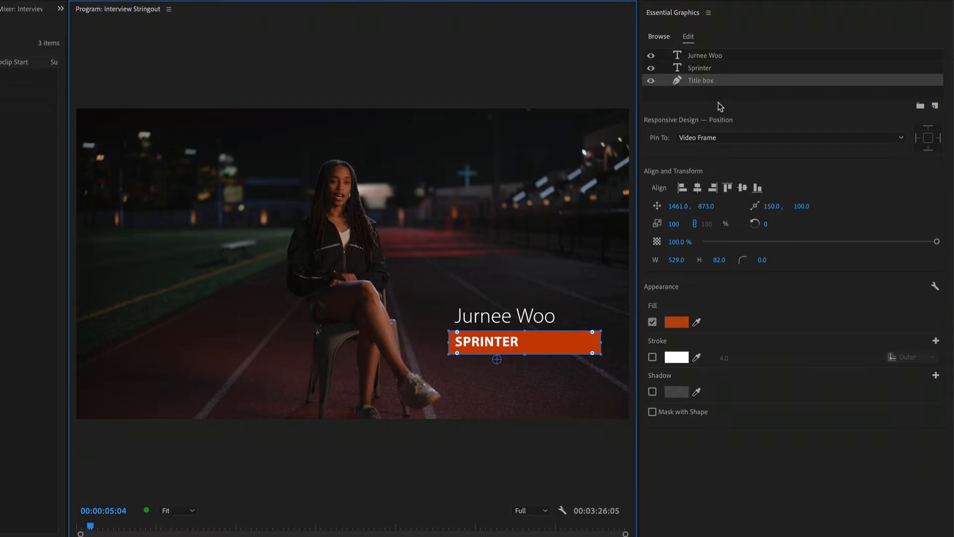
pyautogui.click(725, 70)
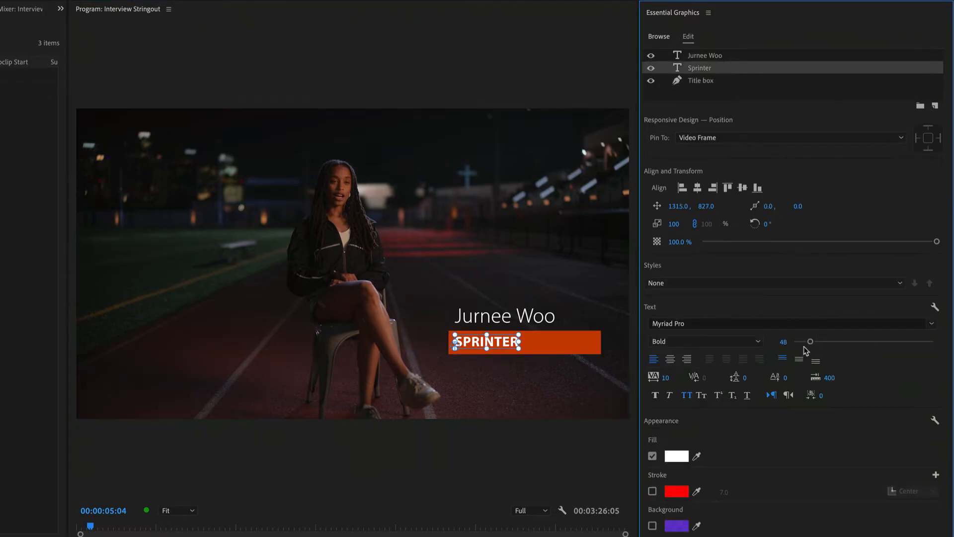
pyautogui.moveTo(809, 342); pyautogui.dragTo(808, 344)
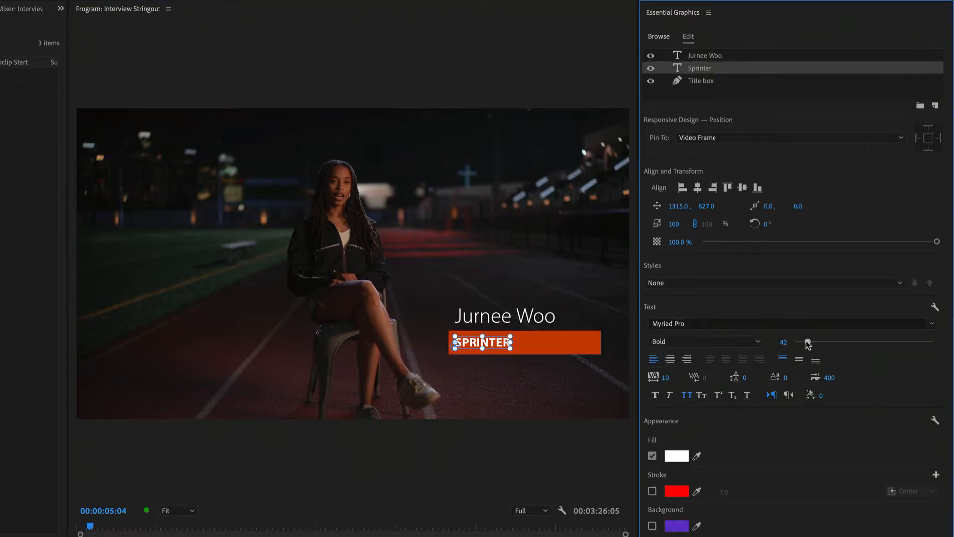
pyautogui.click(501, 346)
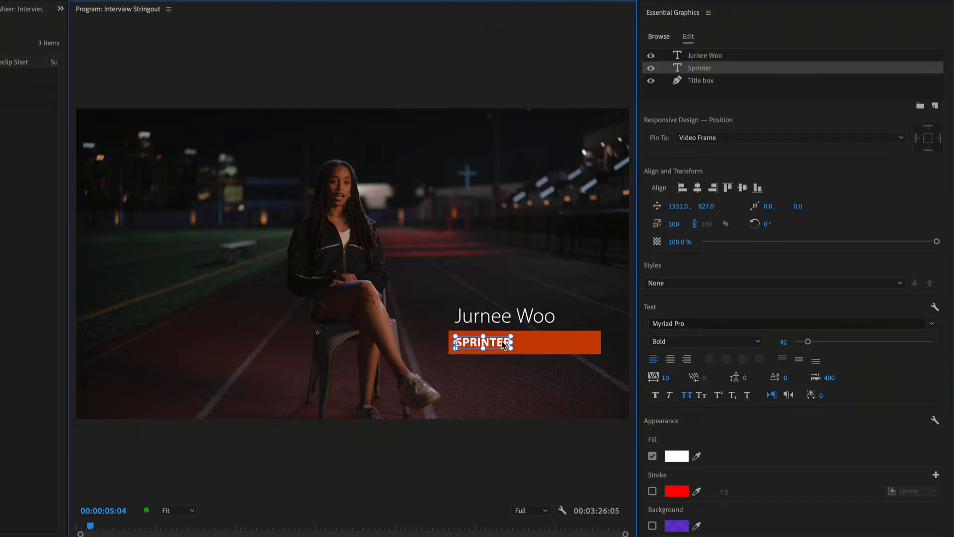
# Step: Move the Title box slightly right and up to about 1476, 869, and deselect it
pyautogui.click(541, 344)
pyautogui.moveTo(542, 340); pyautogui.dragTo(545, 339)
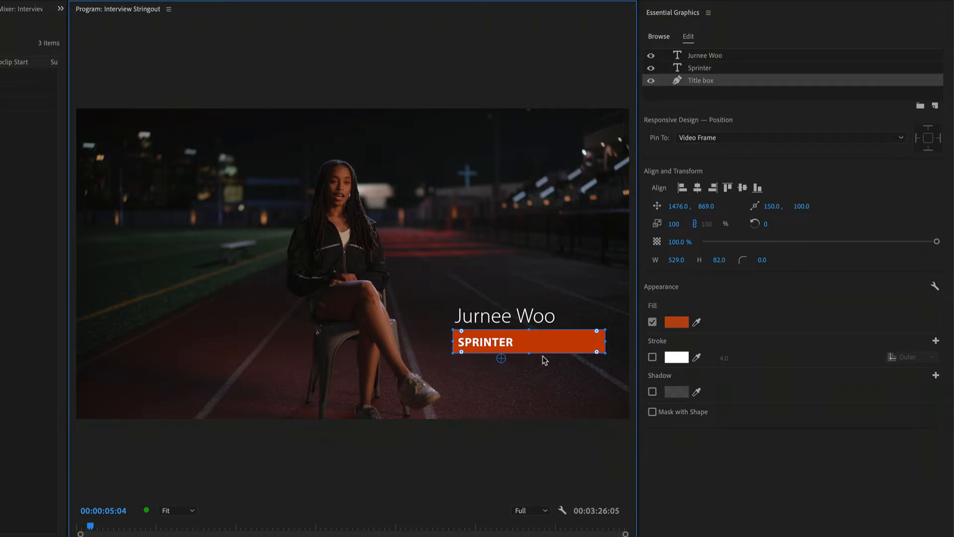
pyautogui.click(566, 364)
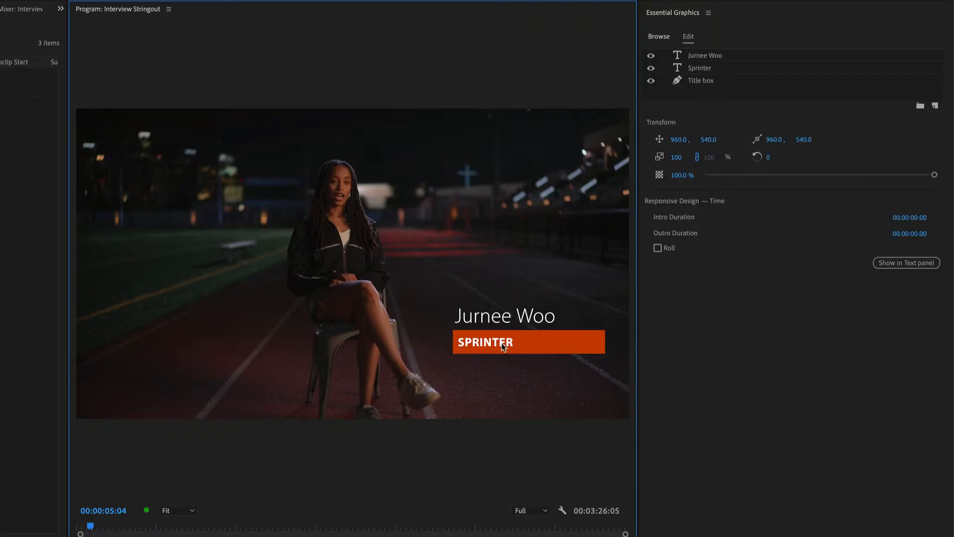
# Step: Select the Sprinter text together with the Title box and center them vertically on each other
pyautogui.click(502, 344)
pyautogui.keyDown('shift'); pyautogui.click(550, 344); pyautogui.keyUp('shift')
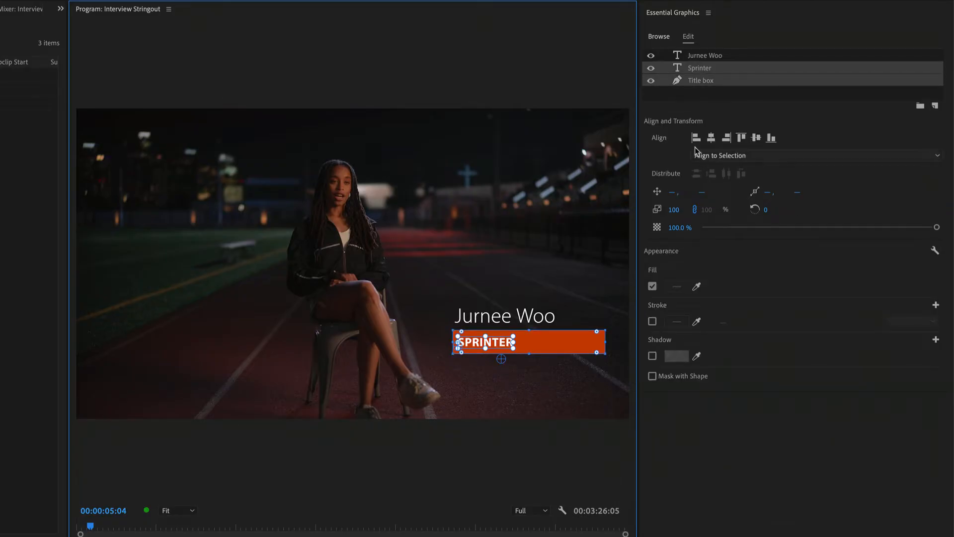
pyautogui.click(756, 138)
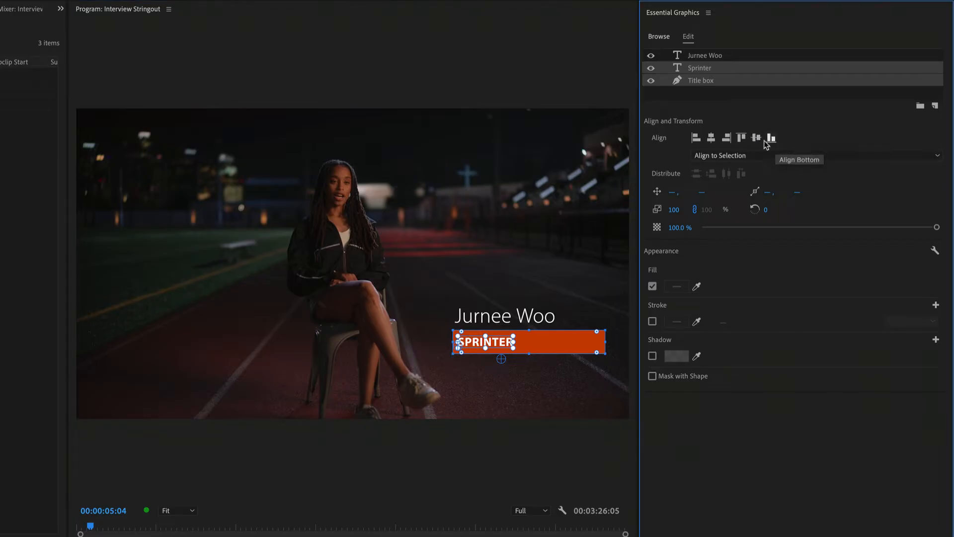
# Step: Try right, center and left horizontal alignment of the Sprinter text within the Title box, leaving it left-aligned
pyautogui.click(727, 138)
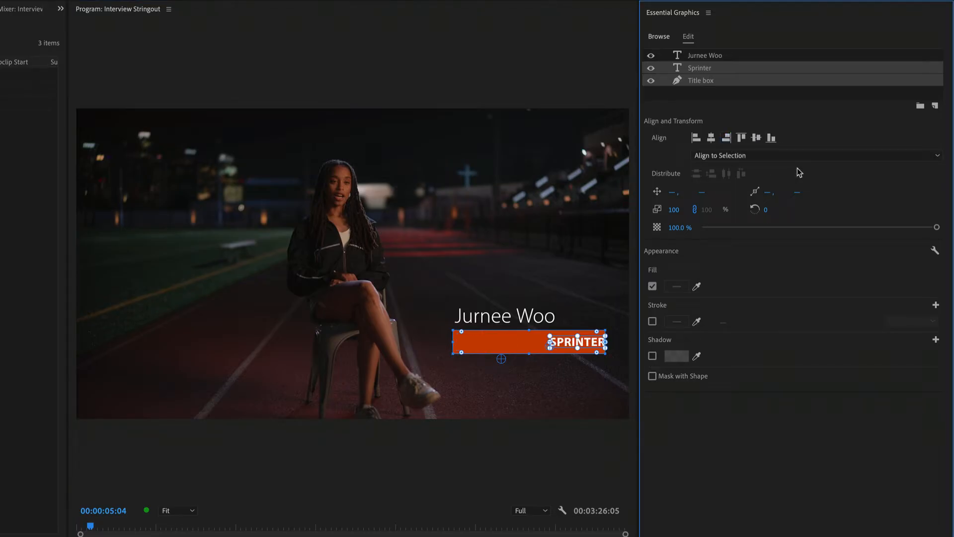
pyautogui.click(697, 138)
pyautogui.click(712, 139)
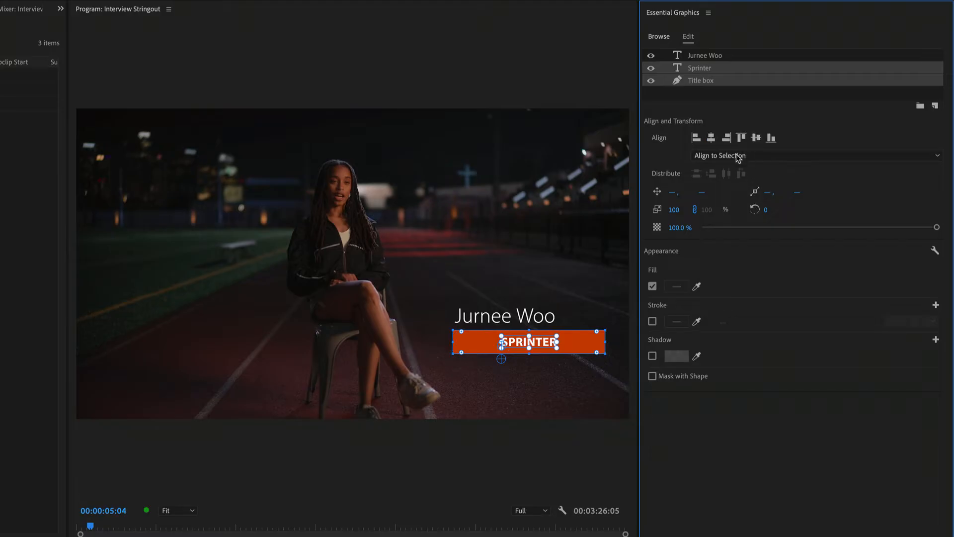
pyautogui.click(697, 139)
pyautogui.click(550, 381)
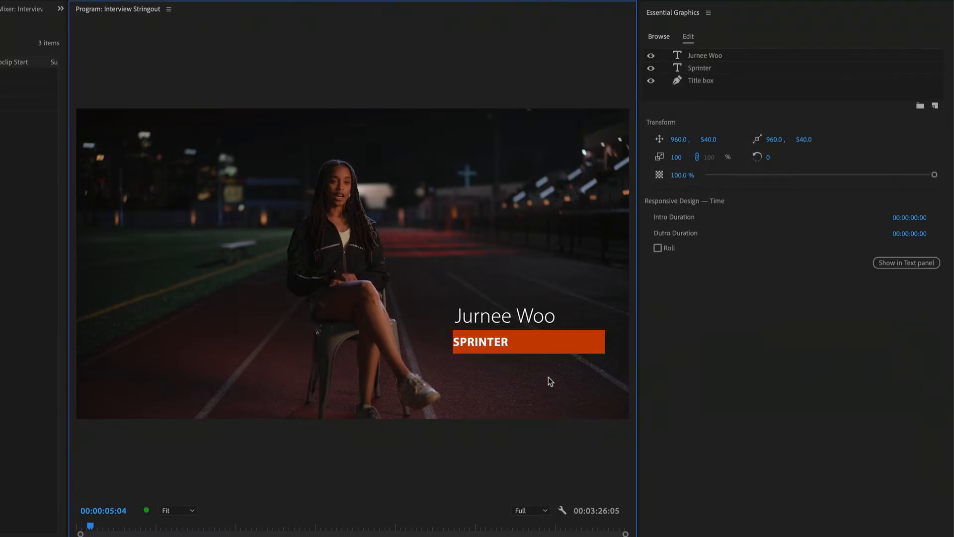
# Step: Shift the Sprinter text inward from the bar's left edge and left-align it with the name text above
pyautogui.click(492, 346)
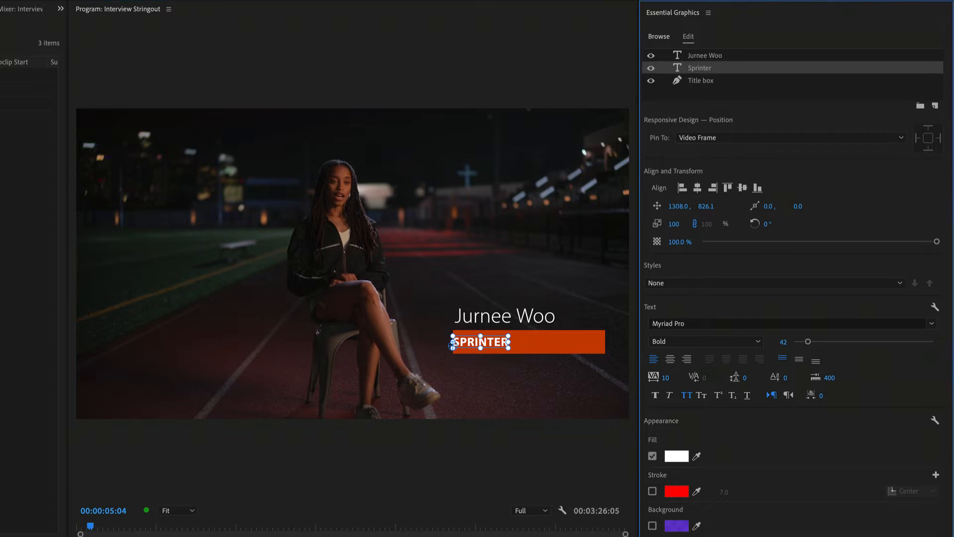
pyautogui.moveTo(461, 341); pyautogui.dragTo(459, 342)
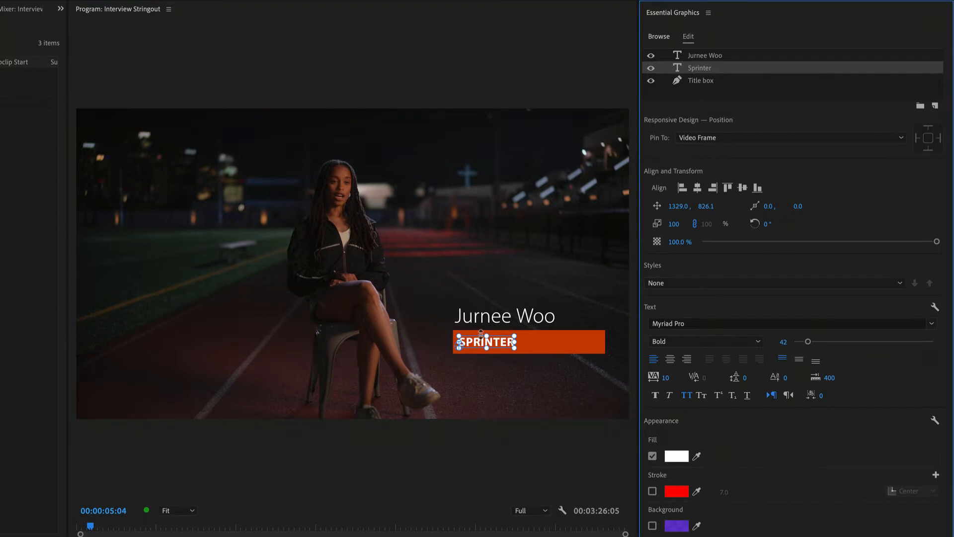
pyautogui.keyDown('shift'); pyautogui.click(715, 56); pyautogui.keyUp('shift')
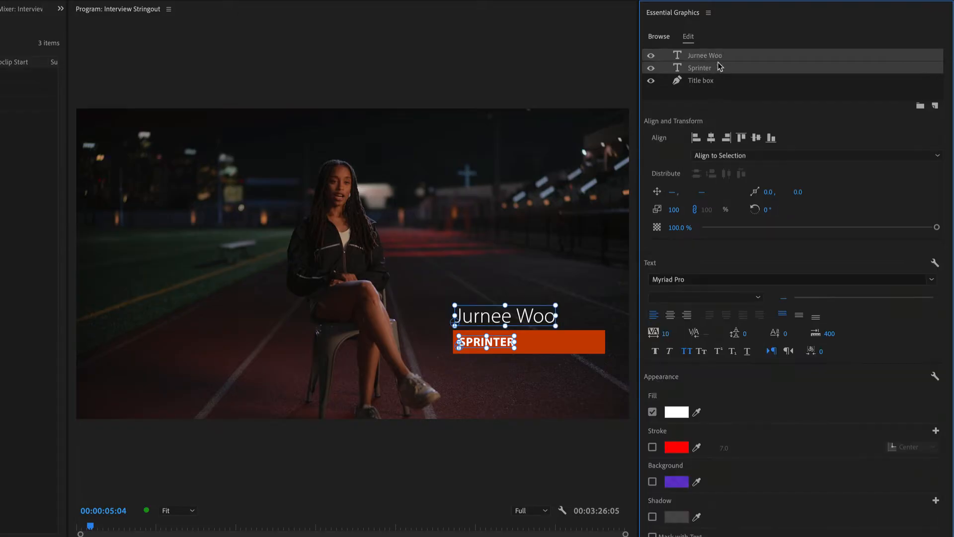
pyautogui.click(697, 138)
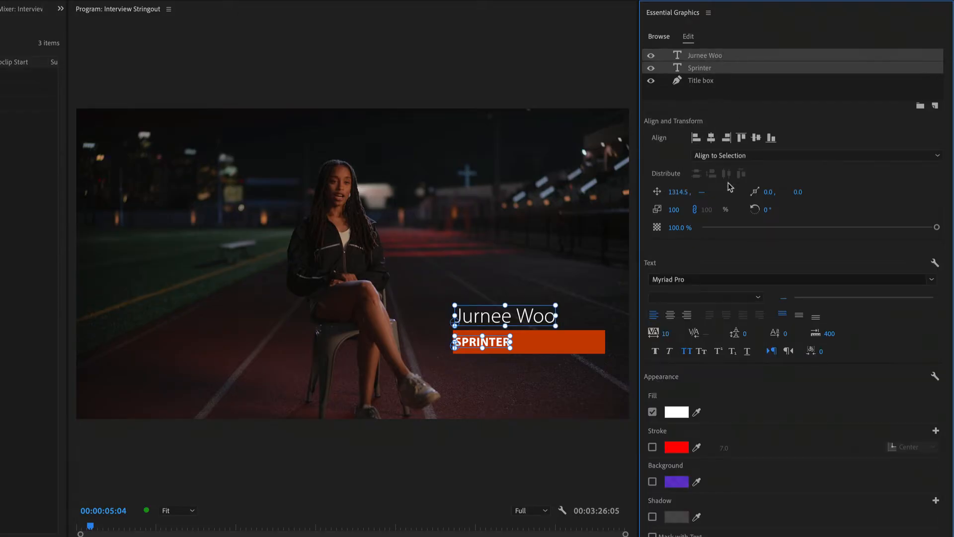
pyautogui.click(514, 405)
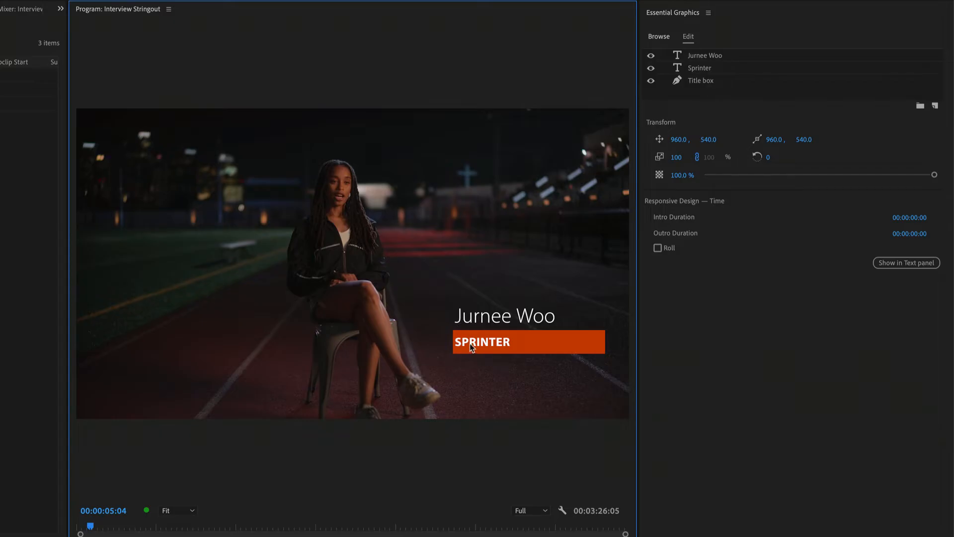
# Step: Nudge the Title box left to X 1469 so its edge extends past the start of the text
pyautogui.click(554, 347)
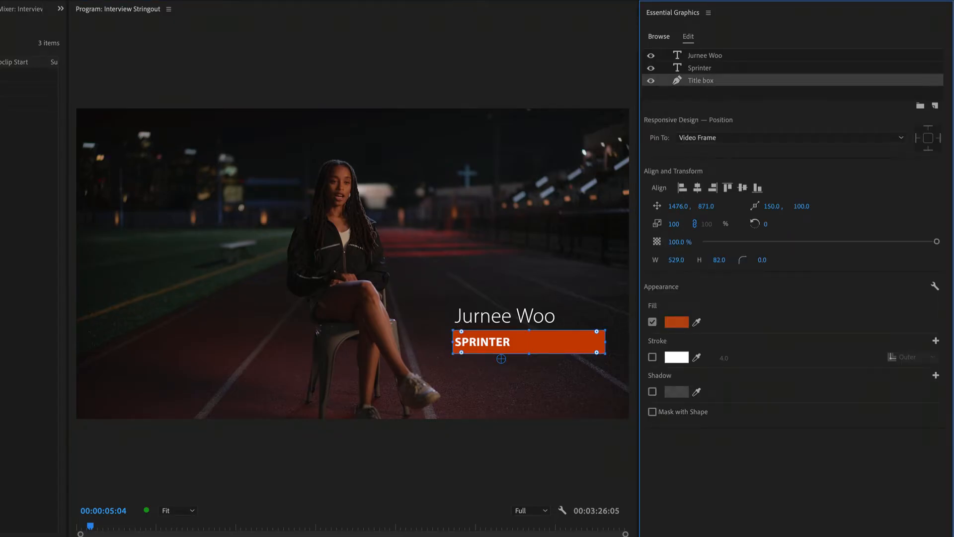
pyautogui.press('Left')
pyautogui.press('Left')
pyautogui.press('Left')
pyautogui.press('Left')
pyautogui.press('Left')
pyautogui.press('Left')
pyautogui.press('Left')
pyautogui.press('Left')
pyautogui.press('Left')
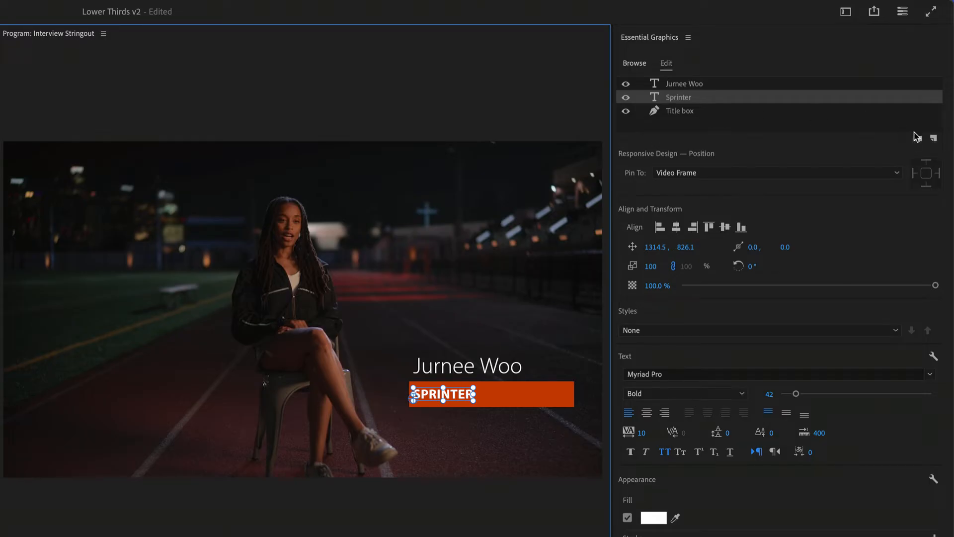
# Step: Put the Sprinter layer in a new group named Job Title and move the Title box layer into that group
pyautogui.click(918, 139)
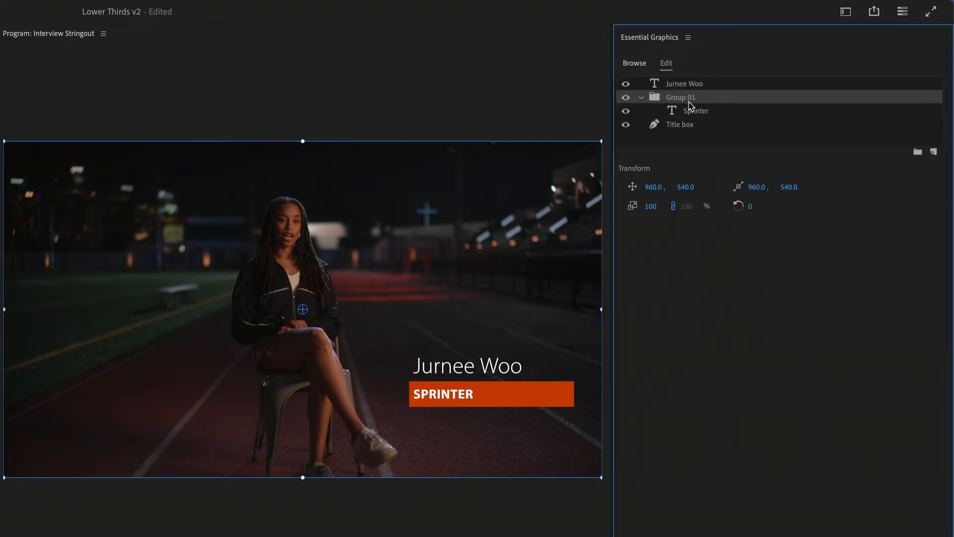
pyautogui.doubleClick(682, 97)
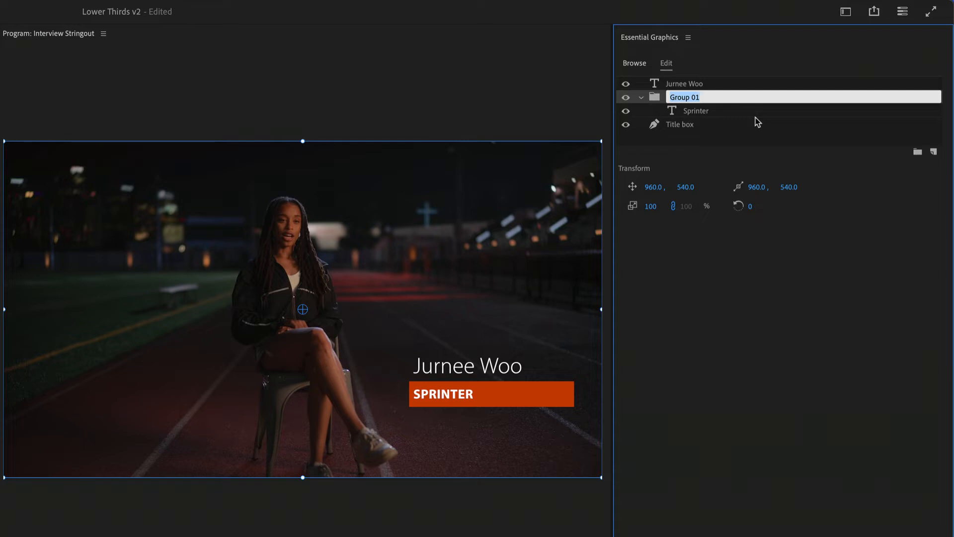
pyautogui.write('Job Title')
pyautogui.click(769, 134)
pyautogui.moveTo(681, 125); pyautogui.dragTo(766, 129)
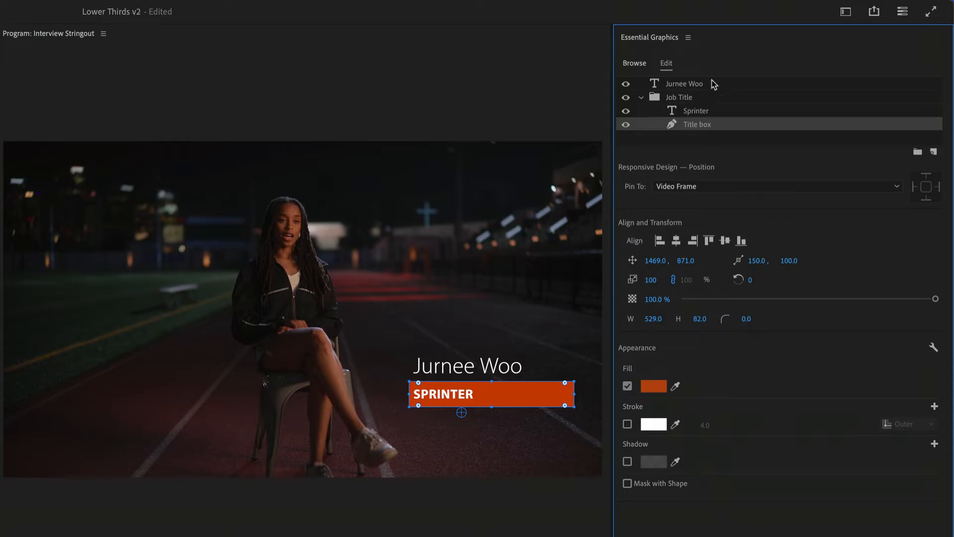
# Step: Try repositioning the whole Job Title group in the frame, and undo the changes
pyautogui.click(702, 96)
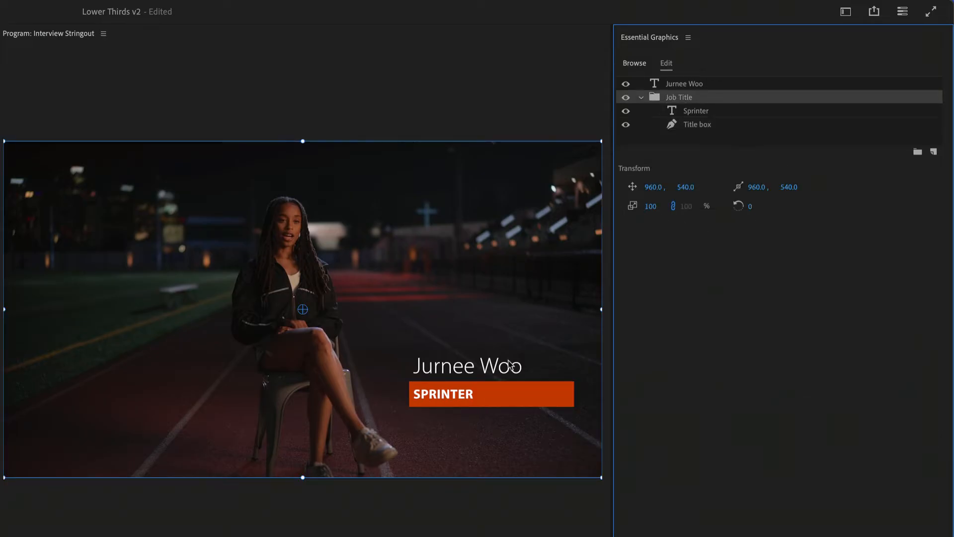
pyautogui.moveTo(527, 392)
pyautogui.mouseDown()
pyautogui.moveTo(361, 417)
pyautogui.moveTo(526, 347)
pyautogui.moveTo(526, 386)
pyautogui.mouseUp()
pyautogui.moveTo(659, 186); pyautogui.dragTo(660, 206)
pyautogui.press('super+z')
pyautogui.press('super+z')
# Step: Examine the Job Title group and its Sprinter and Title box layers one at a time
pyautogui.click(720, 112)
pyautogui.click(721, 123)
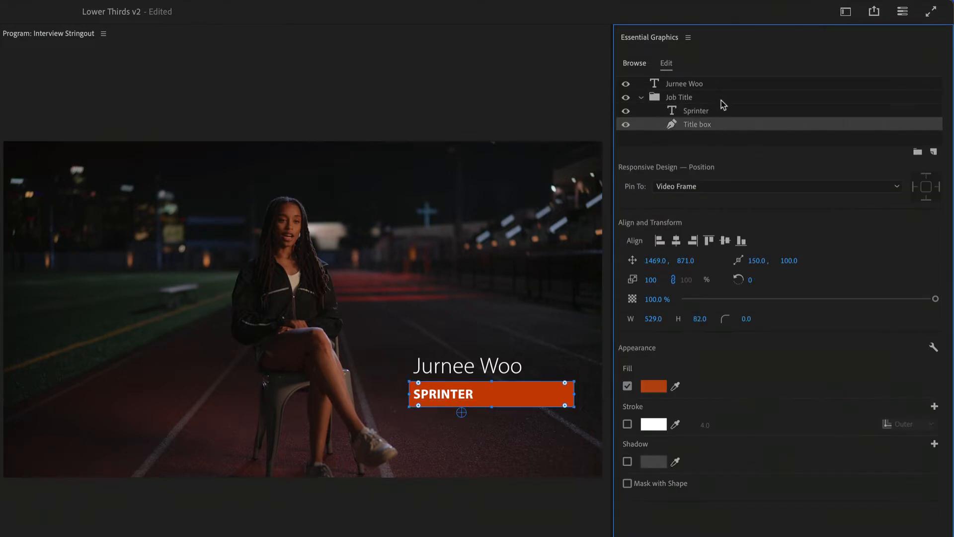
pyautogui.click(720, 99)
pyautogui.click(728, 110)
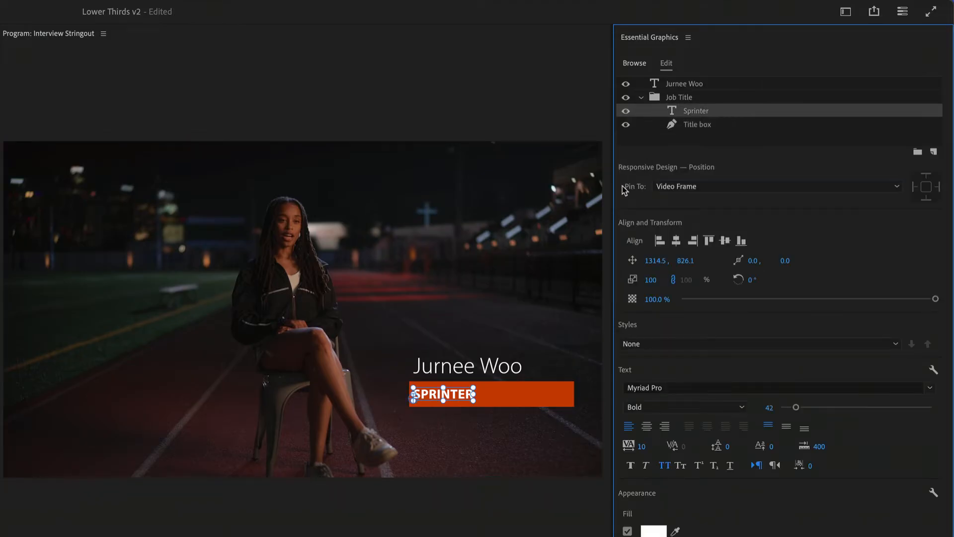
pyautogui.click(724, 120)
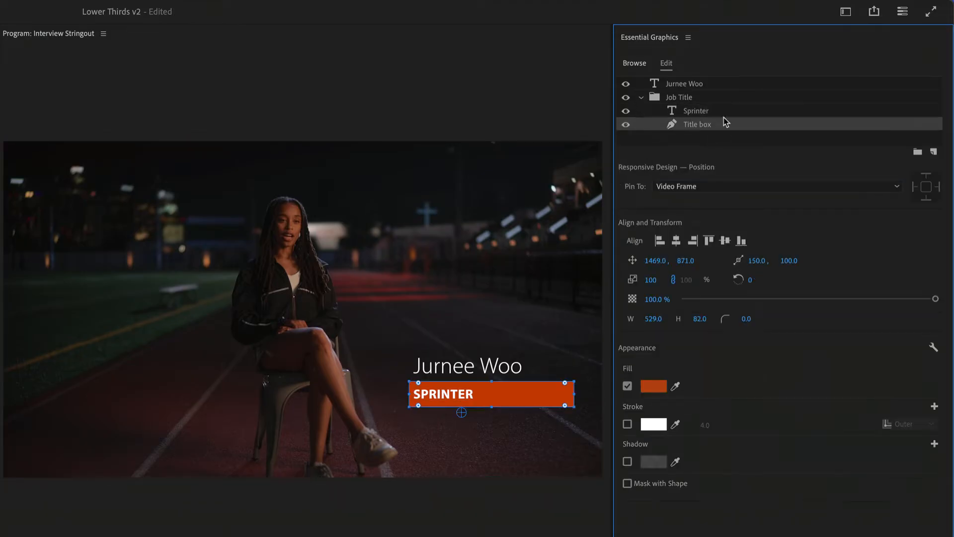
pyautogui.click(726, 102)
pyautogui.click(730, 112)
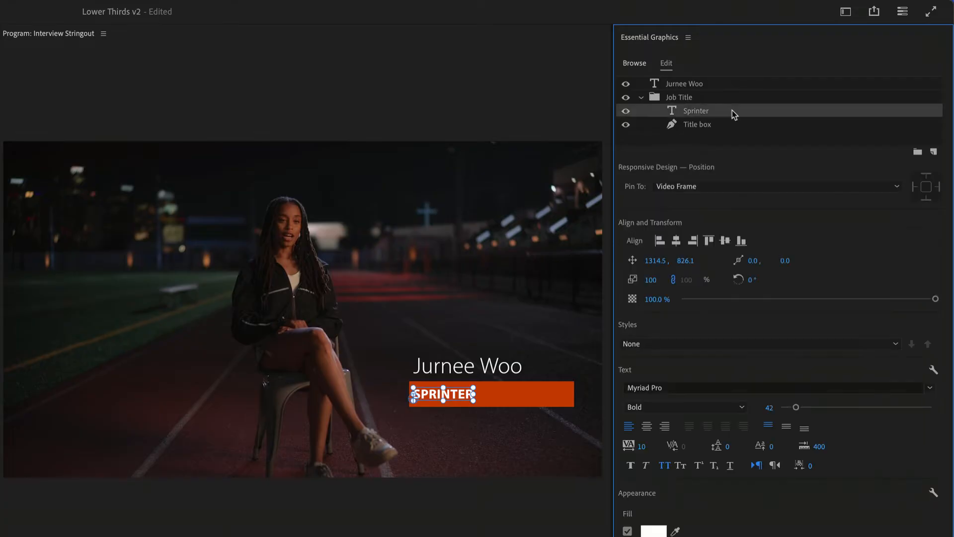
# Step: Narrow the Title box to a width of 222 and centre it horizontally with the Sprinter text
pyautogui.click(548, 393)
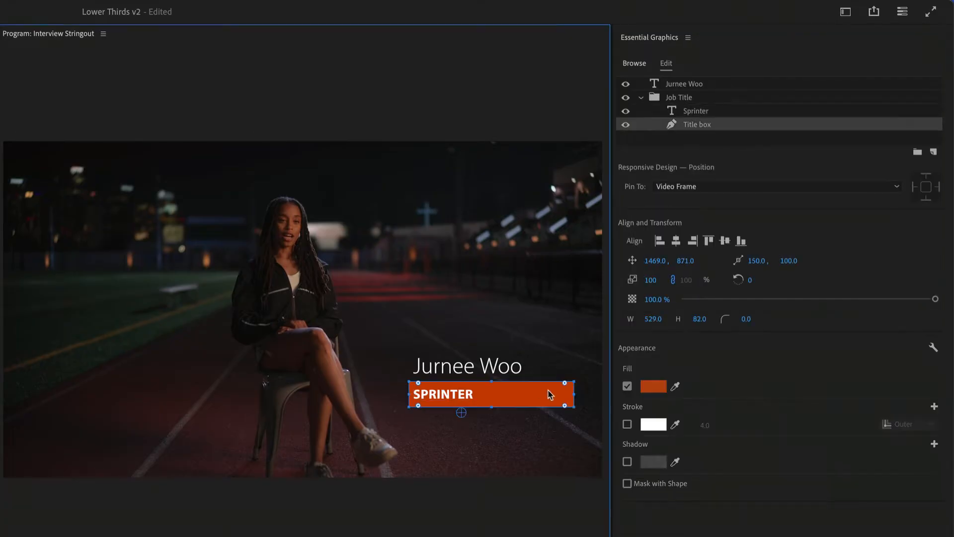
pyautogui.moveTo(575, 398); pyautogui.dragTo(479, 405)
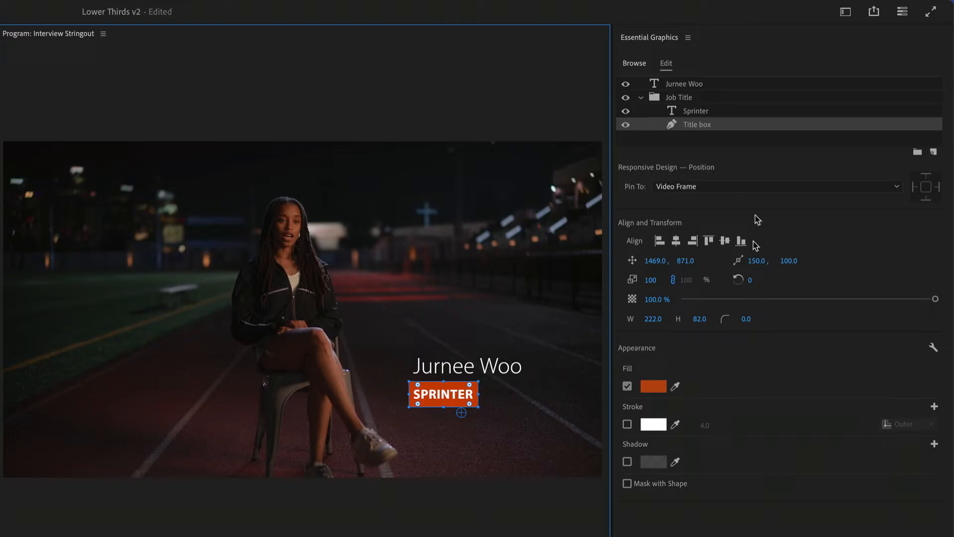
pyautogui.keyDown('shift'); pyautogui.click(709, 111); pyautogui.keyUp('shift')
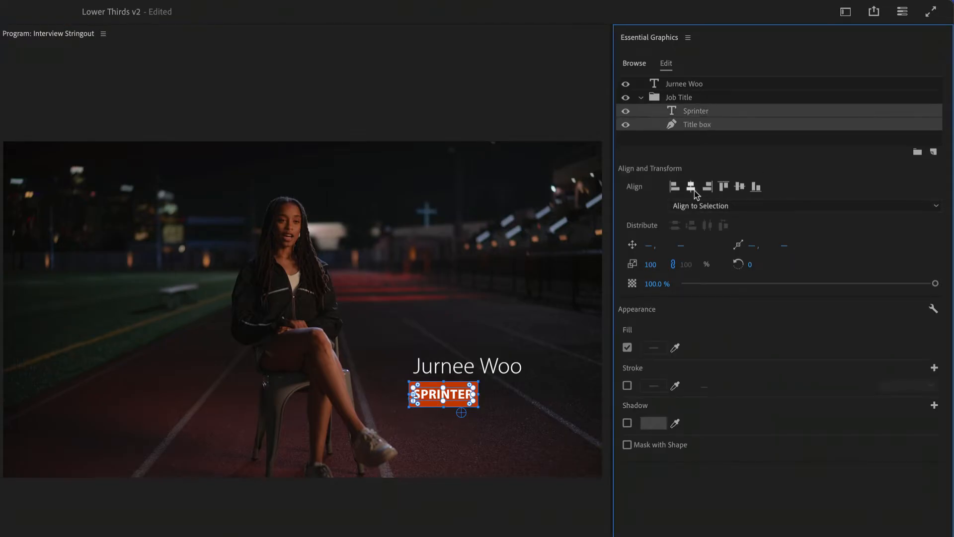
# Step: Replace the Sprinter job title text with "javelin throw"
pyautogui.click(450, 395)
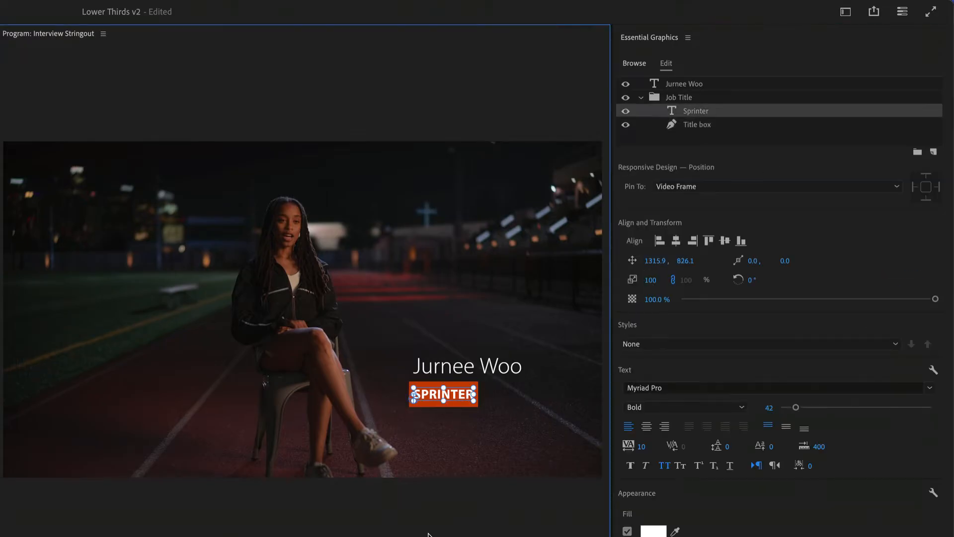
pyautogui.doubleClick(442, 394)
pyautogui.doubleClick(441, 394)
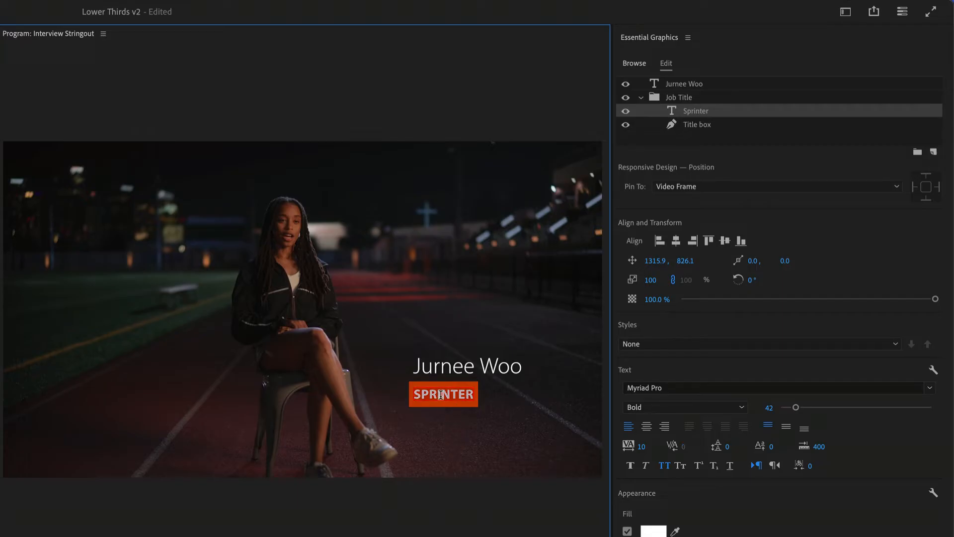
pyautogui.write('ja')
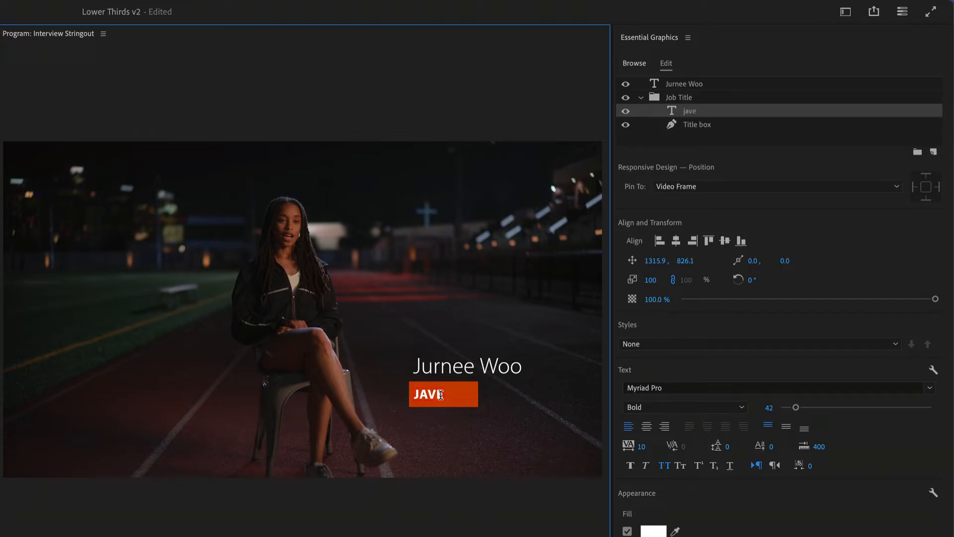
pyautogui.write('velin throw')
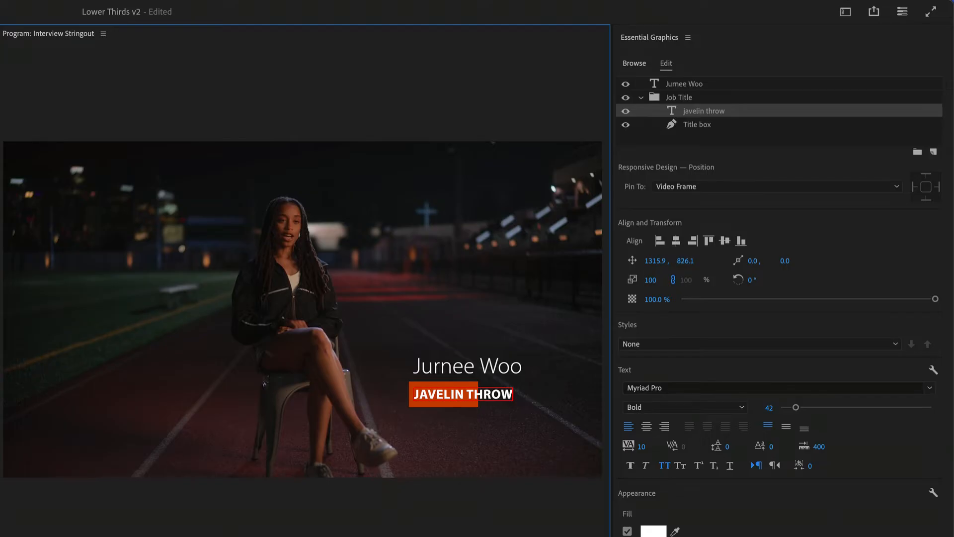
# Step: Widen the Title box to 361 so it covers the whole javelin throw text
pyautogui.click(476, 411)
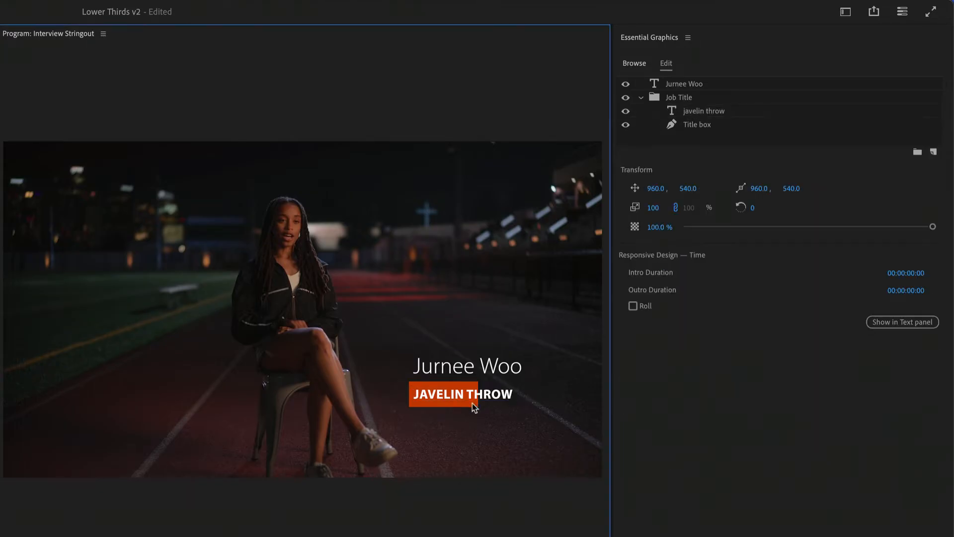
pyautogui.click(472, 405)
pyautogui.moveTo(478, 393); pyautogui.dragTo(522, 393)
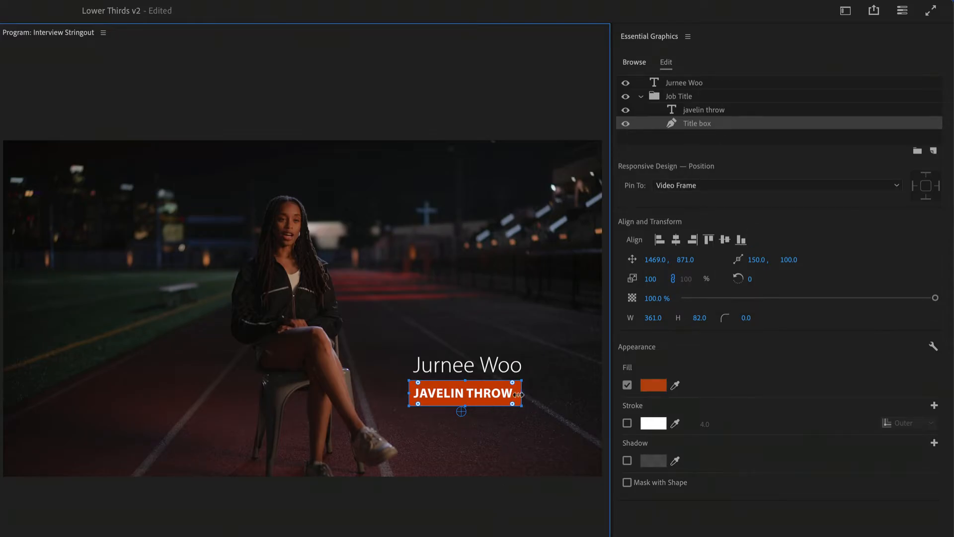
# Step: Pin the Title box layer to the javelin throw text layer
pyautogui.doubleClick(761, 123)
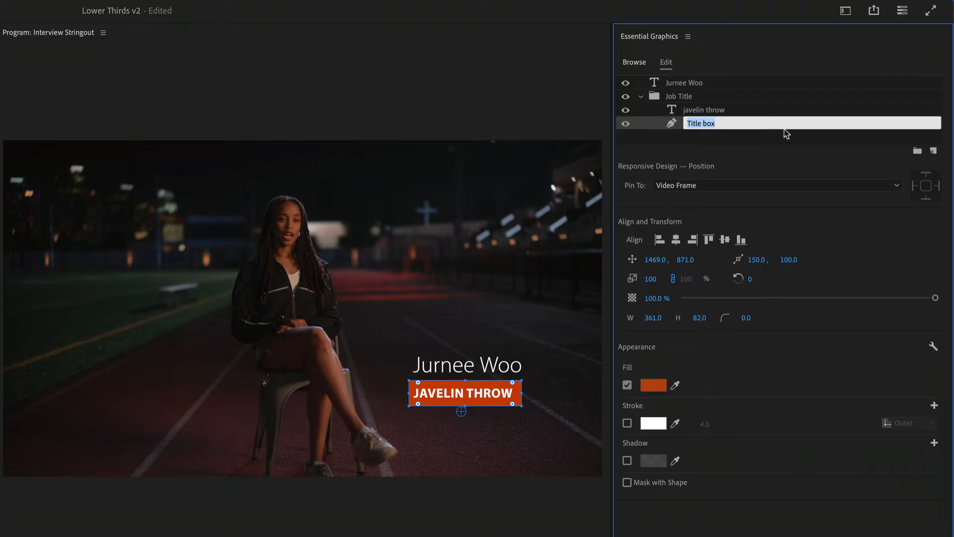
pyautogui.press('Return')
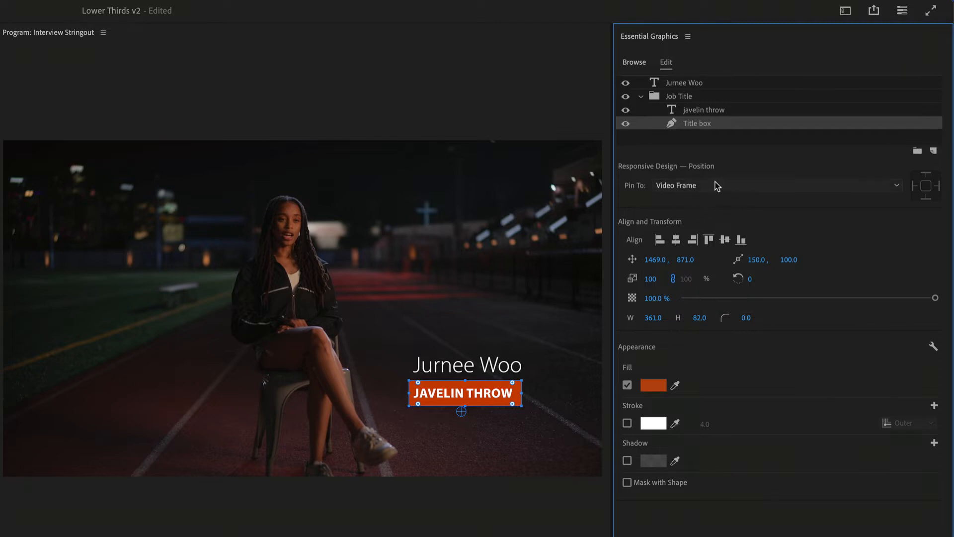
pyautogui.click(753, 186)
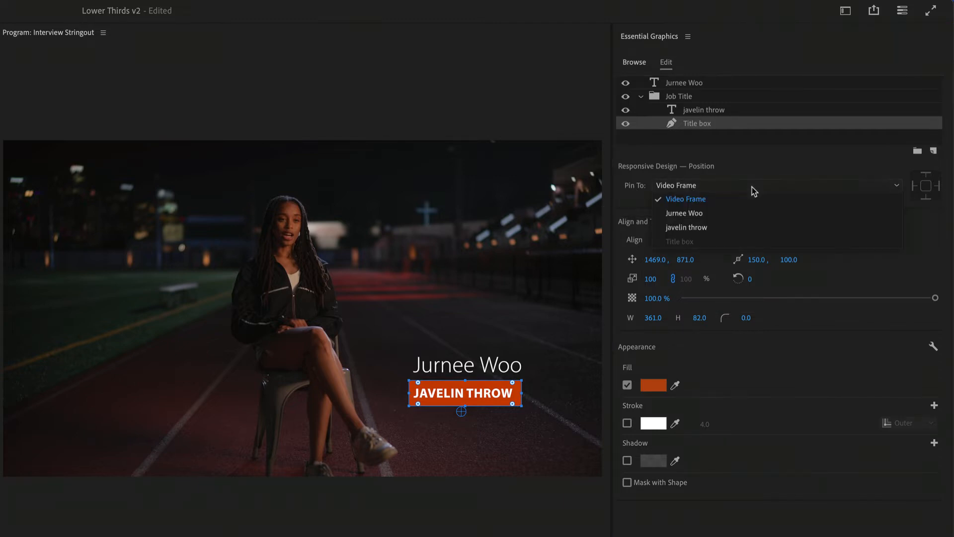
pyautogui.click(729, 230)
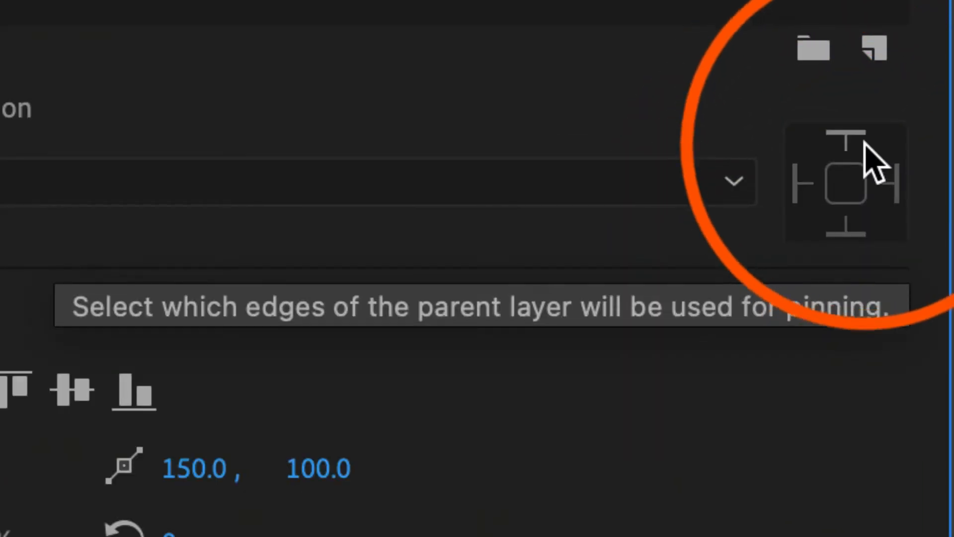
# Step: Try out the individual edge pins and set the Title box to pin to all four edges of its parent layer
pyautogui.click(895, 189)
pyautogui.click(795, 184)
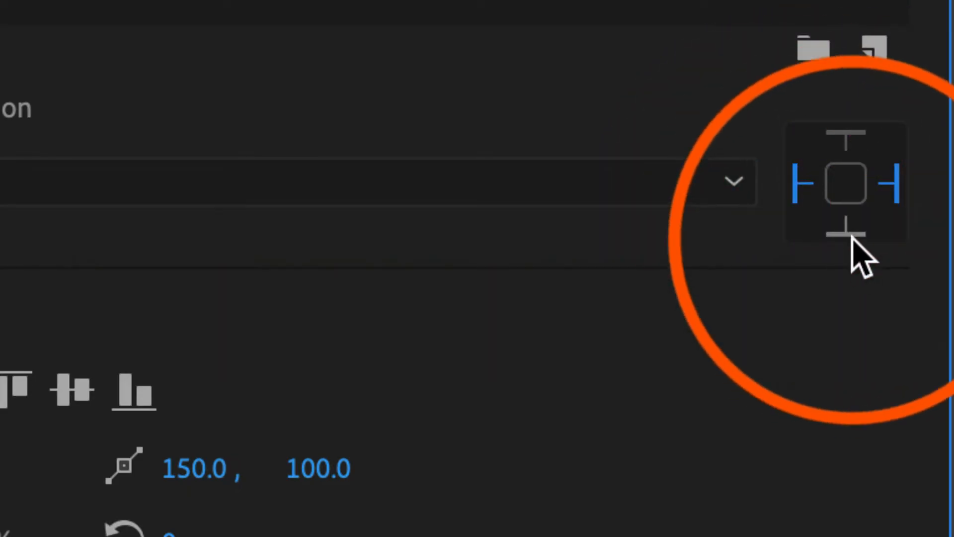
pyautogui.click(846, 232)
pyautogui.click(795, 185)
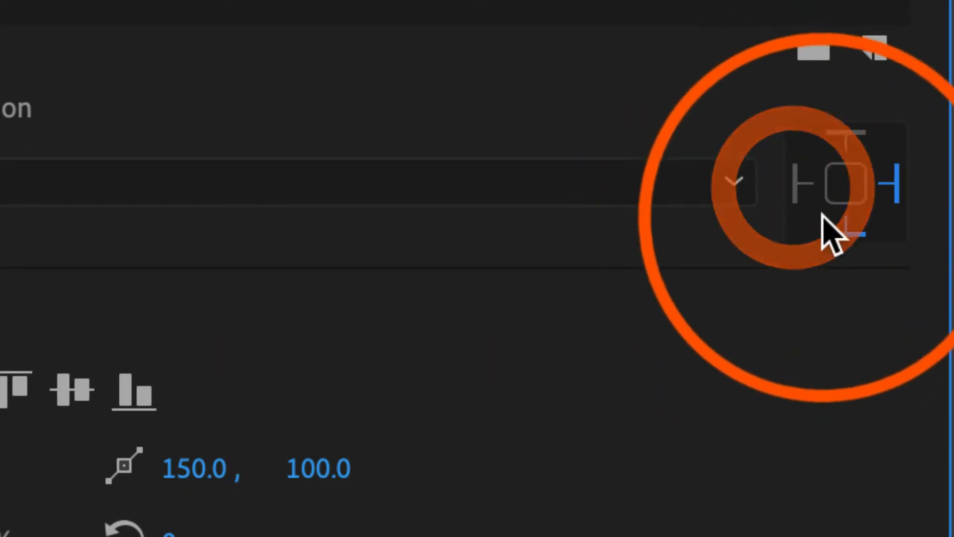
pyautogui.click(846, 233)
pyautogui.click(897, 188)
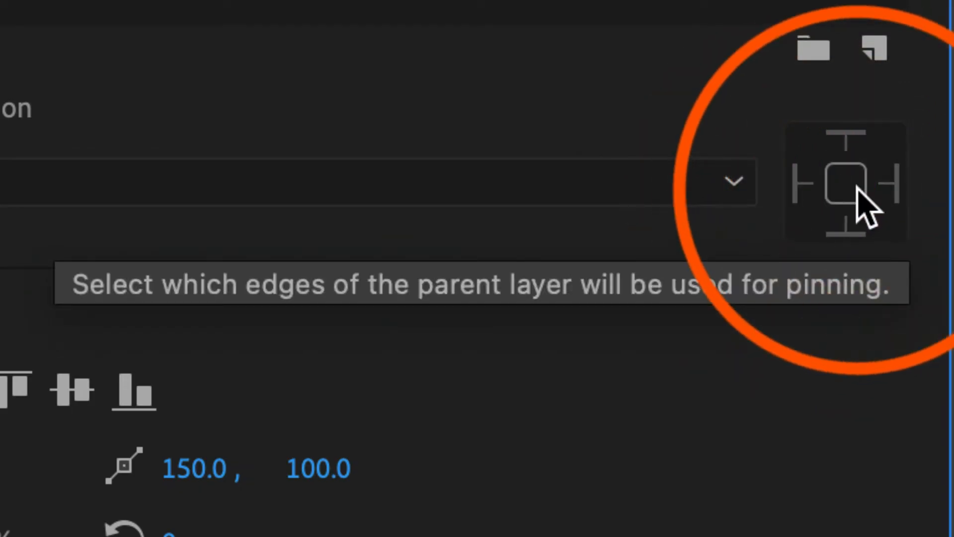
pyautogui.click(858, 189)
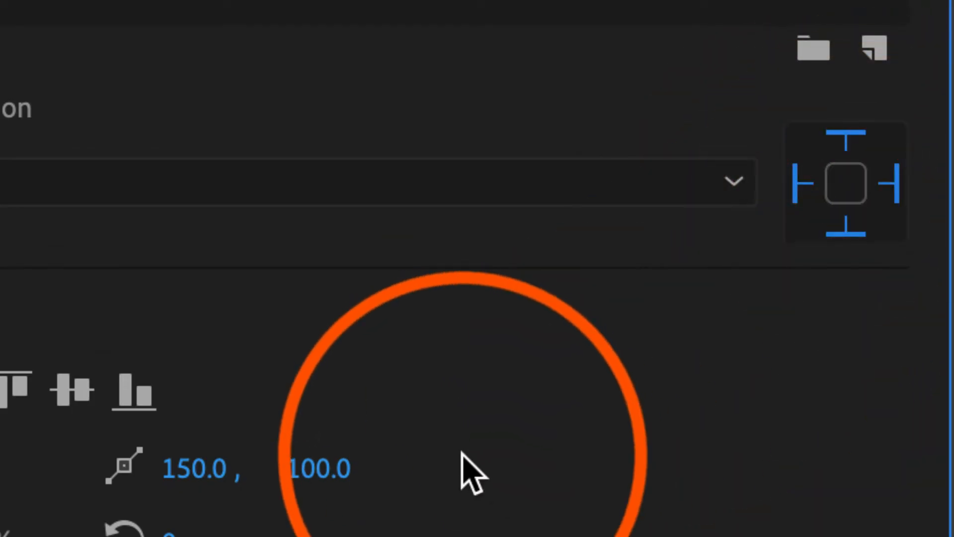
# Step: Change the javelin throw text back to "sprinter"
pyautogui.click(745, 83)
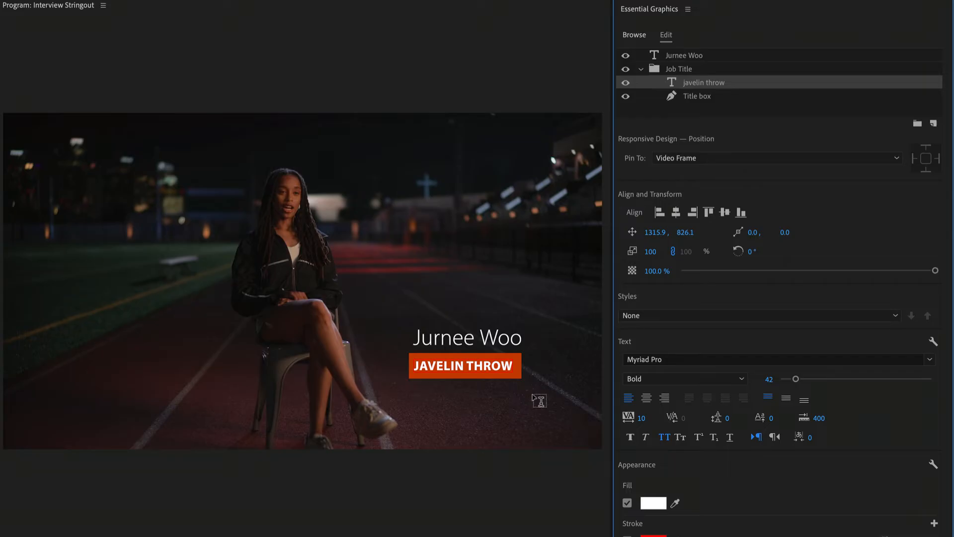
pyautogui.doubleClick(500, 365)
pyautogui.write('sprinte')
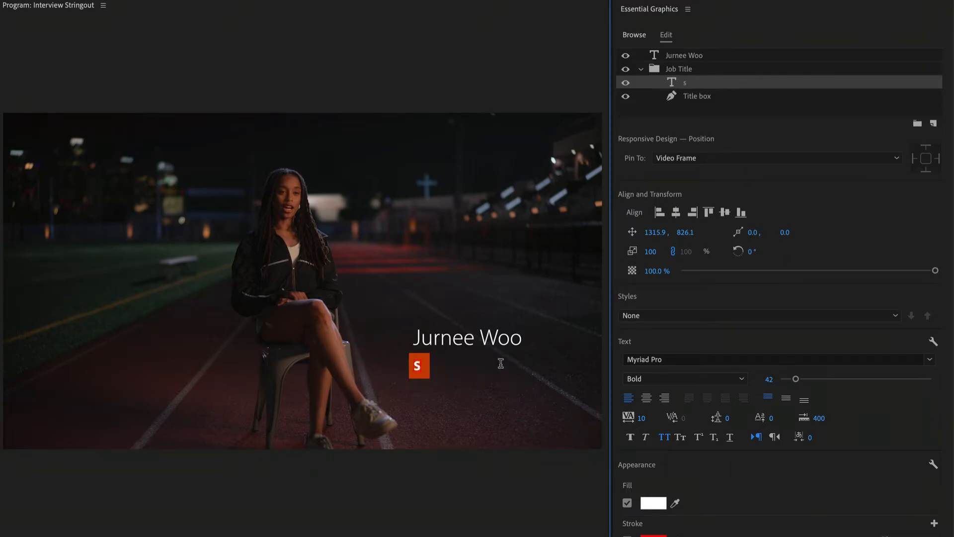
pyautogui.write('r')
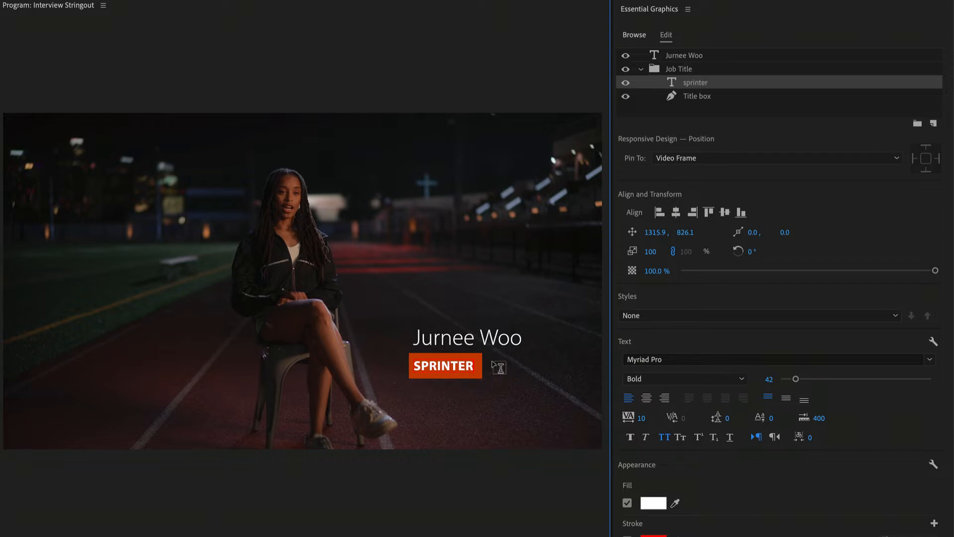
# Step: Test the pinned box by replacing the job title with a long string of random letters, and undo the text change
pyautogui.doubleClick(461, 365)
pyautogui.write('hkjhjkhjkhjkhjkhjkjjk')
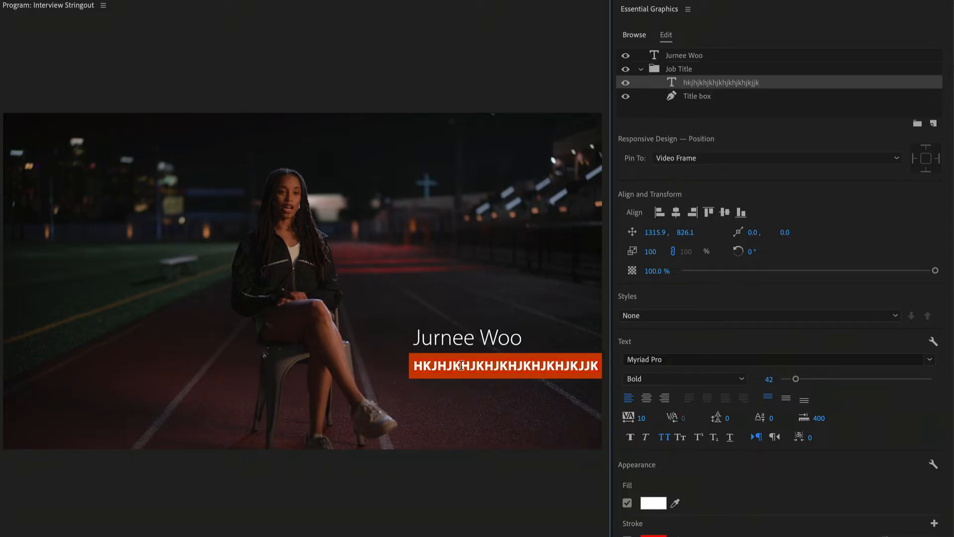
pyautogui.hotkey('ctrl', 'z')
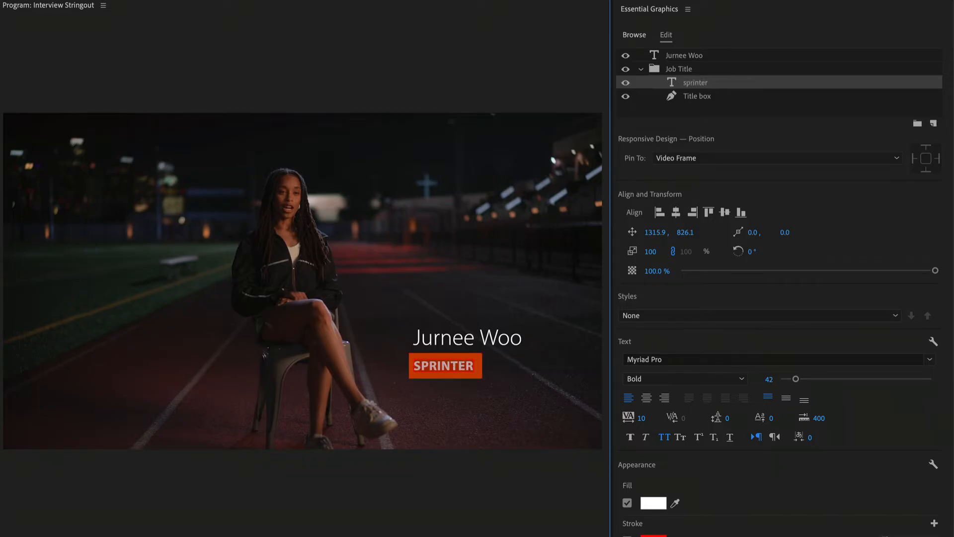
pyautogui.press('Escape')
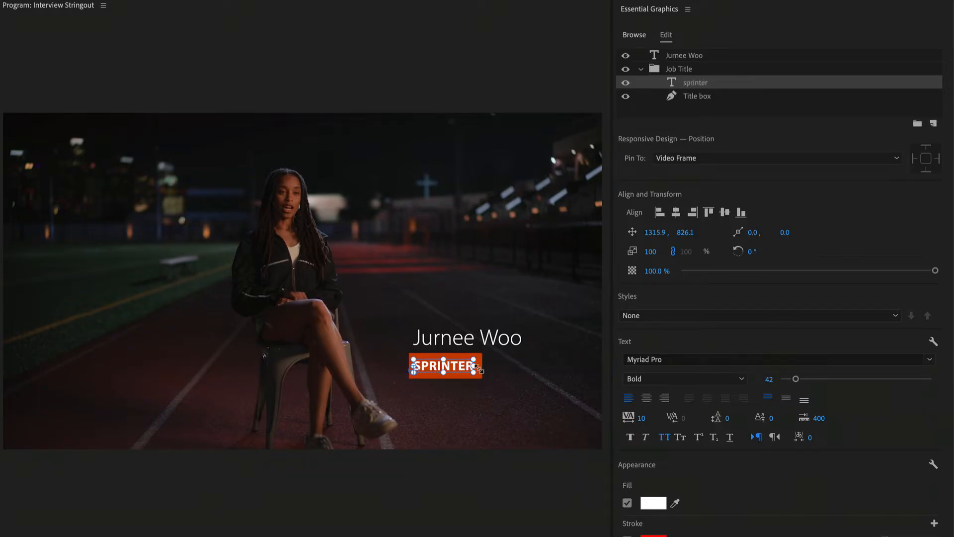
# Step: Widen the pinned Title box well past the end of the sprinter text, to a width of about 696
pyautogui.click(747, 99)
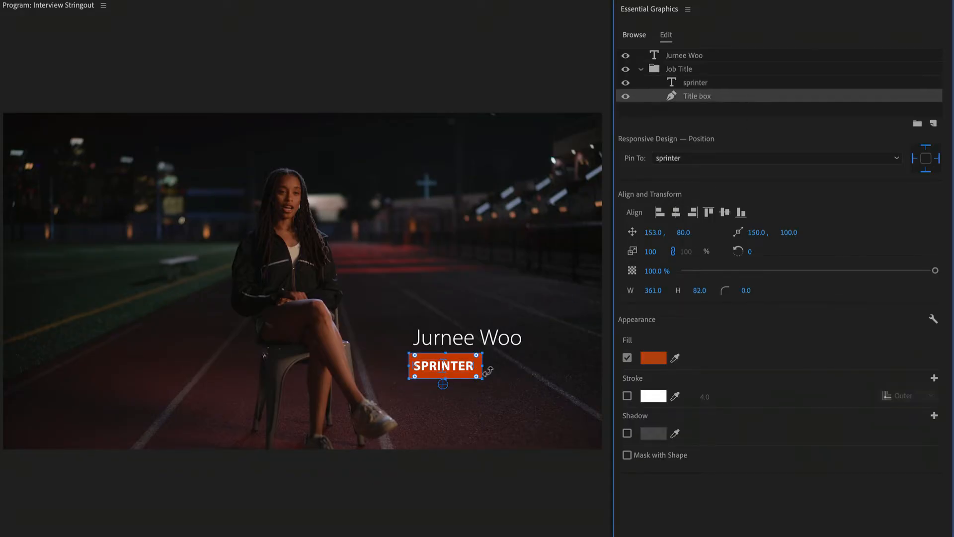
pyautogui.moveTo(480, 365); pyautogui.dragTo(565, 373)
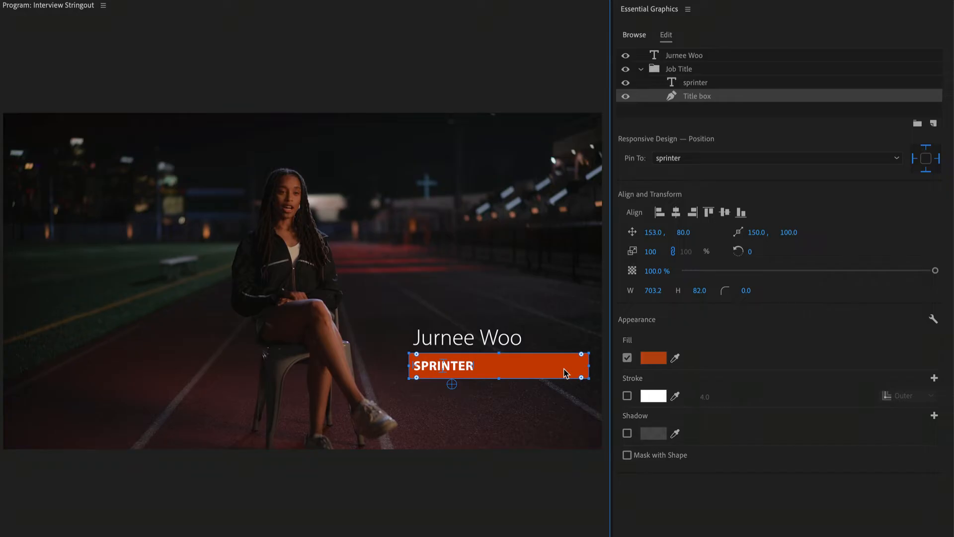
pyautogui.click(532, 396)
# Step: Try replacing the sprinter text with "shot put" on the widened box
pyautogui.doubleClick(453, 366)
pyautogui.write('shot')
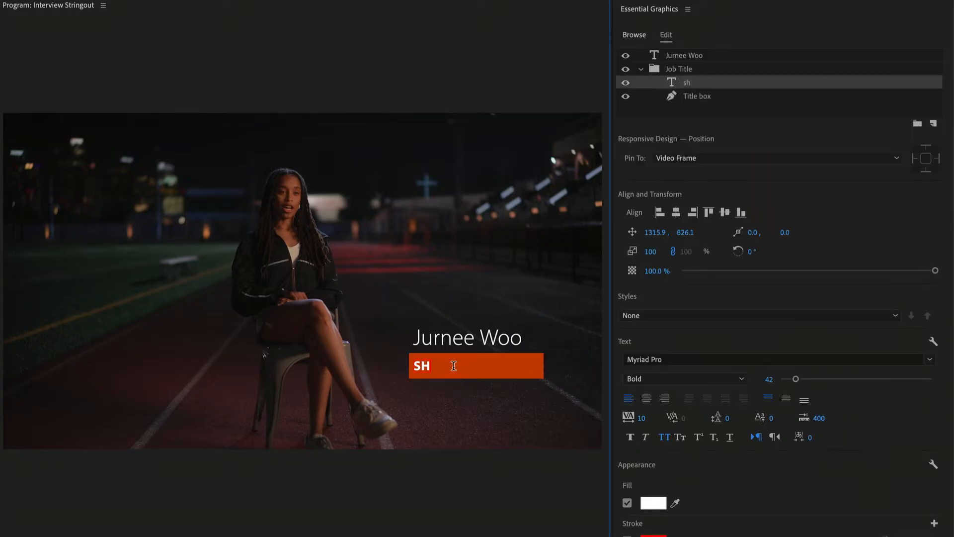
pyautogui.write(' p')
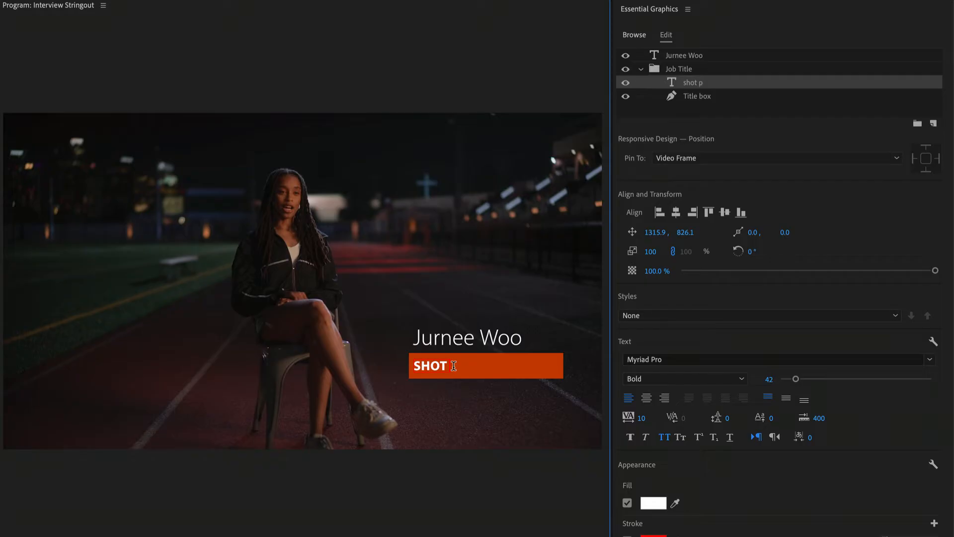
pyautogui.write('ut')
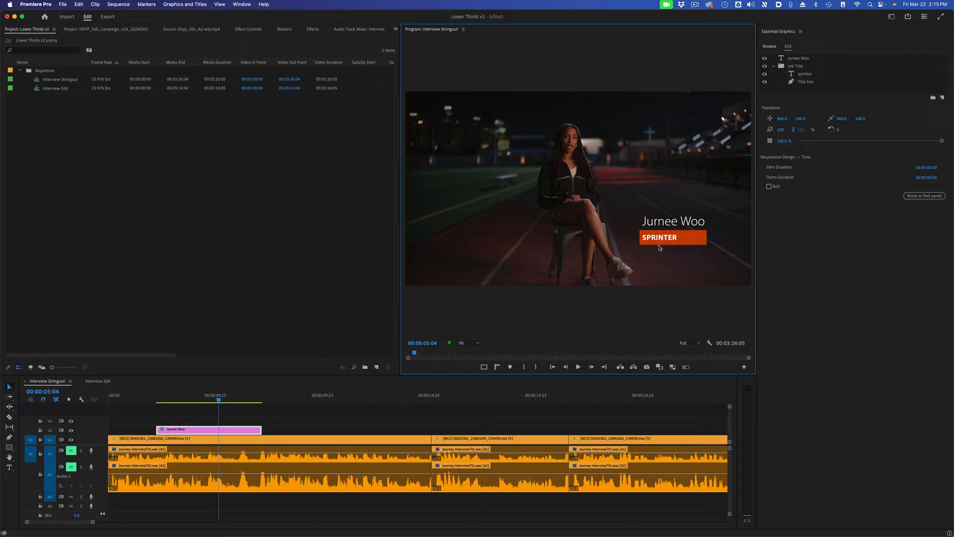
# Step: Check the lower third against the safe margins overlay in the Program Monitor, and hide the overlay again
pyautogui.click(709, 344)
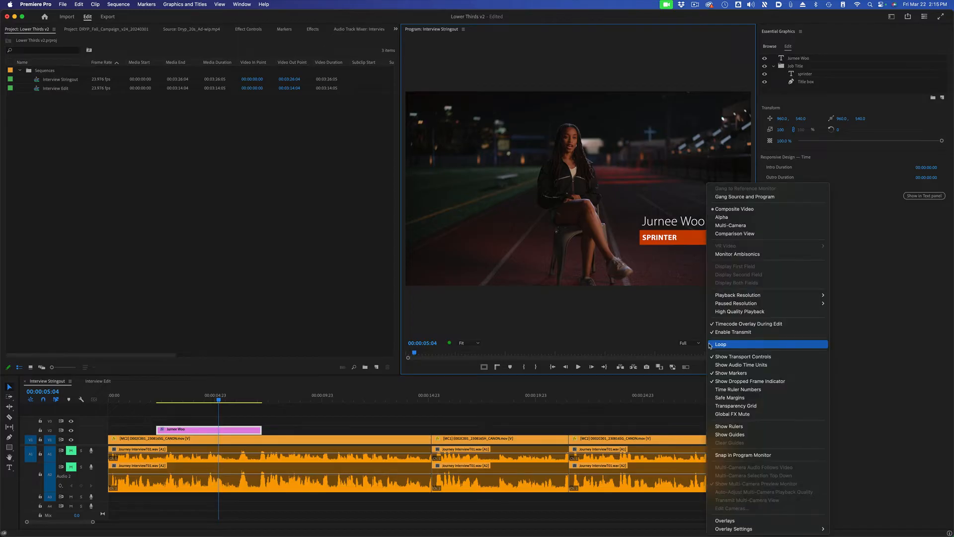
pyautogui.click(762, 397)
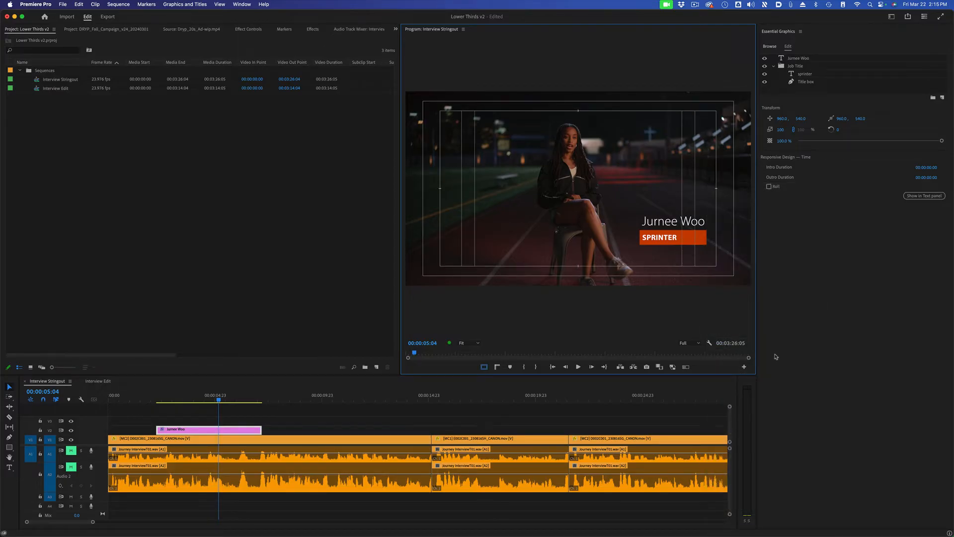
pyautogui.click(709, 342)
pyautogui.click(758, 397)
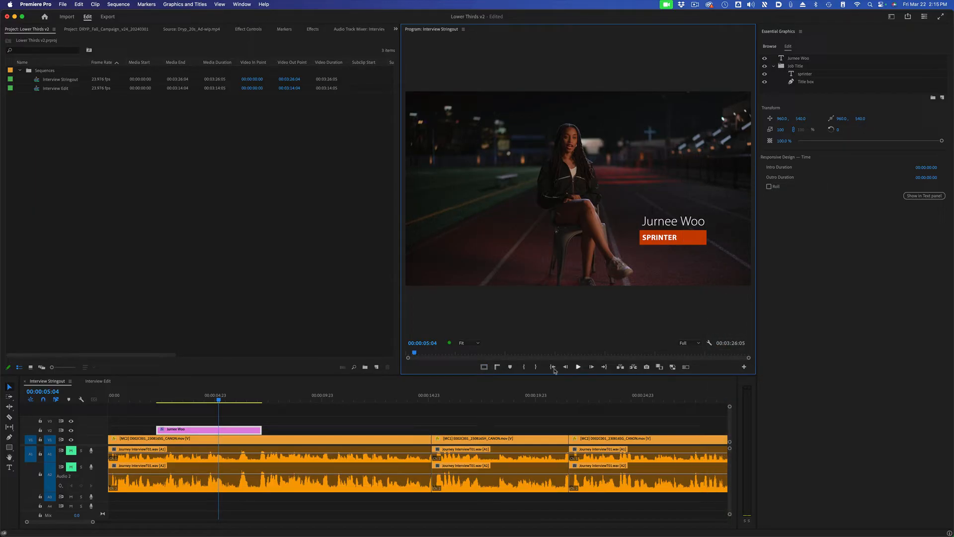
pyautogui.click(484, 368)
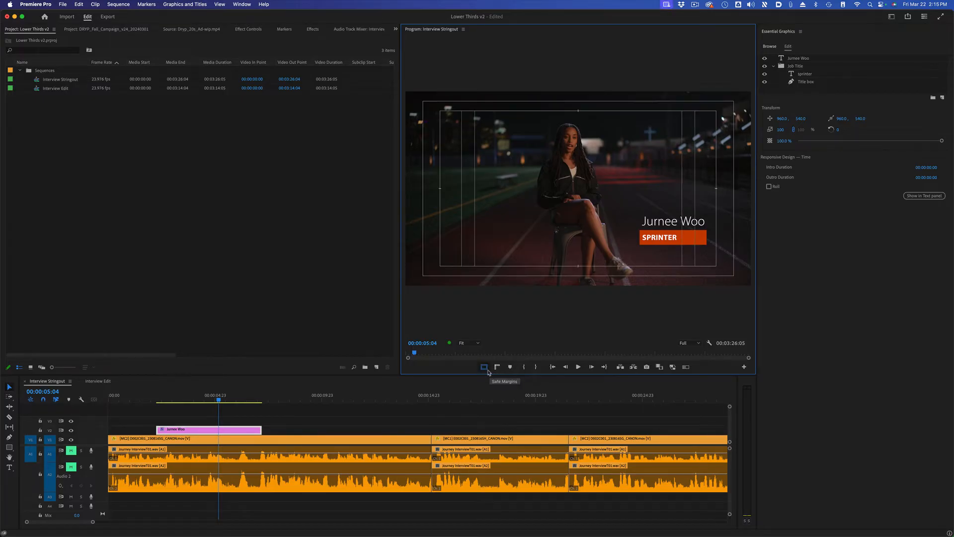
pyautogui.click(484, 368)
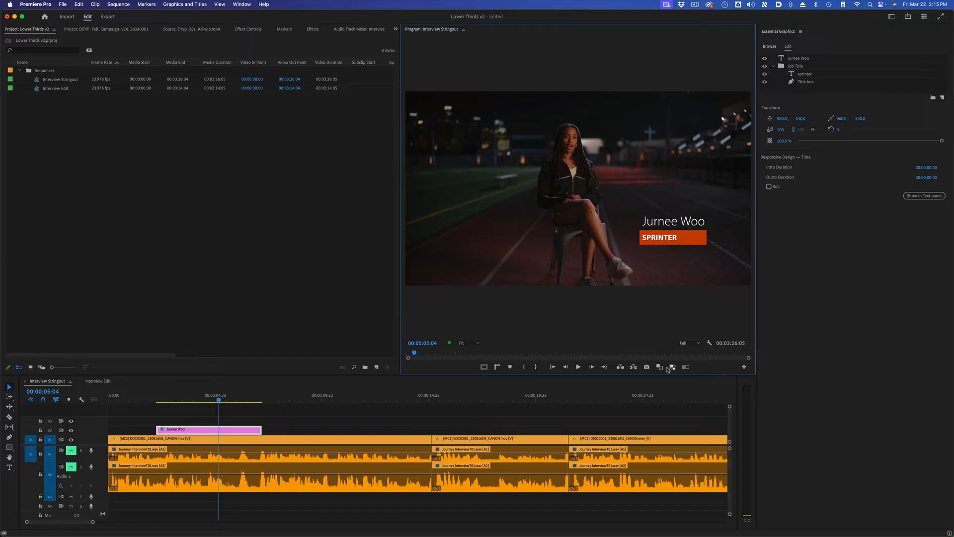
# Step: Examine the buttons available in the Program Monitor's Button Editor and close it
pyautogui.click(744, 367)
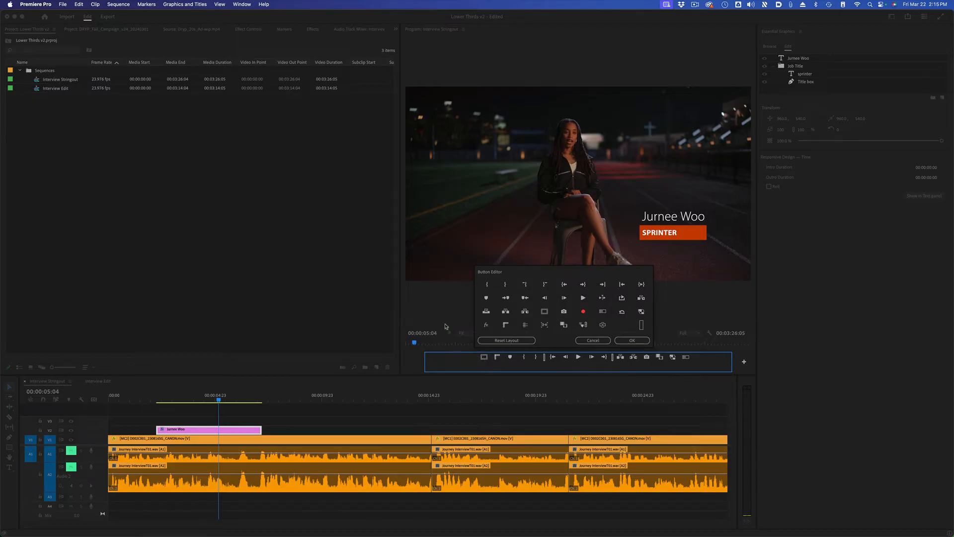
pyautogui.click(631, 341)
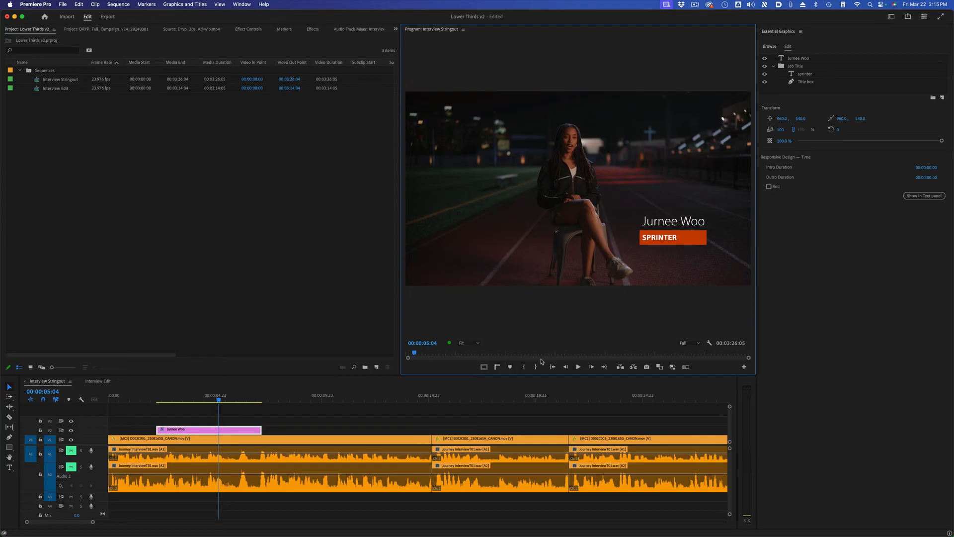
# Step: Reposition the whole lower third to 1014, 569 so it reaches the title-safe edge, using the safe margins overlay and hiding it again
pyautogui.click(484, 368)
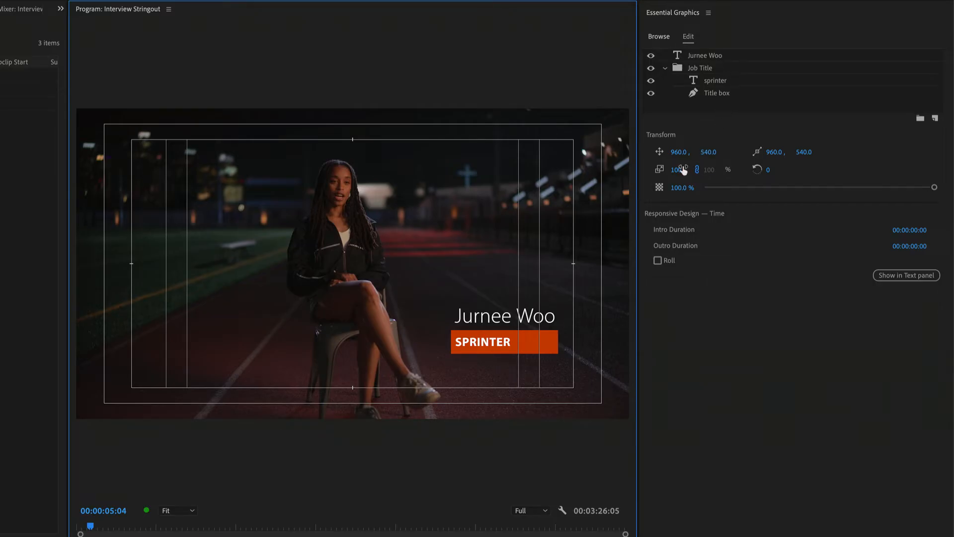
pyautogui.moveTo(677, 152); pyautogui.dragTo(705, 152)
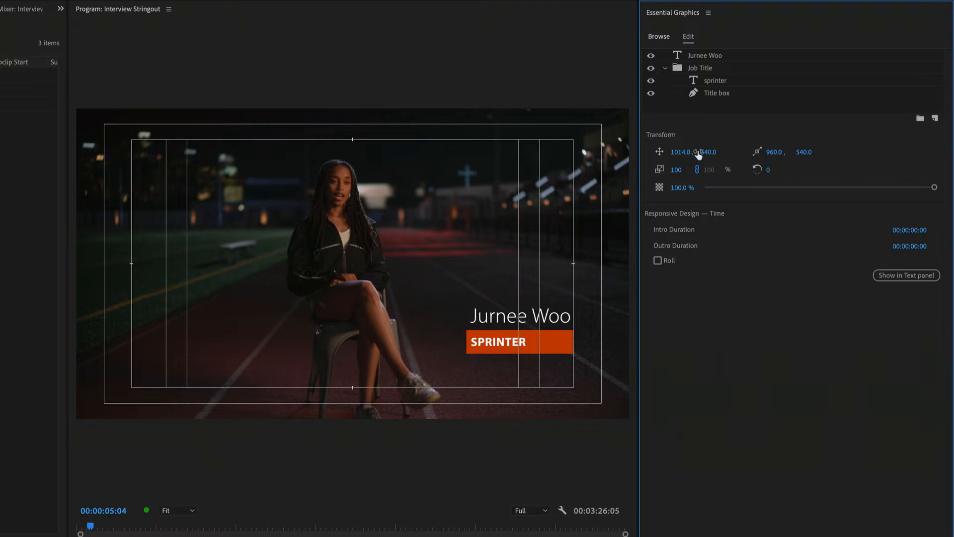
pyautogui.moveTo(708, 152); pyautogui.dragTo(723, 152)
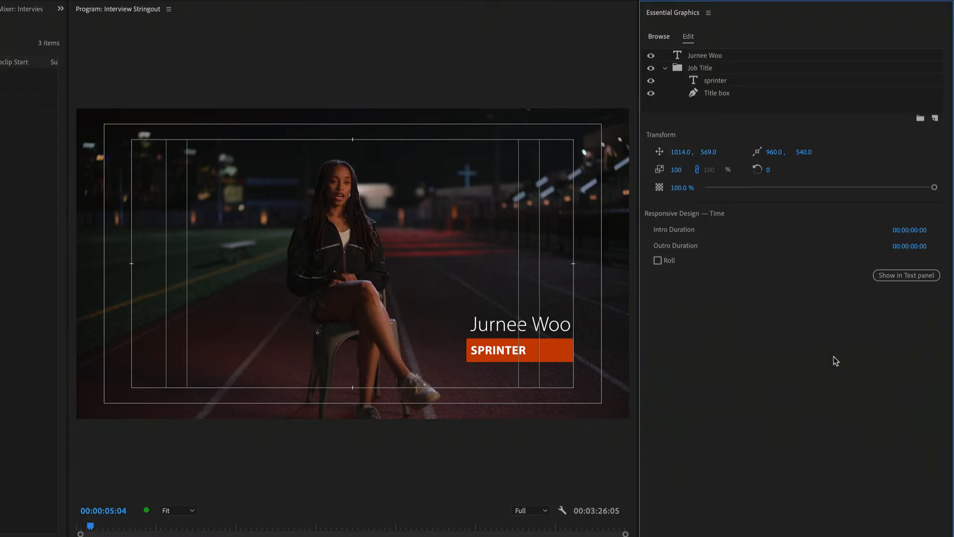
pyautogui.click(464, 504)
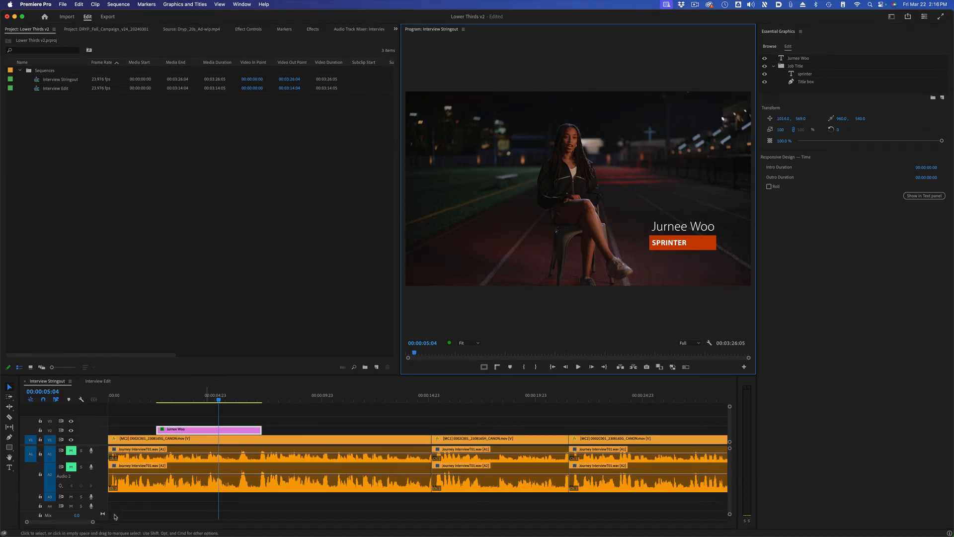
# Step: Duplicate the lower-third clip on V2 to the start of the second interviewee's blue clips, with the timeline zoomed out
pyautogui.moveTo(92, 521); pyautogui.dragTo(262, 529)
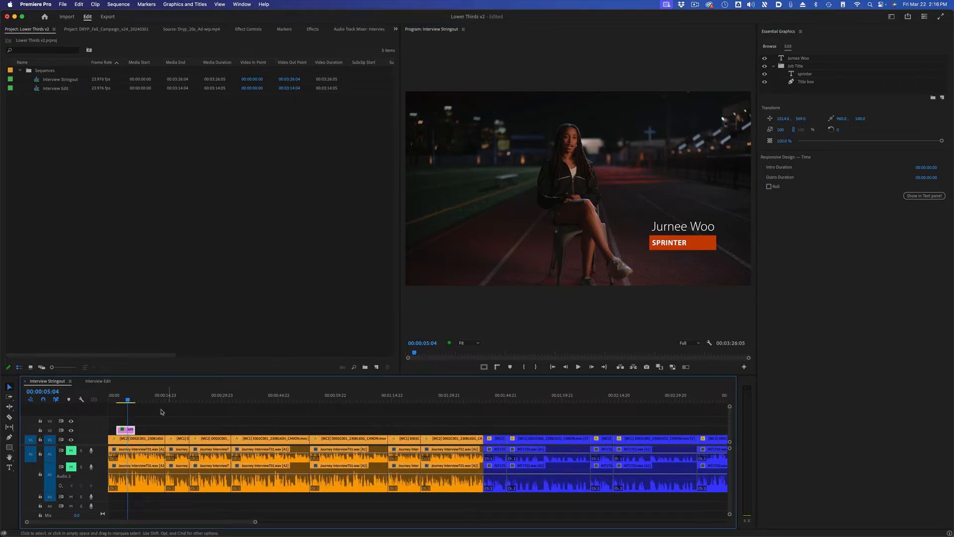
pyautogui.click(496, 396)
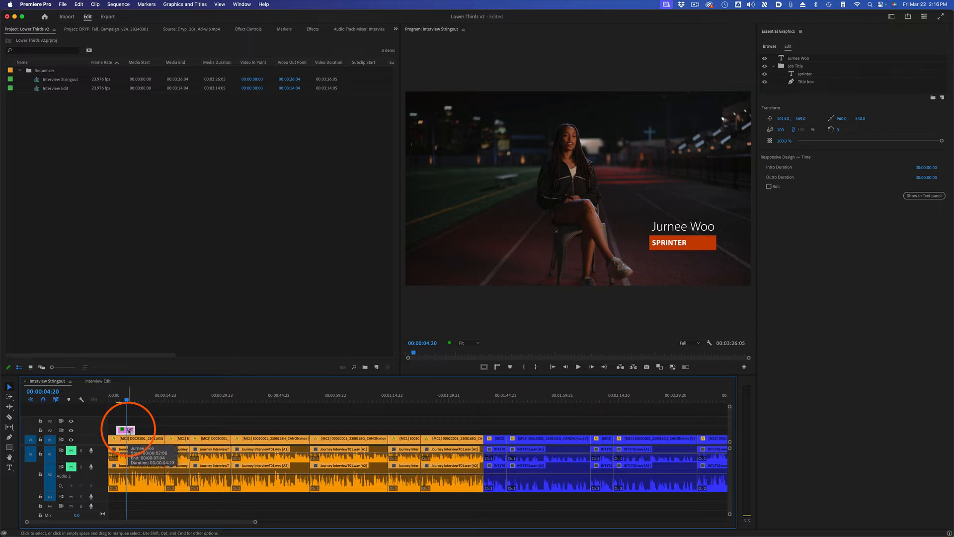
pyautogui.moveTo(129, 431); pyautogui.dragTo(497, 430)
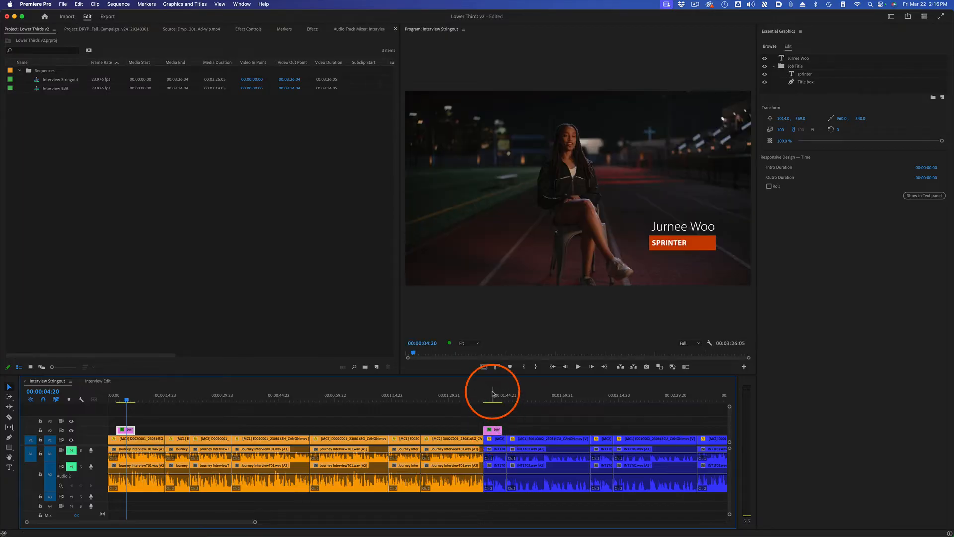
# Step: Replace the name text in the duplicated lower third with the second interviewee's full name
pyautogui.click(492, 400)
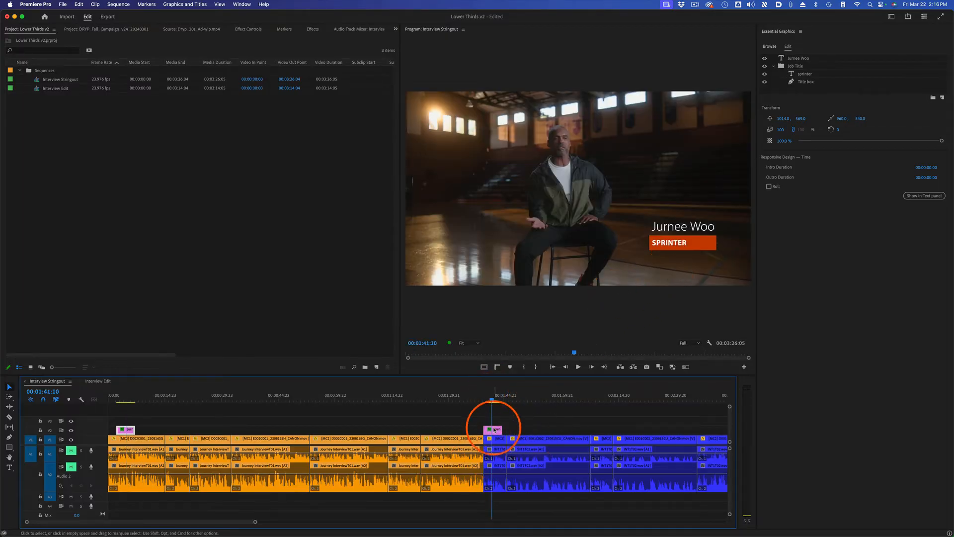
pyautogui.click(493, 429)
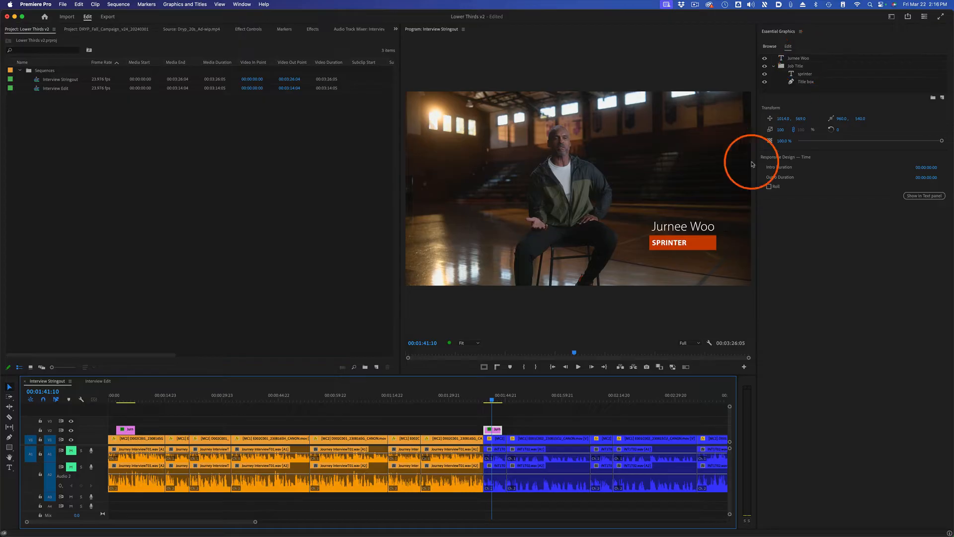
pyautogui.doubleClick(669, 228)
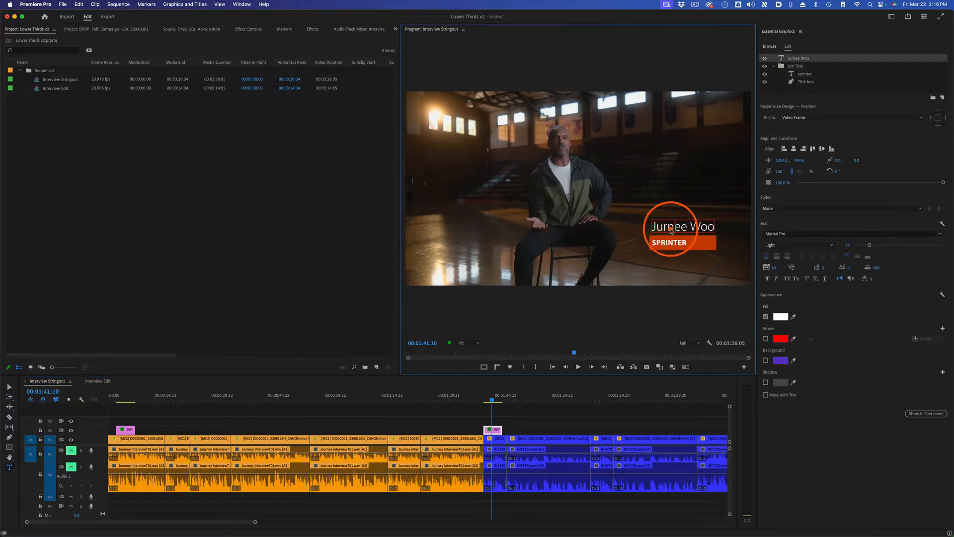
pyautogui.press('super+a')
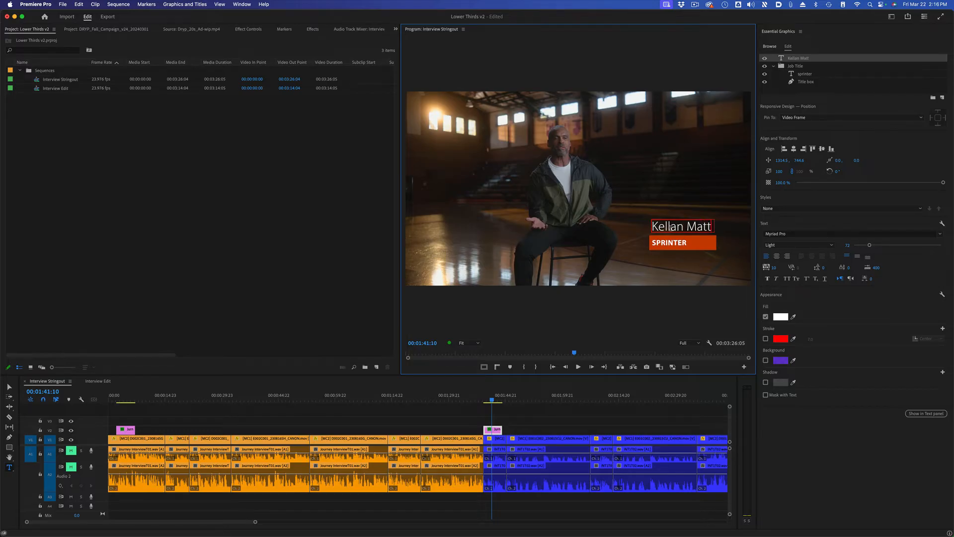
# Step: Change the job title text in the duplicated lower third to "track coach"
pyautogui.click(656, 242)
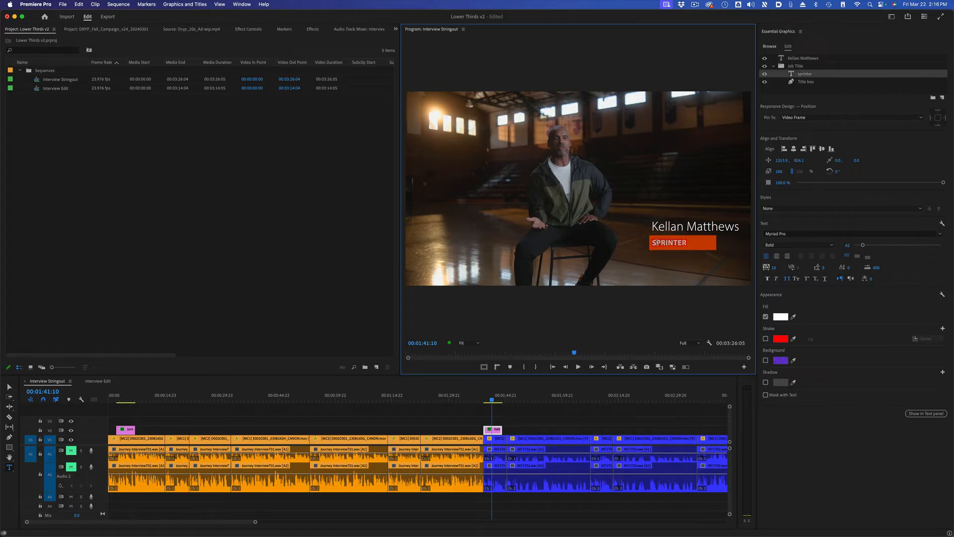
pyautogui.press('super+a')
pyautogui.press('BackSpace')
pyautogui.write('track coach')
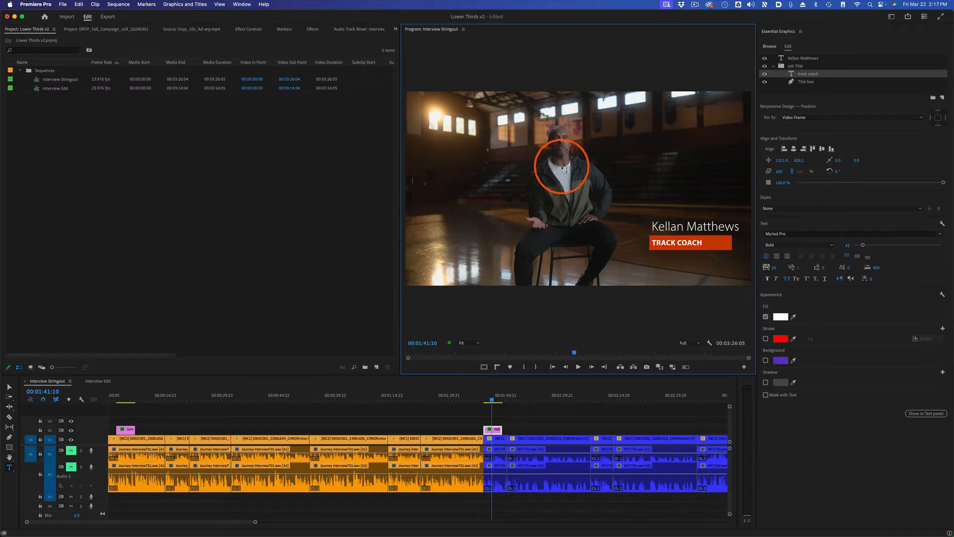
pyautogui.click(10, 386)
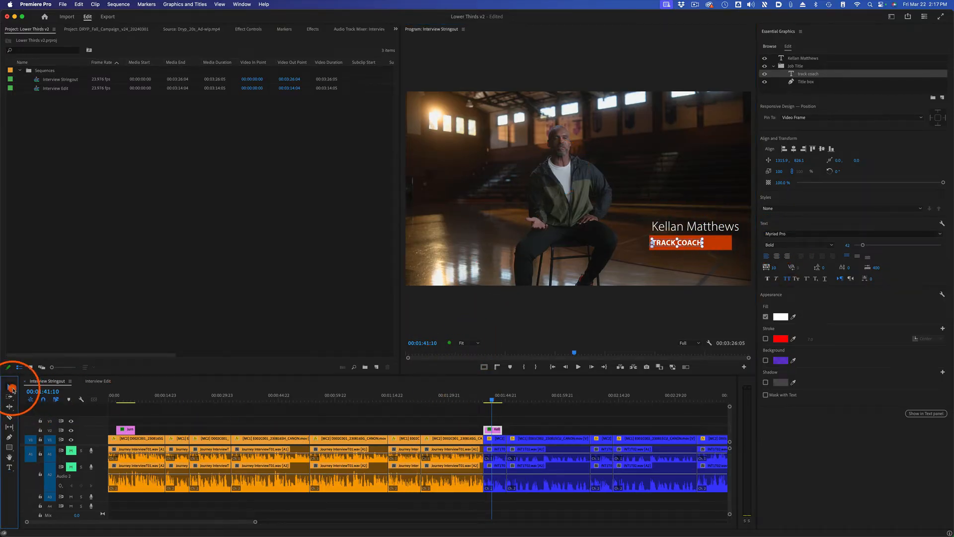
# Step: Set the duplicated graphic's horizontal position to 890 so the longer name fits inside the displayed title-safe margin
pyautogui.click(483, 367)
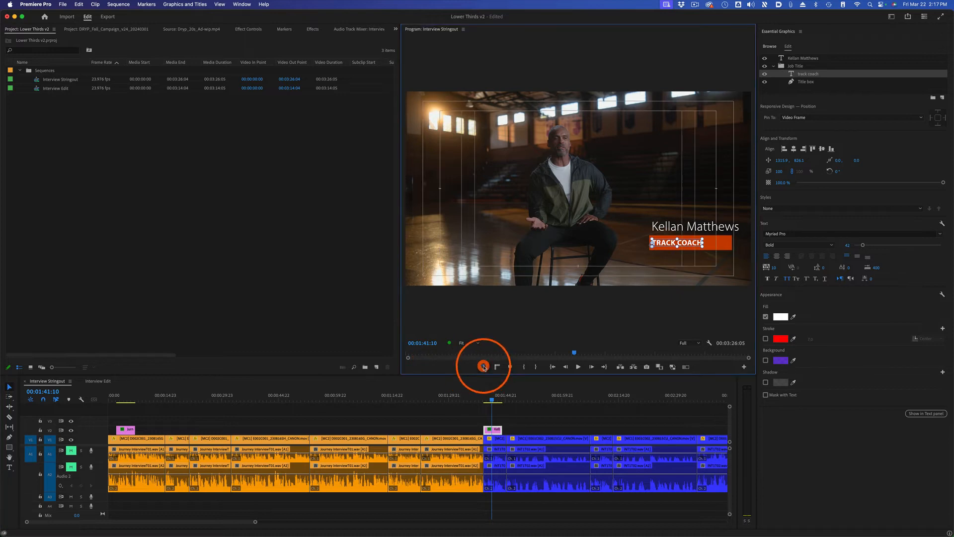
pyautogui.click(853, 98)
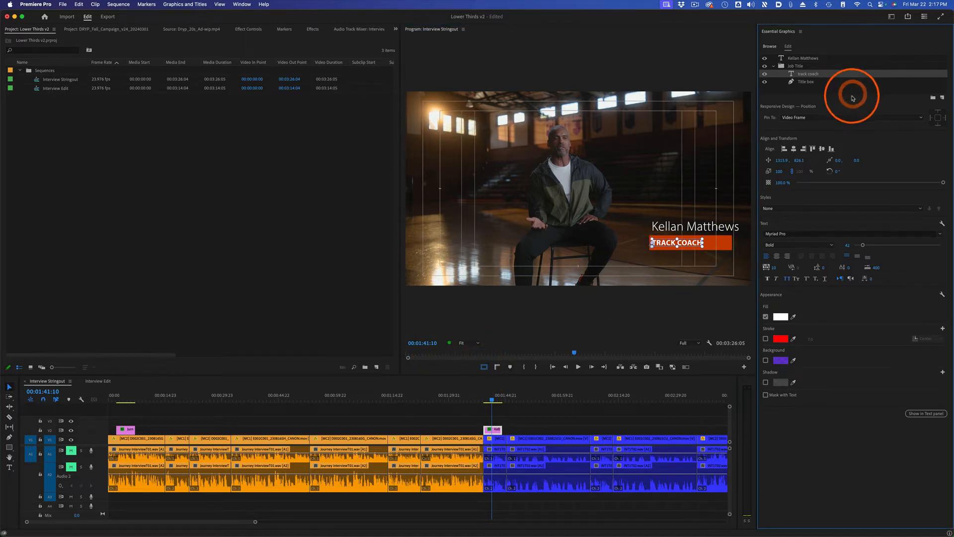
pyautogui.click(704, 271)
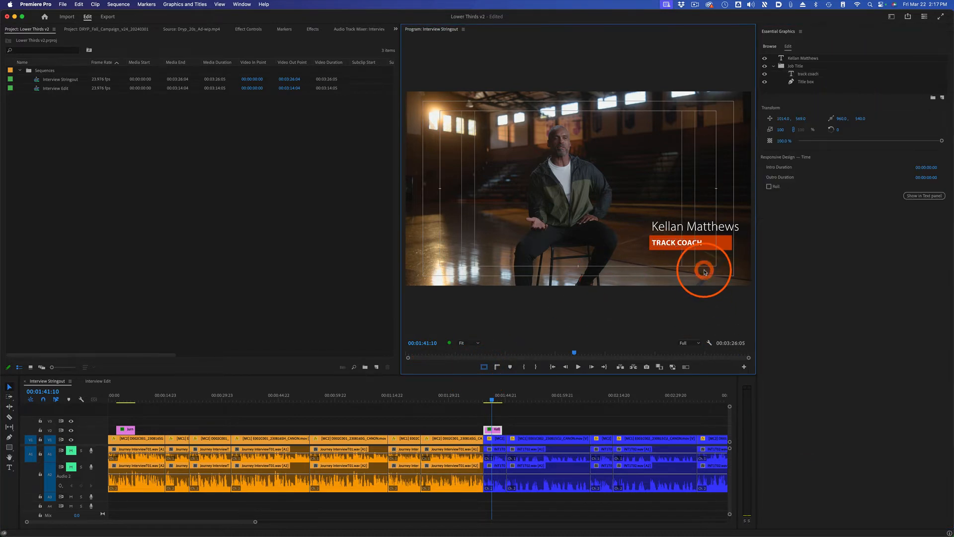
pyautogui.moveTo(783, 118); pyautogui.dragTo(721, 119)
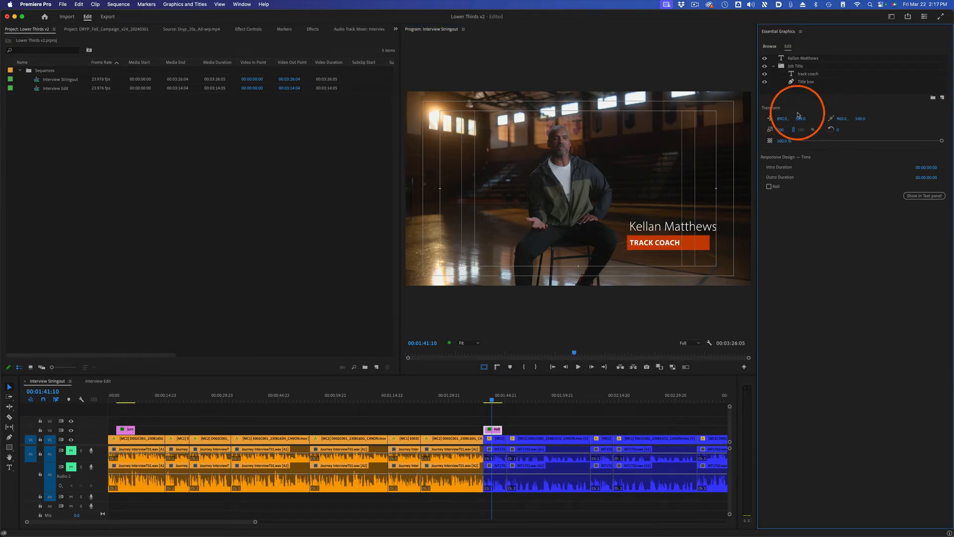
# Step: Widen the duplicate's orange Title box to the end of the name, and compare with the first lower third with safe margins hidden
pyautogui.click(806, 82)
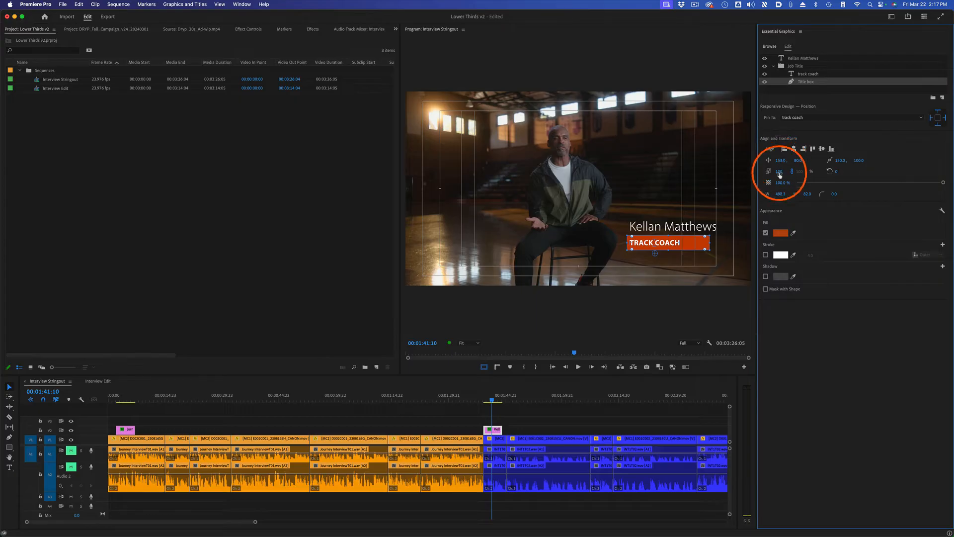
pyautogui.moveTo(709, 243); pyautogui.dragTo(719, 244)
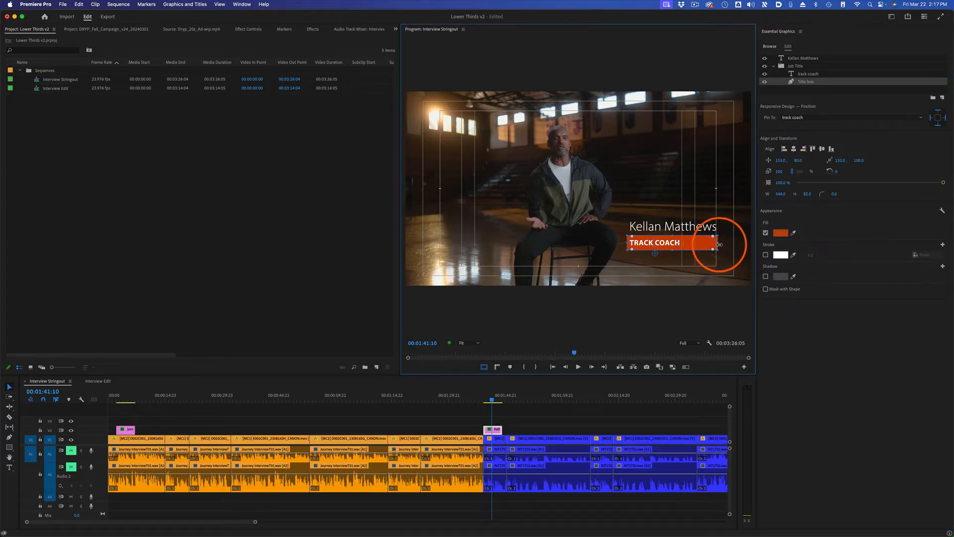
pyautogui.click(712, 290)
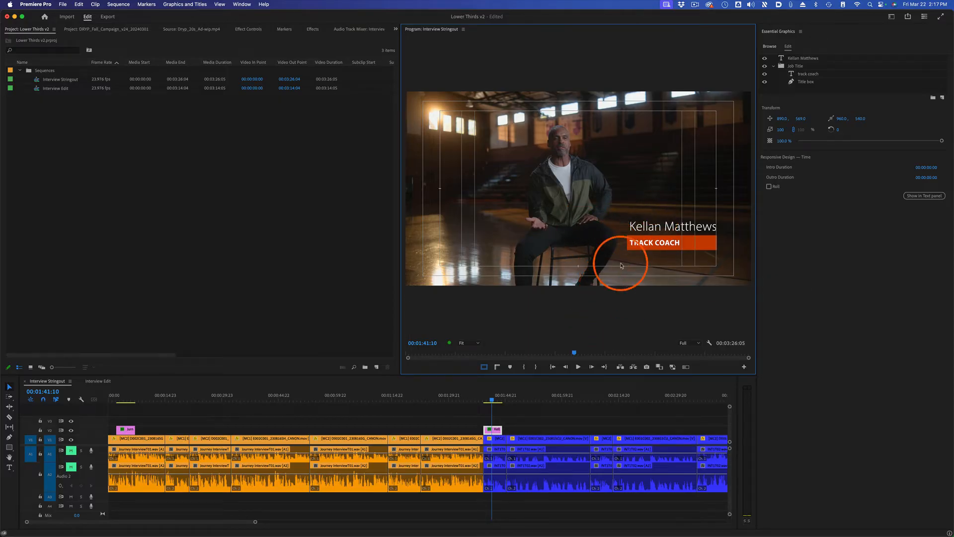
pyautogui.click(484, 367)
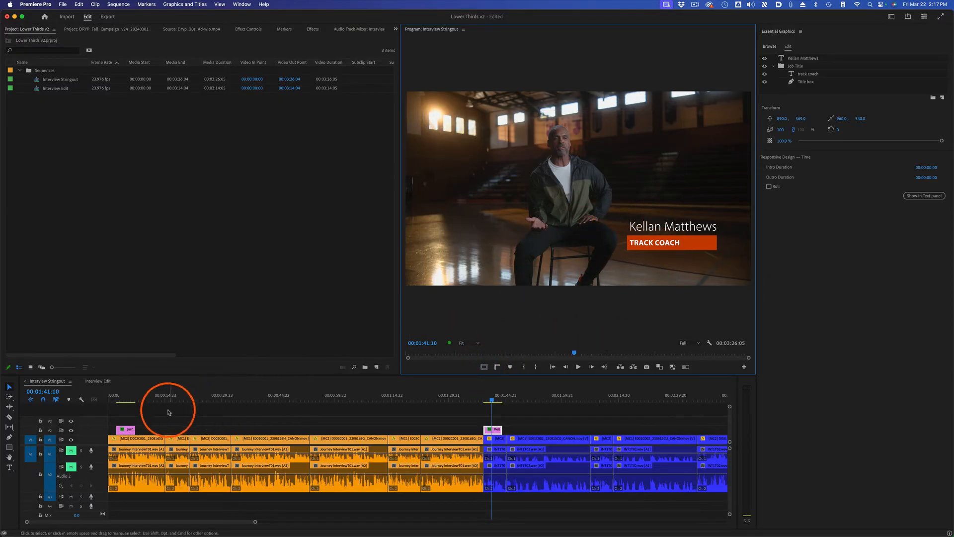
pyautogui.click(128, 398)
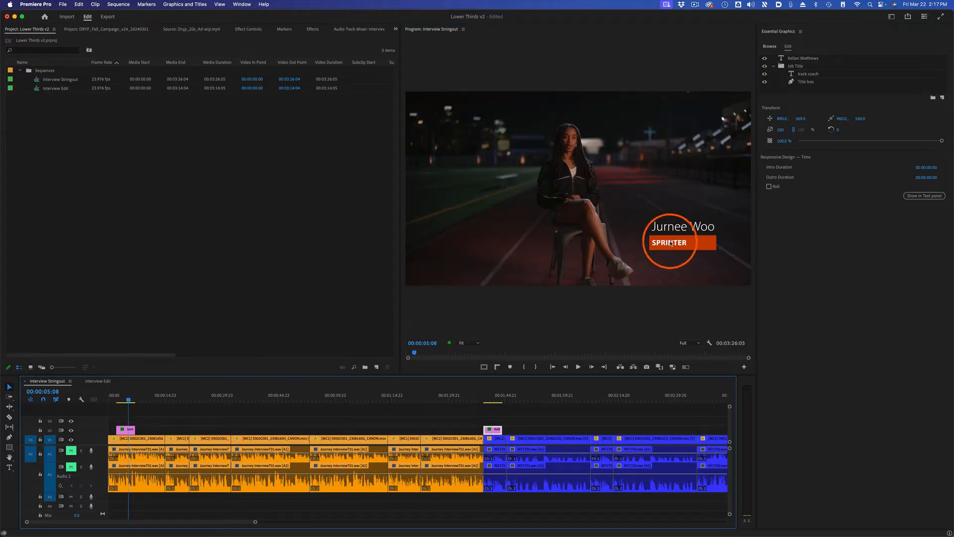
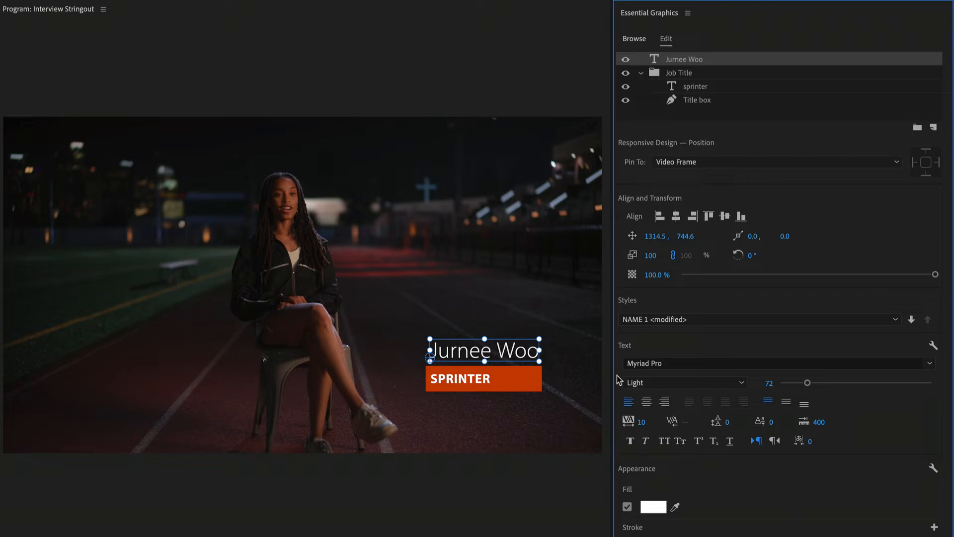
# Step: Create a new text style named TITLE 1 from the "sprinter" job title text's formatting
pyautogui.click(715, 88)
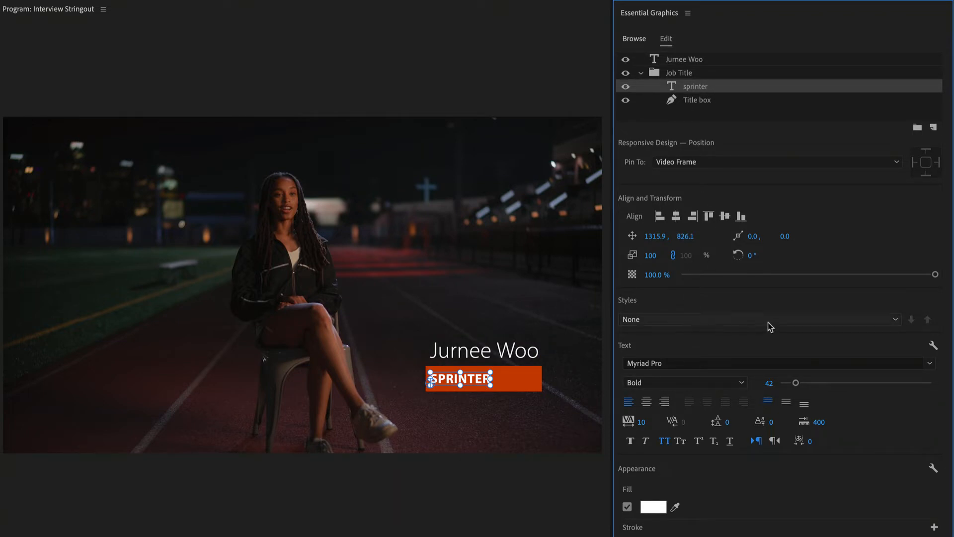
pyautogui.click(893, 321)
pyautogui.click(751, 336)
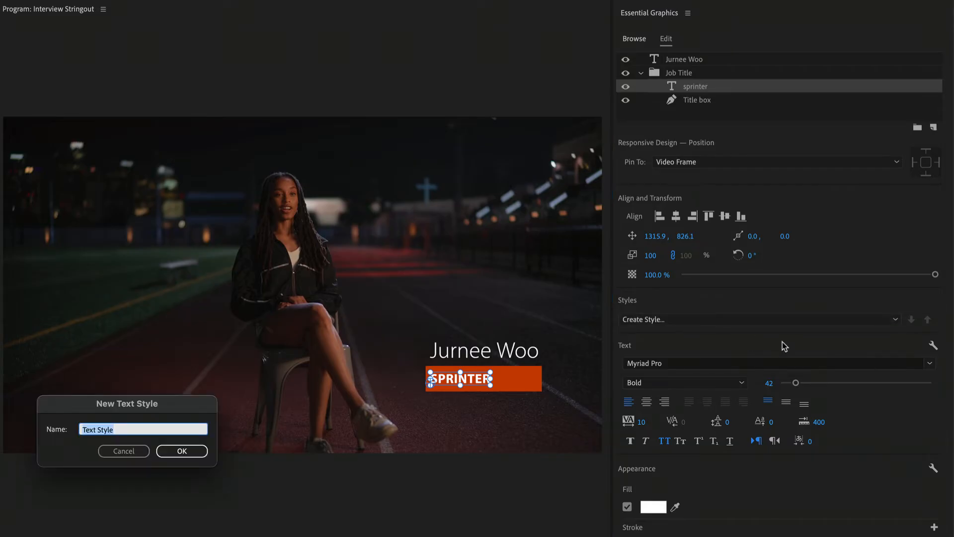
pyautogui.write('TITLE 1')
pyautogui.click(182, 451)
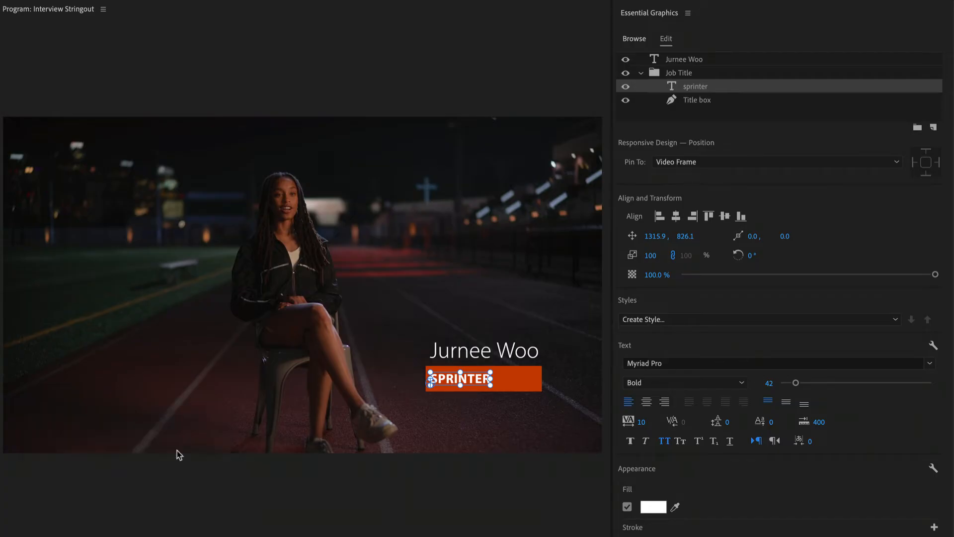
# Step: Locate the saved TITLE 1 and NAME 1 text styles among the project items
pyautogui.click(64, 166)
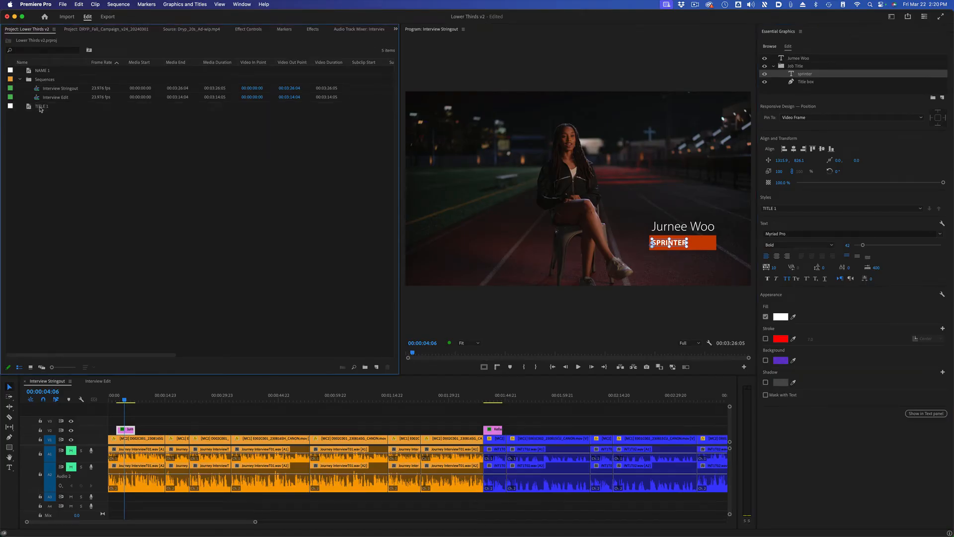
pyautogui.click(40, 107)
pyautogui.click(46, 72)
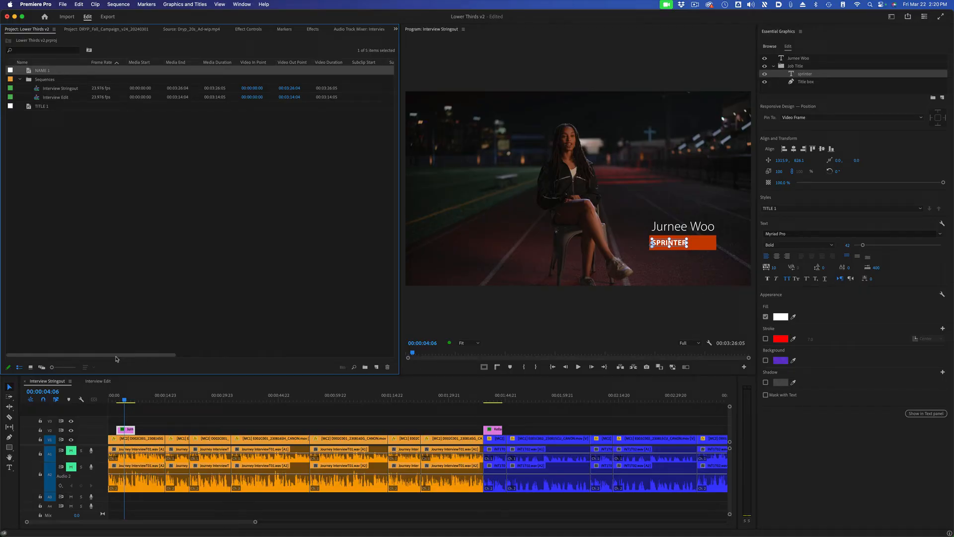
# Step: Change the "sprinter" text's fill to black, and restore its formatting by syncing from the TITLE 1 style
pyautogui.click(128, 430)
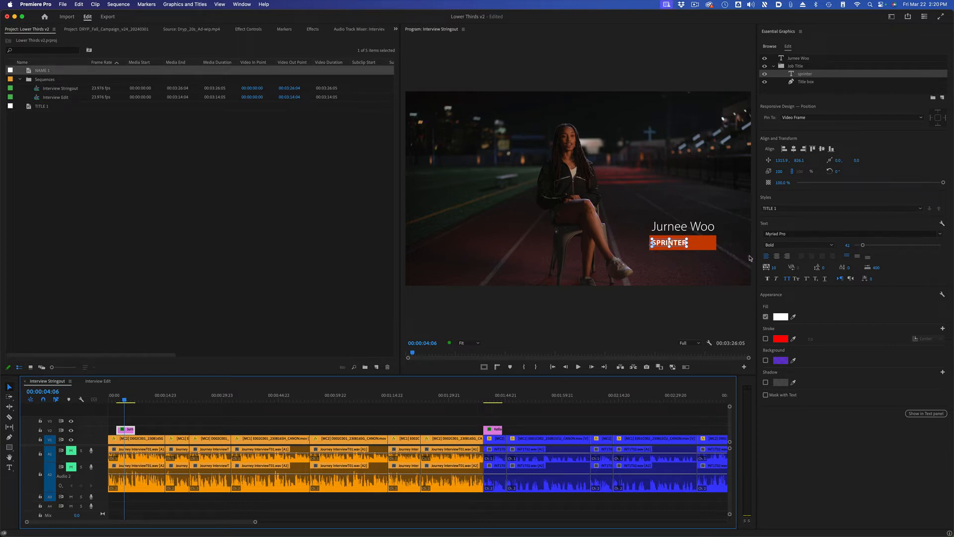
pyautogui.click(784, 318)
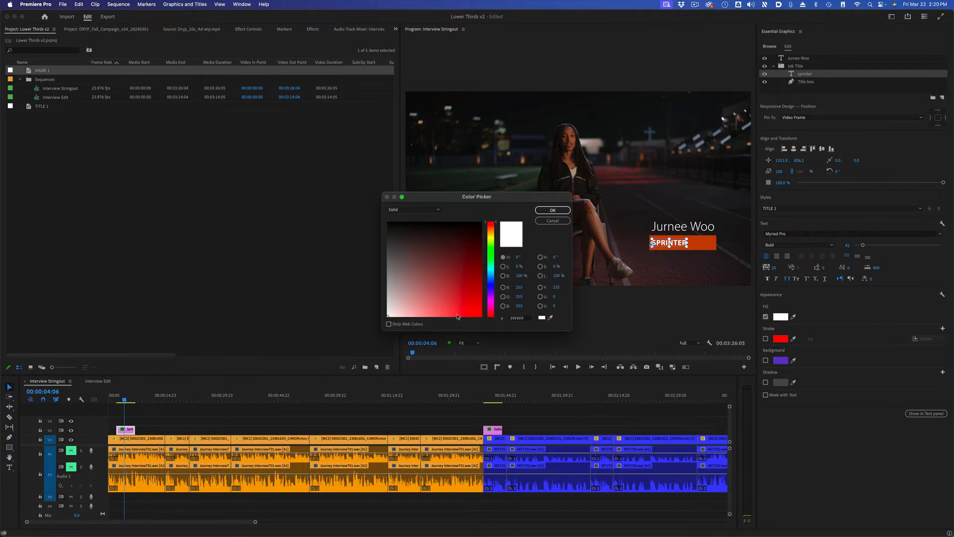
pyautogui.moveTo(466, 235); pyautogui.dragTo(486, 212)
pyautogui.click(552, 210)
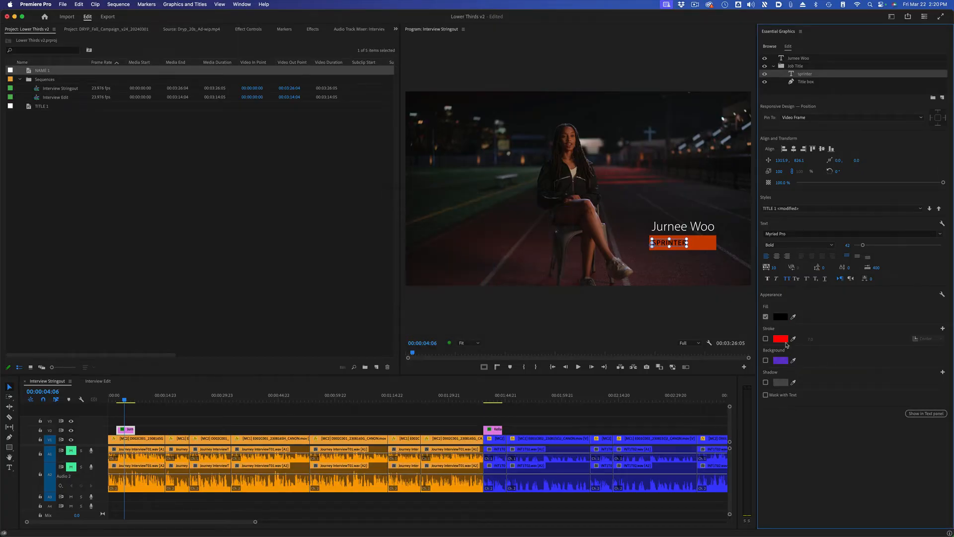
pyautogui.click(703, 287)
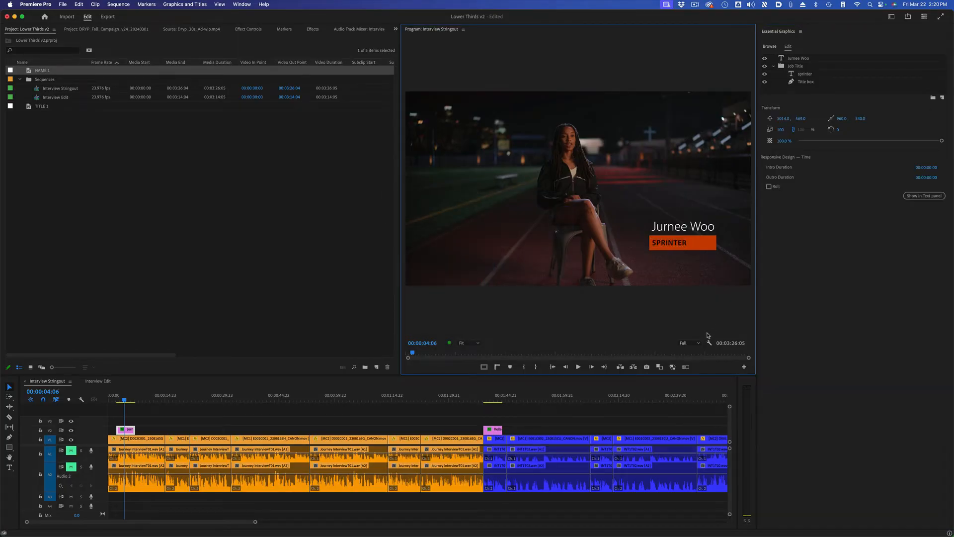
pyautogui.click(813, 75)
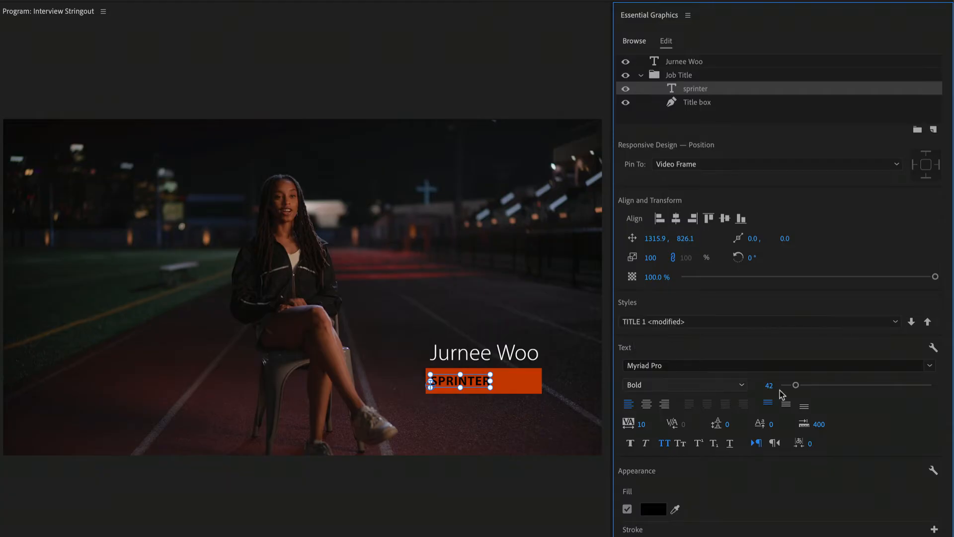
pyautogui.click(912, 323)
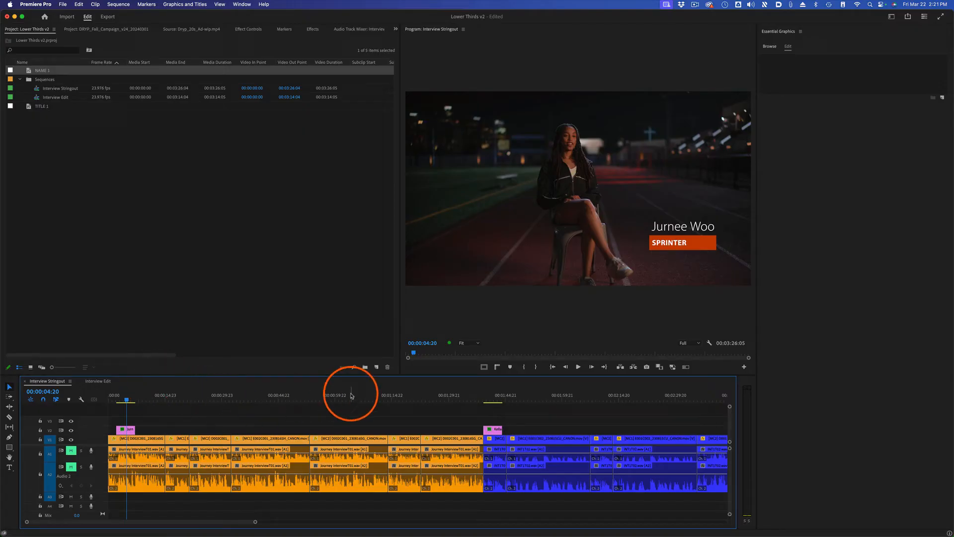
# Step: Apply the NAME 1 style to the name text in the second interviewee's lower third
pyautogui.click(350, 396)
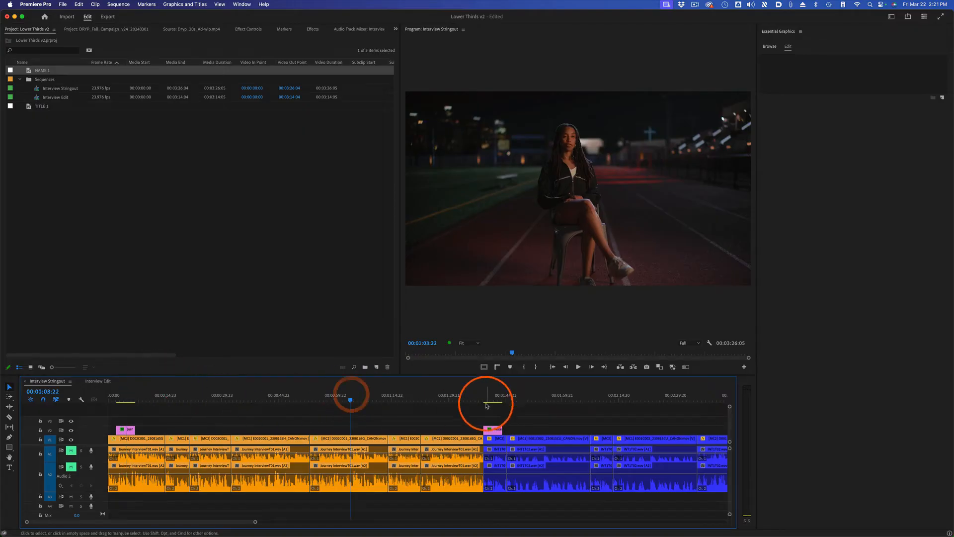
pyautogui.click(491, 402)
pyautogui.click(493, 429)
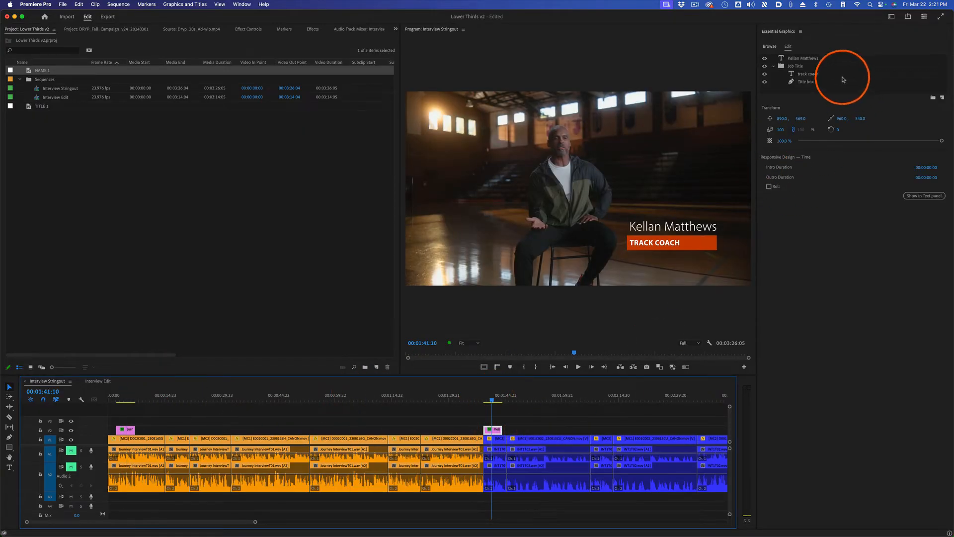
pyautogui.click(833, 58)
pyautogui.click(803, 208)
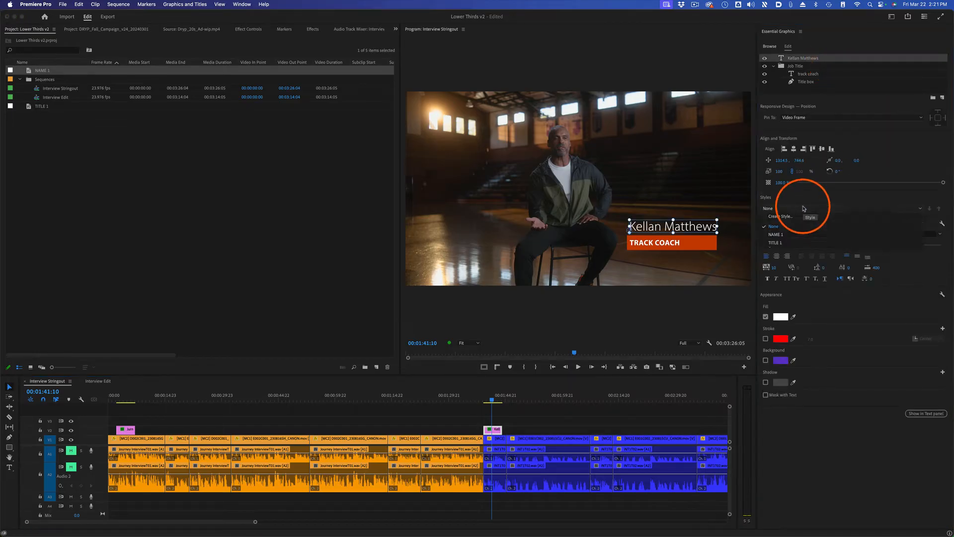
pyautogui.click(787, 234)
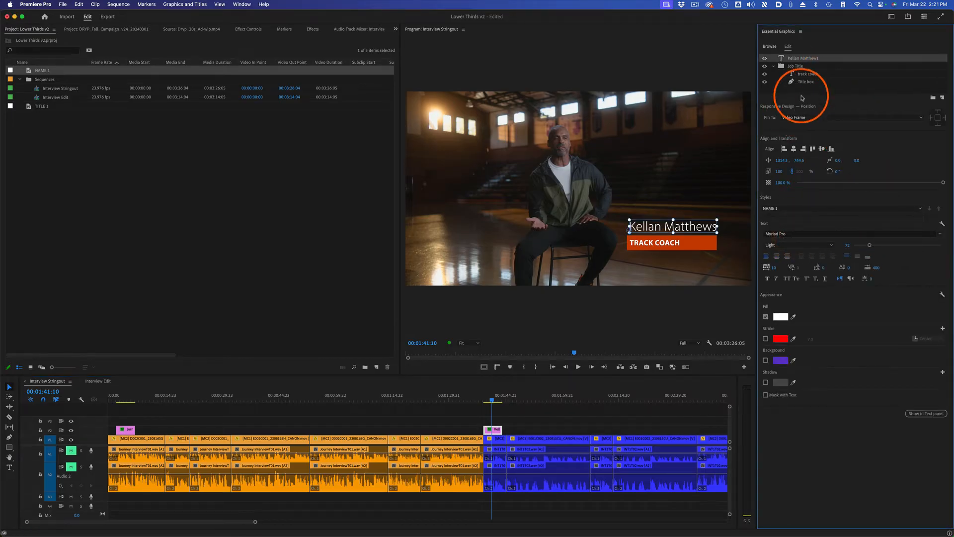
# Step: Apply the TITLE 1 style to the "track coach" text in the second lower third
pyautogui.click(809, 73)
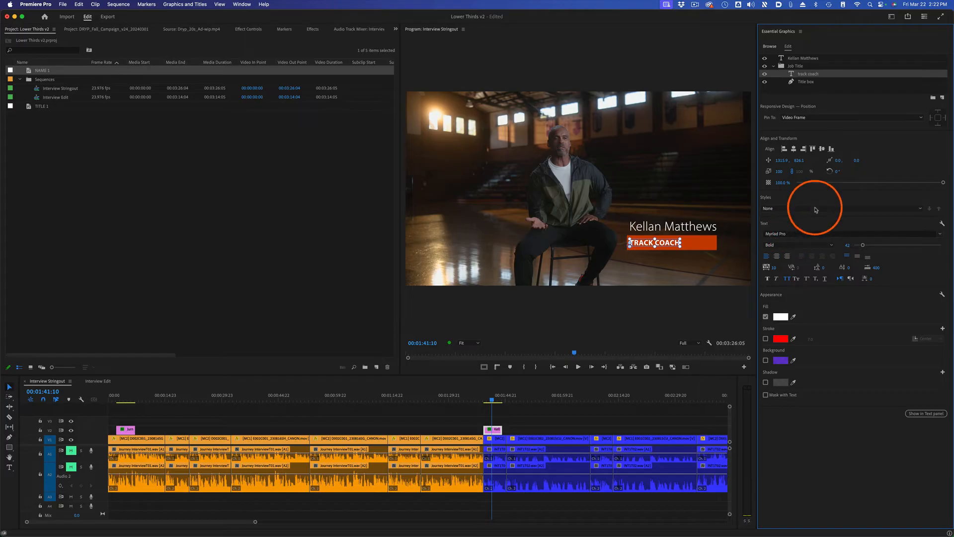
pyautogui.click(816, 209)
pyautogui.click(827, 244)
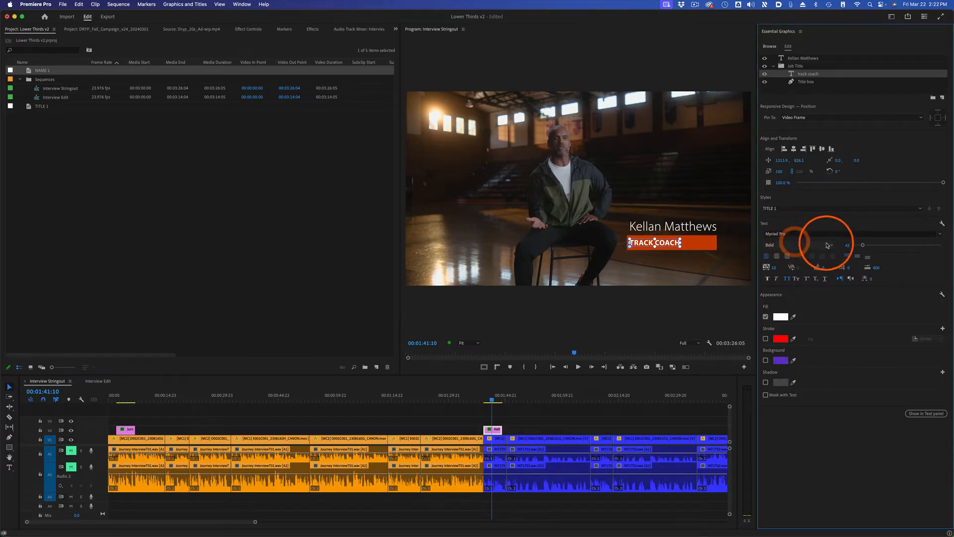
# Step: Set the first lower third's "sprinter" text fill to near-black 070000 and push the change to the TITLE 1 style
pyautogui.click(130, 399)
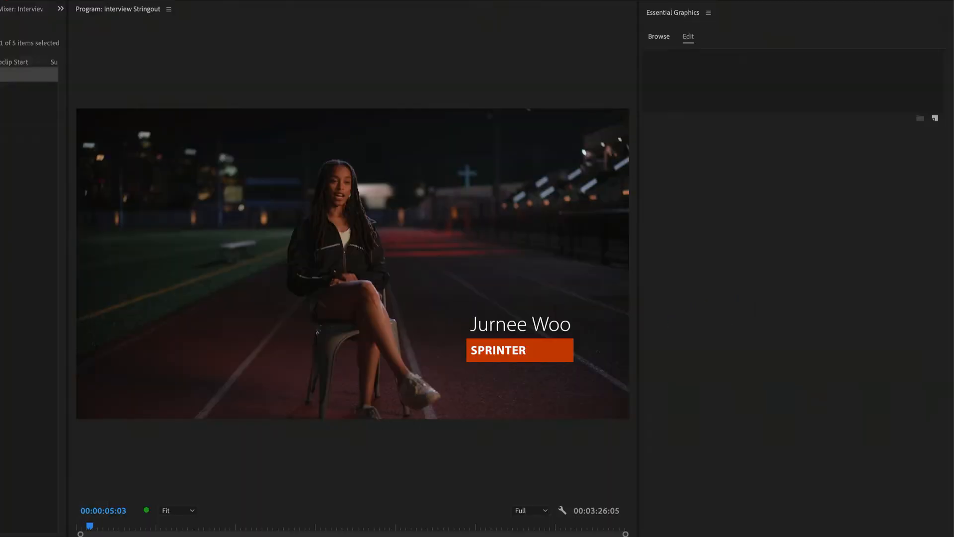
pyautogui.click(707, 83)
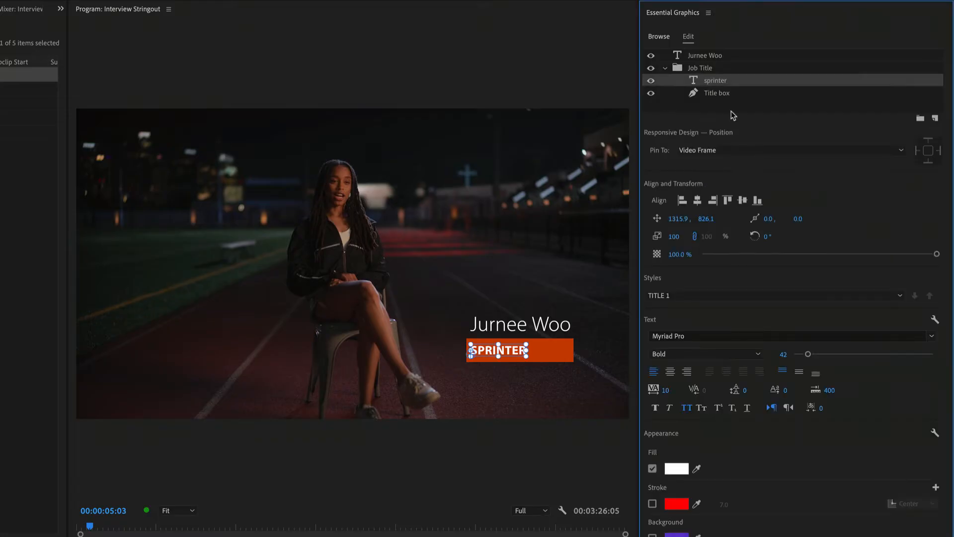
pyautogui.click(685, 471)
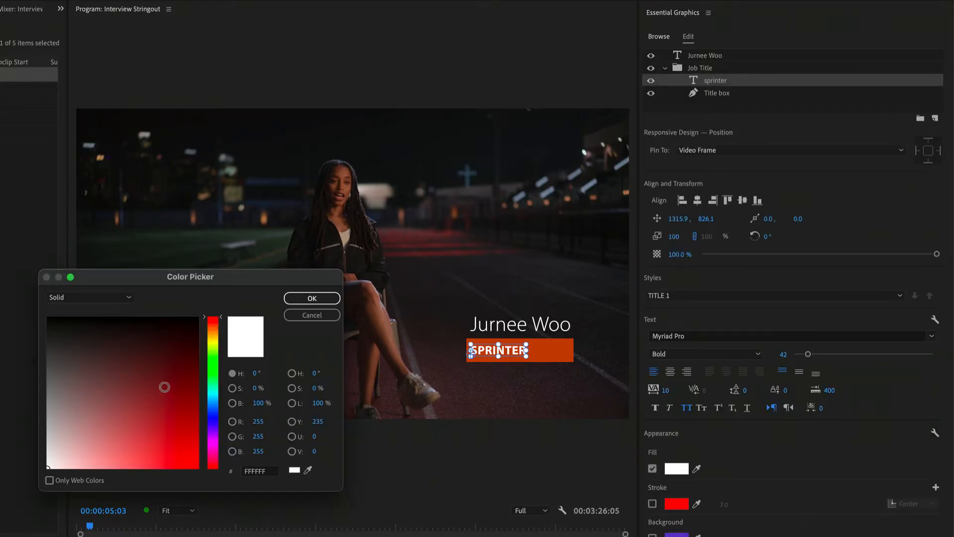
pyautogui.moveTo(164, 385); pyautogui.dragTo(187, 321)
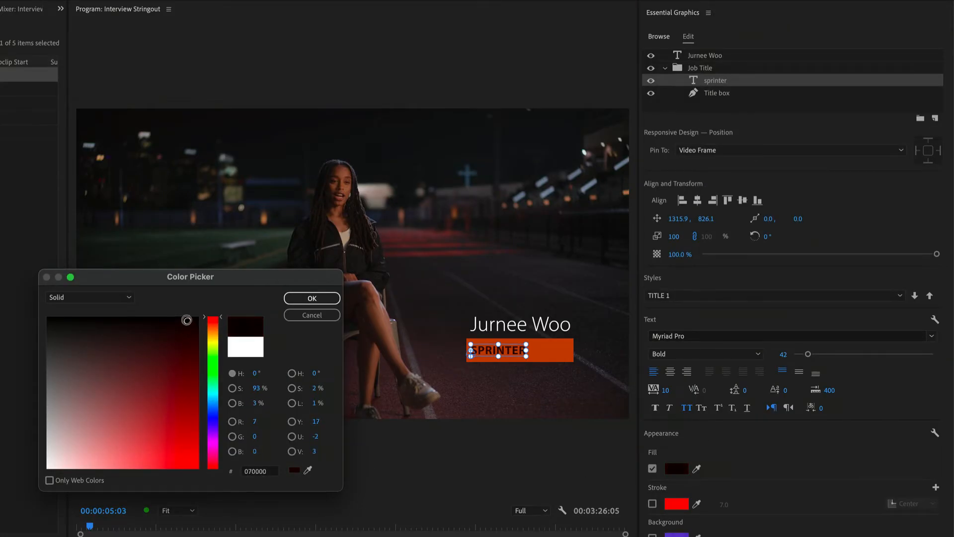
pyautogui.click(311, 298)
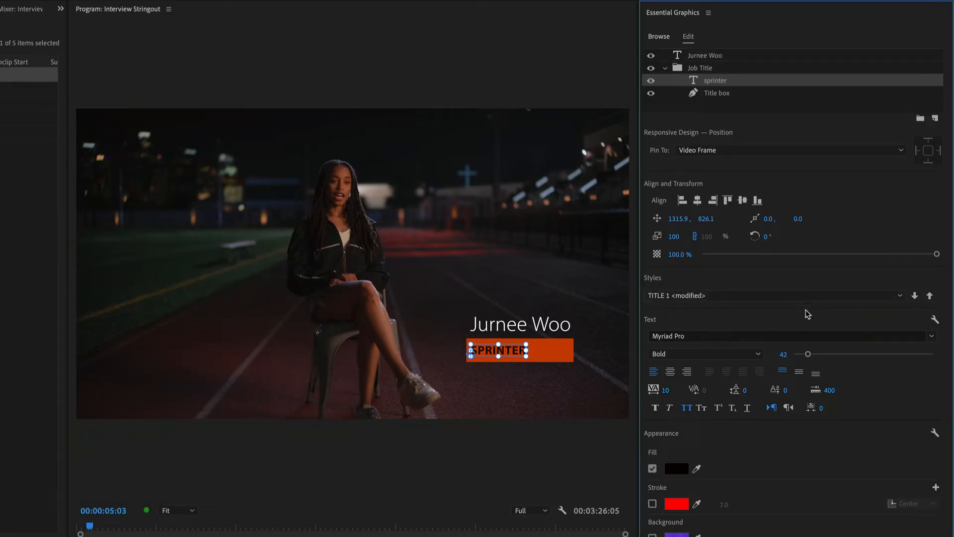
pyautogui.click(930, 296)
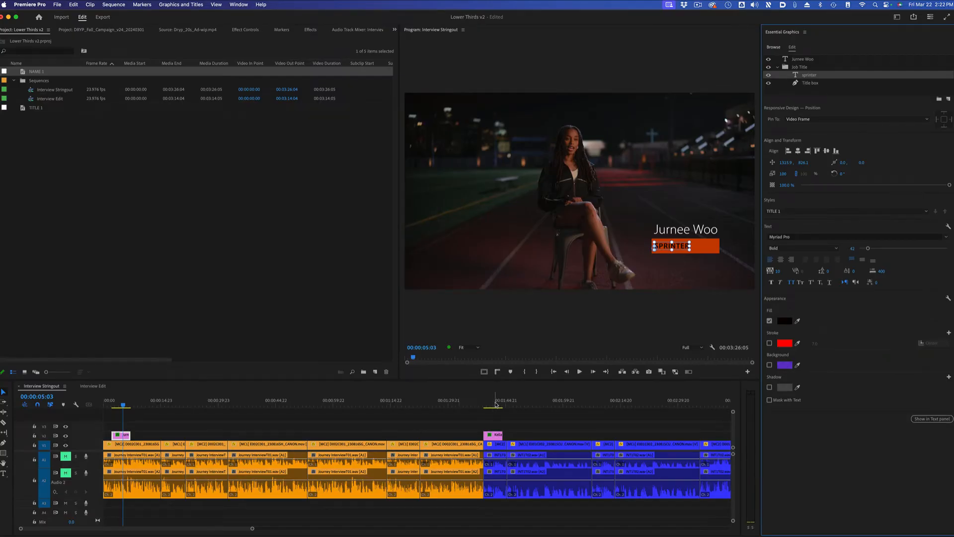
pyautogui.click(495, 404)
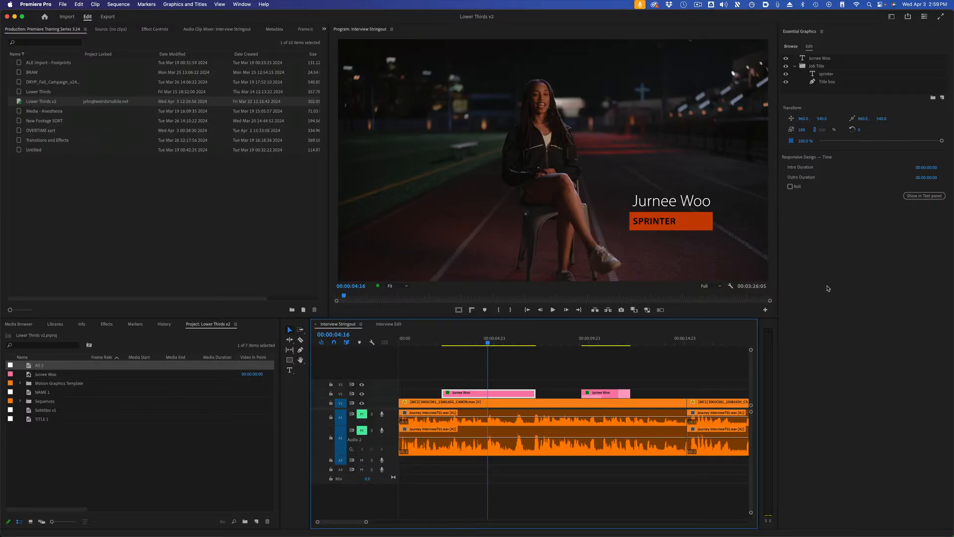
# Step: Change the "sprinter" text's fill to pale pink while it is linked to the TITLE 1 style
pyautogui.click(864, 74)
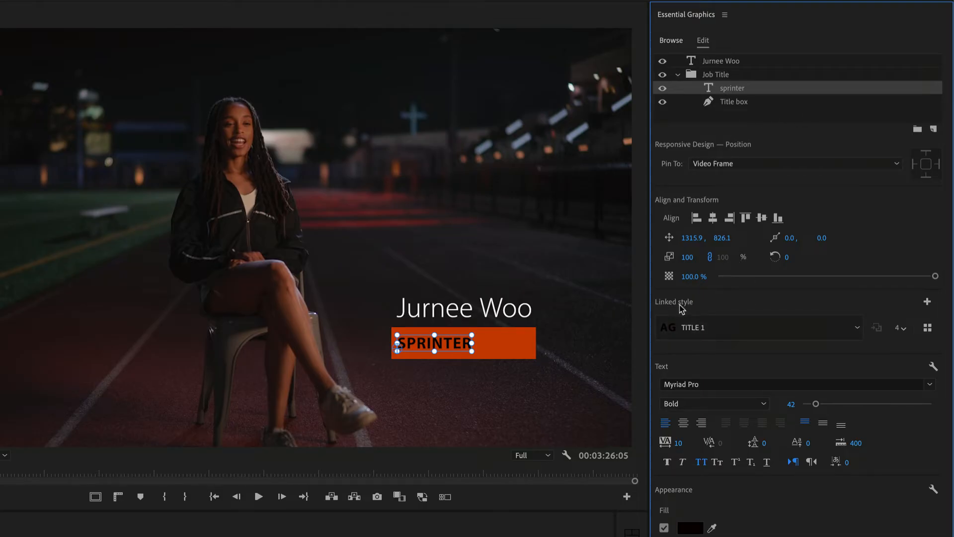
pyautogui.click(855, 329)
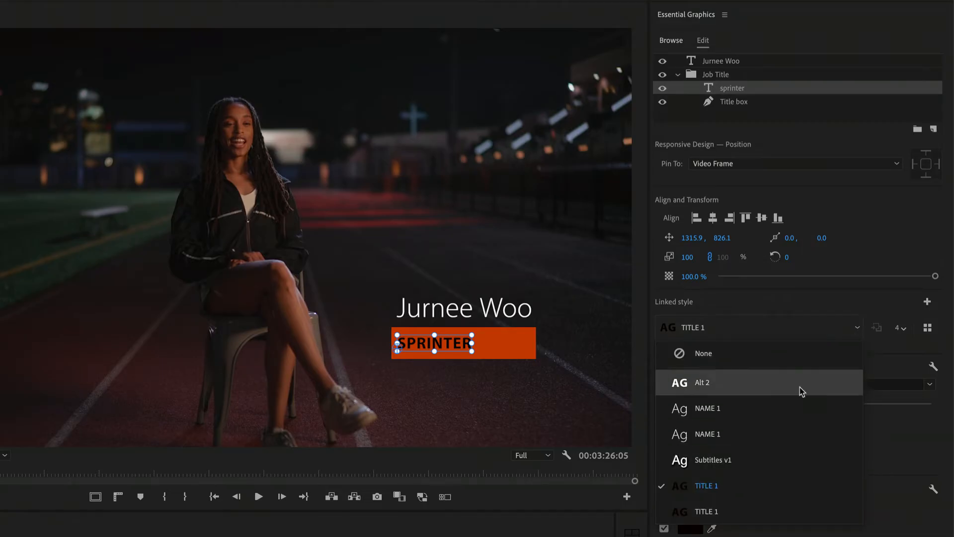
pyautogui.click(824, 318)
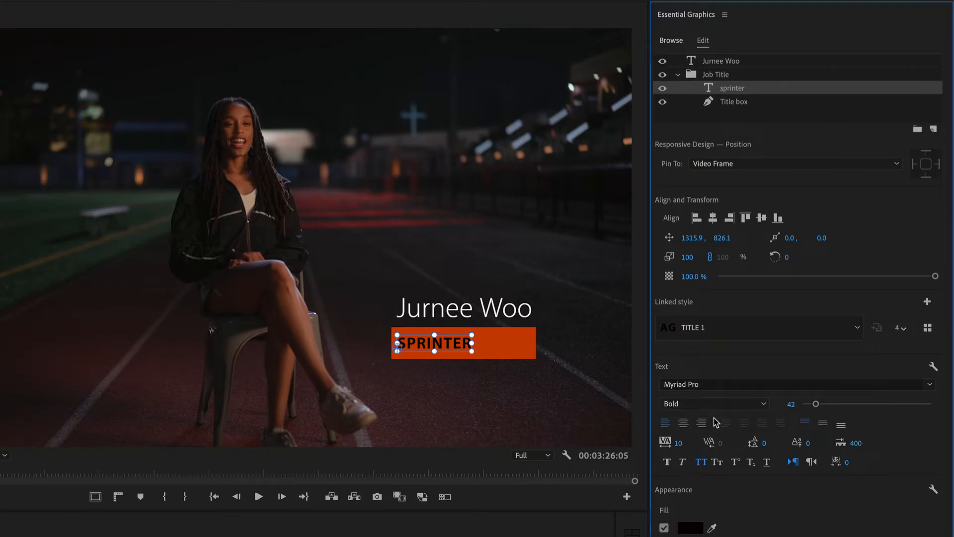
pyautogui.click(690, 527)
pyautogui.moveTo(0, 497); pyautogui.dragTo(0, 508)
pyautogui.click(258, 324)
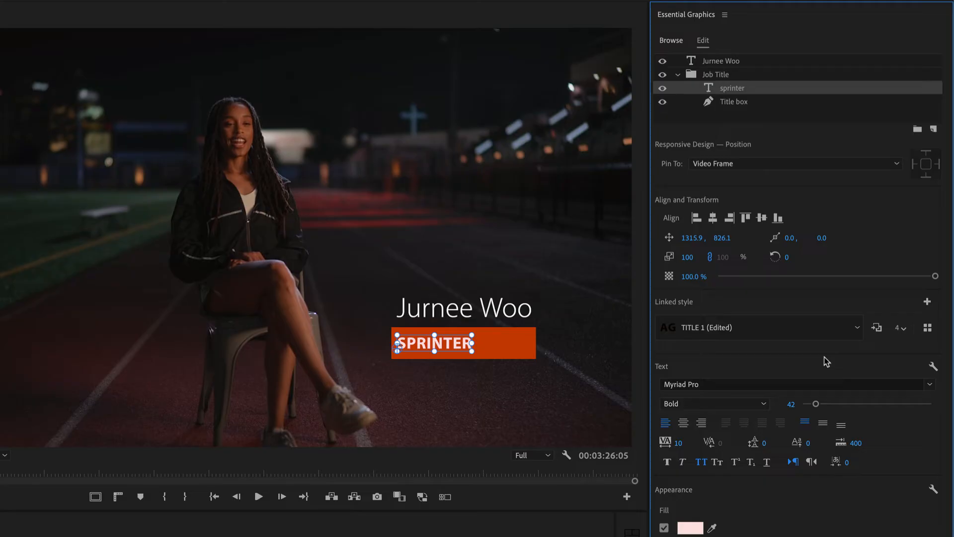
# Step: Set the "sprinter" text's linked style to None and link it to TITLE 1 again
pyautogui.click(853, 330)
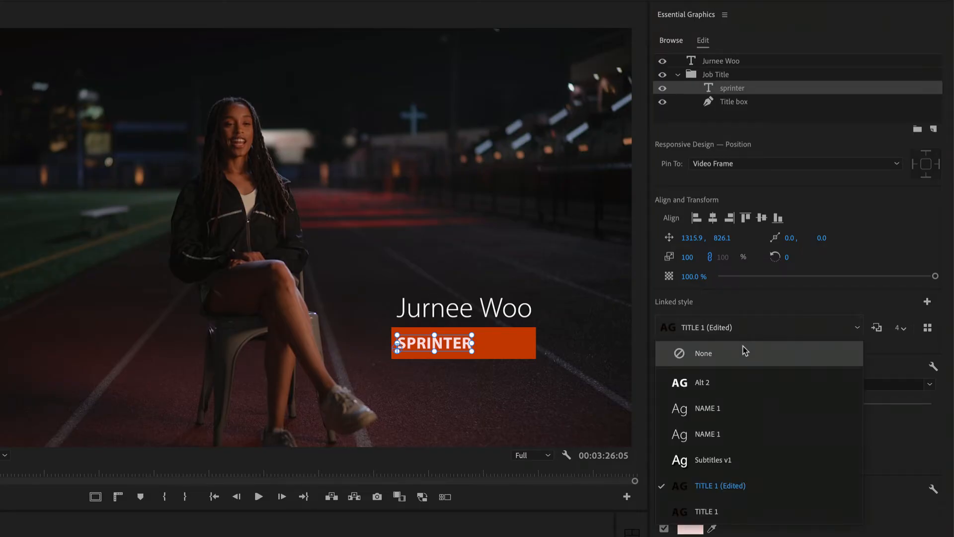
pyautogui.click(745, 351)
pyautogui.click(853, 330)
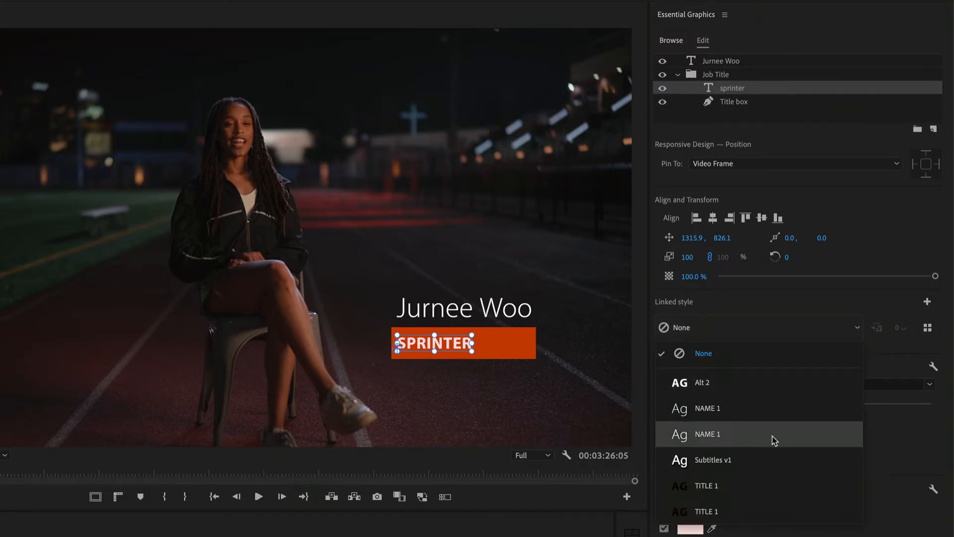
pyautogui.click(758, 484)
pyautogui.click(576, 402)
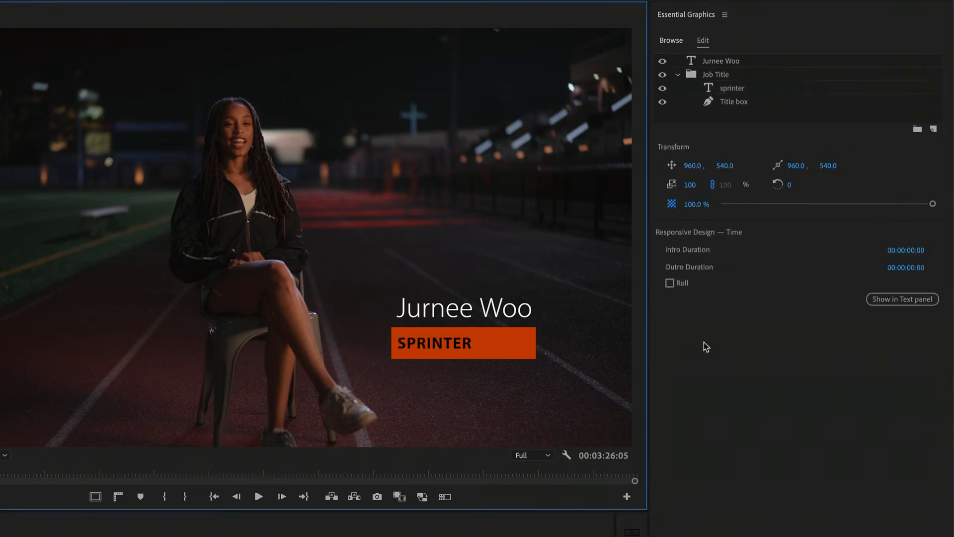
# Step: Examine where the "sprinter" text's linked TITLE 1 style is used and go to the first Interview Stringout instance
pyautogui.click(462, 345)
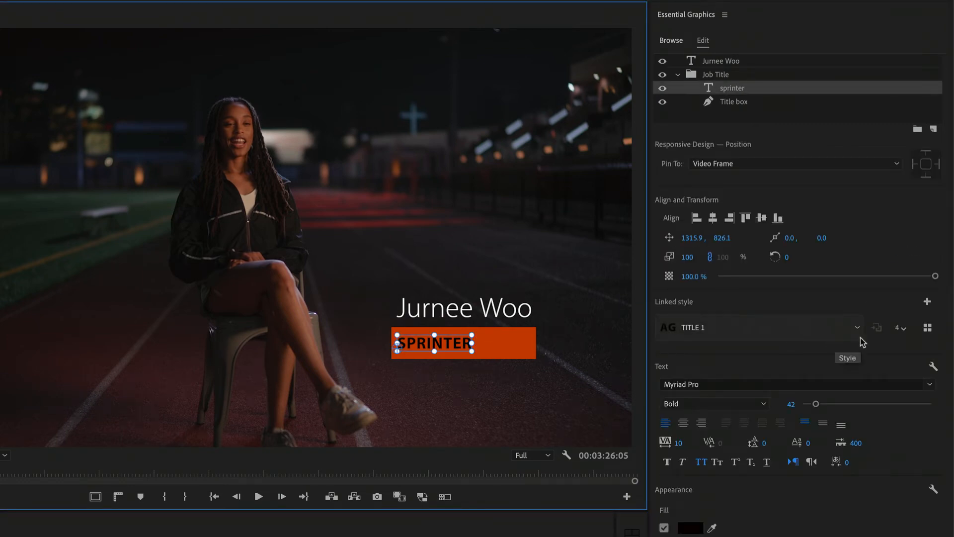
pyautogui.click(729, 333)
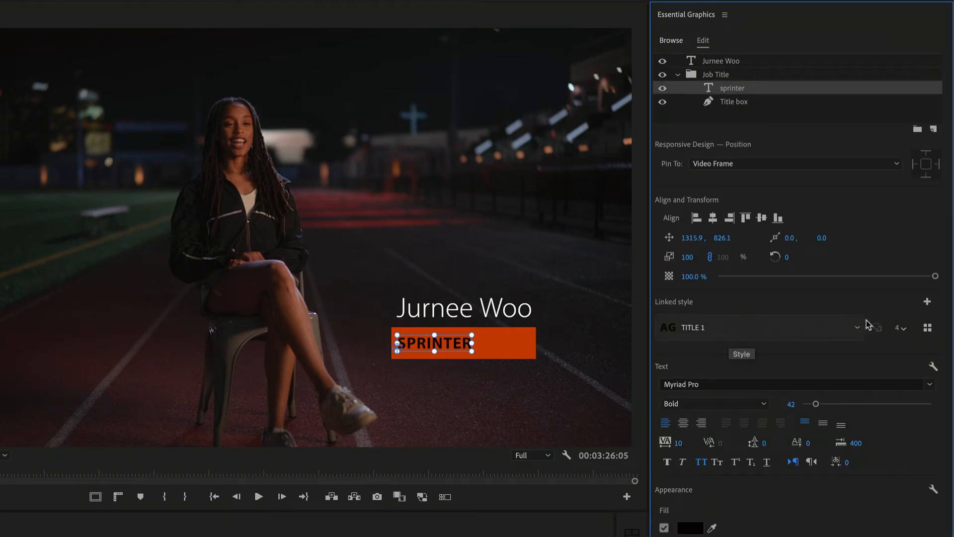
pyautogui.click(901, 328)
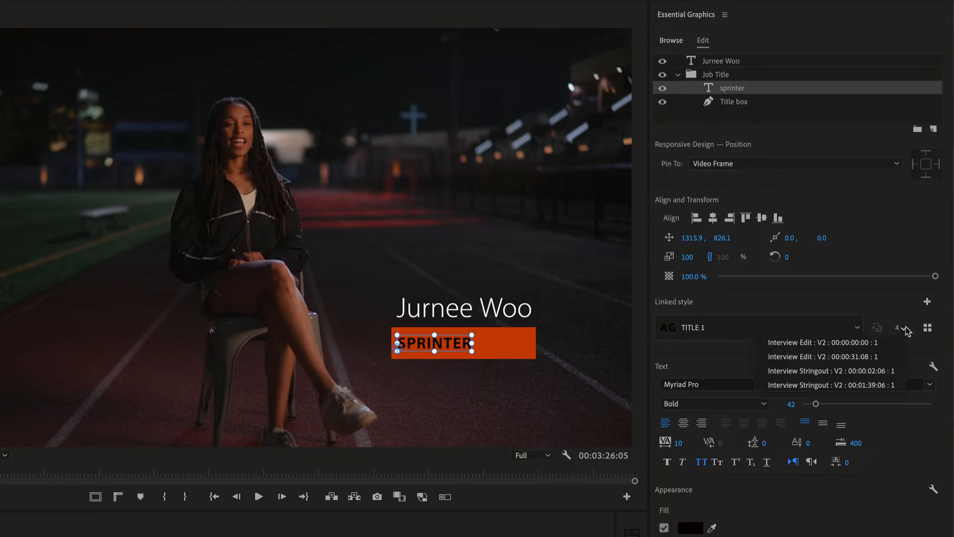
pyautogui.click(875, 371)
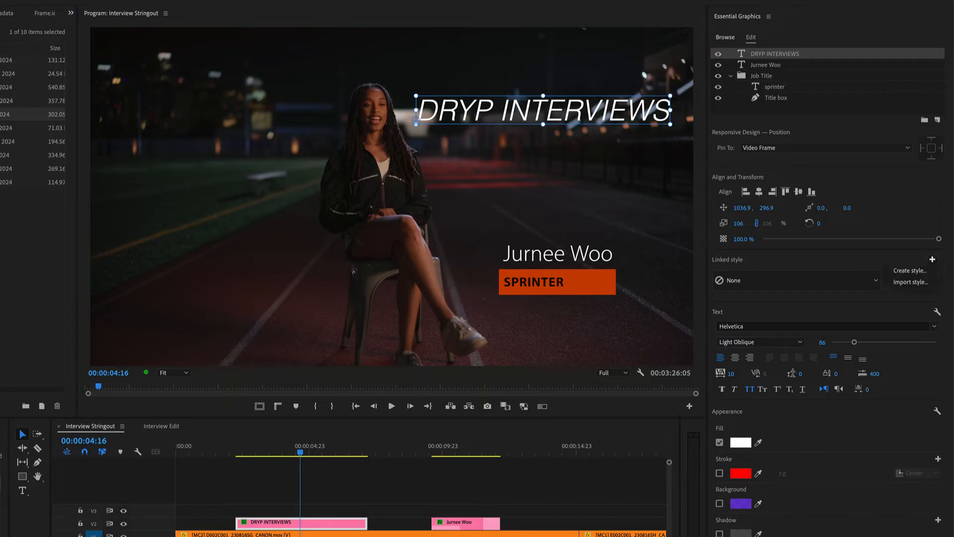
# Step: Create a linked text style named Large callout from the DRYP INTERVIEWS text, saved to the project only
pyautogui.click(933, 259)
pyautogui.click(909, 271)
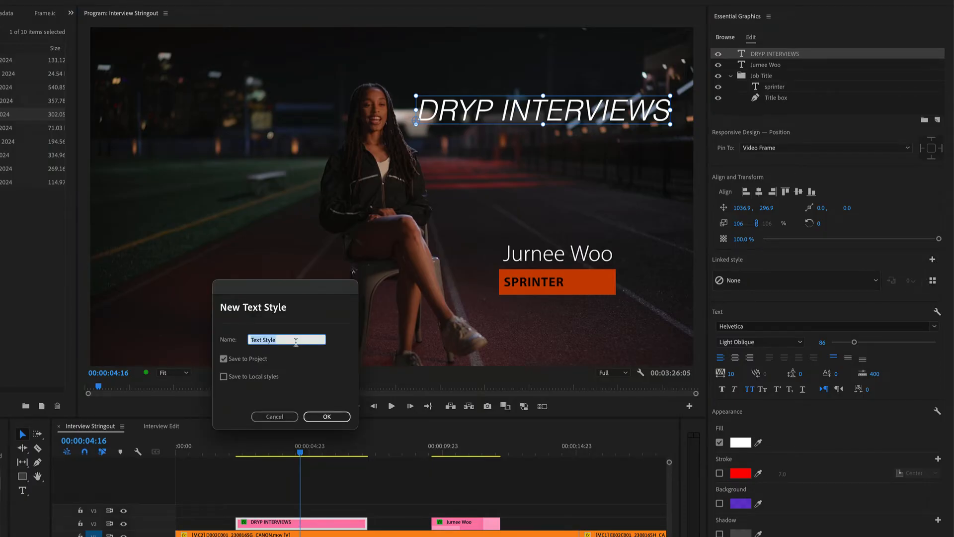
pyautogui.write('Large callout')
pyautogui.click(310, 368)
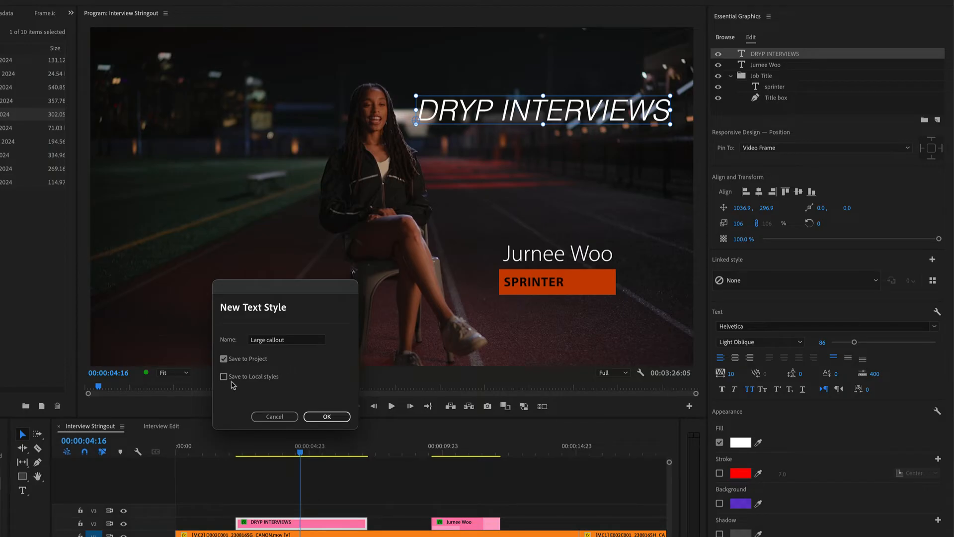
pyautogui.click(223, 377)
pyautogui.click(224, 377)
pyautogui.click(341, 417)
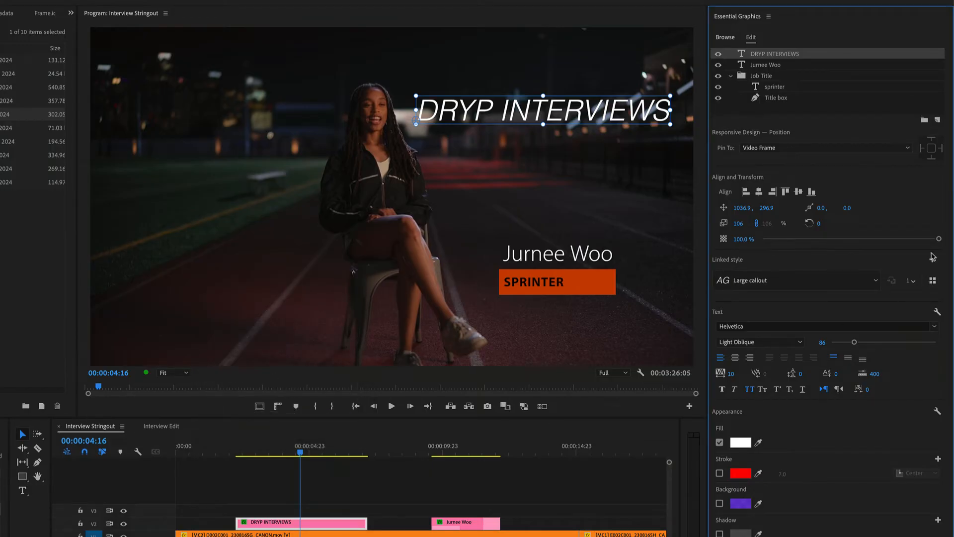
pyautogui.click(932, 260)
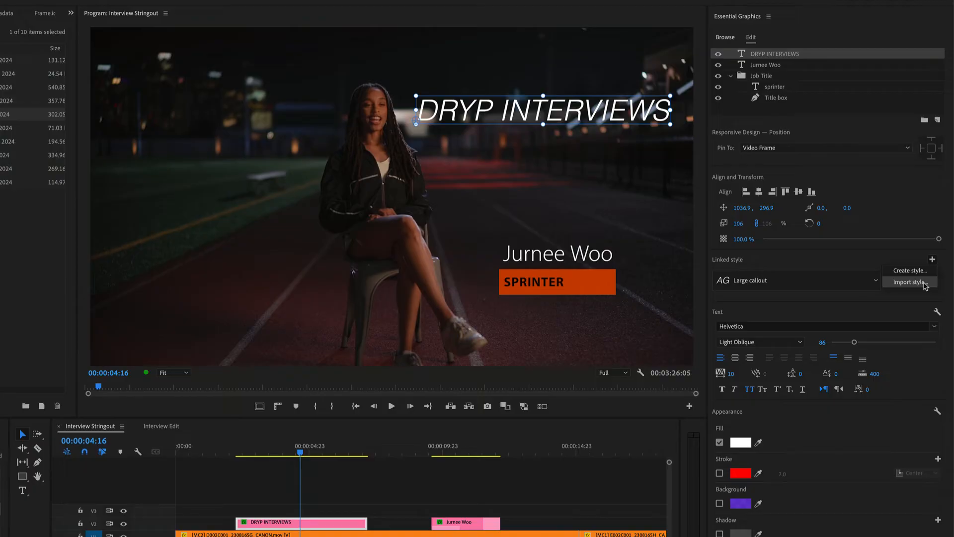
pyautogui.click(909, 281)
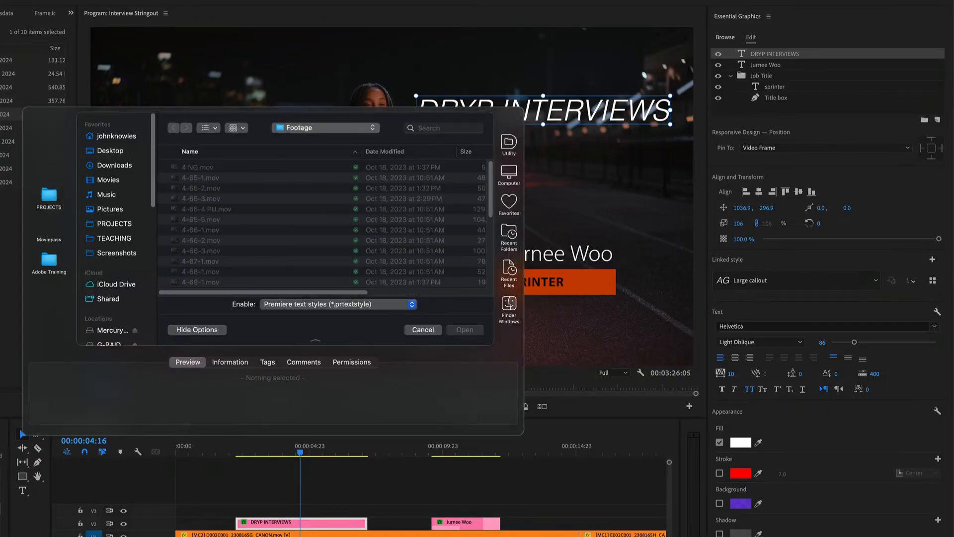
pyautogui.click(429, 332)
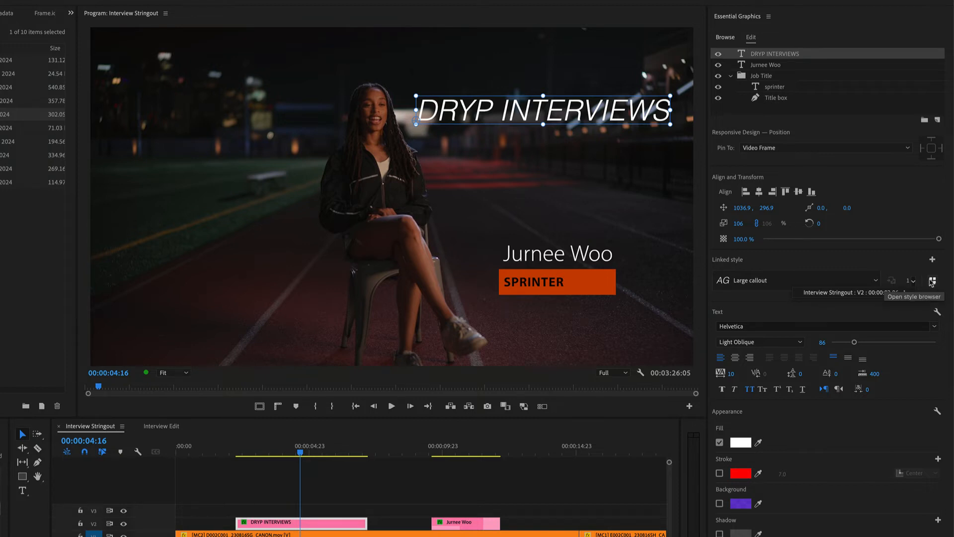
# Step: Open the style browser and compare the styles filtered by Local Styles and by Open Projects, including the current project Lower Thirds v2
pyautogui.click(933, 281)
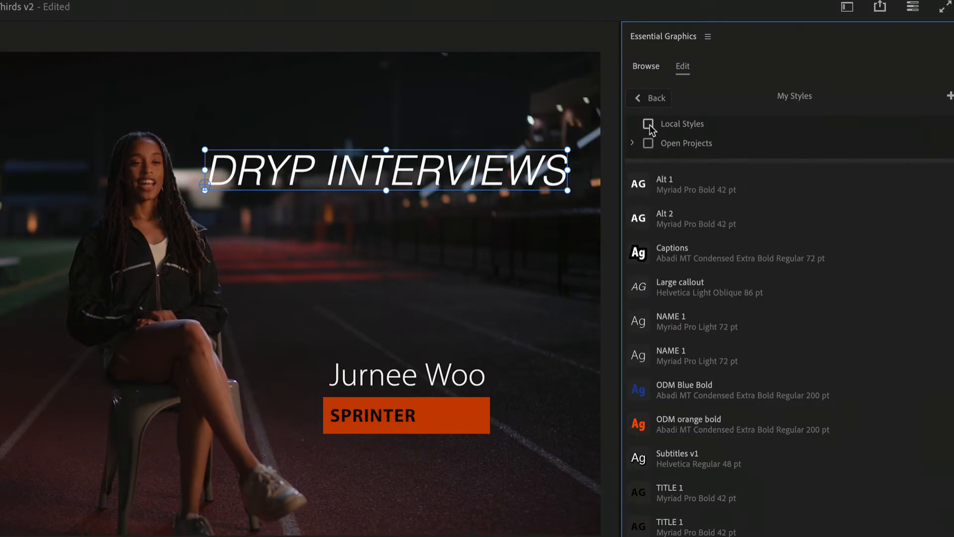
pyautogui.click(727, 78)
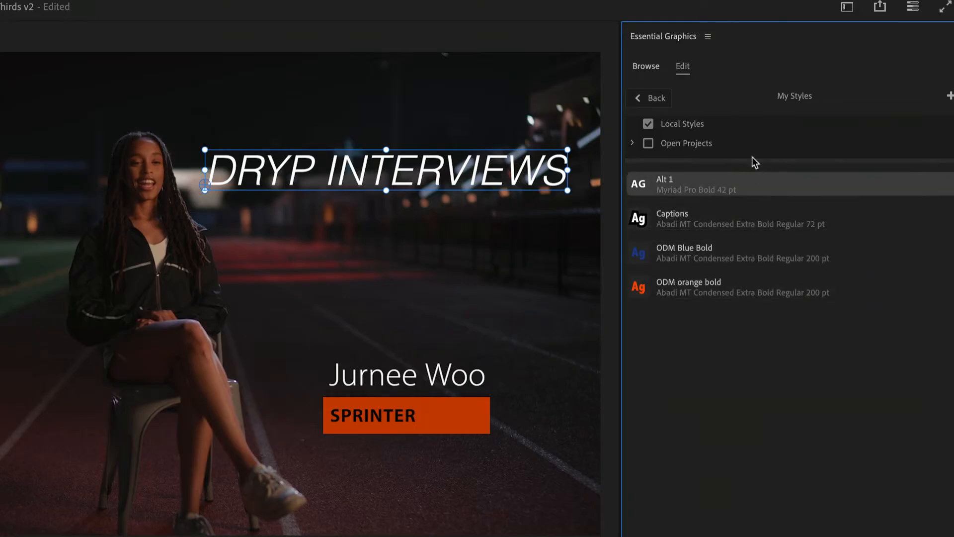
pyautogui.click(649, 122)
pyautogui.click(648, 143)
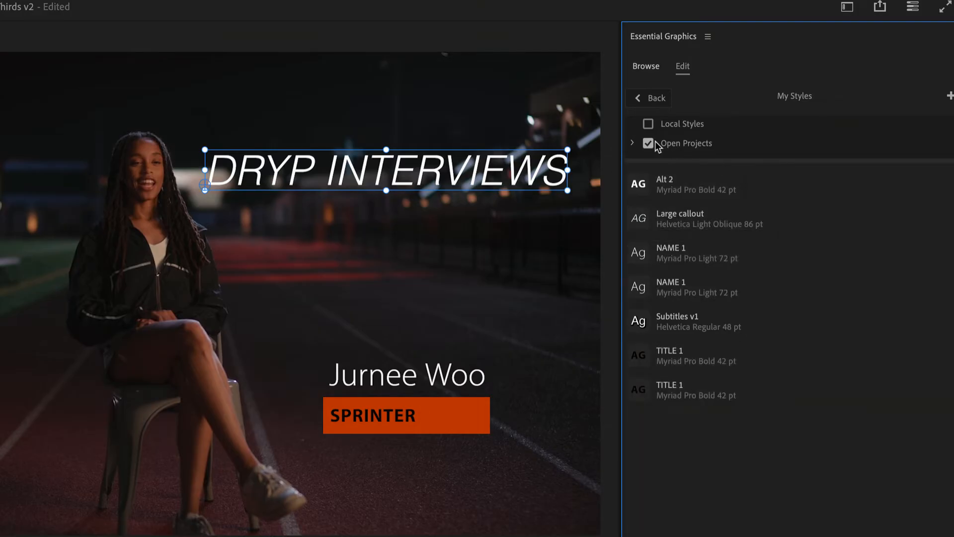
pyautogui.click(633, 143)
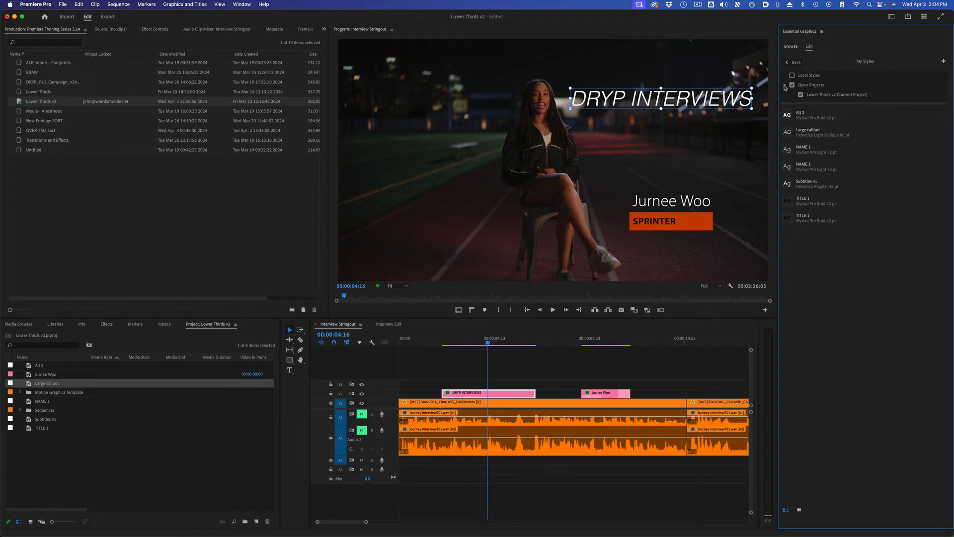
pyautogui.click(785, 86)
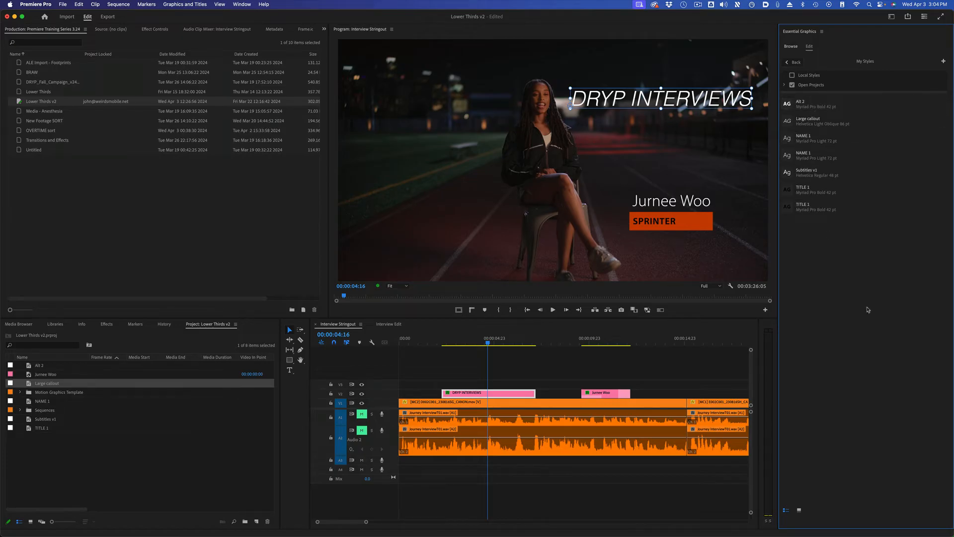
# Step: Save the project and show all styles as thumbnails without the Open Projects filter
pyautogui.press('super+s')
pyautogui.click(799, 510)
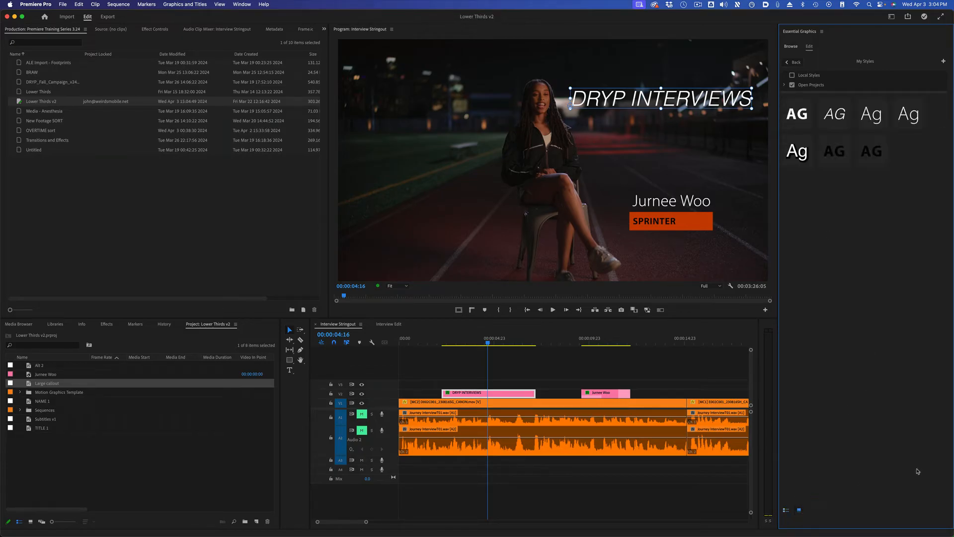
pyautogui.click(792, 86)
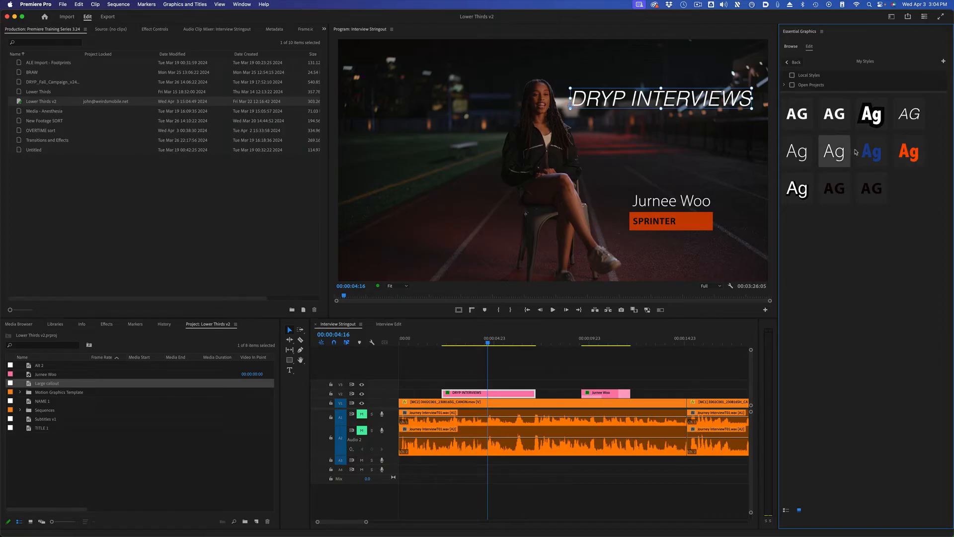
# Step: Try ODM orange bold, ODM Blue Bold, Subtitles v1 and Alt 1 on the DRYP INTERVIEWS text, return to Large callout, and try Alt 2
pyautogui.click(908, 152)
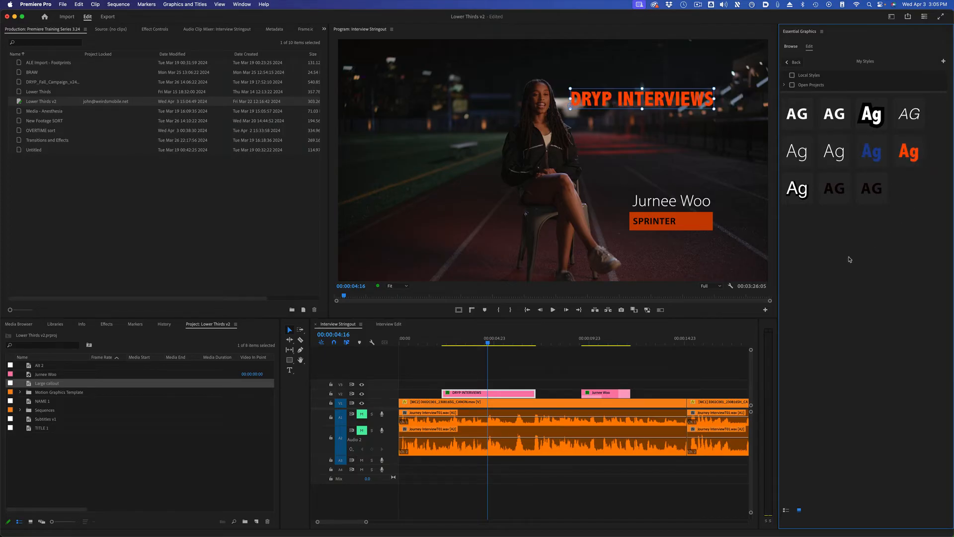
pyautogui.click(871, 151)
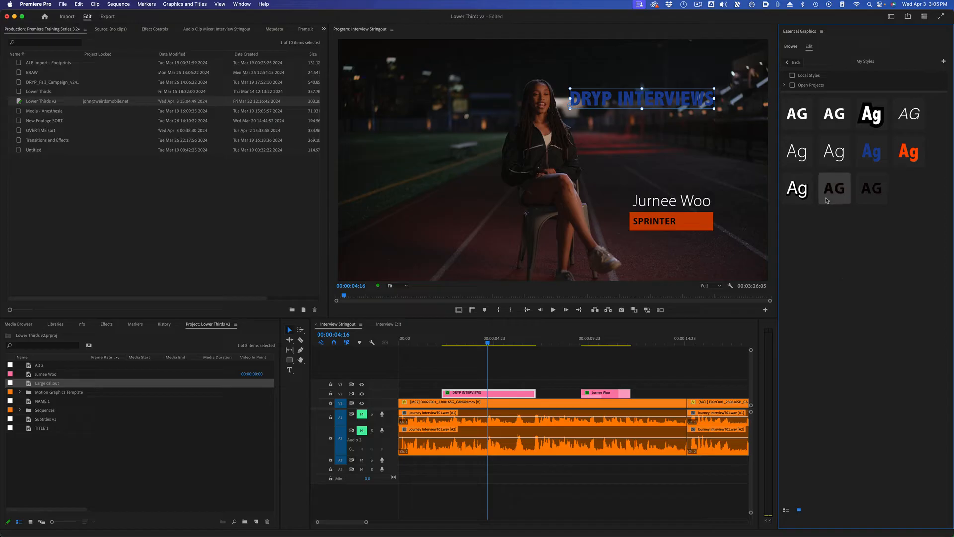
pyautogui.click(806, 199)
pyautogui.click(797, 114)
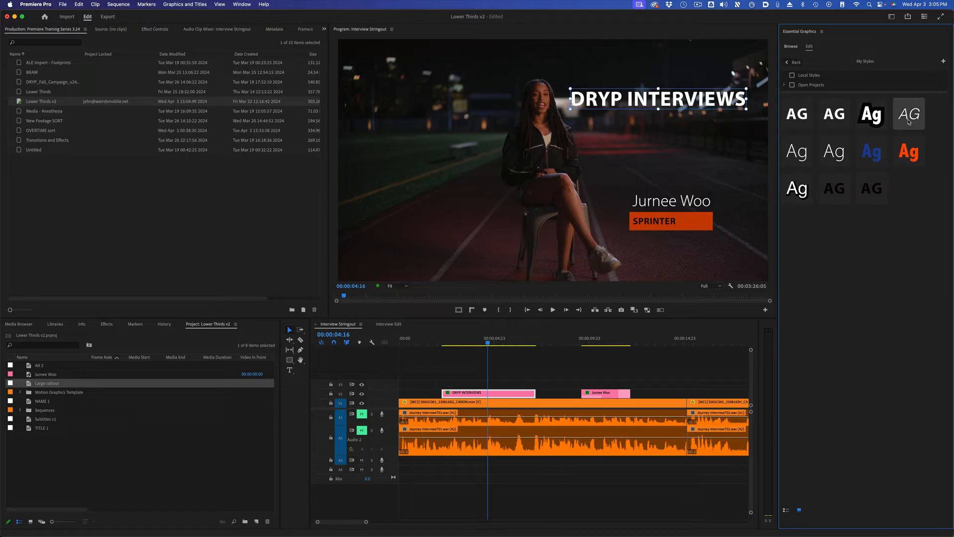
pyautogui.click(908, 118)
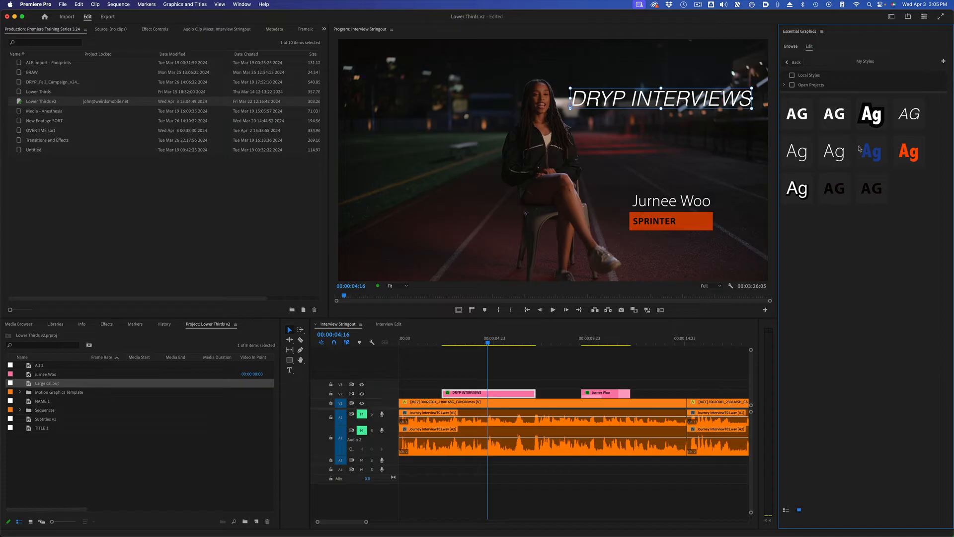
pyautogui.click(835, 114)
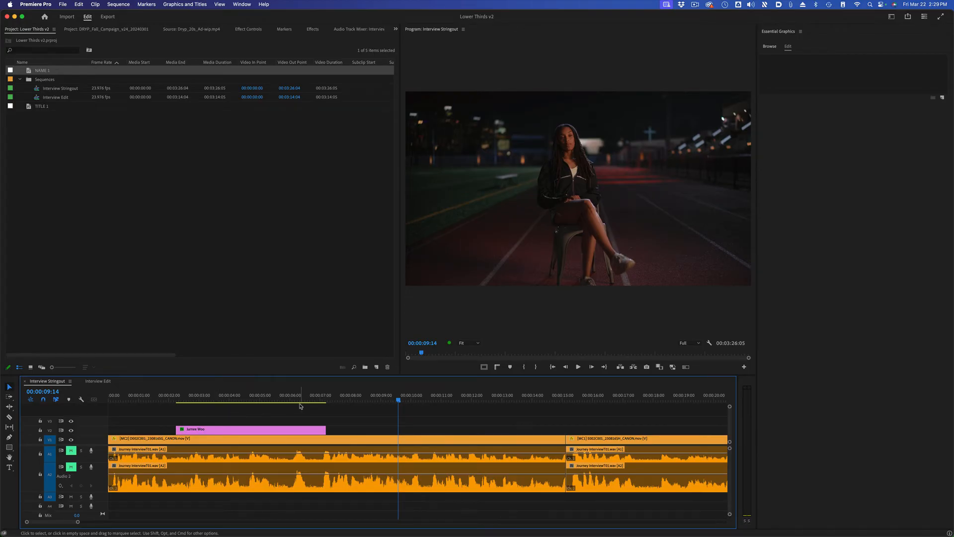
# Step: Keyframe the interviewee name text's position 12 frames into the lower third clip and change its position at the clip's start
pyautogui.click(176, 404)
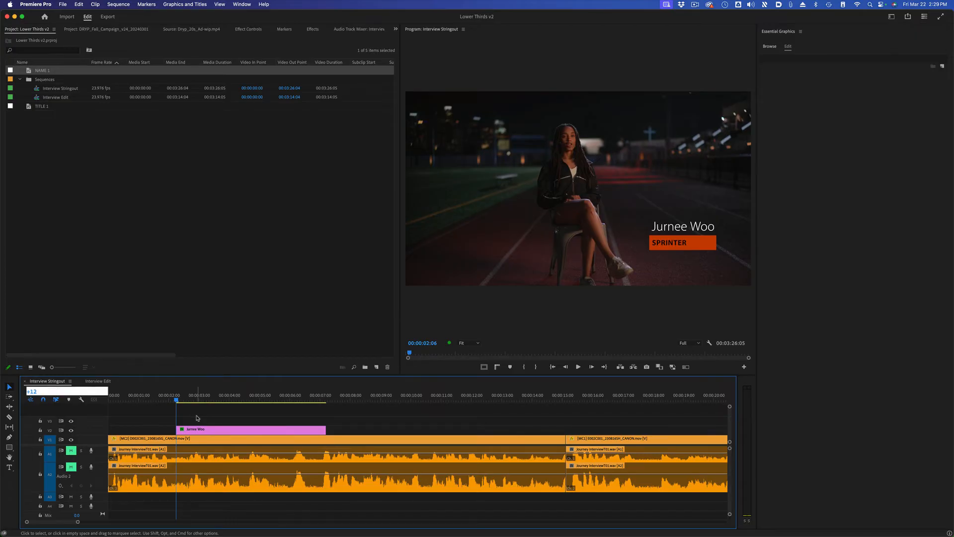
pyautogui.press('space')
pyautogui.click(231, 429)
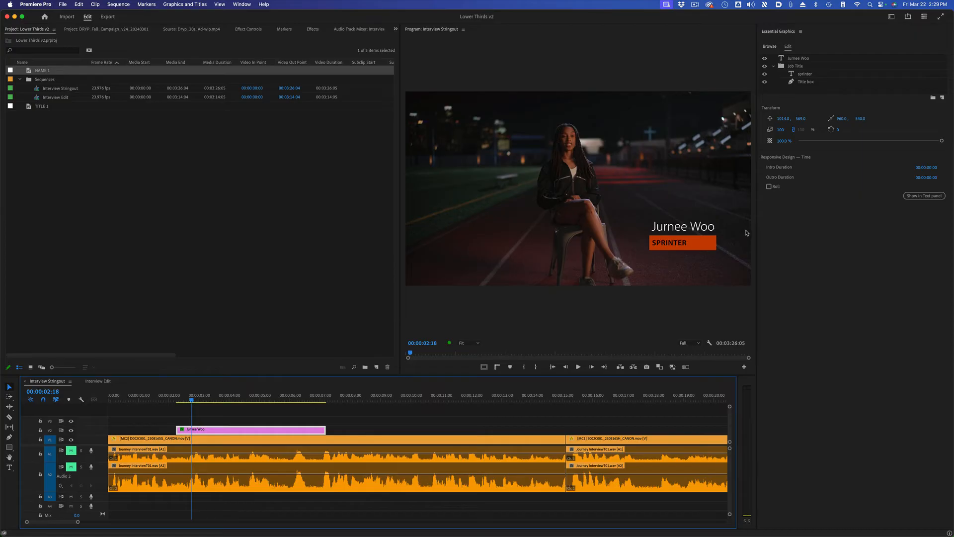
pyautogui.click(831, 62)
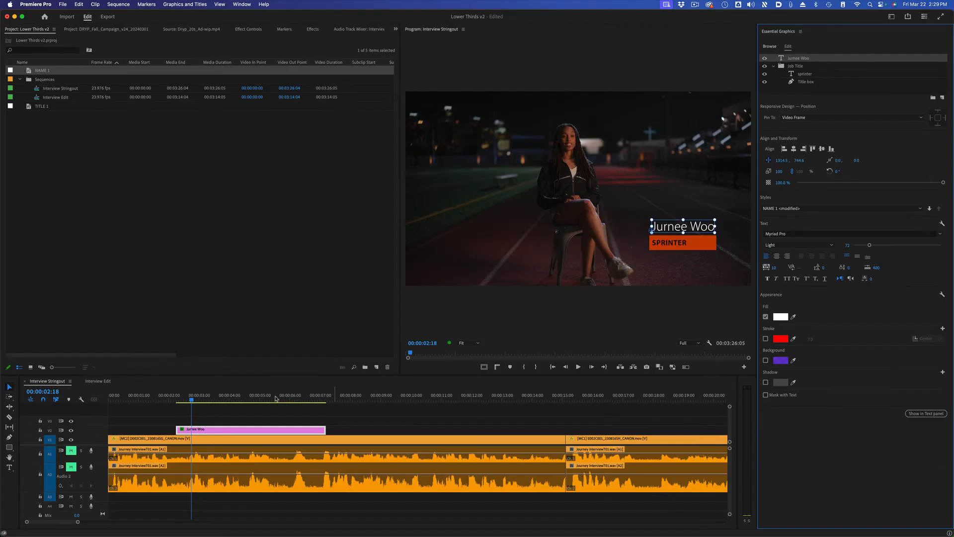
pyautogui.click(191, 400)
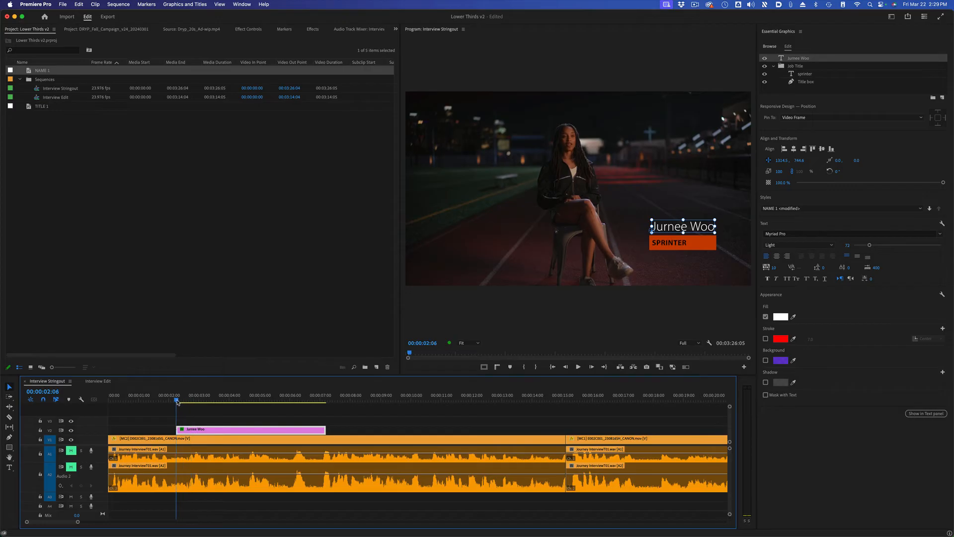
pyautogui.click(780, 162)
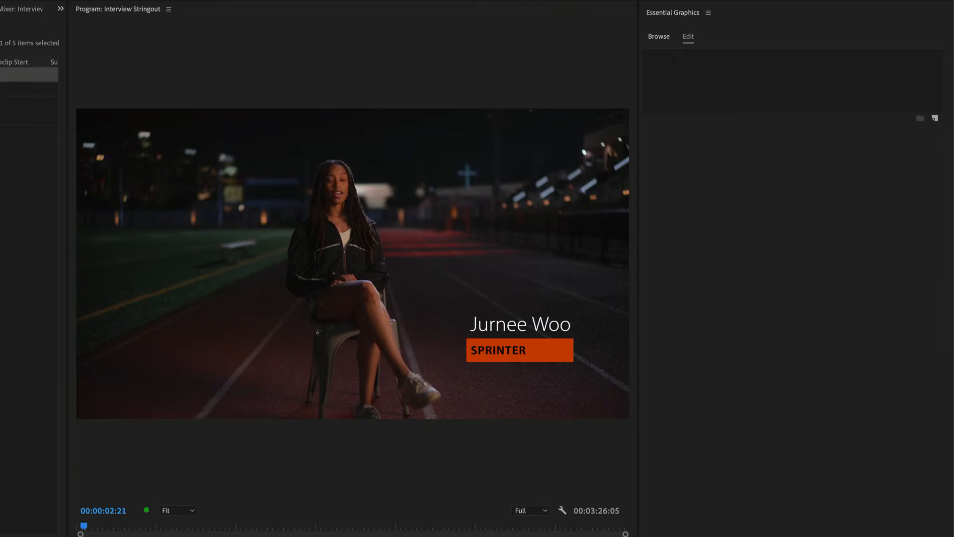
# Step: Open the lower third clip's effect controls and reveal the properties of the interviewee name text and the Job Title group
pyautogui.press('d')
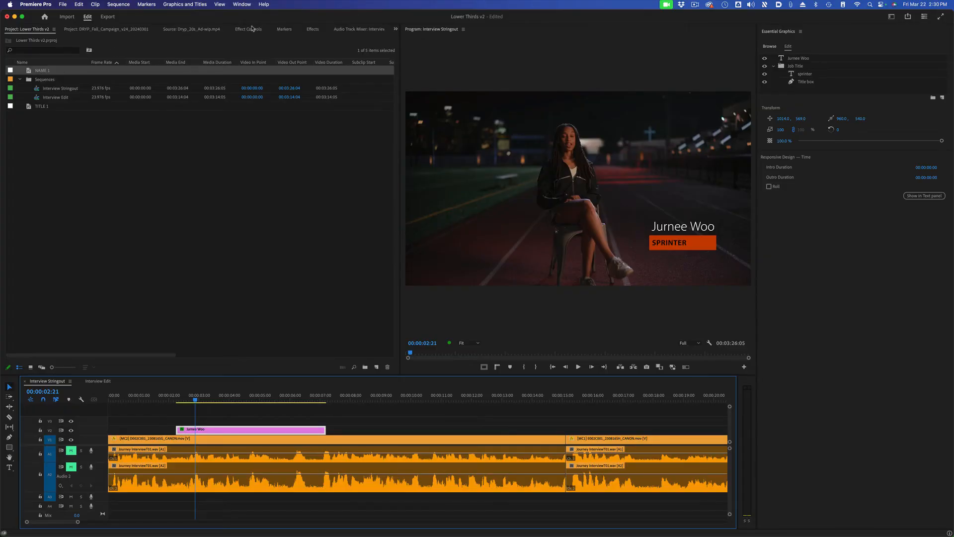
pyautogui.click(253, 30)
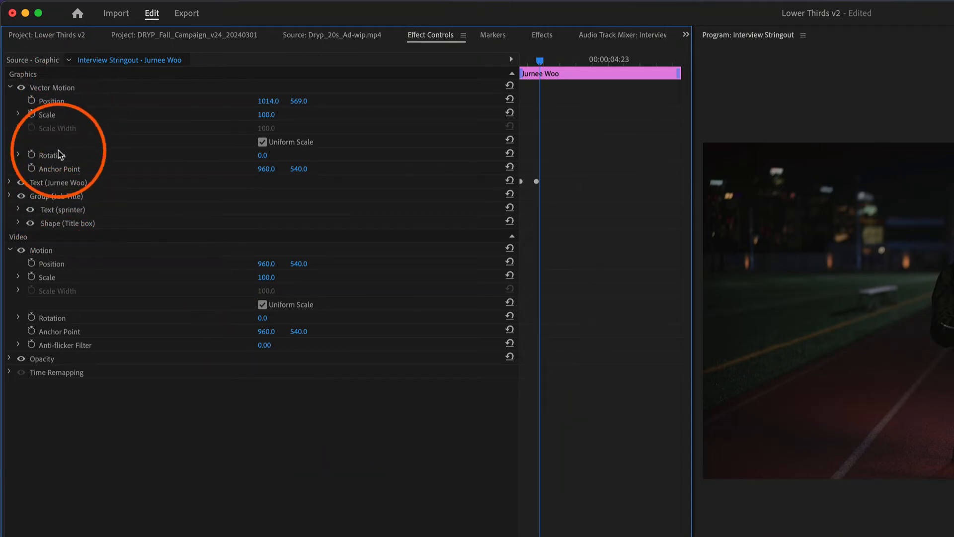
pyautogui.click(9, 184)
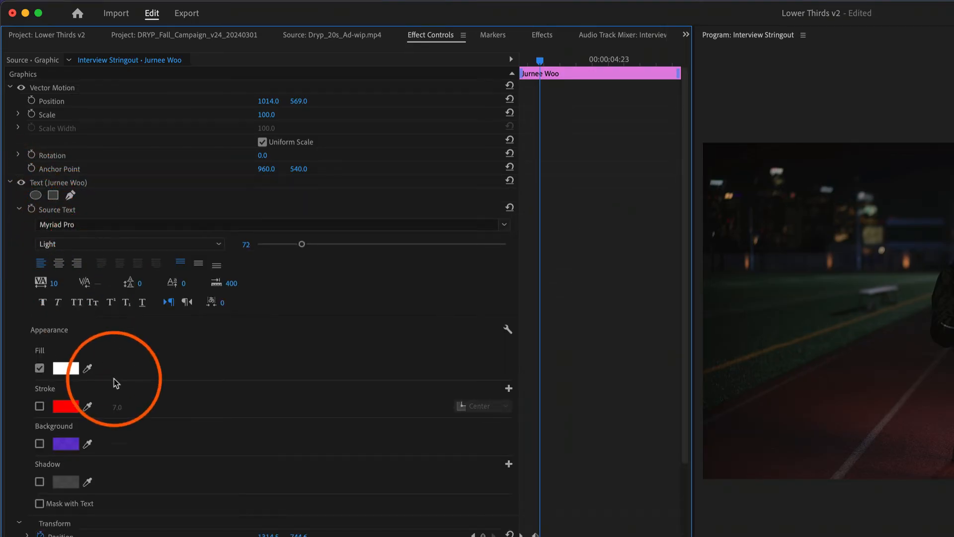
pyautogui.scroll(-1, 115, 420)
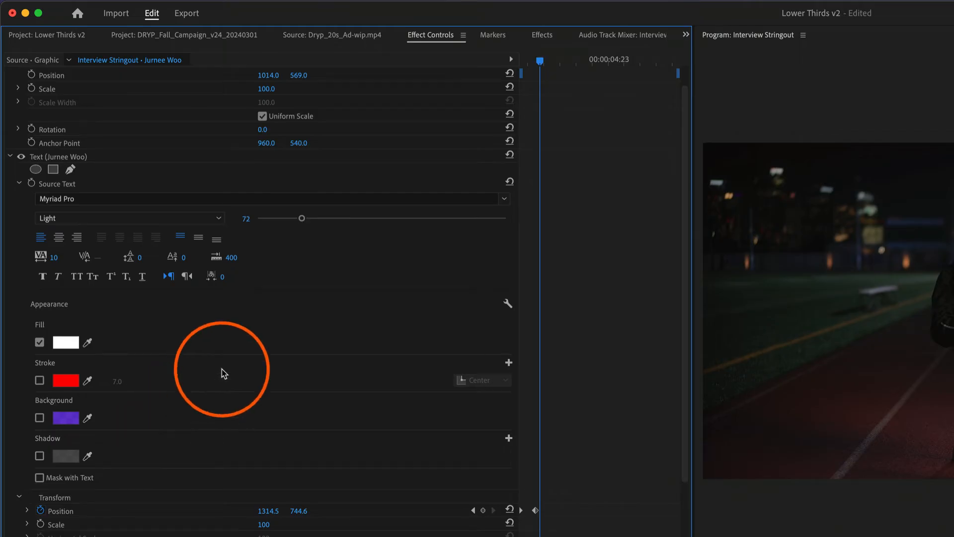
pyautogui.scroll(-5, 222, 369)
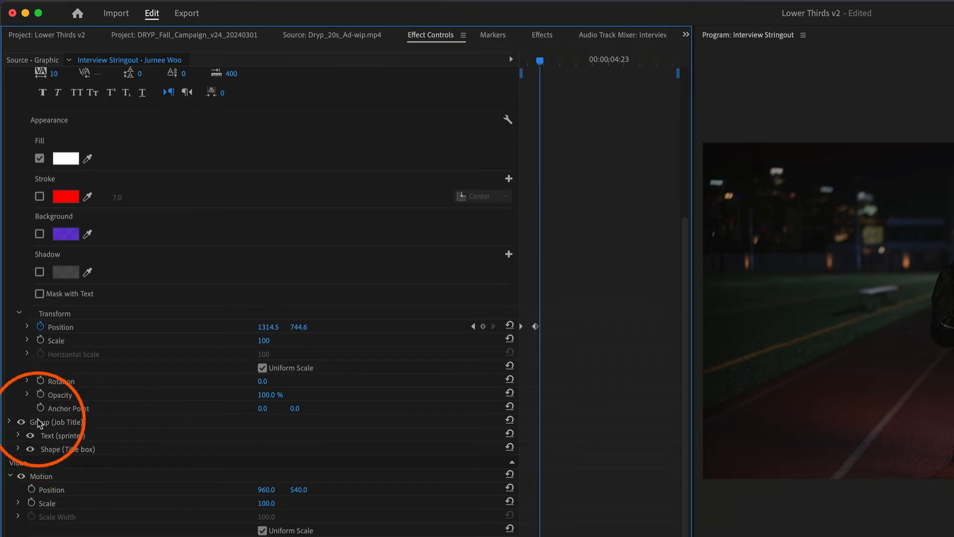
pyautogui.click(70, 421)
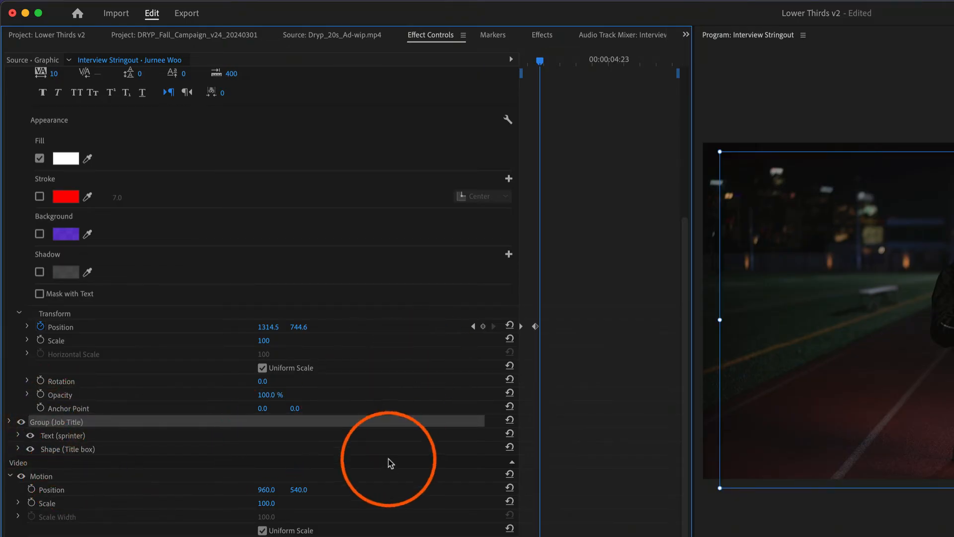
pyautogui.click(10, 421)
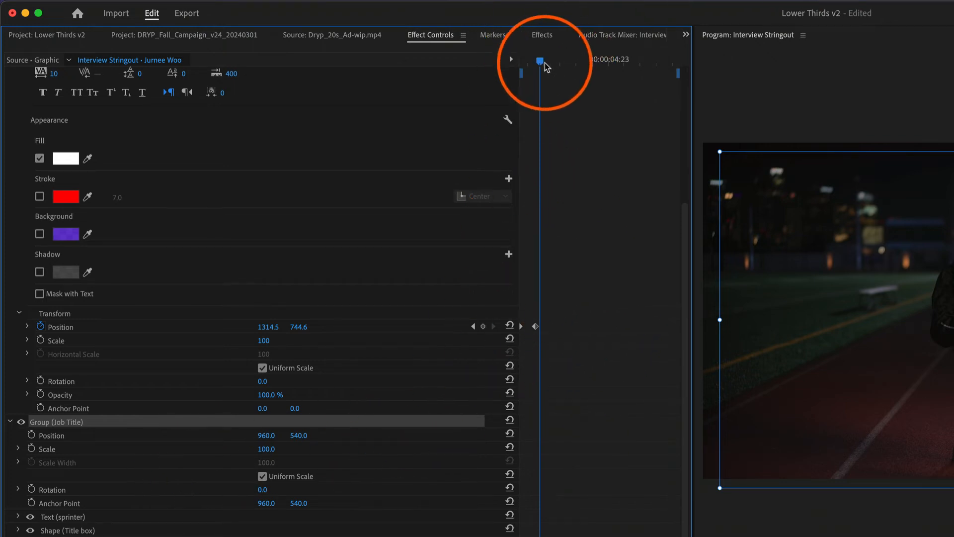
# Step: Keyframe the Job Title group's position from the name's second keyframe to 12 frames later, and move its first keyframe horizontally out of frame
pyautogui.moveTo(542, 62); pyautogui.dragTo(538, 61)
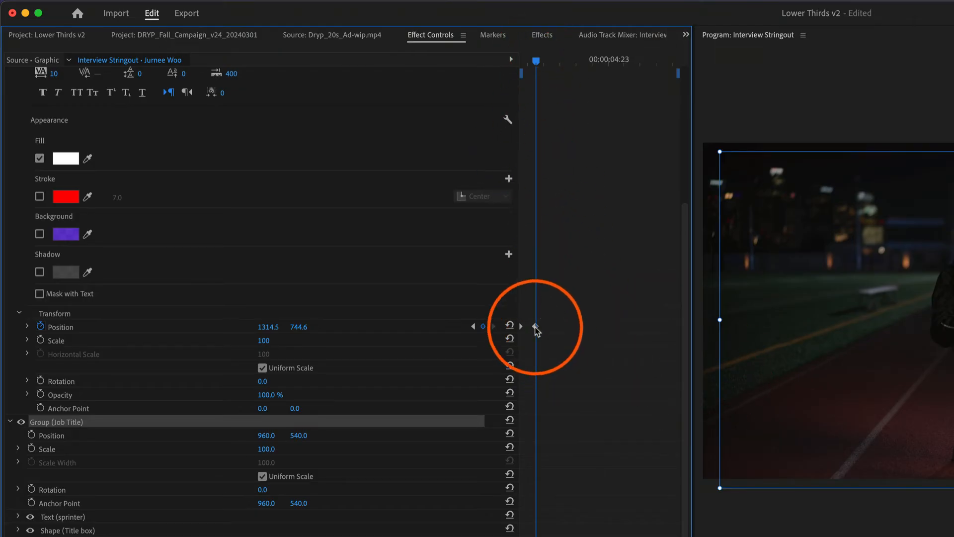
pyautogui.click(536, 327)
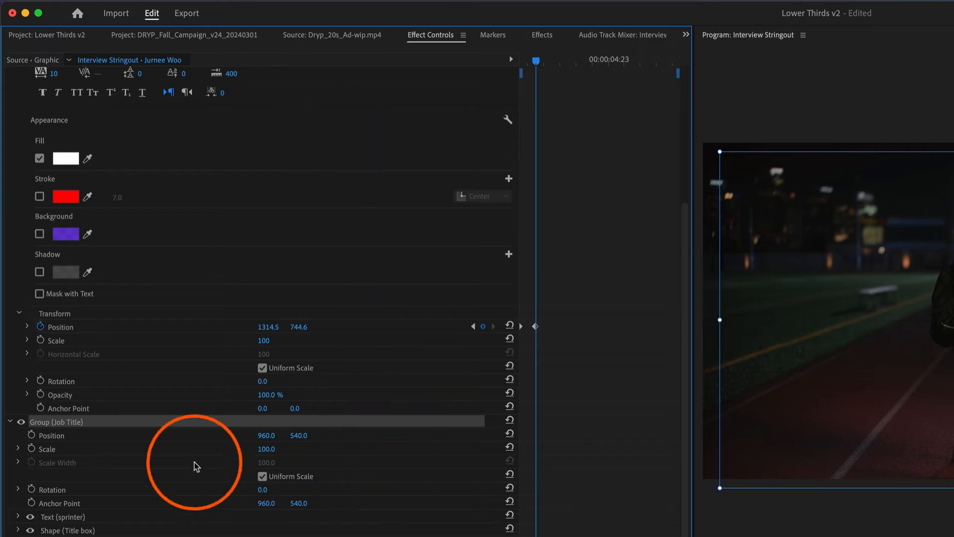
pyautogui.click(32, 435)
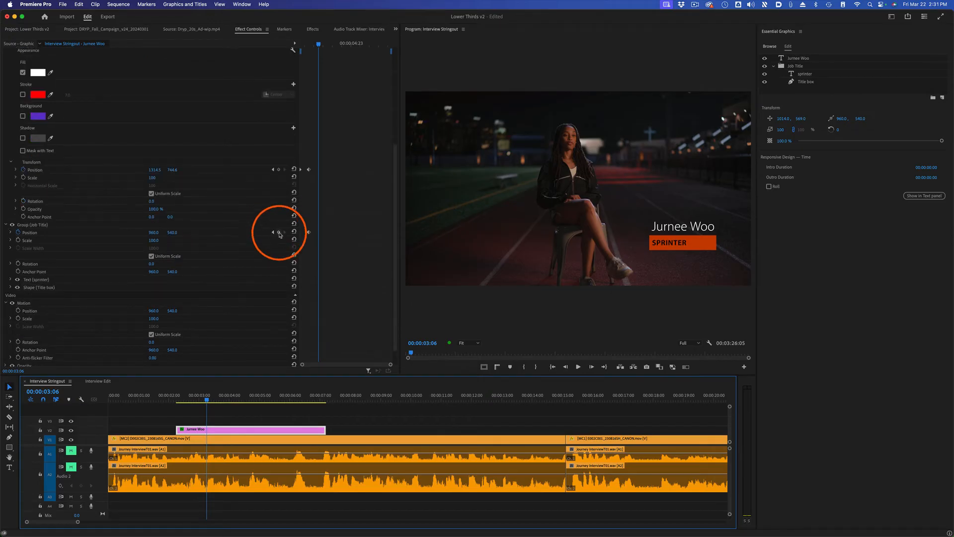
pyautogui.click(279, 232)
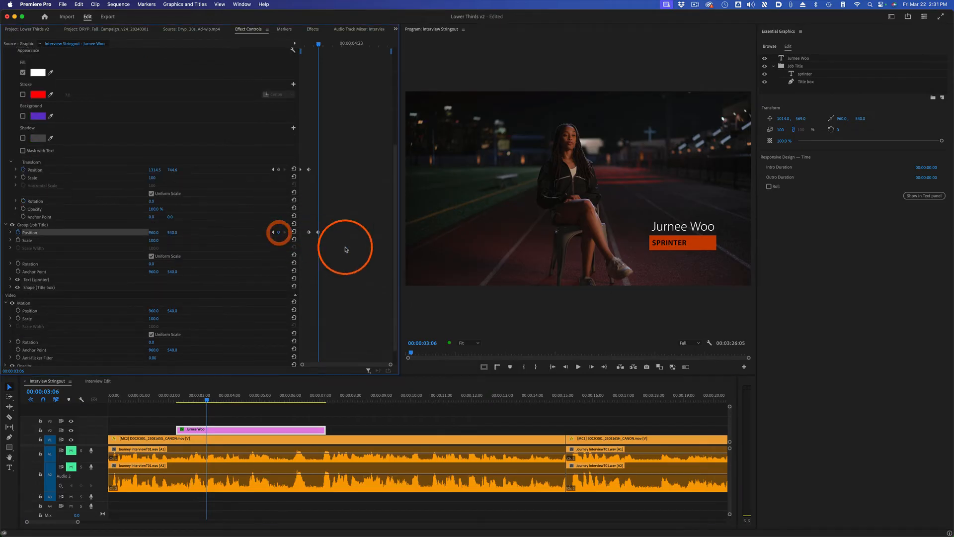
pyautogui.click(273, 232)
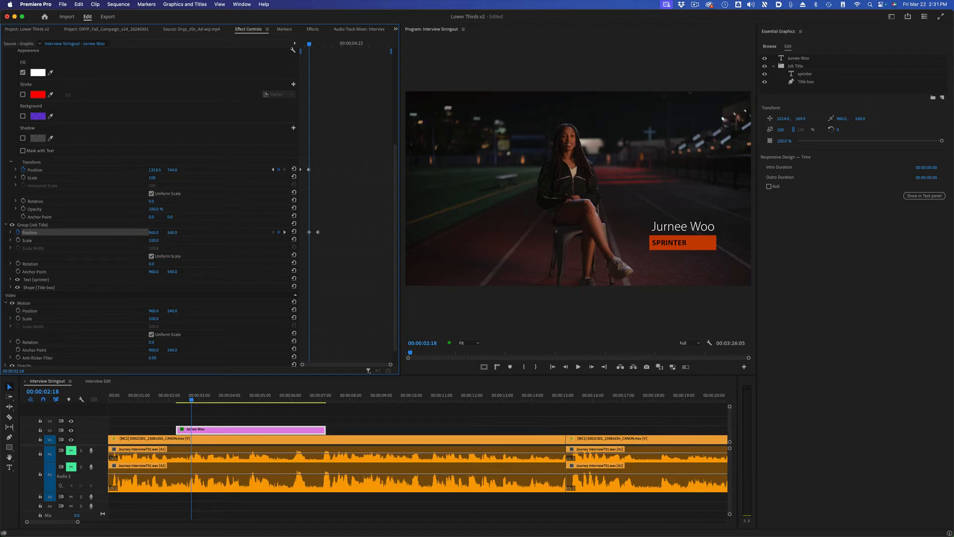
pyautogui.moveTo(154, 232); pyautogui.dragTo(258, 232)
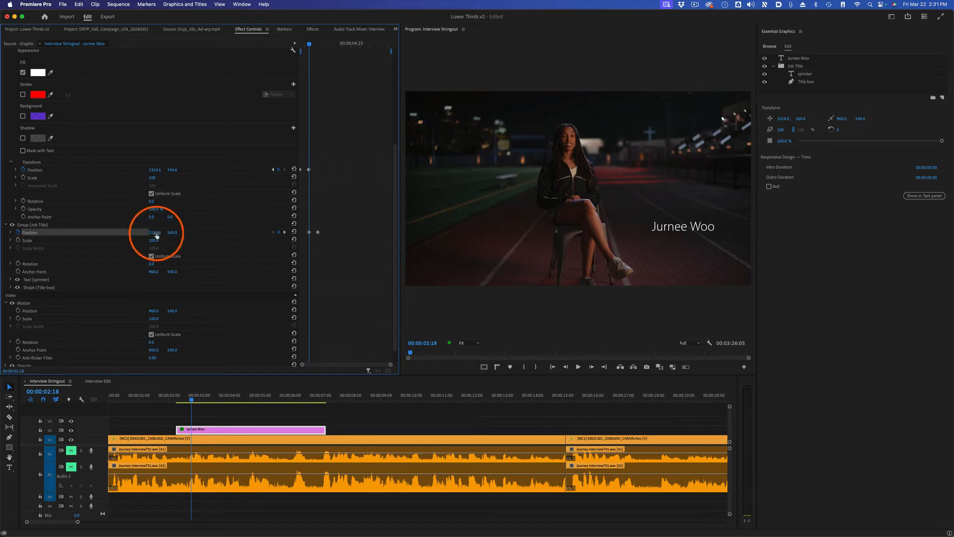
# Step: Play back the lower third from the clip's start to check the name and job title animation
pyautogui.moveTo(199, 398); pyautogui.dragTo(177, 396)
pyautogui.click(347, 421)
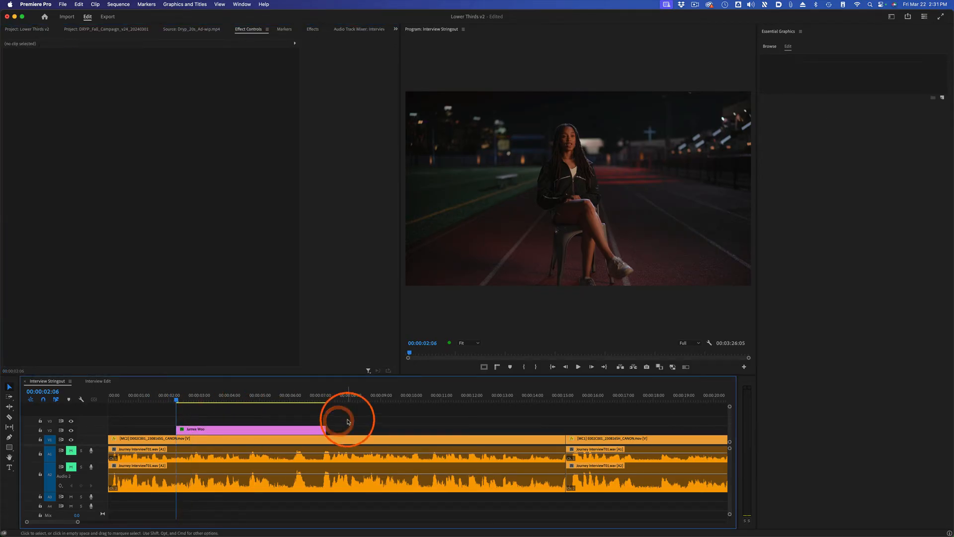
pyautogui.click(348, 422)
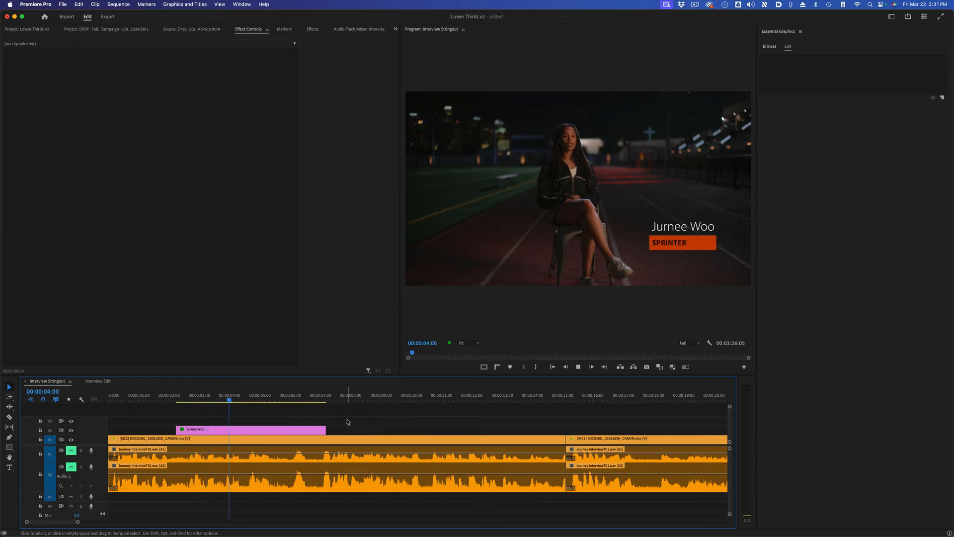
# Step: Try a horizontal Vector Motion position of 864 and a scale of 127 on the lower third clip, and undo both changes
pyautogui.click(389, 82)
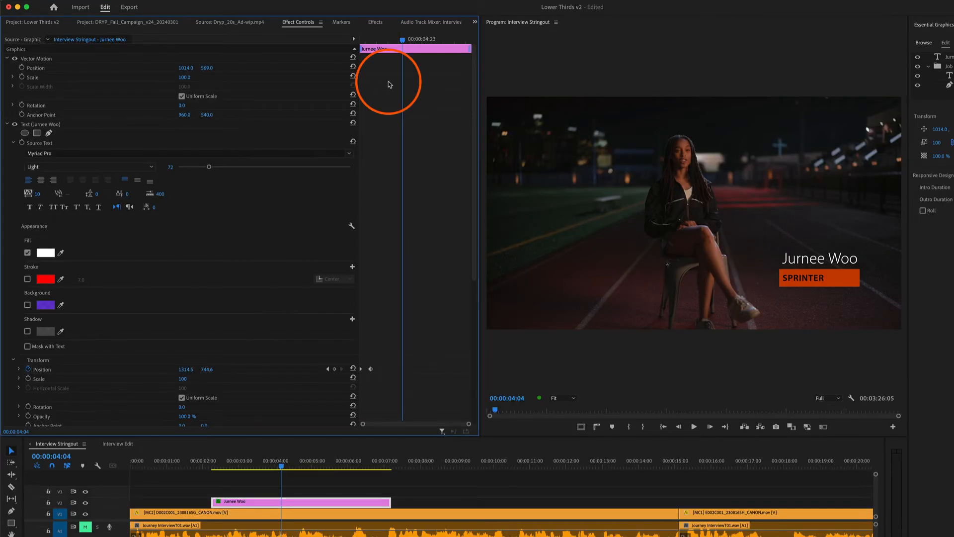
pyautogui.click(38, 60)
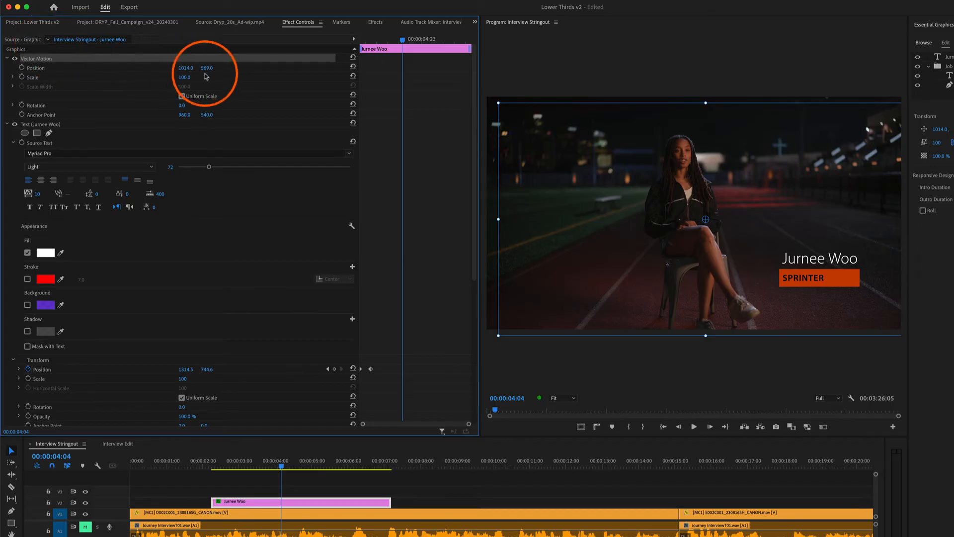
pyautogui.moveTo(186, 68); pyautogui.dragTo(111, 68)
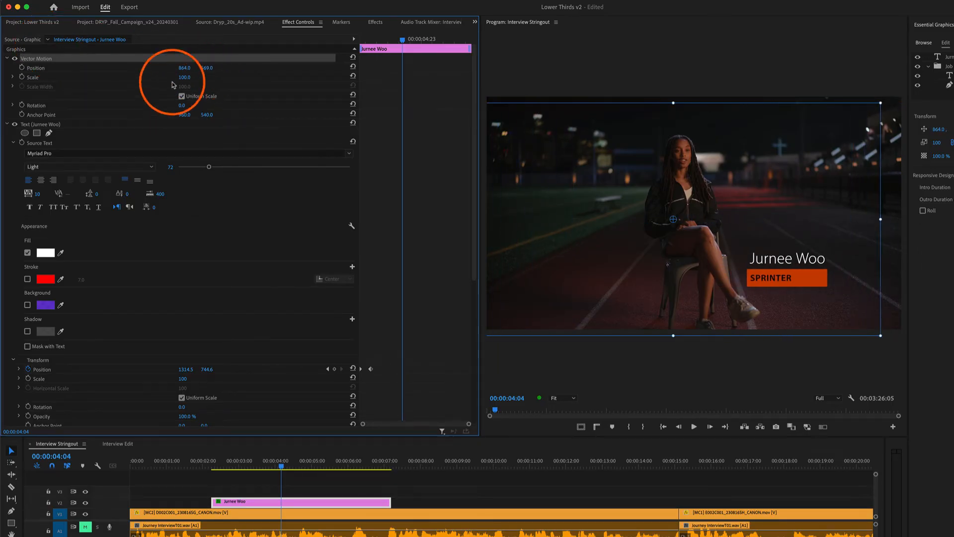
pyautogui.moveTo(184, 78)
pyautogui.mouseDown()
pyautogui.moveTo(215, 78)
pyautogui.moveTo(191, 78)
pyautogui.mouseUp()
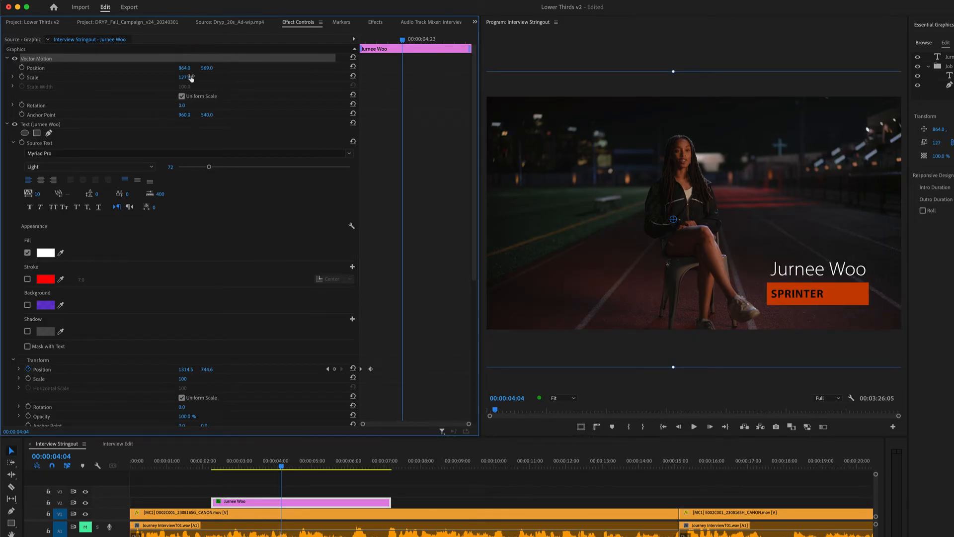
pyautogui.press('super+z')
pyautogui.press('super+z')
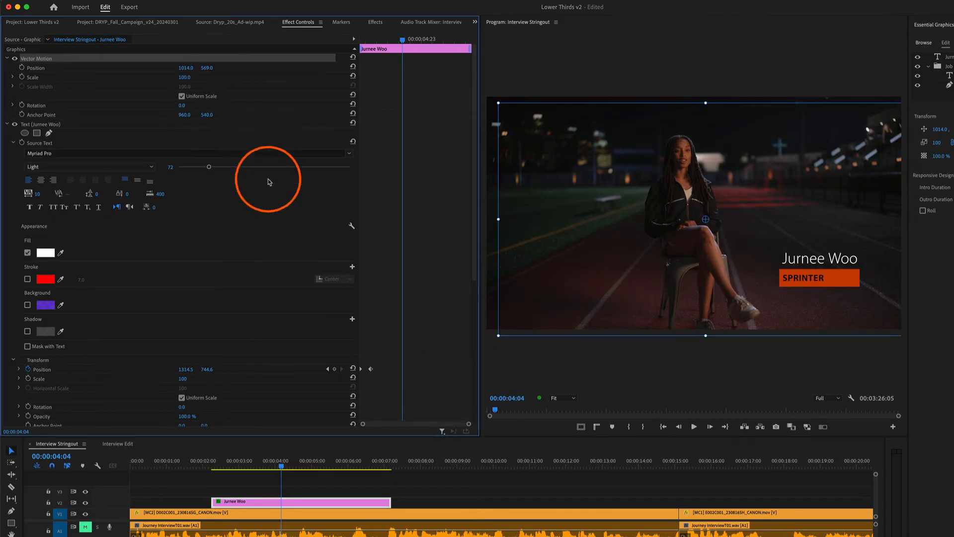
# Step: Keyframe the lower third clip's opacity from 100% at 00:00:06:15 to 0% at the clip's end
pyautogui.scroll(-8, 401, 216)
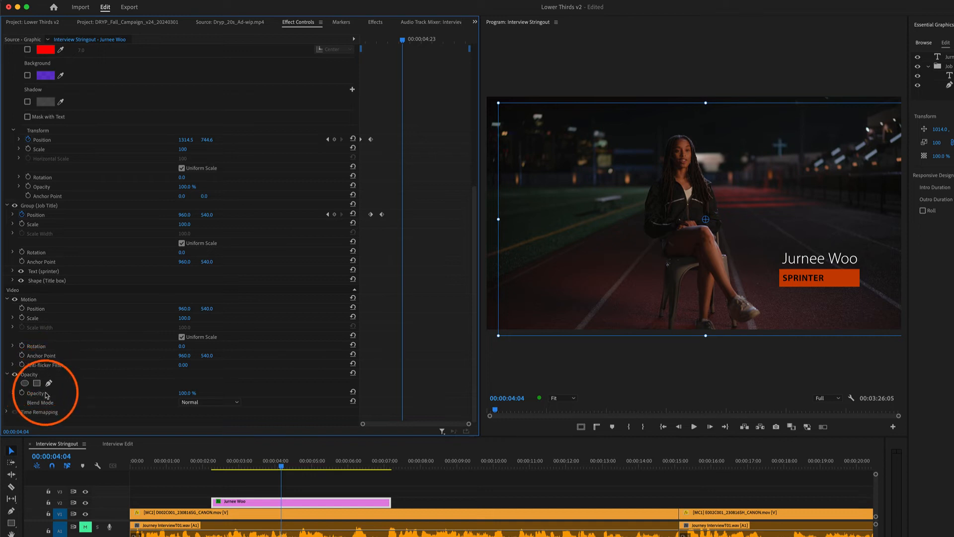
pyautogui.click(383, 465)
pyautogui.moveTo(383, 465); pyautogui.dragTo(392, 465)
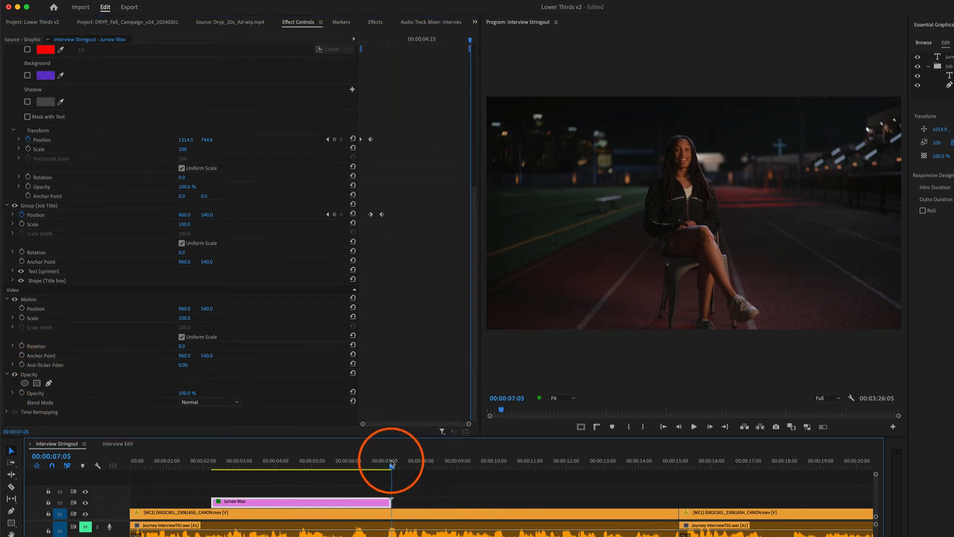
pyautogui.click(372, 502)
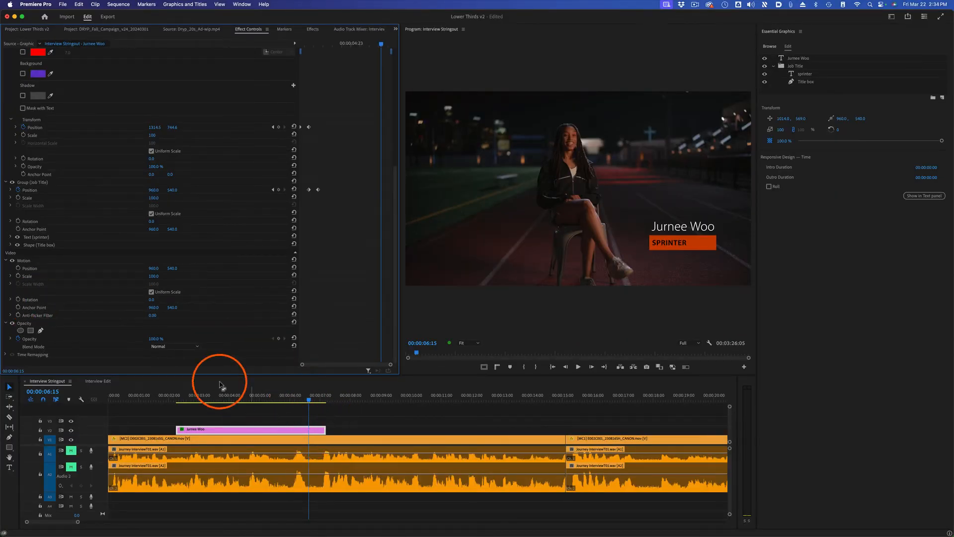
pyautogui.click(279, 339)
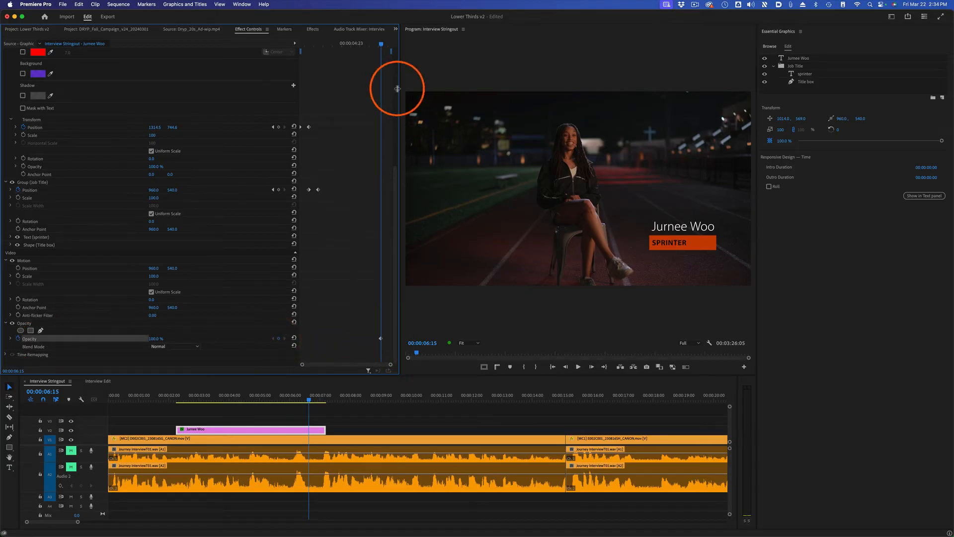
pyautogui.moveTo(311, 401); pyautogui.dragTo(326, 402)
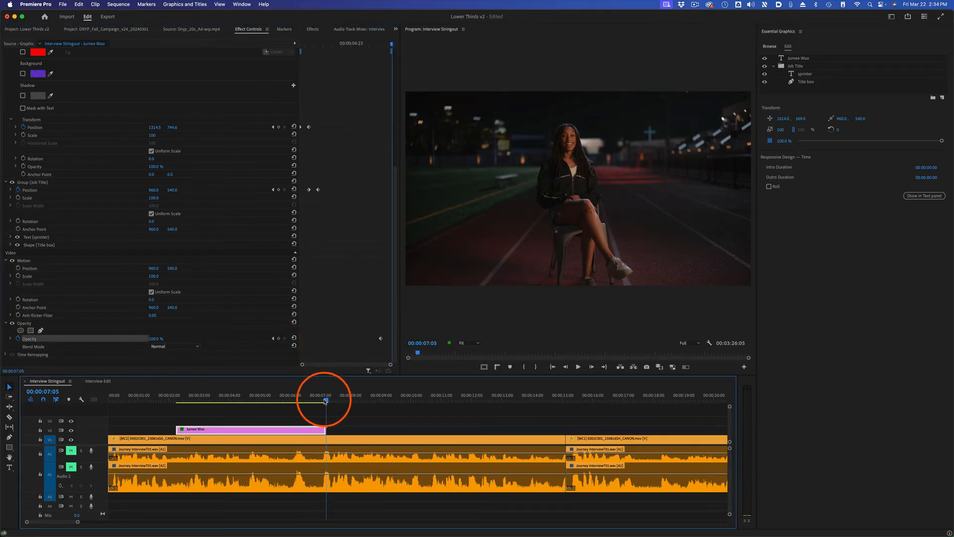
pyautogui.click(156, 339)
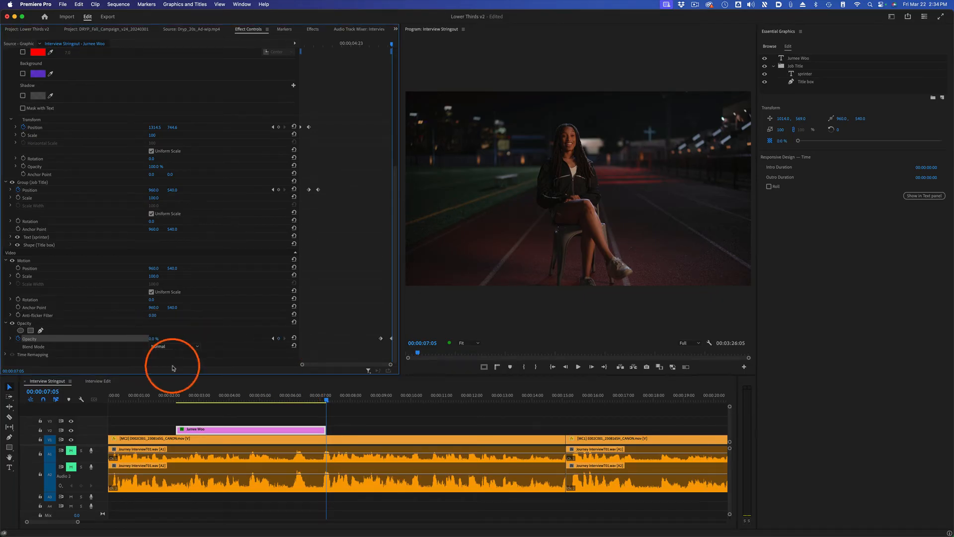
# Step: Play back the end of the lower third clip to check the fade-out, and return to 00:00:06:08
pyautogui.click(316, 399)
pyautogui.press('space')
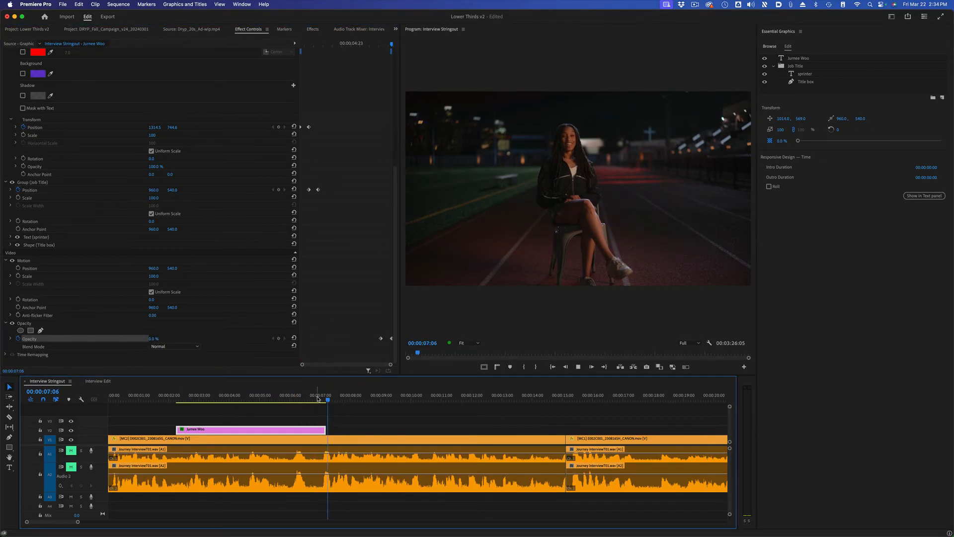
pyautogui.moveTo(317, 398); pyautogui.dragTo(300, 399)
pyautogui.click(294, 414)
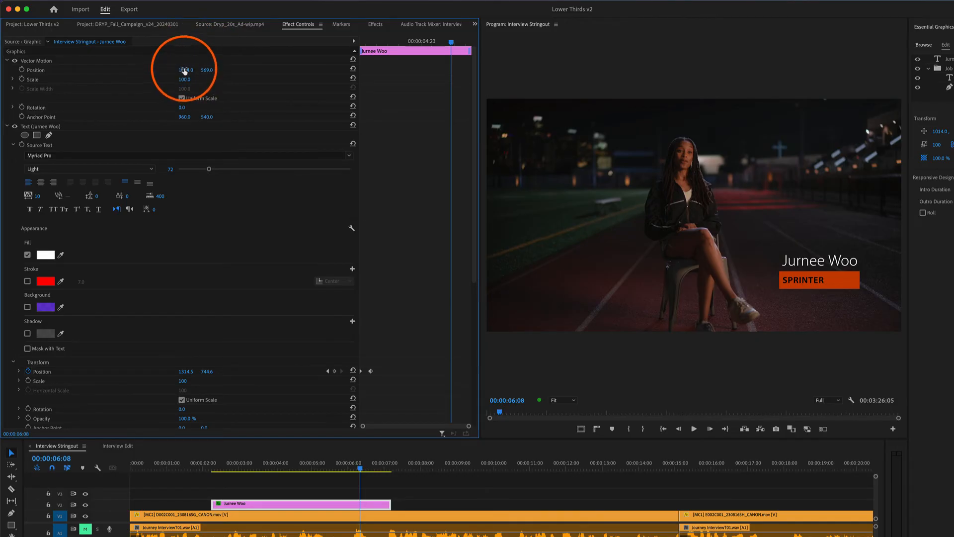
# Step: Try horizontal positions of 1097 for Vector Motion, 313 for Motion and 1640 for Vector Motion on the lower third clip
pyautogui.moveTo(188, 74)
pyautogui.mouseDown()
pyautogui.moveTo(198, 73)
pyautogui.moveTo(171, 74)
pyautogui.moveTo(219, 74)
pyautogui.moveTo(48, 73)
pyautogui.moveTo(234, 74)
pyautogui.moveTo(201, 73)
pyautogui.mouseUp()
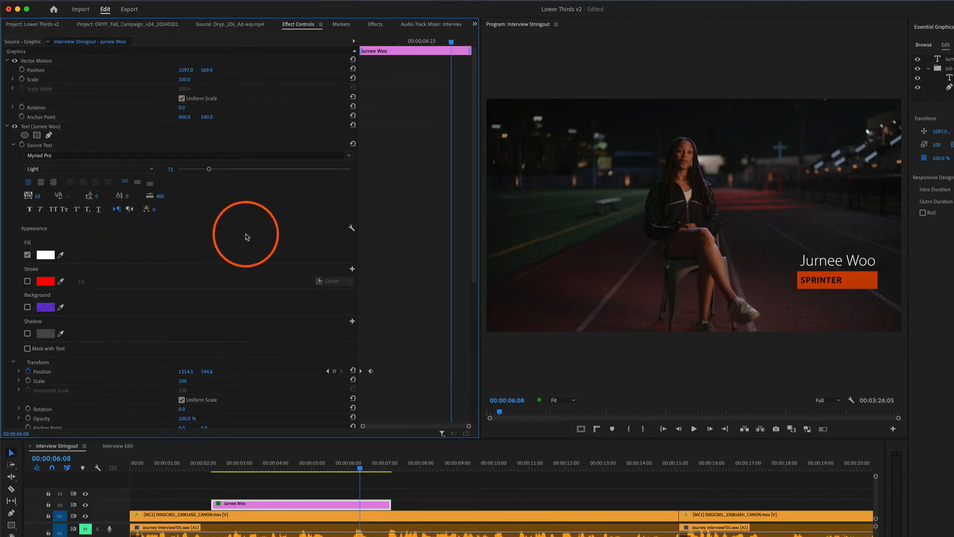
pyautogui.scroll(-1, 233, 243)
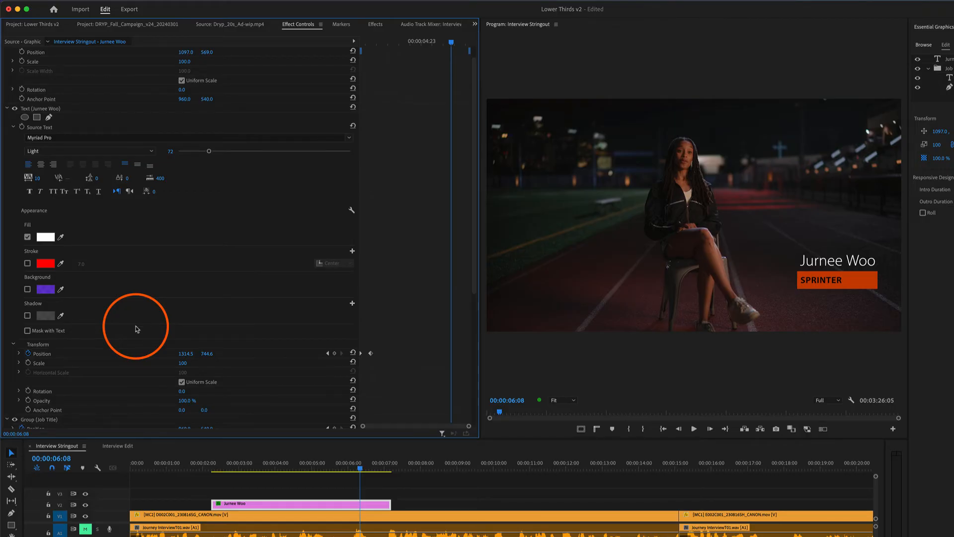
pyautogui.moveTo(475, 178); pyautogui.dragTo(477, 316)
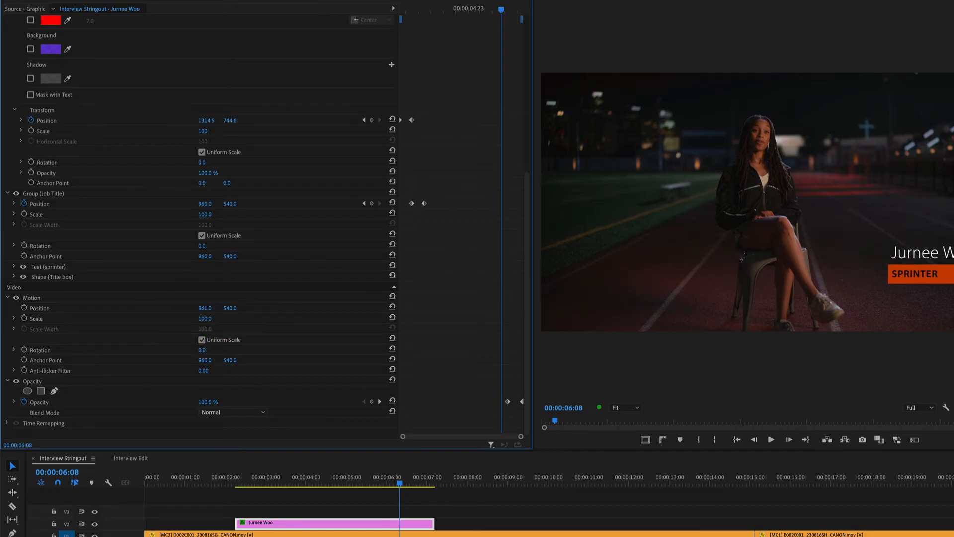
pyautogui.moveTo(205, 308); pyautogui.dragTo(120, 308)
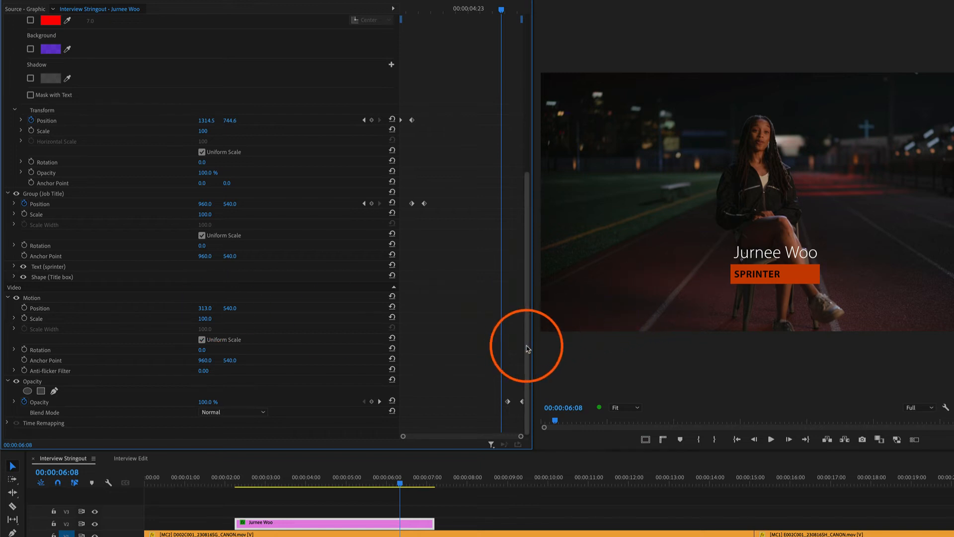
pyautogui.moveTo(527, 345); pyautogui.dragTo(535, 38)
pyautogui.moveTo(206, 40); pyautogui.dragTo(264, 41)
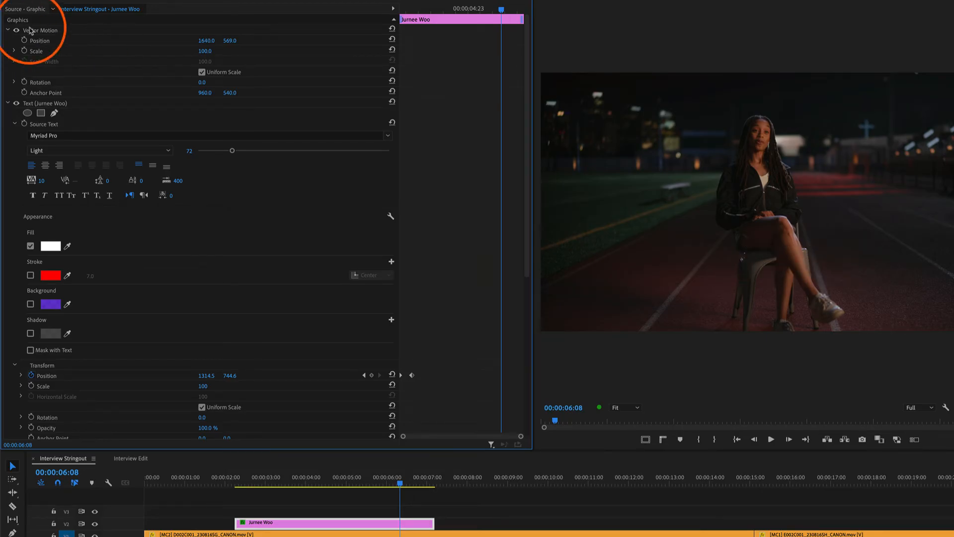
# Step: Compare the bounding boxes of the lower third's Vector Motion and Motion effects, and return to the clip's start
pyautogui.click(51, 32)
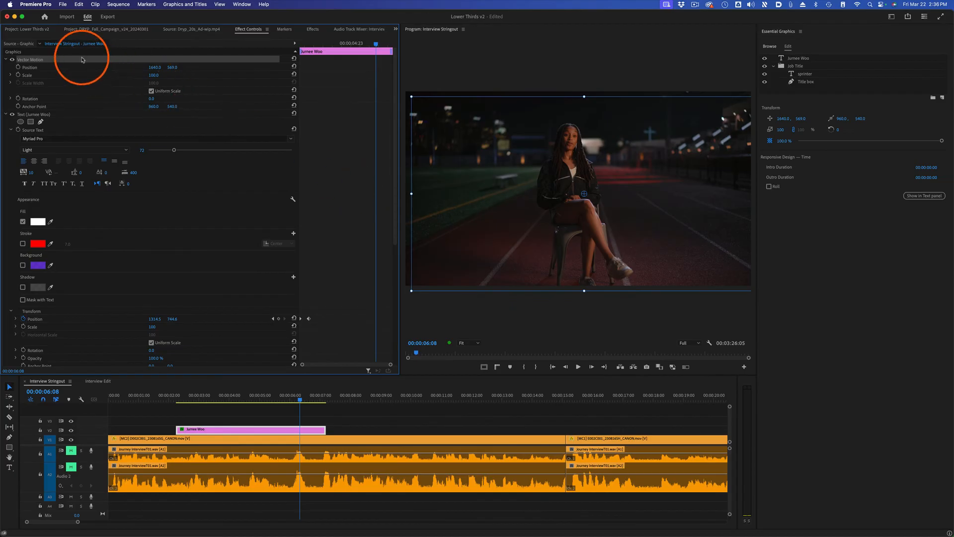
pyautogui.scroll(-5, 242, 200)
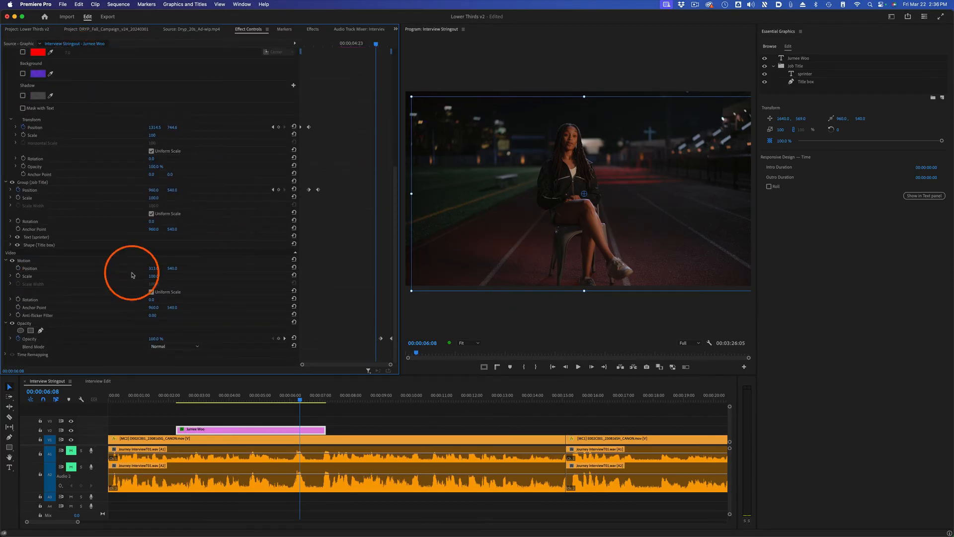
pyautogui.click(44, 263)
pyautogui.click(525, 166)
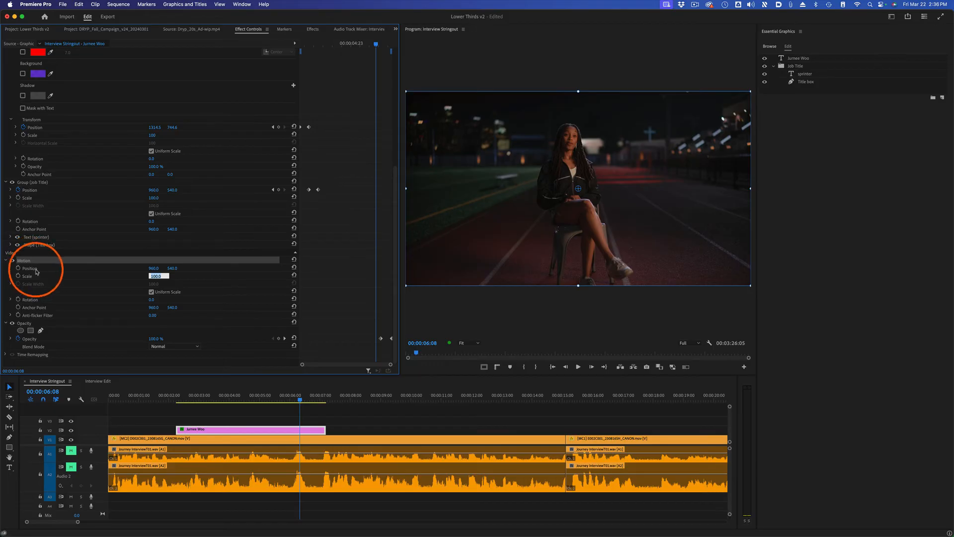
pyautogui.click(58, 273)
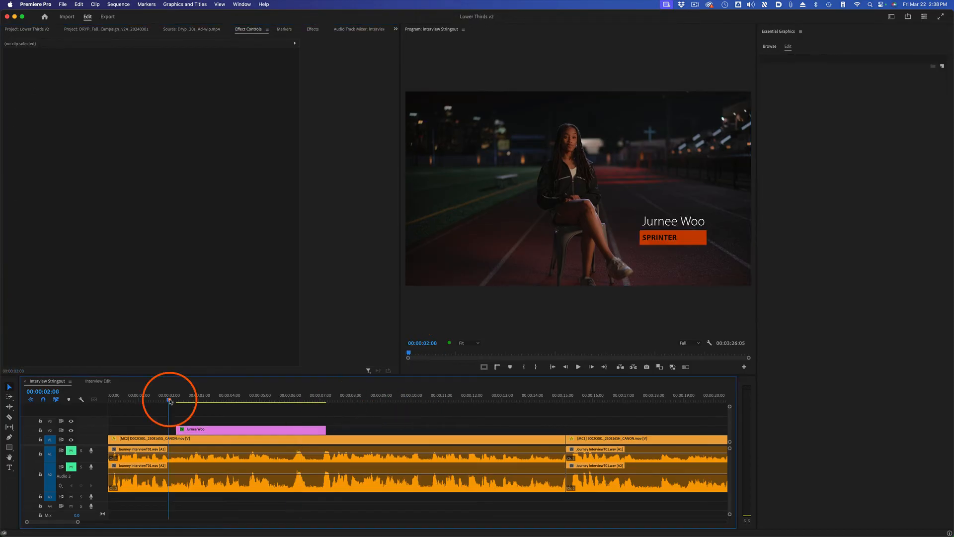
pyautogui.click(174, 400)
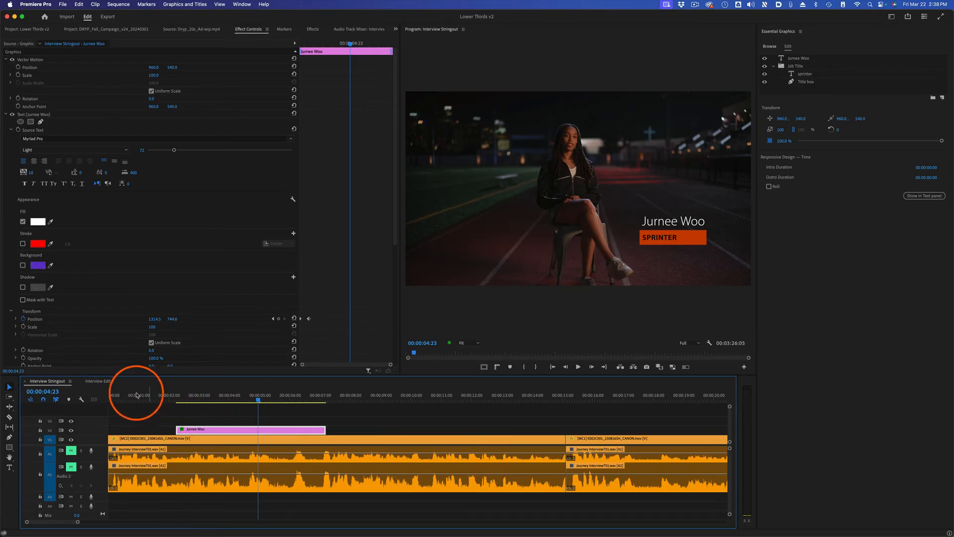
# Step: In the Interview Edit sequence, mute audio tracks A1 and A2, collapse the V1 track, and play from the start to 00:00:03:22
pyautogui.click(100, 382)
pyautogui.moveTo(160, 397); pyautogui.dragTo(106, 396)
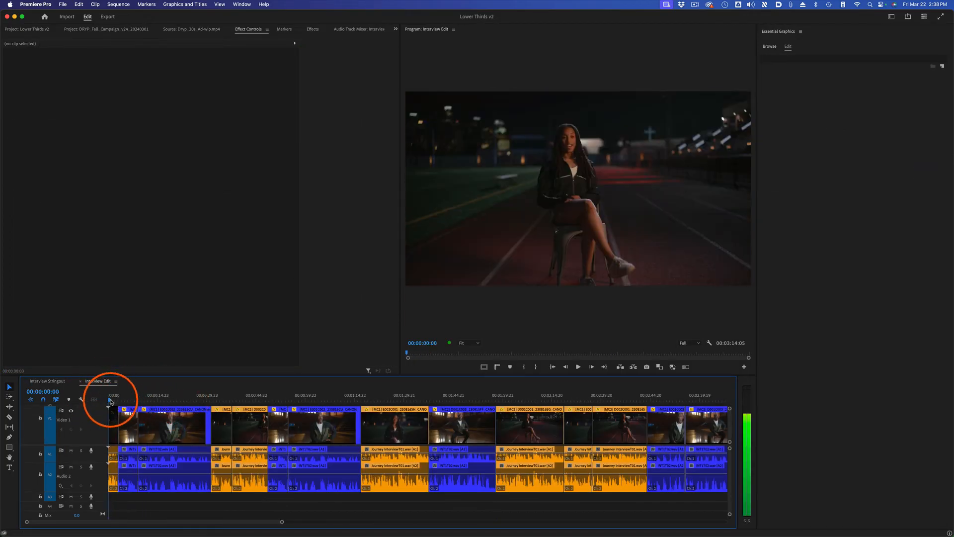
pyautogui.click(72, 451)
pyautogui.click(72, 467)
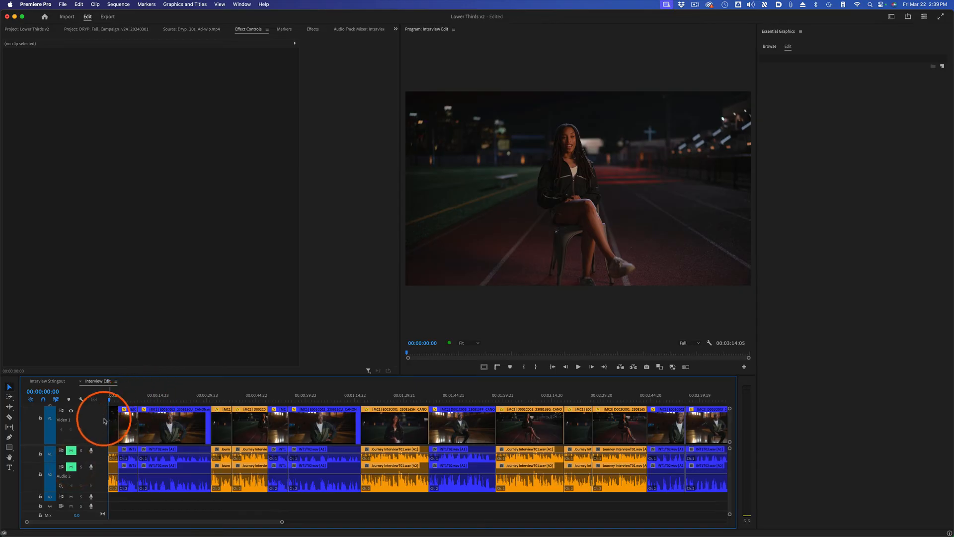
pyautogui.doubleClick(101, 421)
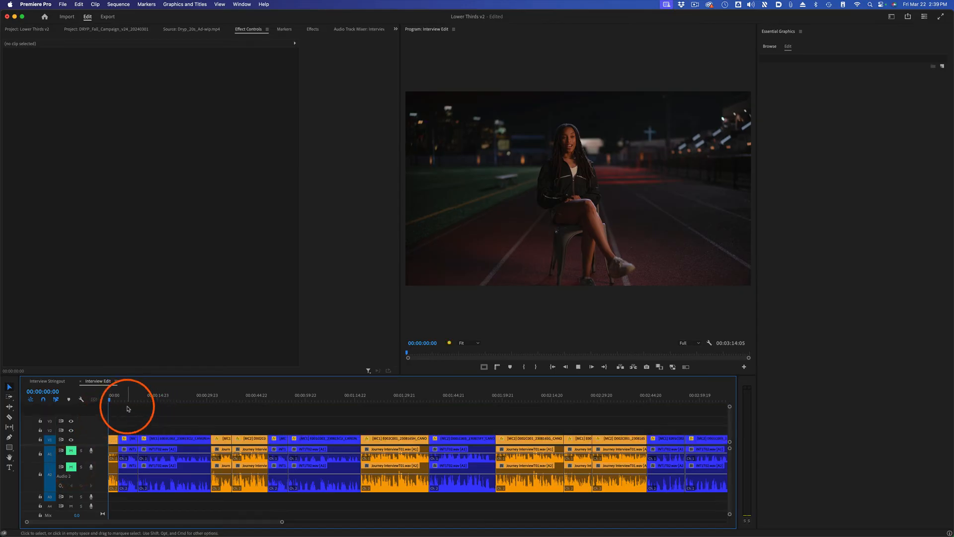
pyautogui.press('space')
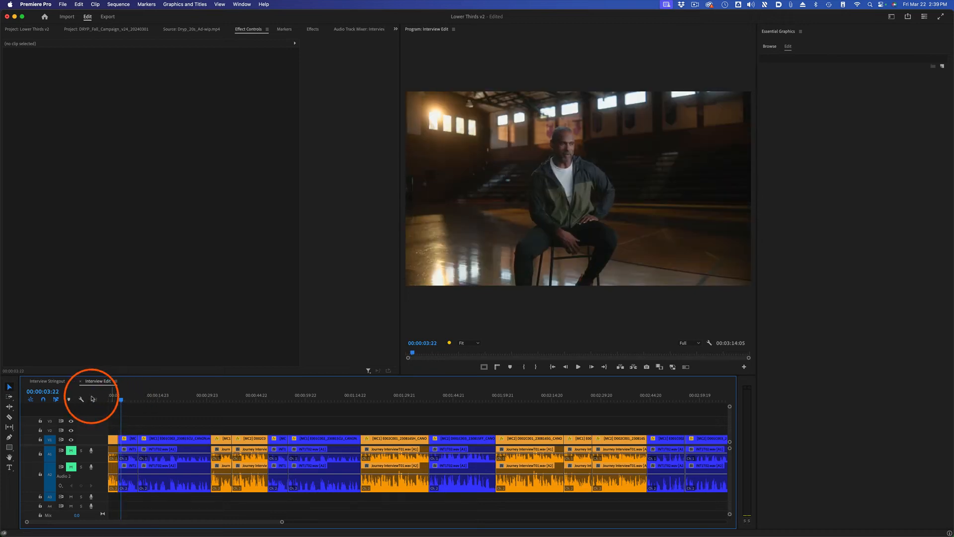
# Step: Copy the lower third clip from the Interview Stringout sequence and paste it on V2 at the start of Interview Edit
pyautogui.click(50, 381)
pyautogui.click(194, 416)
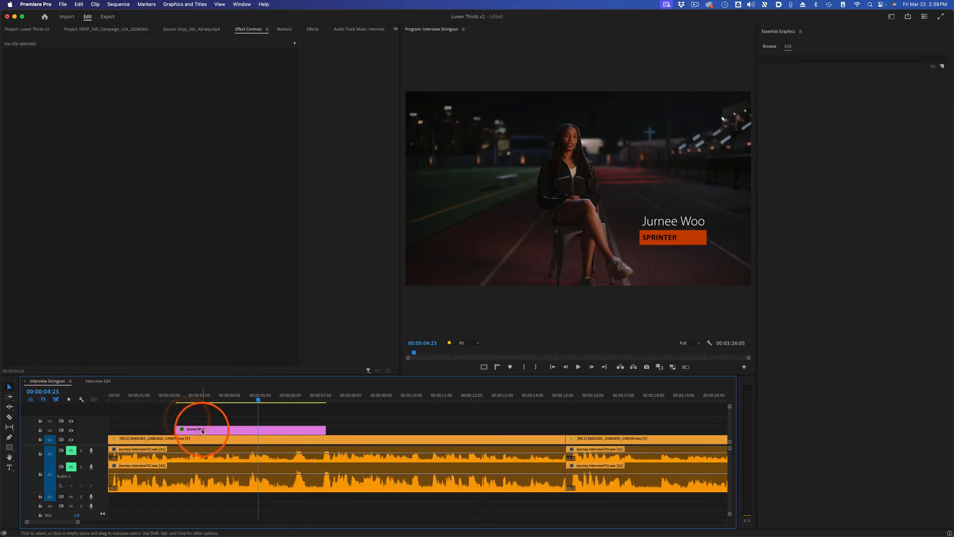
pyautogui.click(202, 429)
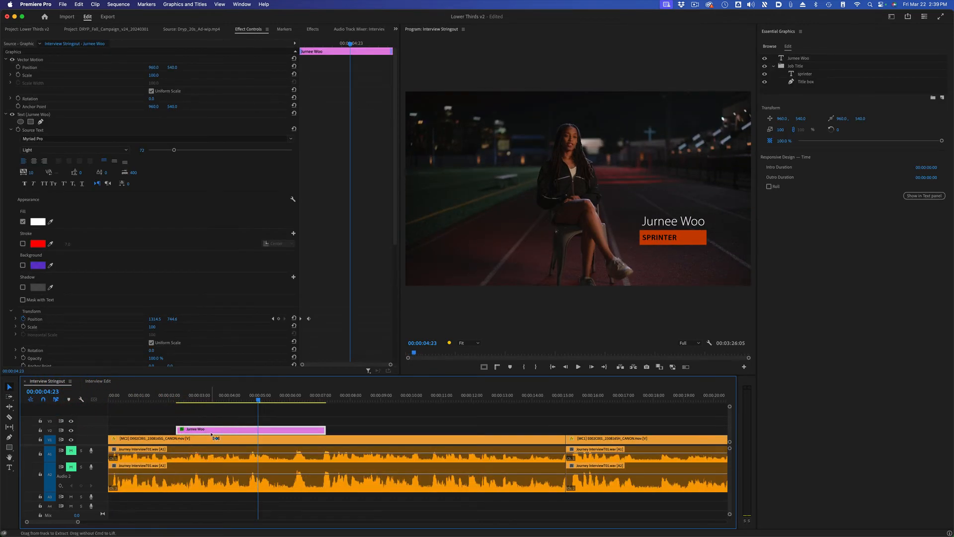
pyautogui.click(97, 381)
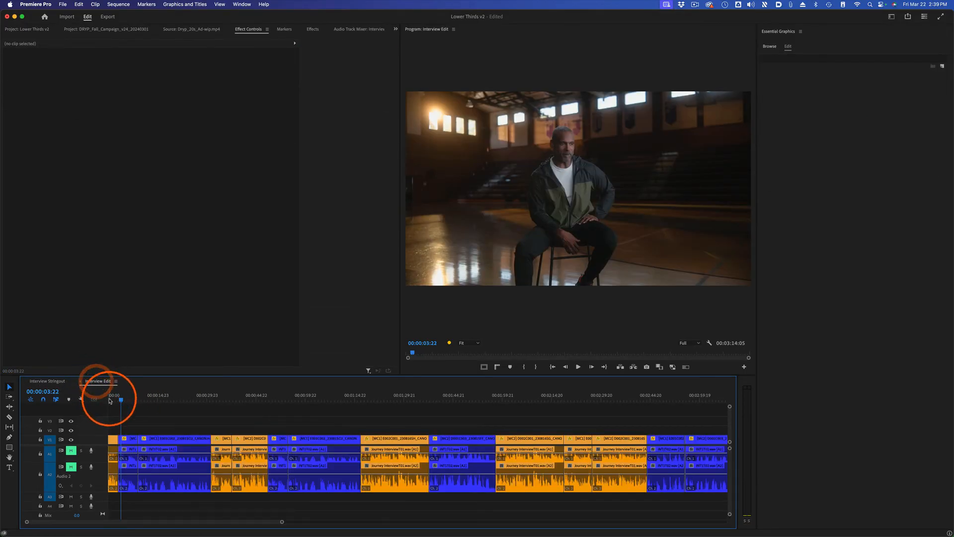
pyautogui.press('Home')
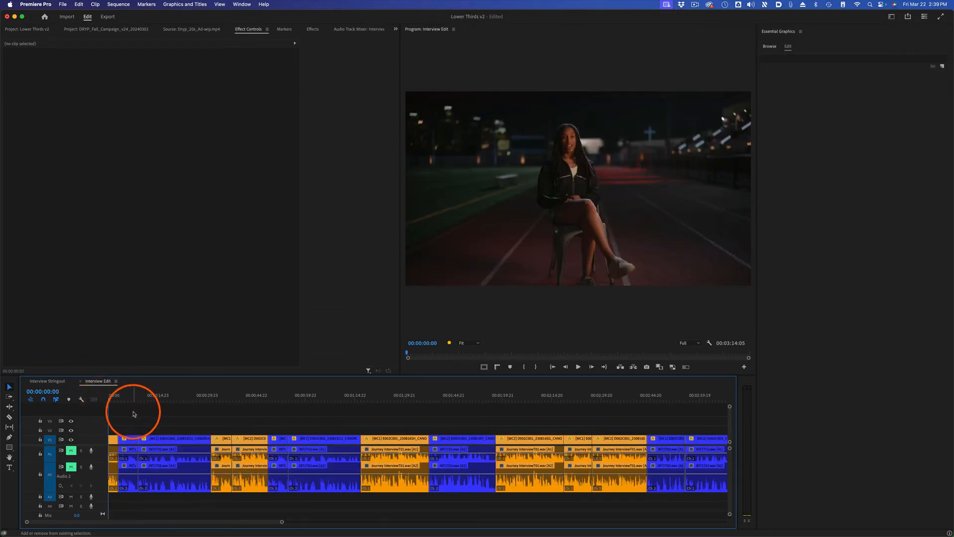
pyautogui.press('super+shift+v')
pyautogui.press('super+z')
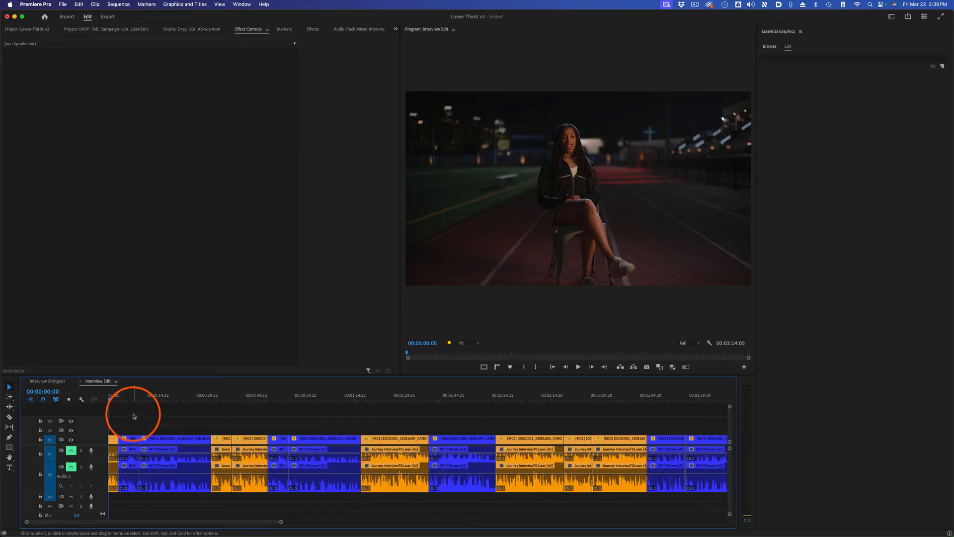
pyautogui.press('super+v')
# Step: Scrub through the pasted lower third across the first cut to check its timing against the interview clips
pyautogui.click(114, 395)
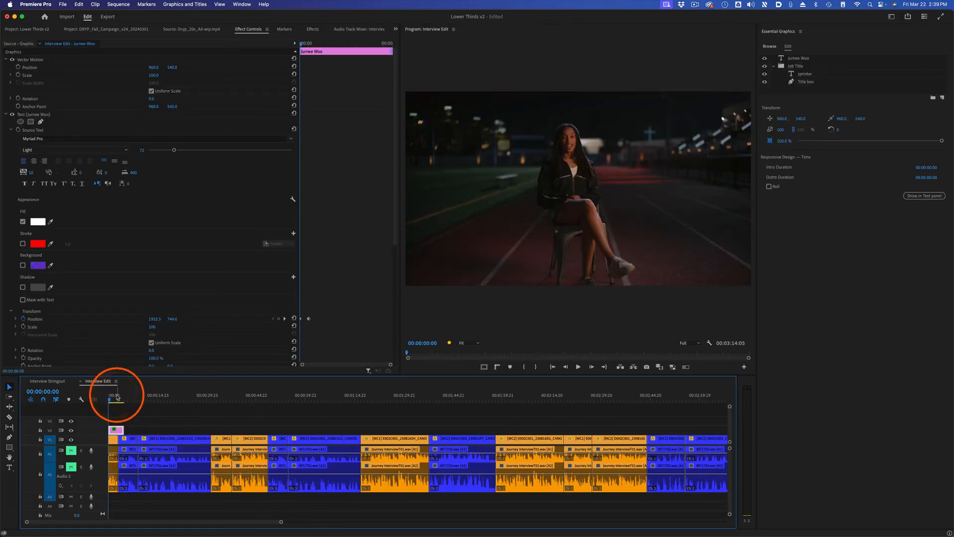
pyautogui.press('=')
pyautogui.press('=')
pyautogui.press('=')
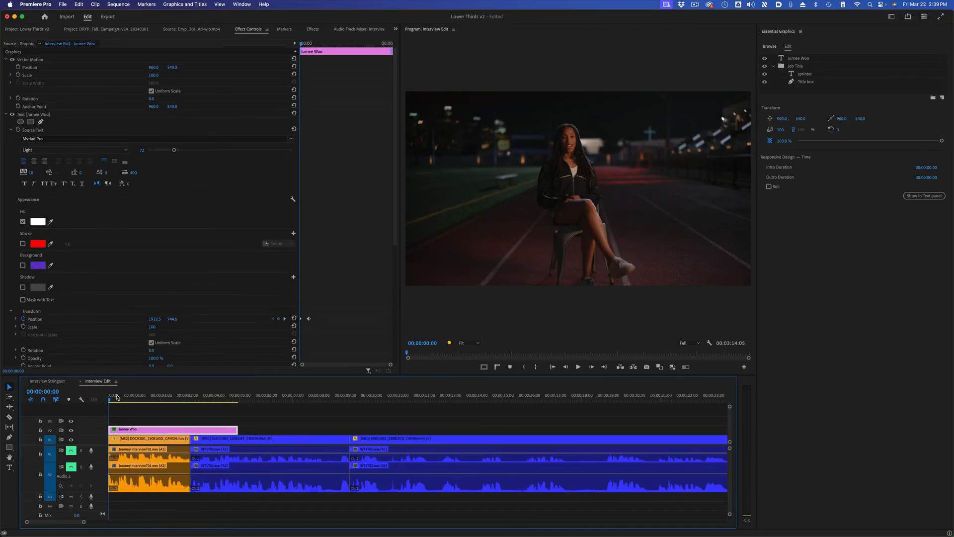
pyautogui.moveTo(173, 395); pyautogui.dragTo(190, 429)
pyautogui.click(174, 397)
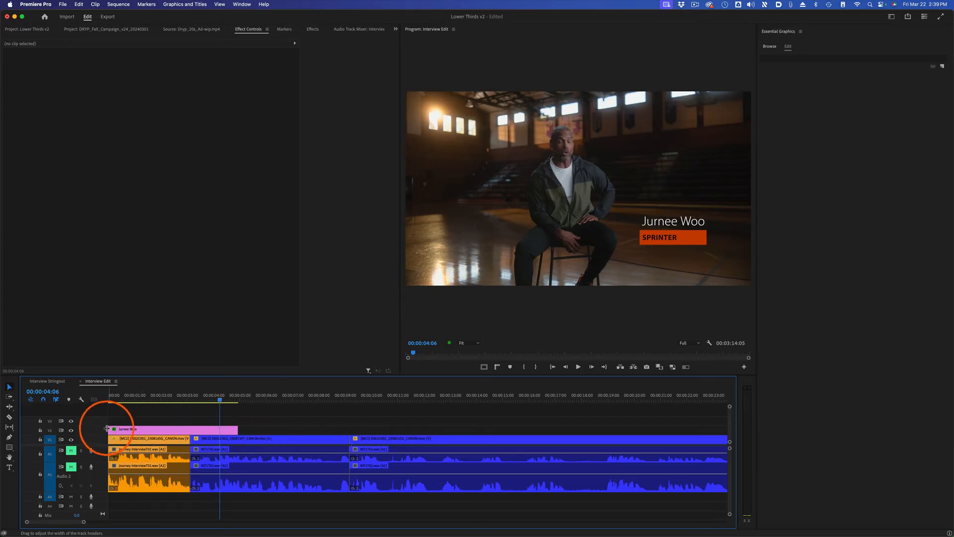
# Step: Try trimming the head of the lower third with the clip moved back to the sequence start, and play it back
pyautogui.moveTo(110, 429)
pyautogui.mouseDown()
pyautogui.moveTo(160, 424)
pyautogui.moveTo(125, 434)
pyautogui.mouseUp()
pyautogui.click(107, 399)
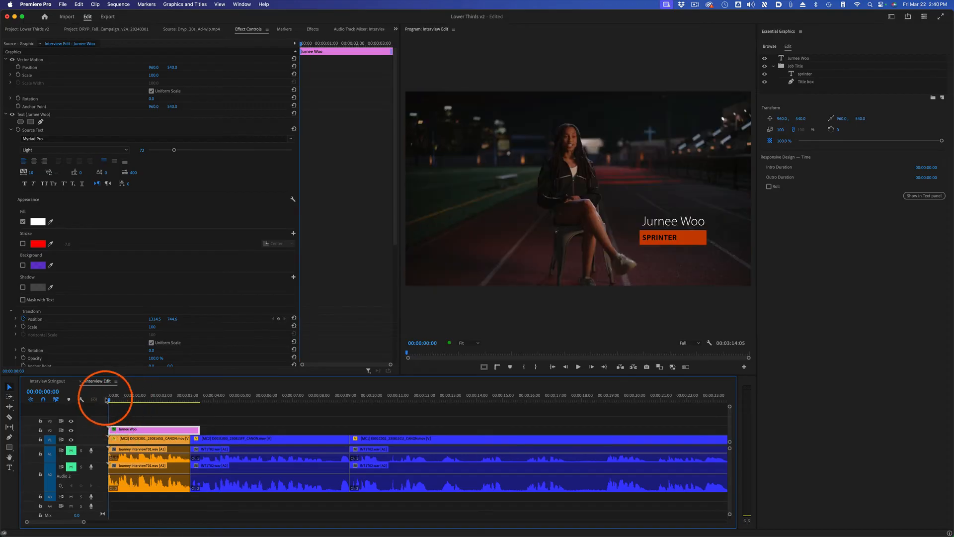
pyautogui.press('space')
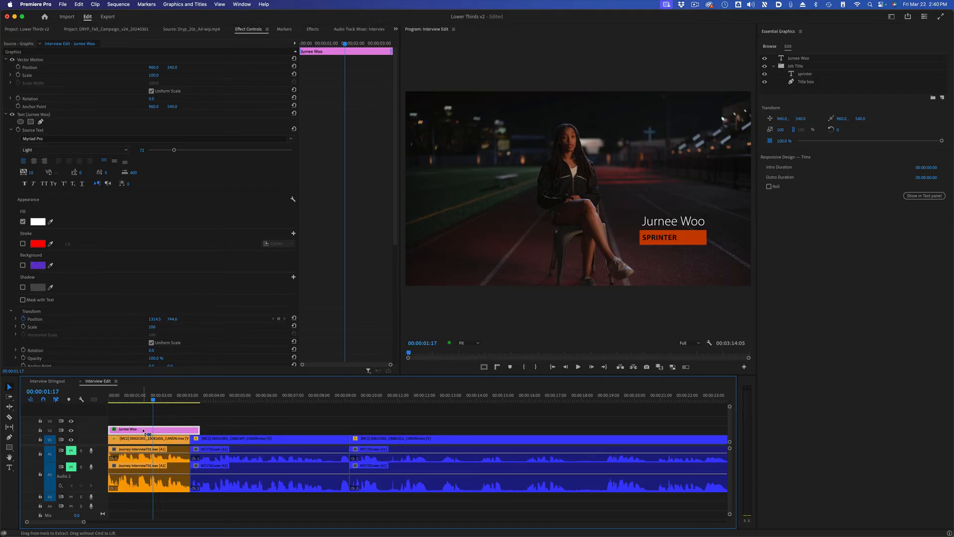
pyautogui.press('super+z')
pyautogui.moveTo(141, 429); pyautogui.dragTo(110, 429)
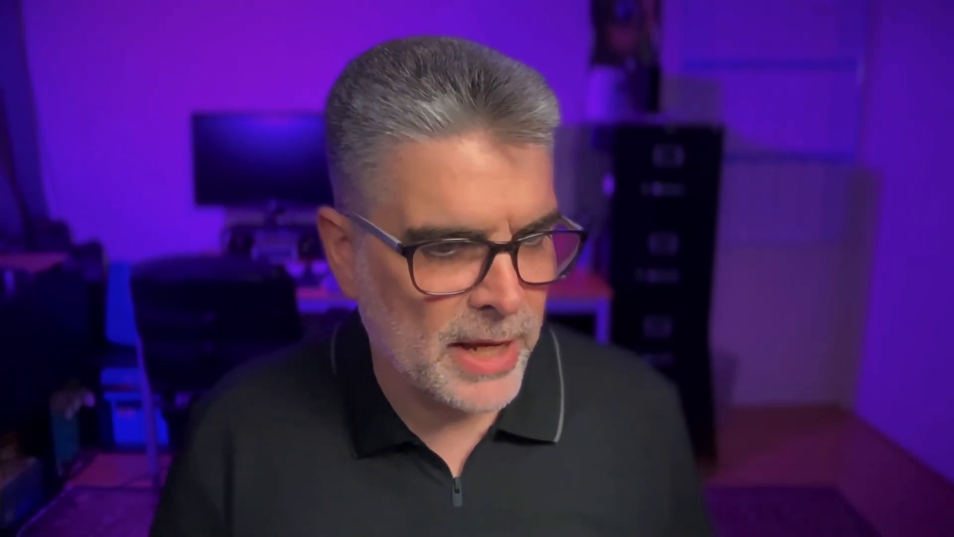
# Step: Set the lower third's responsive design intro duration to 00:00:01:02 and outro duration to 00:00:00:16
pyautogui.click(169, 418)
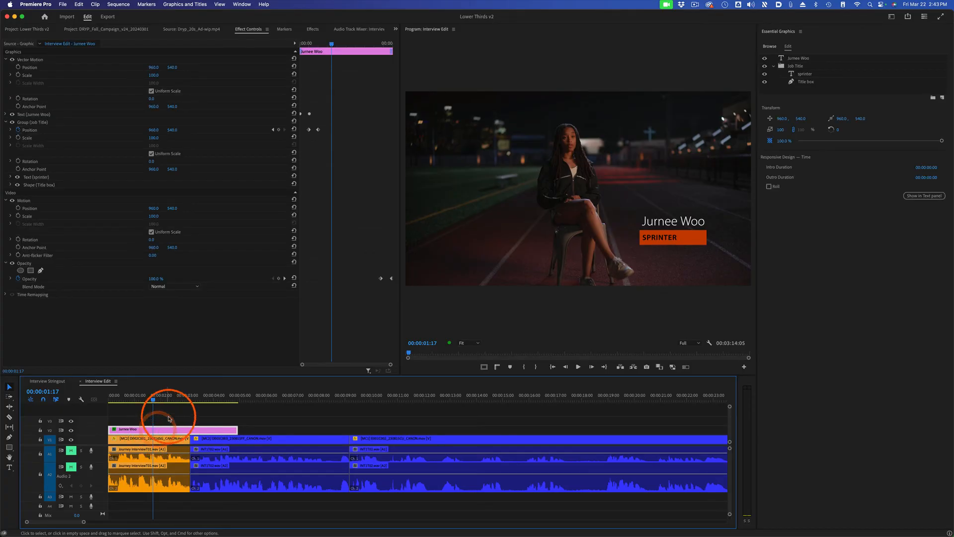
pyautogui.click(809, 97)
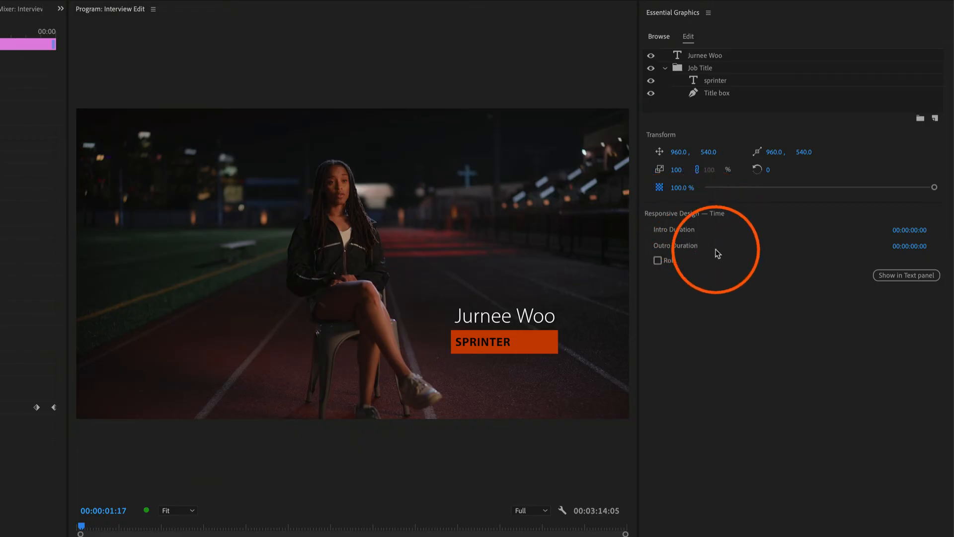
pyautogui.moveTo(921, 233); pyautogui.dragTo(922, 233)
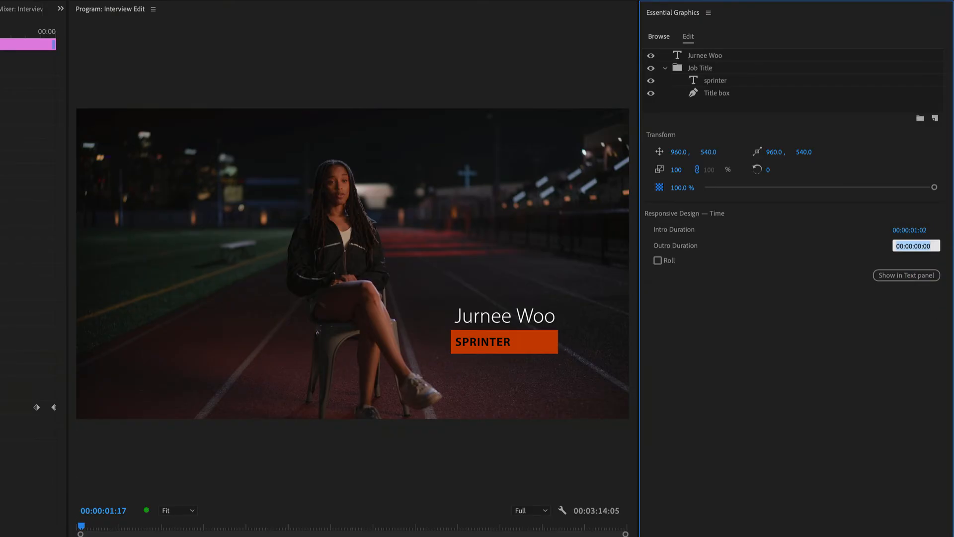
pyautogui.press('Return')
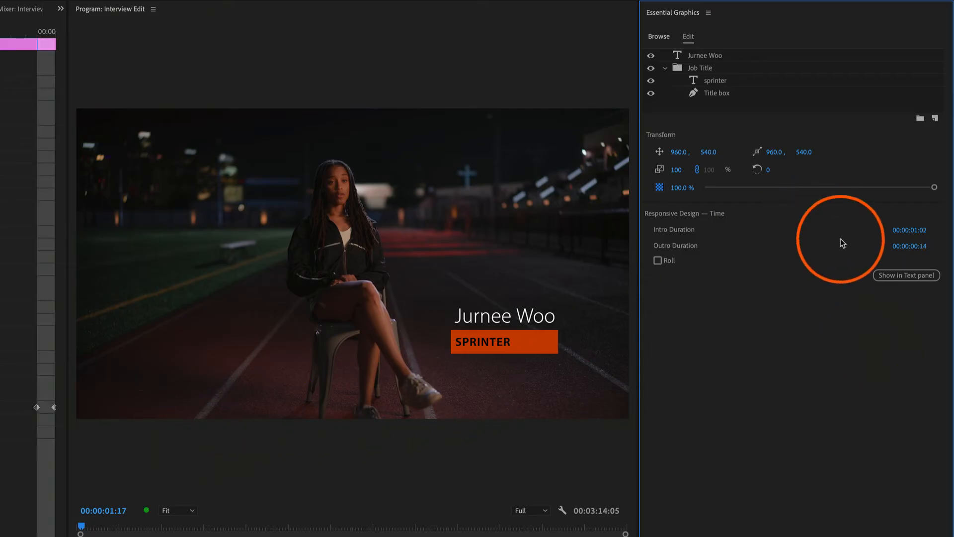
pyautogui.click(901, 247)
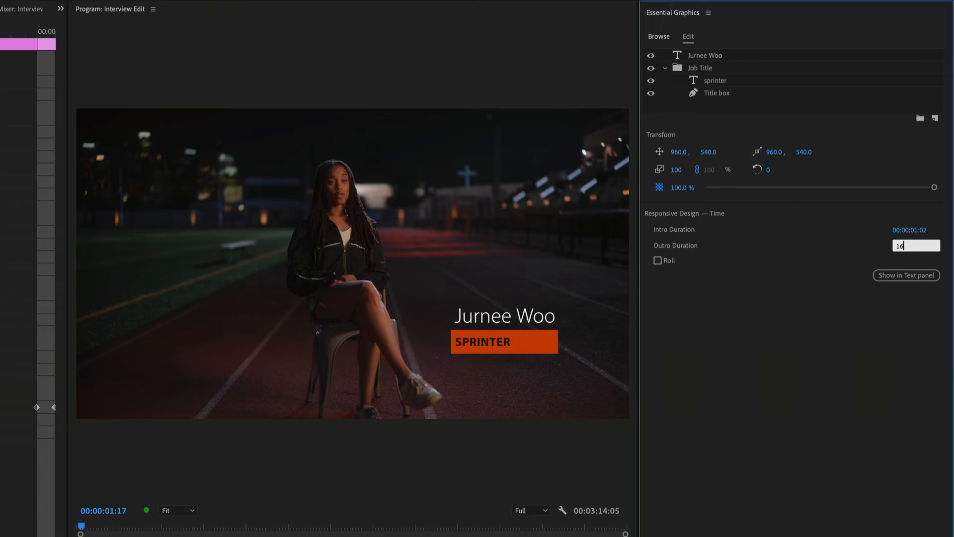
pyautogui.press('Return')
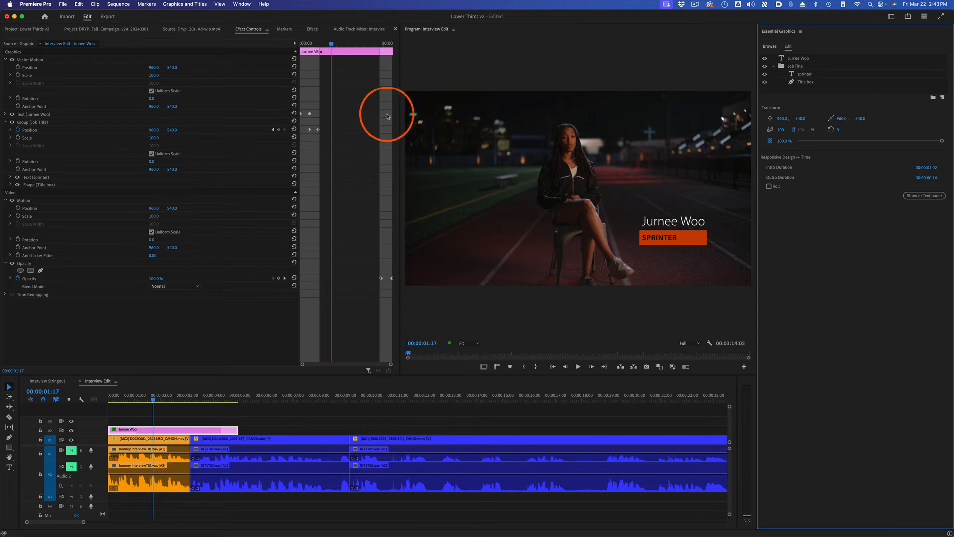
pyautogui.click(247, 407)
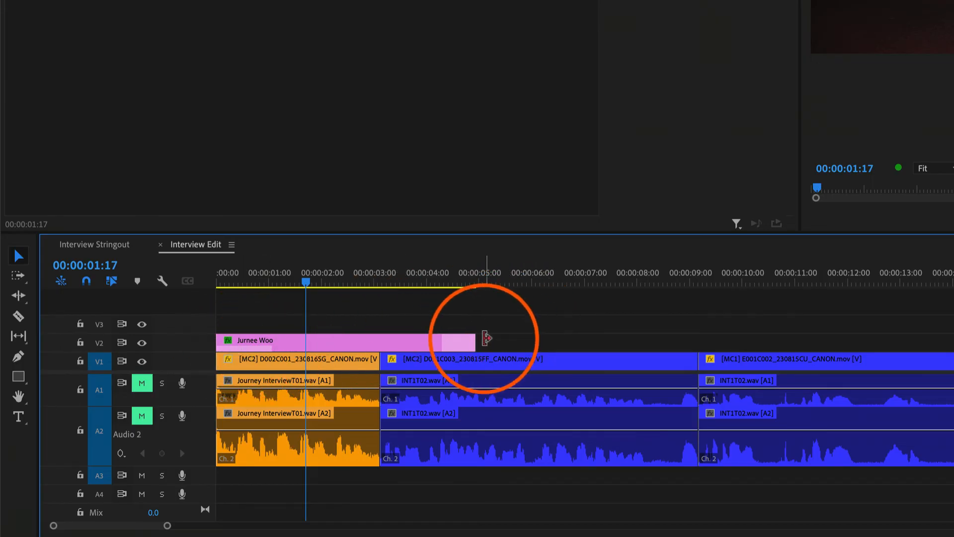
# Step: Shorten the end of the lower third to the first cut and play back its fade-out
pyautogui.moveTo(473, 340); pyautogui.dragTo(379, 343)
pyautogui.click(344, 281)
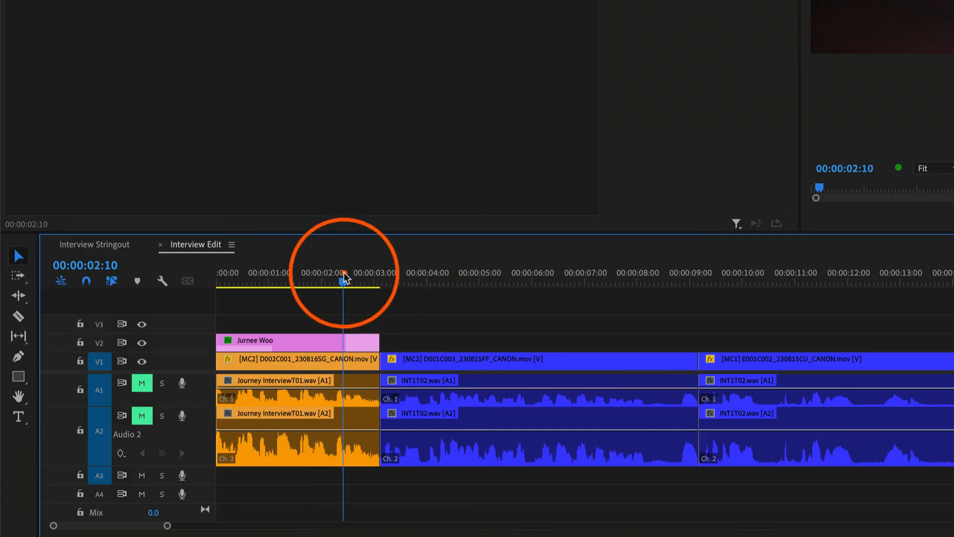
pyautogui.press('space')
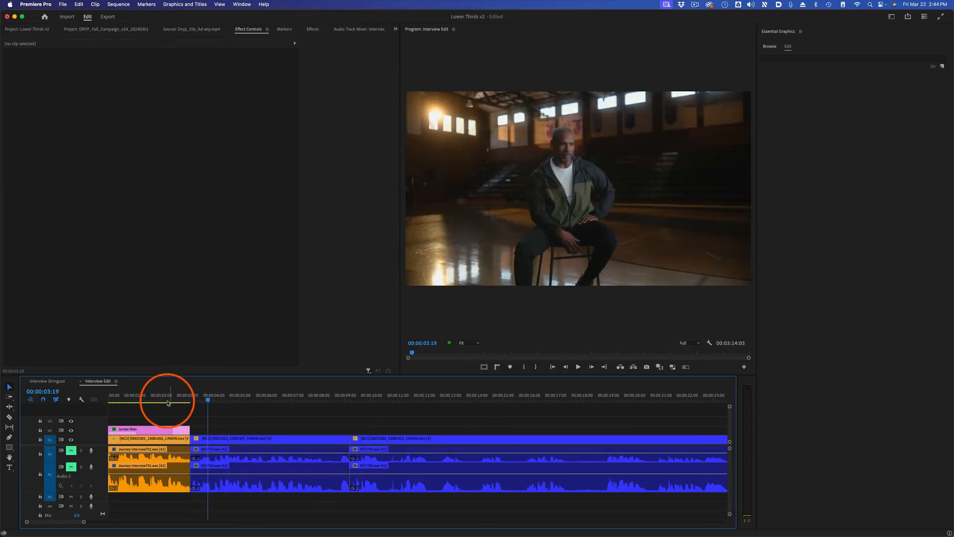
pyautogui.click(343, 274)
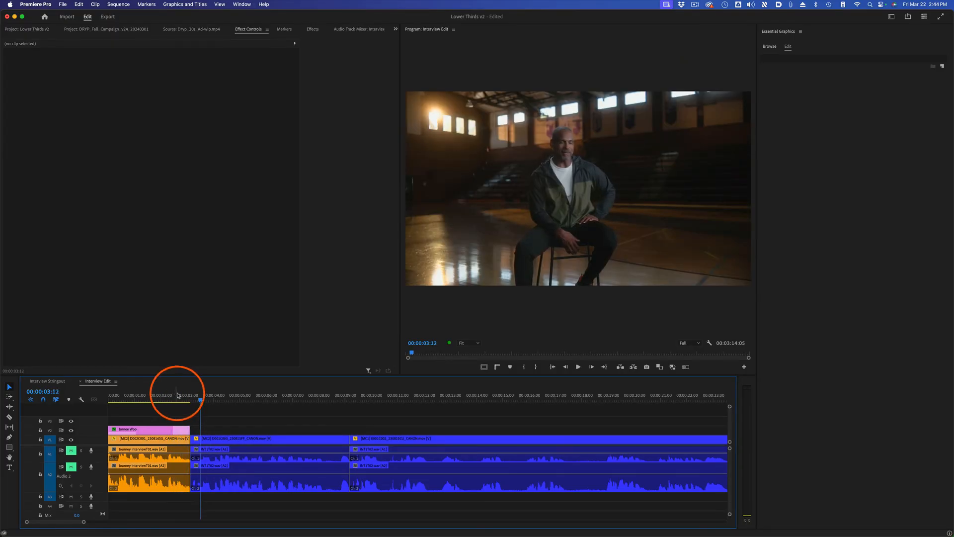
pyautogui.click(137, 395)
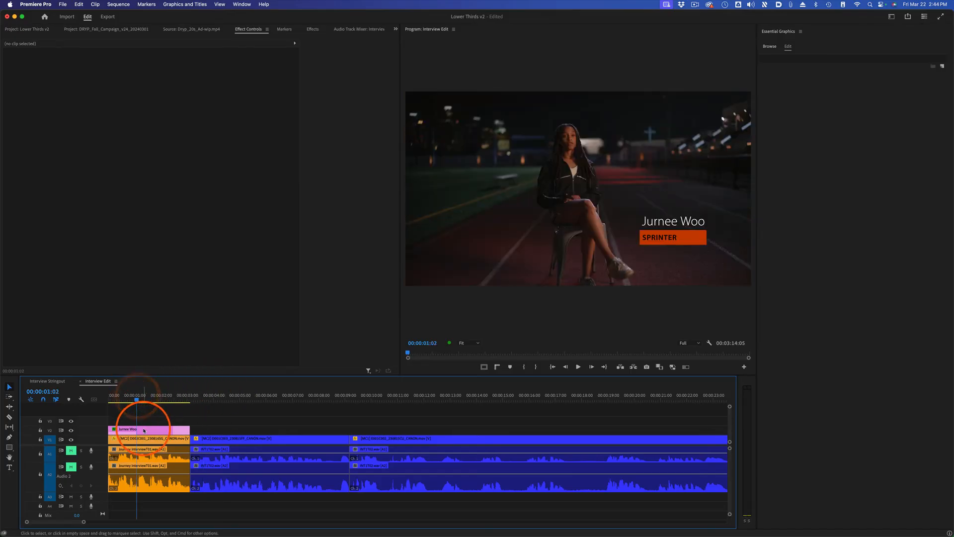
# Step: Try retrimming both ends of the lower third to fit between the sequence start and the first cut, and play it back
pyautogui.moveTo(145, 431); pyautogui.dragTo(292, 430)
pyautogui.moveTo(160, 430); pyautogui.dragTo(130, 431)
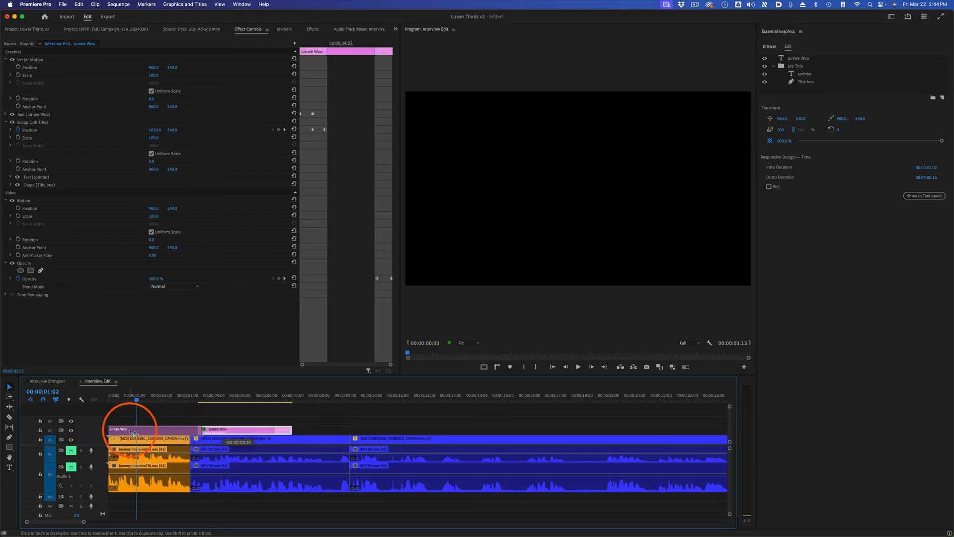
pyautogui.moveTo(196, 430); pyautogui.dragTo(189, 430)
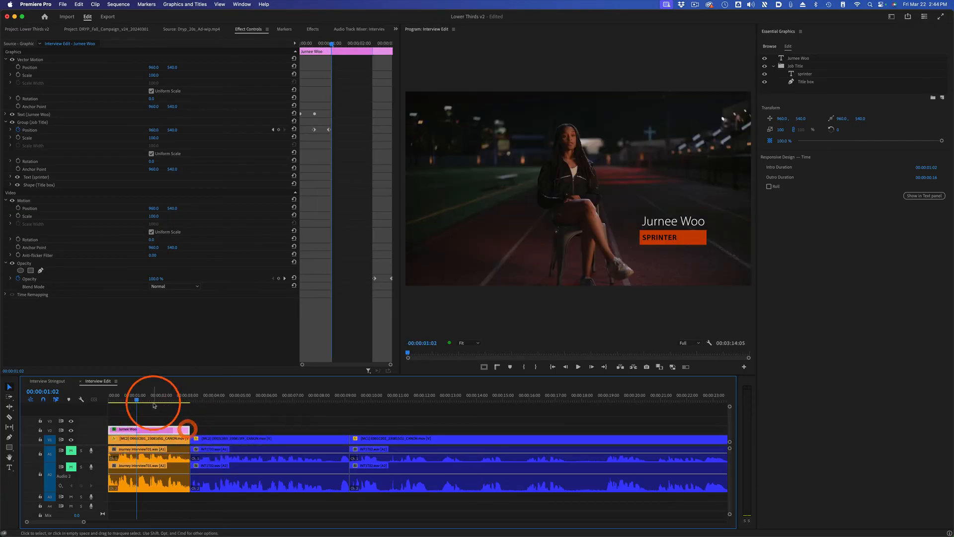
pyautogui.click(118, 398)
pyautogui.click(112, 399)
pyautogui.press('space')
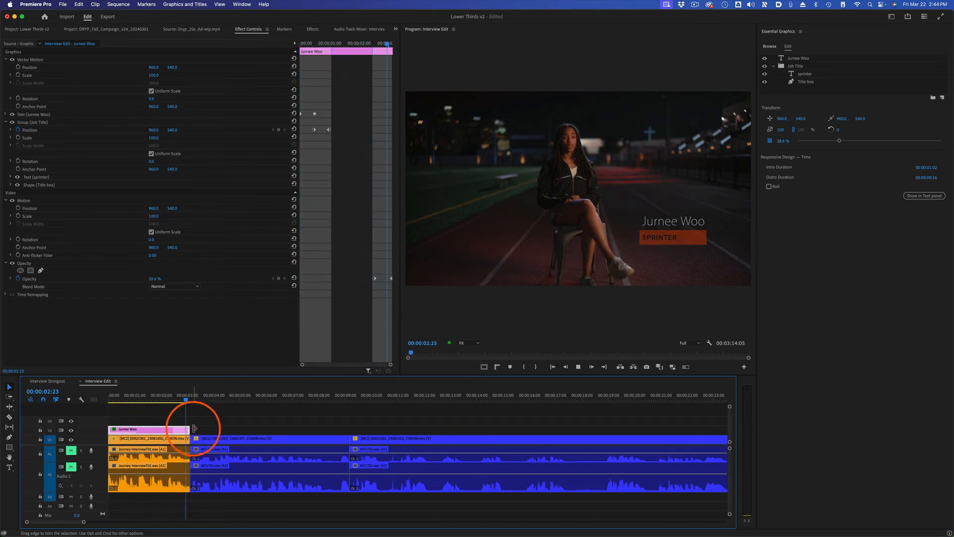
pyautogui.press('space')
# Step: Trim the lower third's end to about half a second before the first cut and play it from near the start
pyautogui.moveTo(188, 430); pyautogui.dragTo(168, 422)
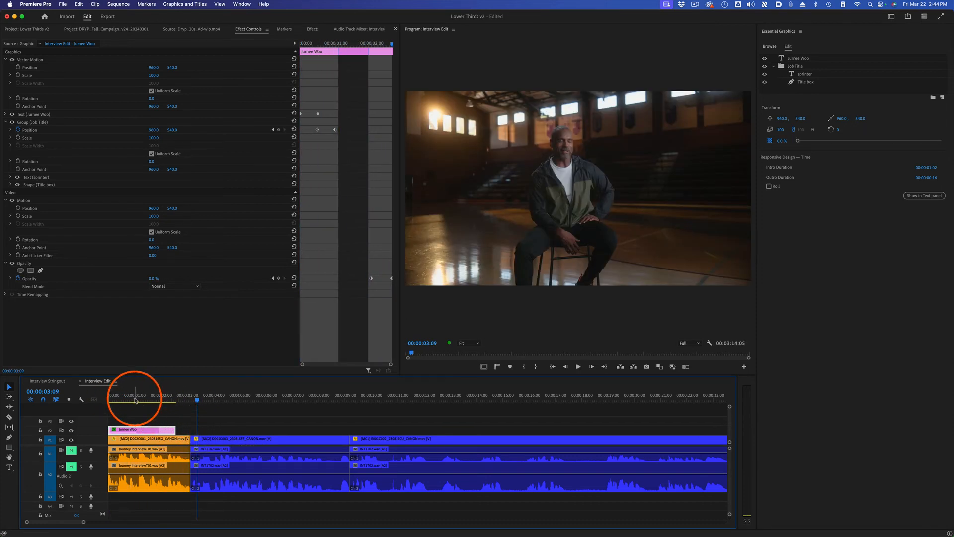
pyautogui.click(112, 397)
pyautogui.press('space')
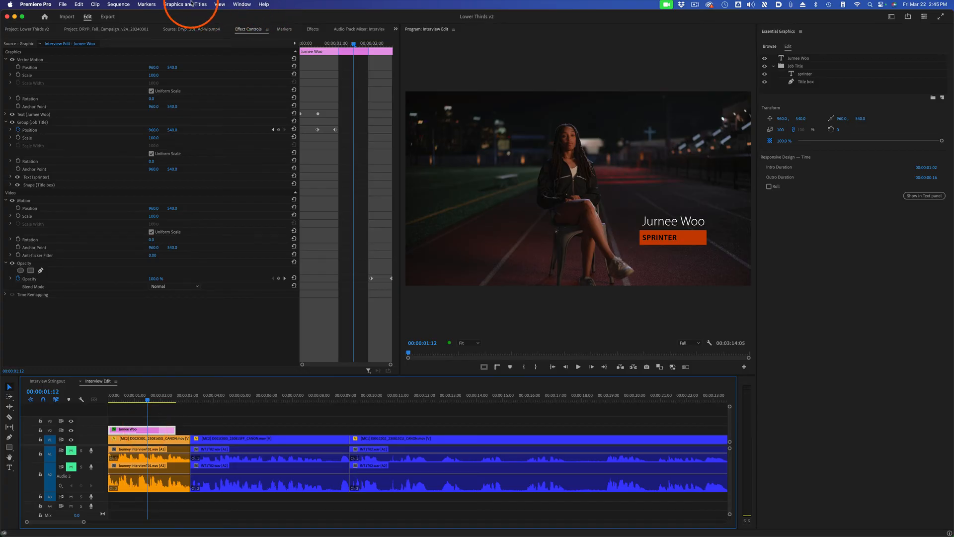
# Step: Start exporting the lower third as a Motion Graphics template with the name L3D Track and Field
pyautogui.click(192, 4)
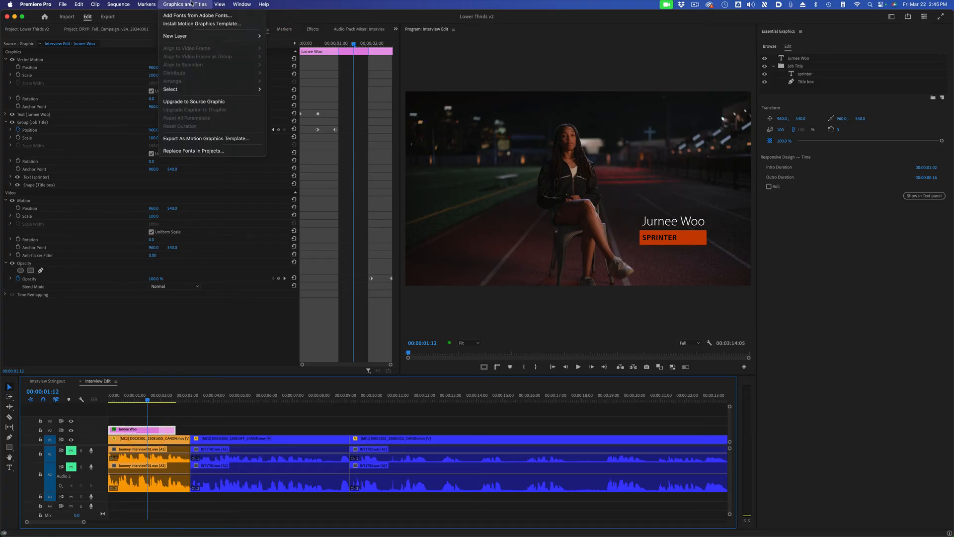
pyautogui.click(213, 141)
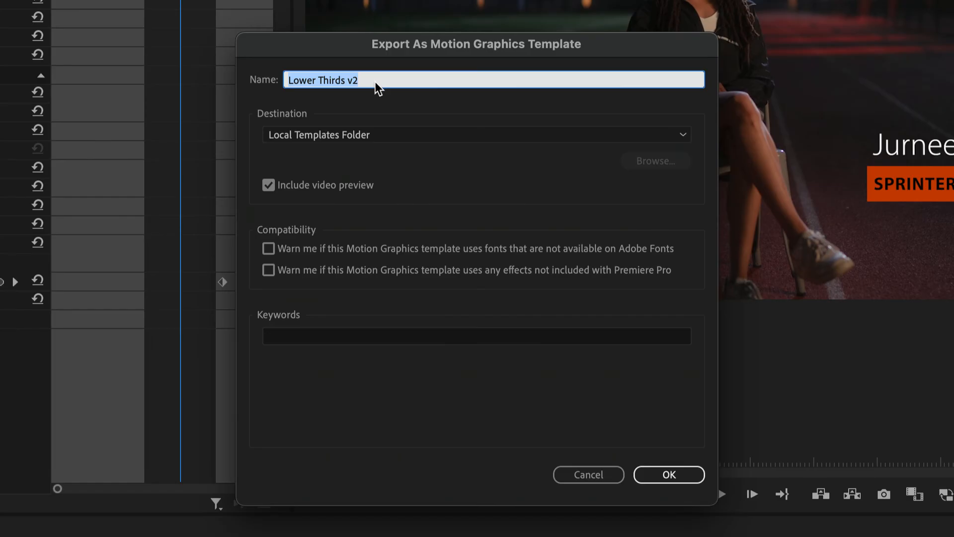
pyautogui.write('L3D')
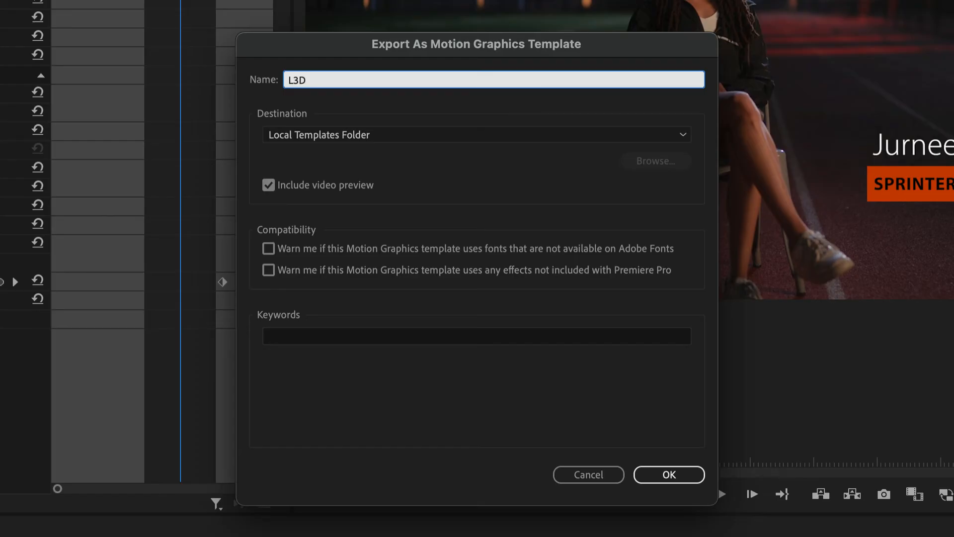
pyautogui.write(' Track and Field')
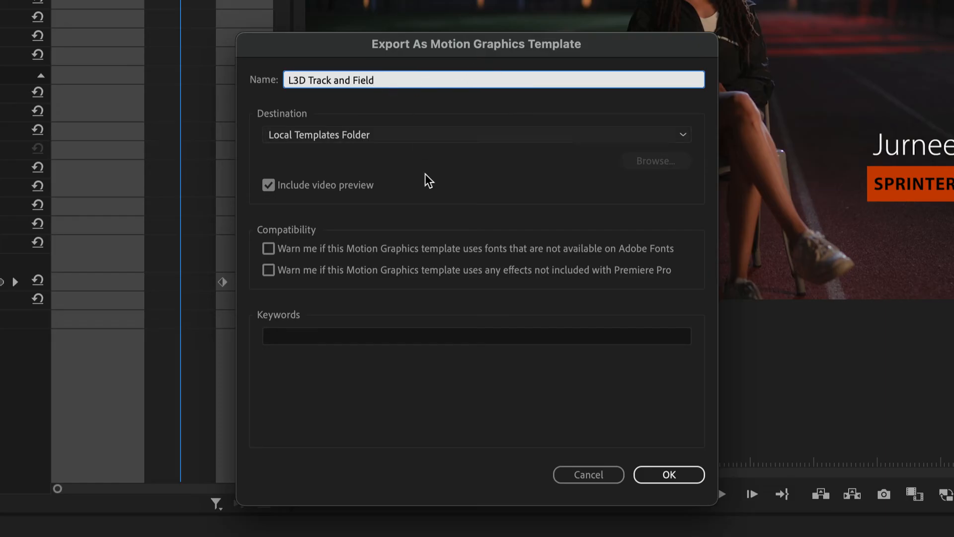
# Step: Enable both compatibility warnings for the template and add the keywords l3d, track, field and lower third
pyautogui.click(269, 249)
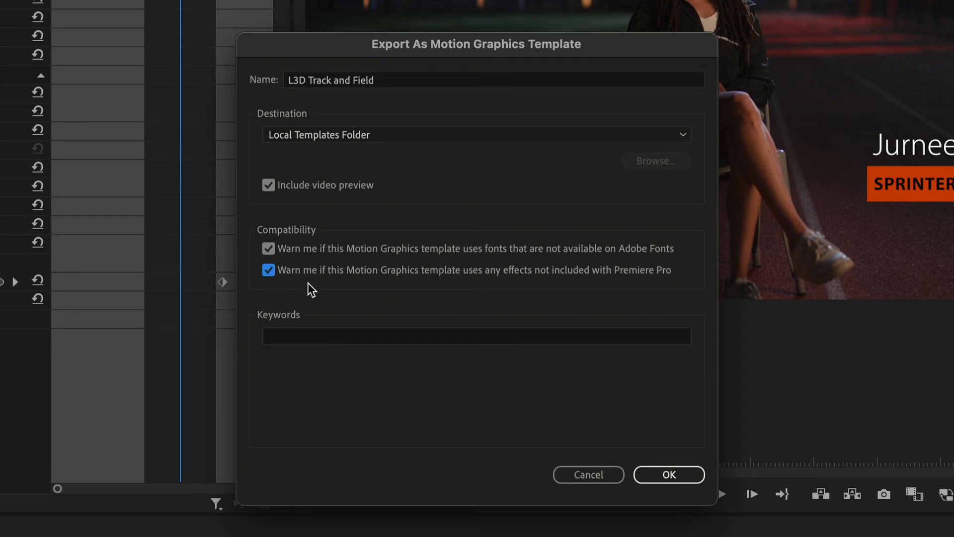
pyautogui.click(322, 335)
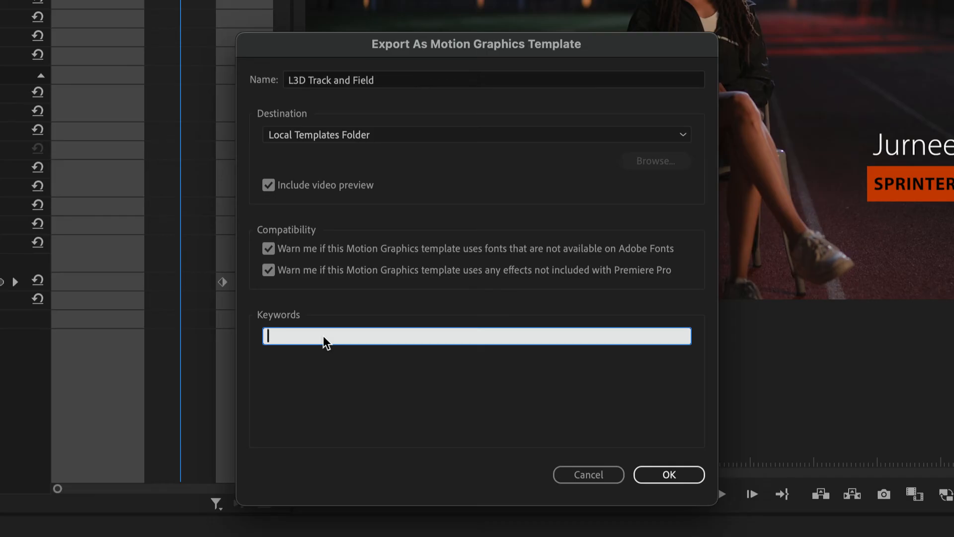
pyautogui.write('l3d, track, field, lower third')
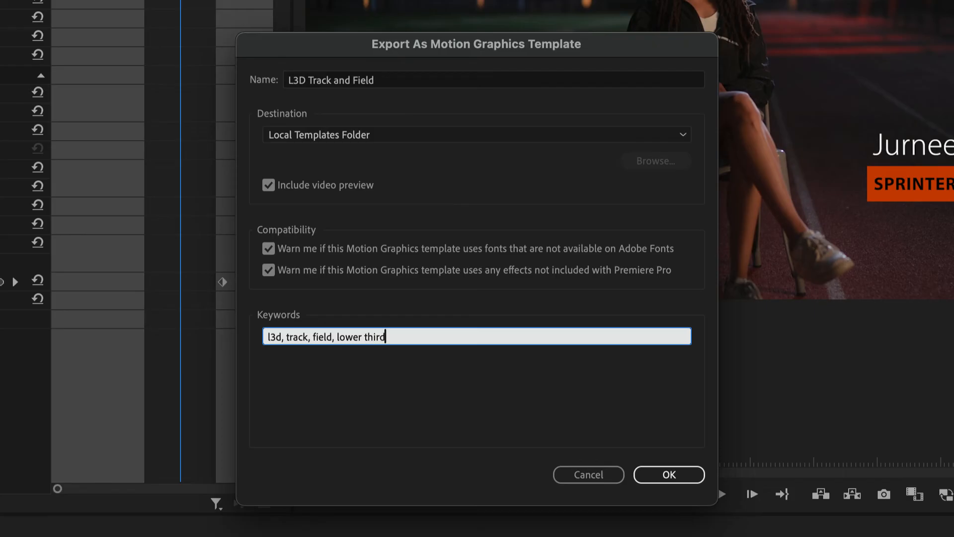
pyautogui.press('Tab')
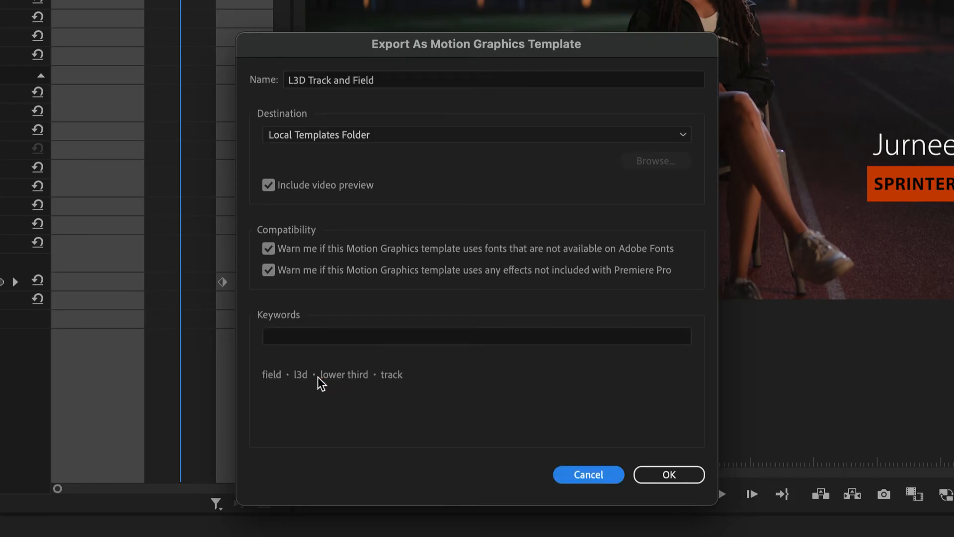
# Step: Remove the track keyword and export the template to the Local Templates Folder
pyautogui.click(385, 376)
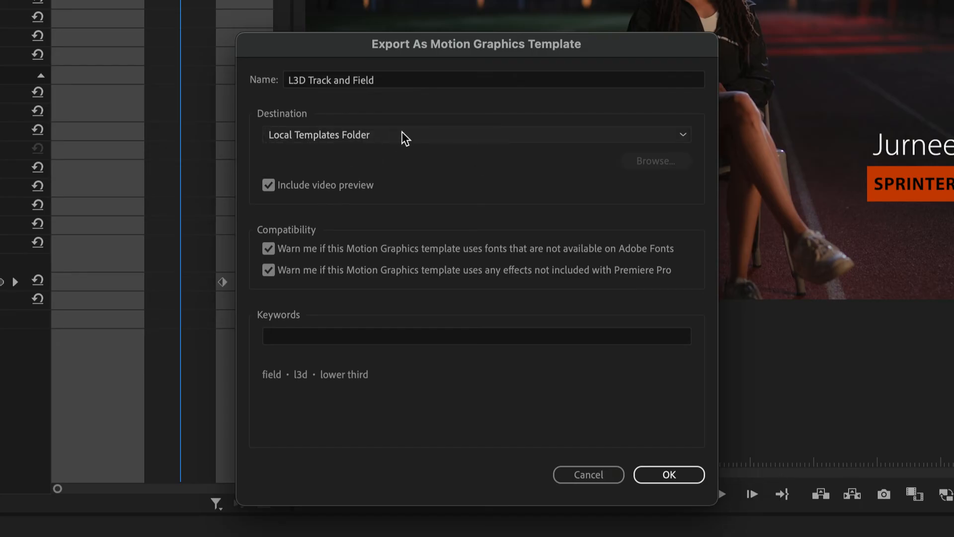
pyautogui.click(442, 140)
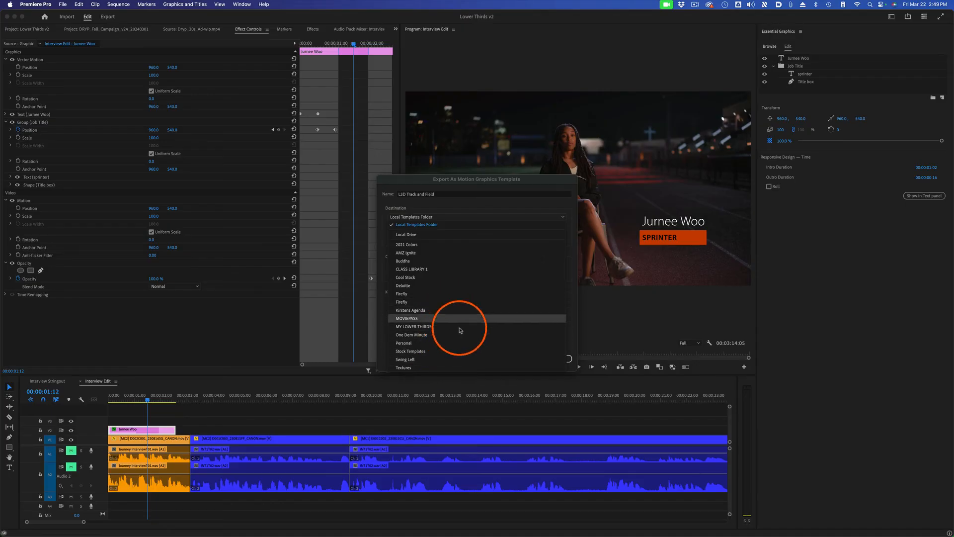
pyautogui.click(485, 207)
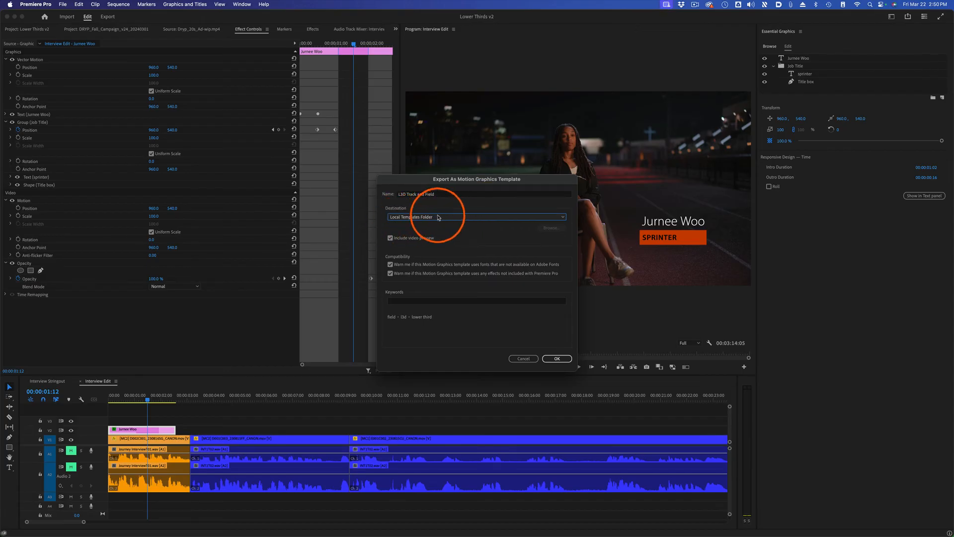
pyautogui.click(557, 359)
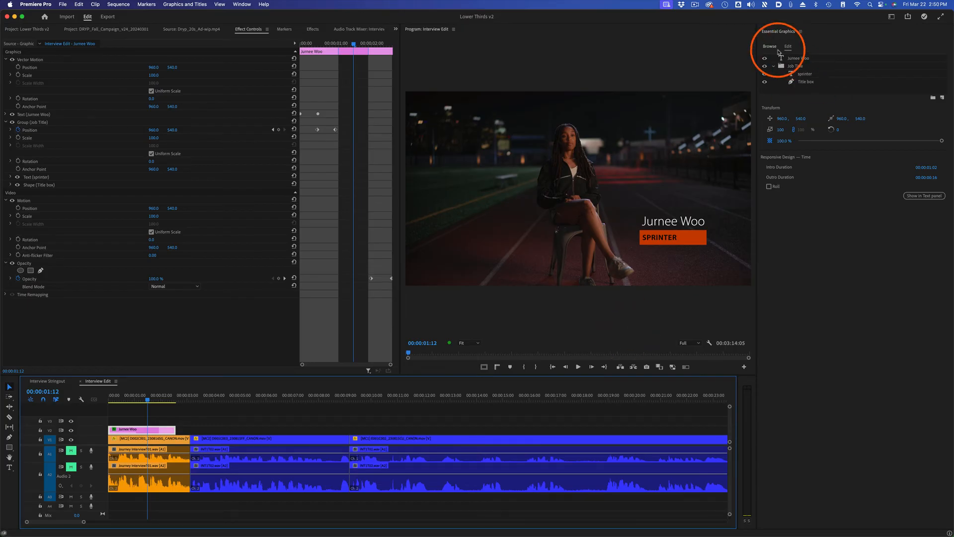
# Step: Search the saved graphics templates for track, preview the L3D Track and Field template, and clear the search
pyautogui.click(770, 47)
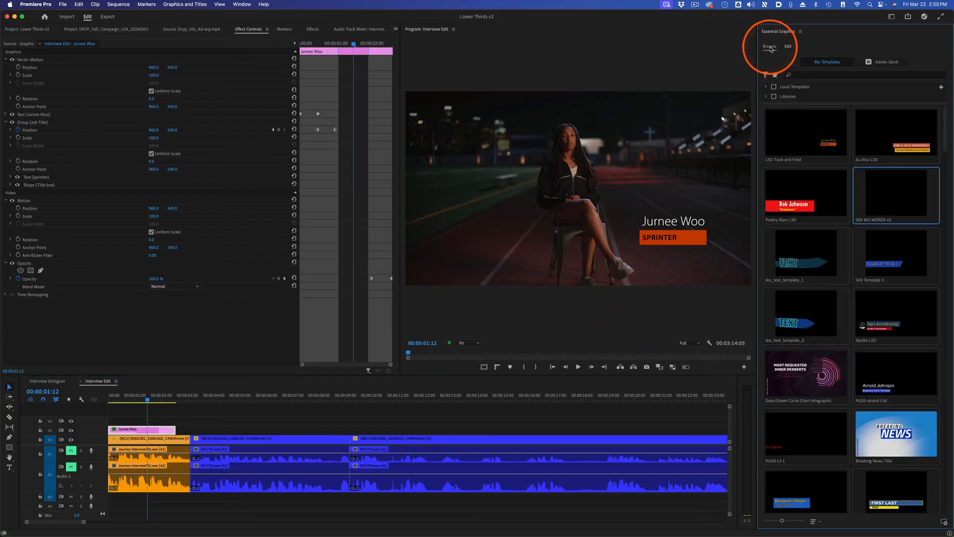
pyautogui.click(786, 140)
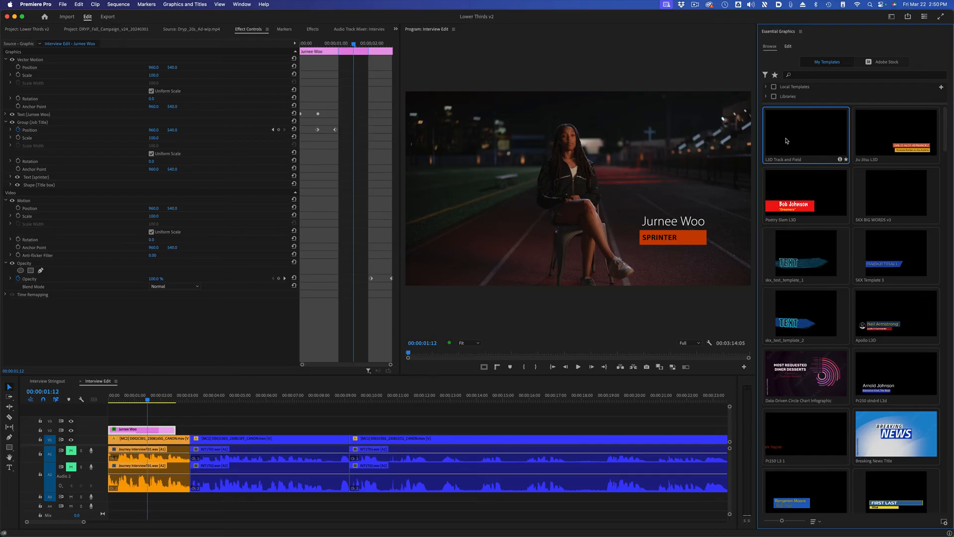
pyautogui.click(823, 76)
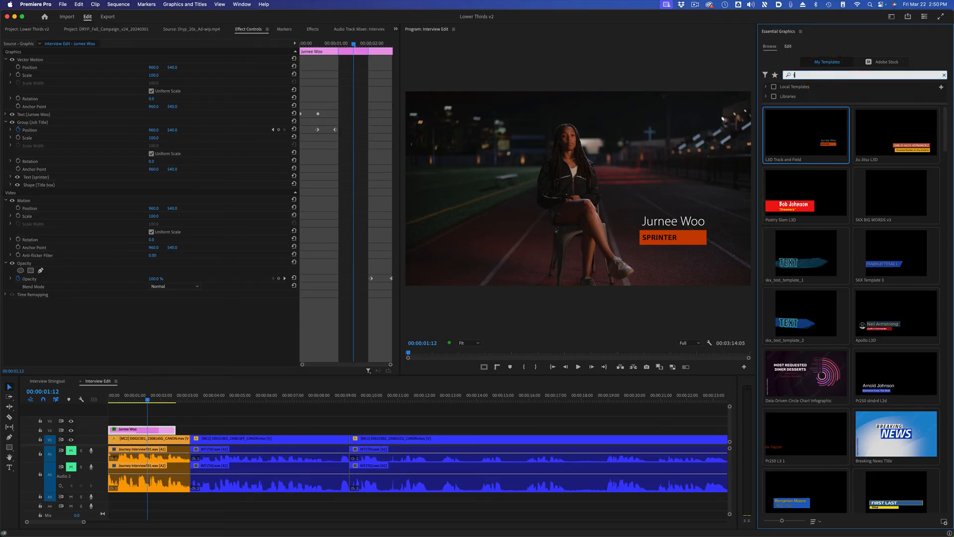
pyautogui.write('track')
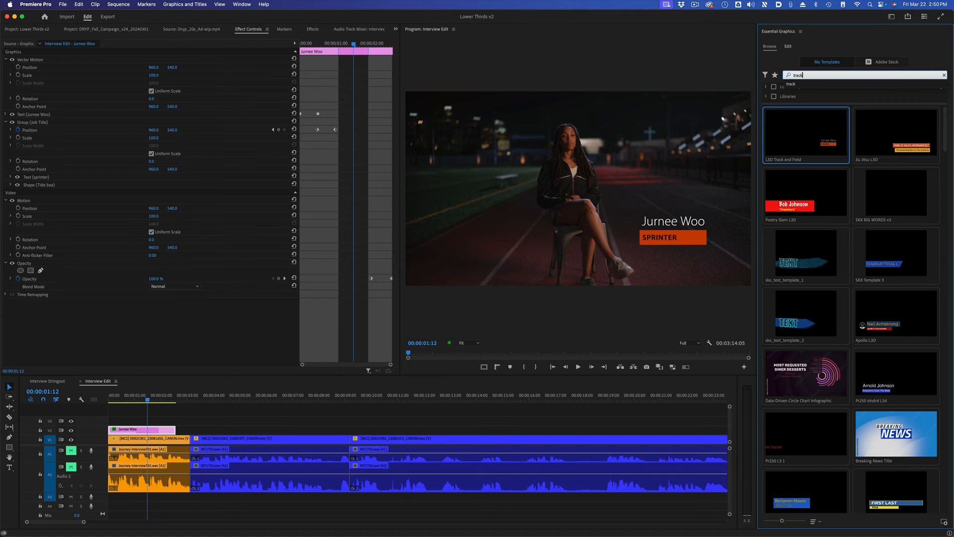
pyautogui.press('Return')
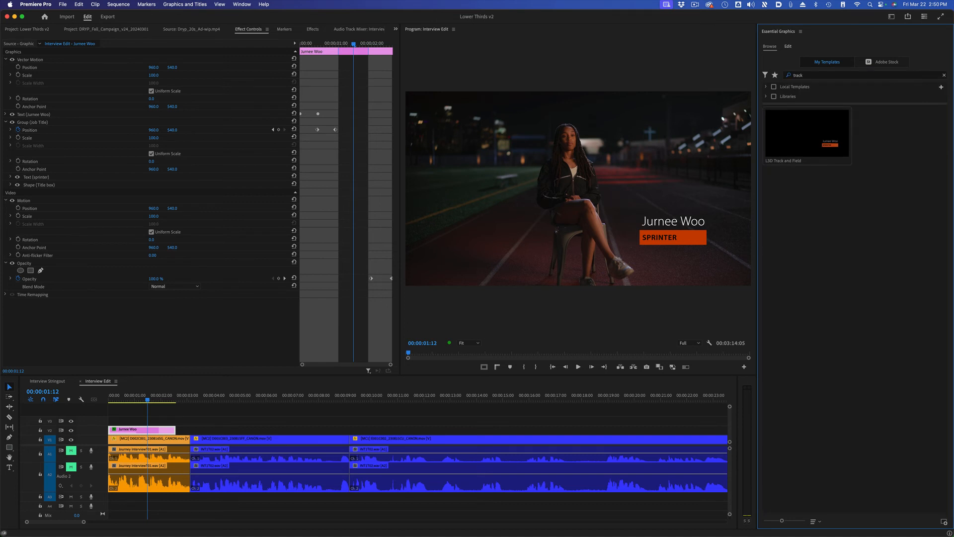
pyautogui.click(808, 114)
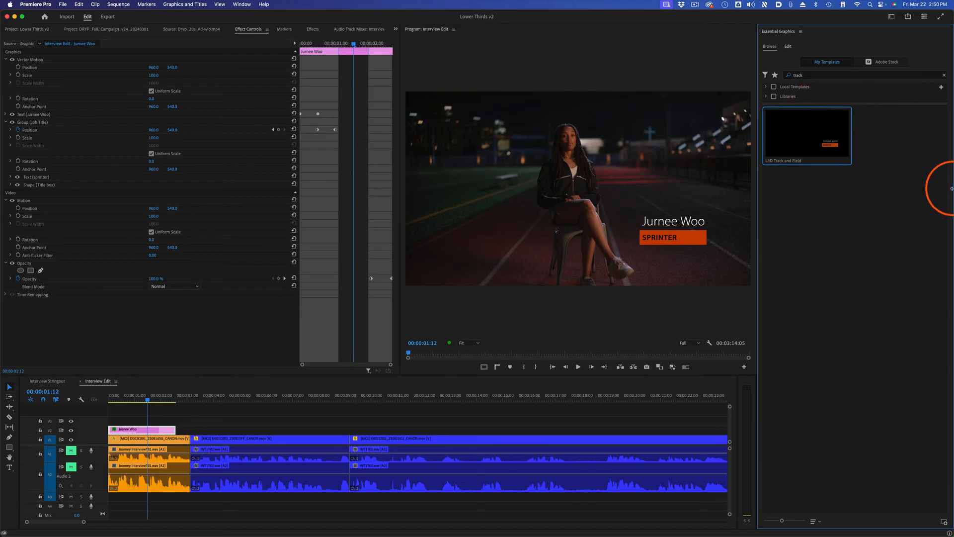
pyautogui.click(945, 76)
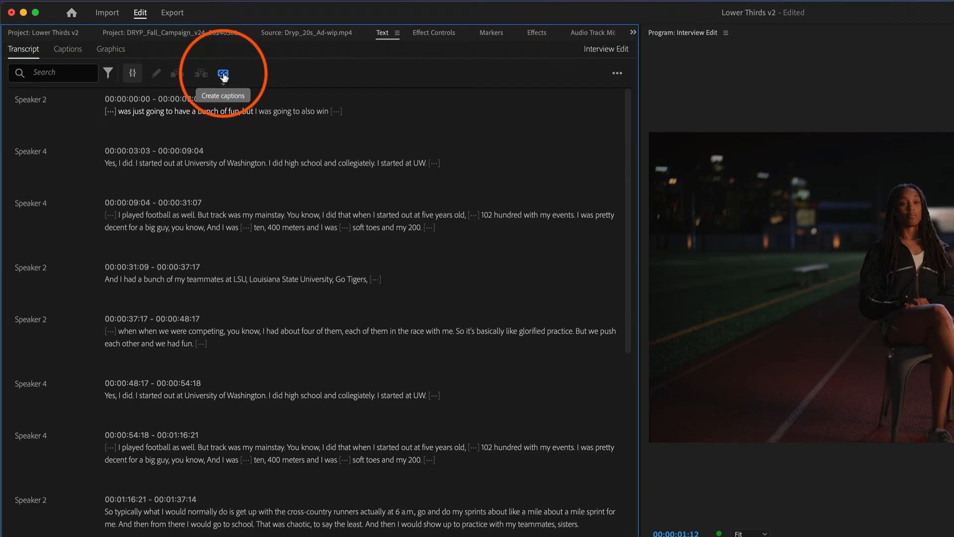
# Step: Start creating captions from the interview transcript with the Subtitle default preset and expand the captioning preferences
pyautogui.click(224, 75)
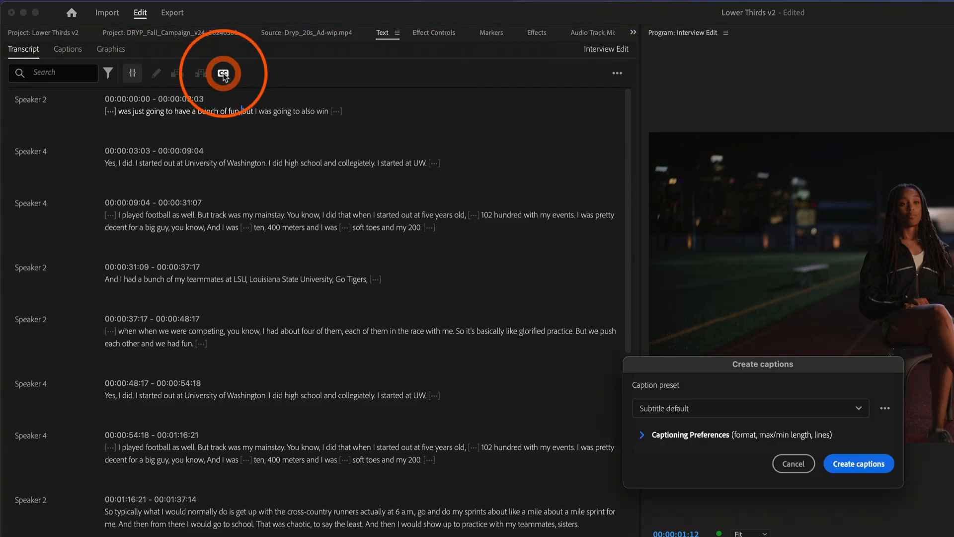
pyautogui.click(859, 409)
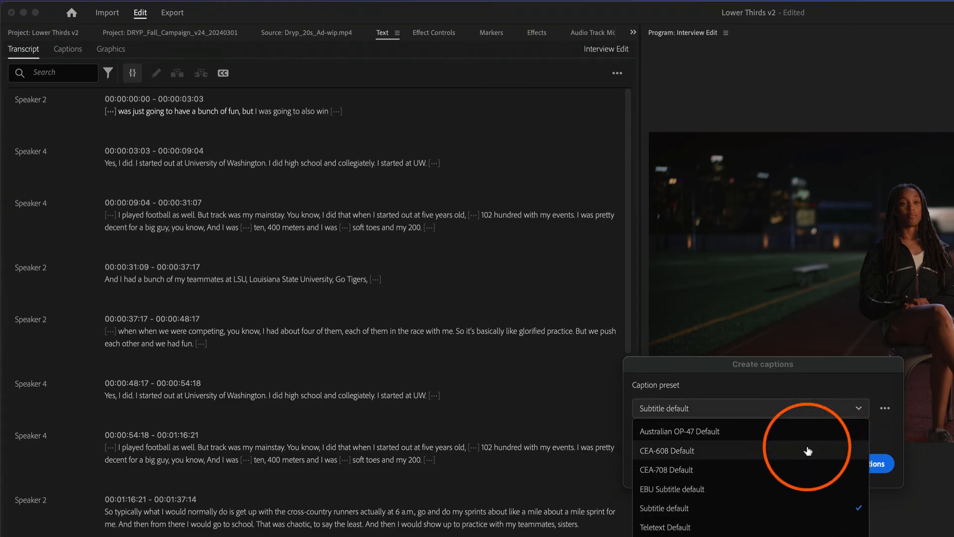
pyautogui.click(834, 408)
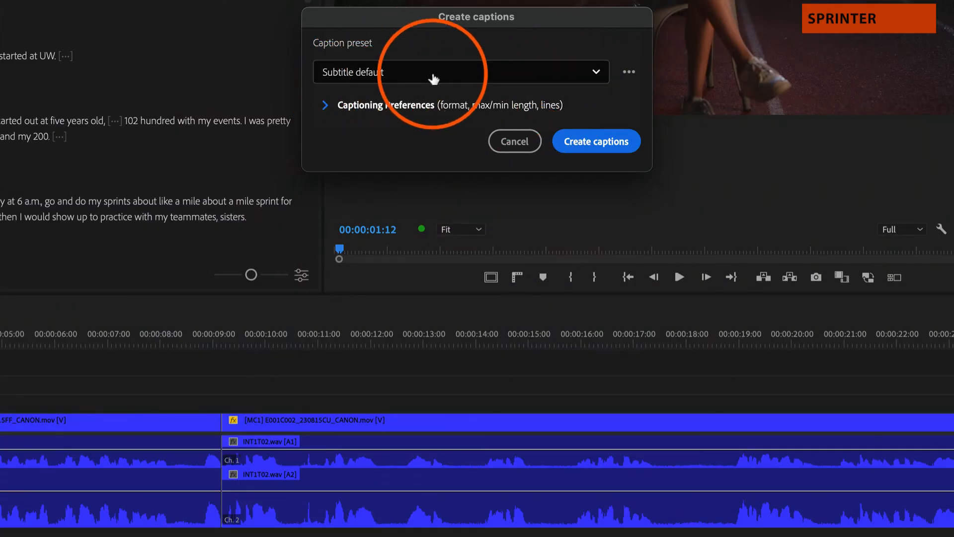
pyautogui.click(325, 105)
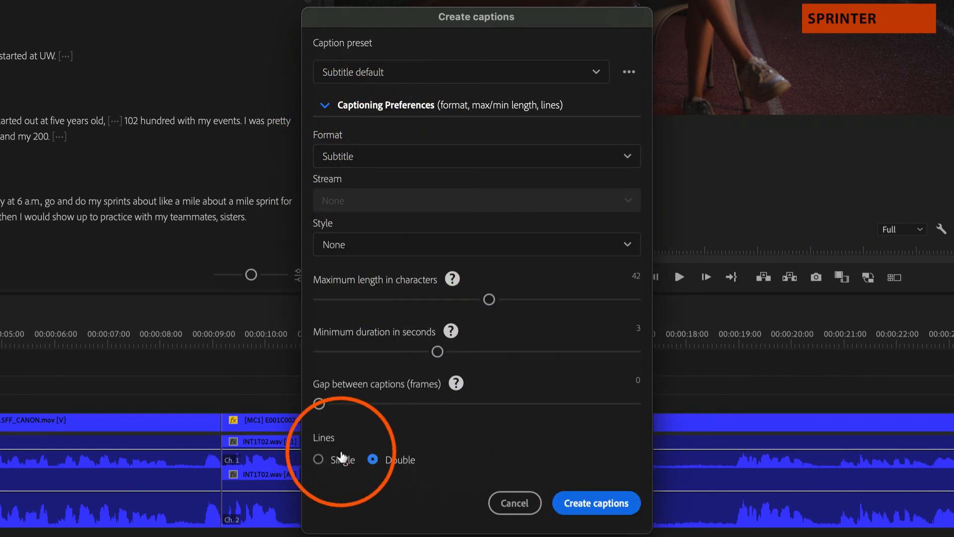
# Step: Try the TITLE 1 and NAME 1 caption styles, set the style back to None, and create the captions
pyautogui.click(622, 246)
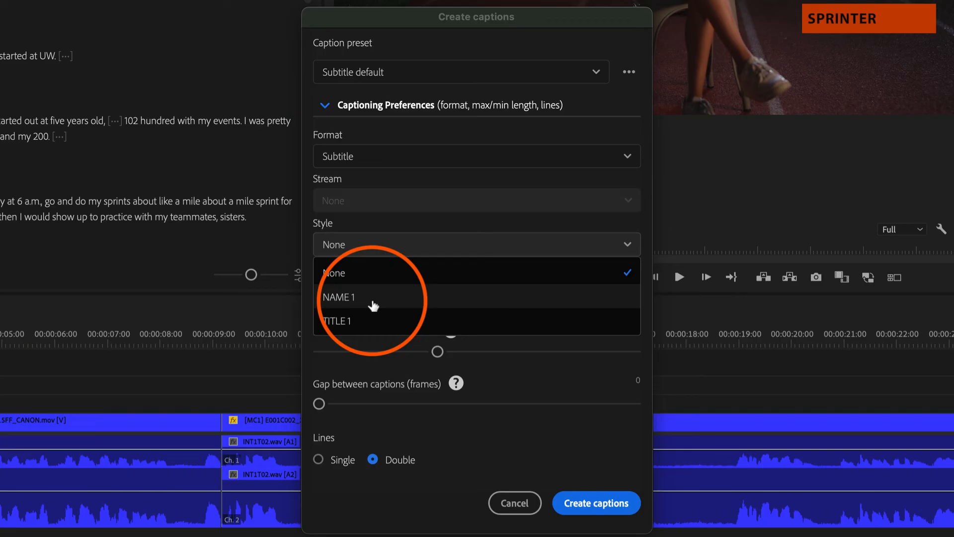
pyautogui.click(358, 321)
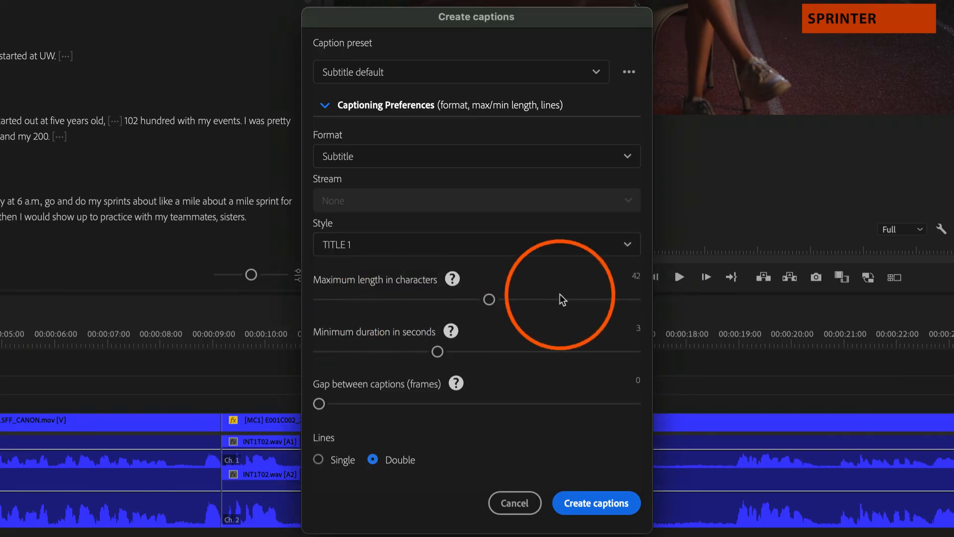
pyautogui.click(624, 248)
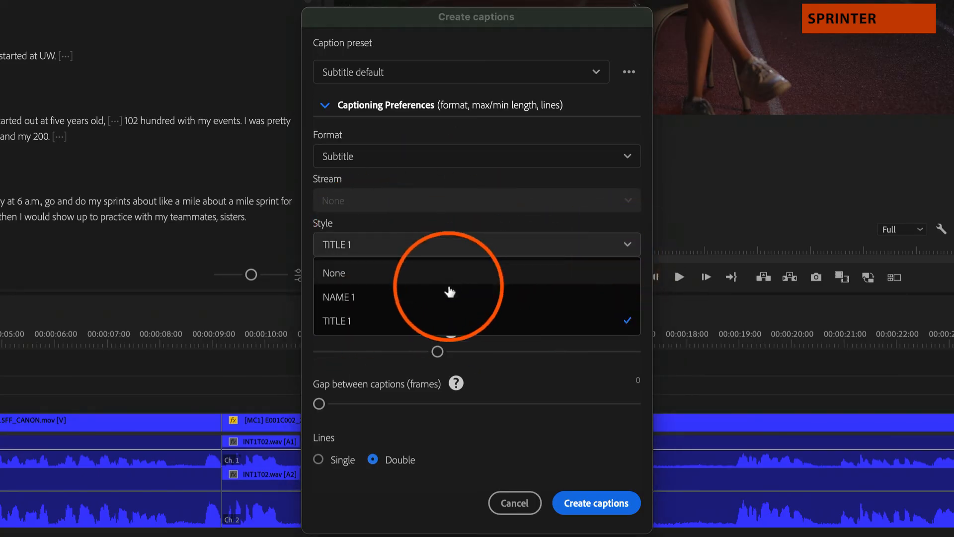
pyautogui.click(447, 293)
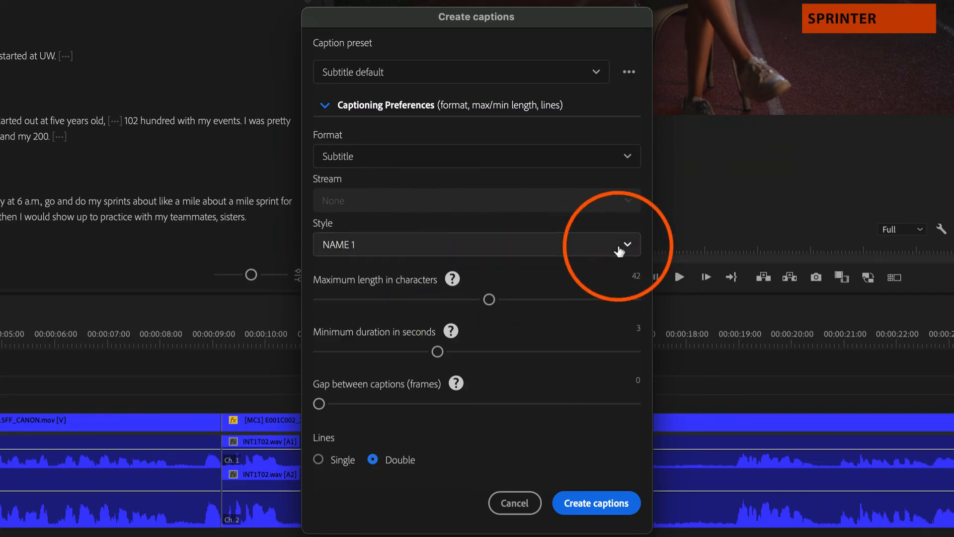
pyautogui.click(620, 247)
pyautogui.click(431, 277)
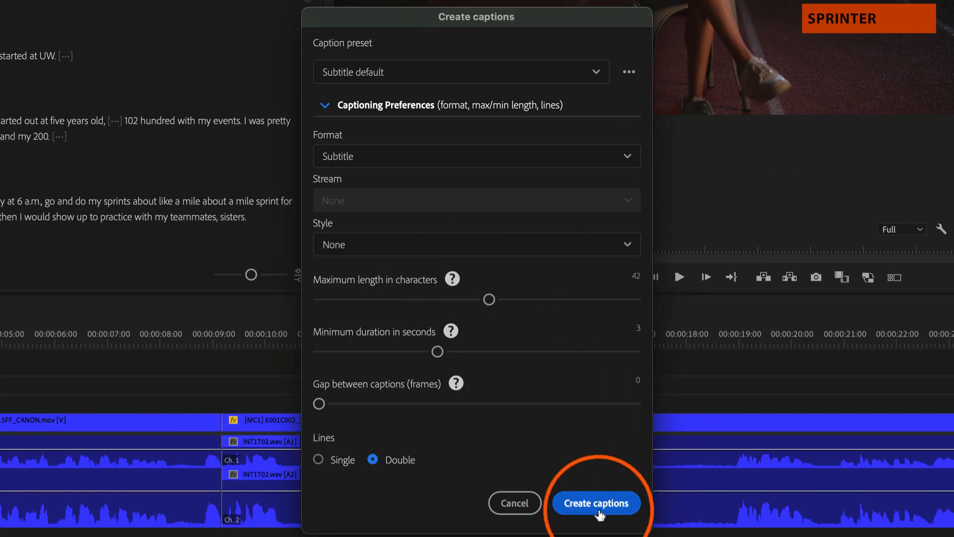
pyautogui.click(599, 504)
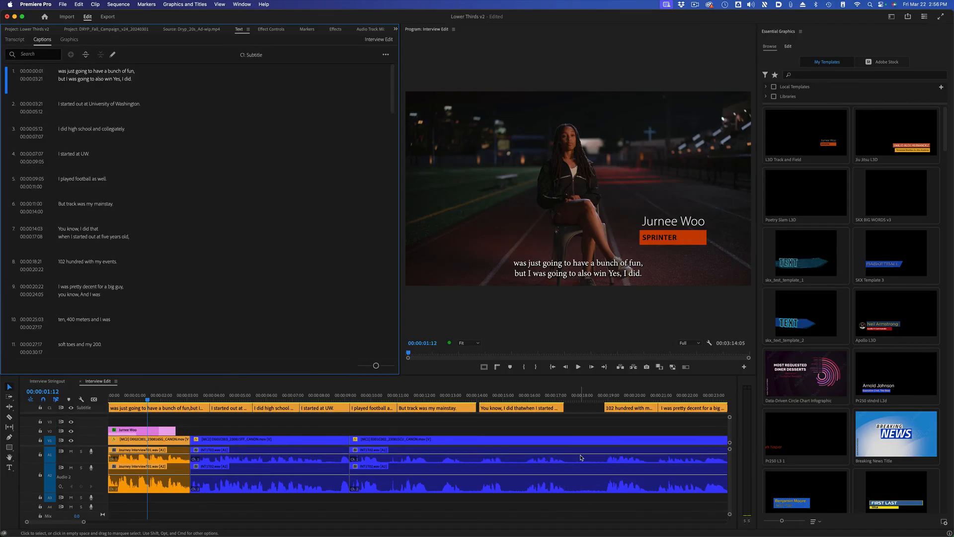
# Step: Examine the first five captions on the subtitle track and how they appear over the interview footage
pyautogui.click(139, 398)
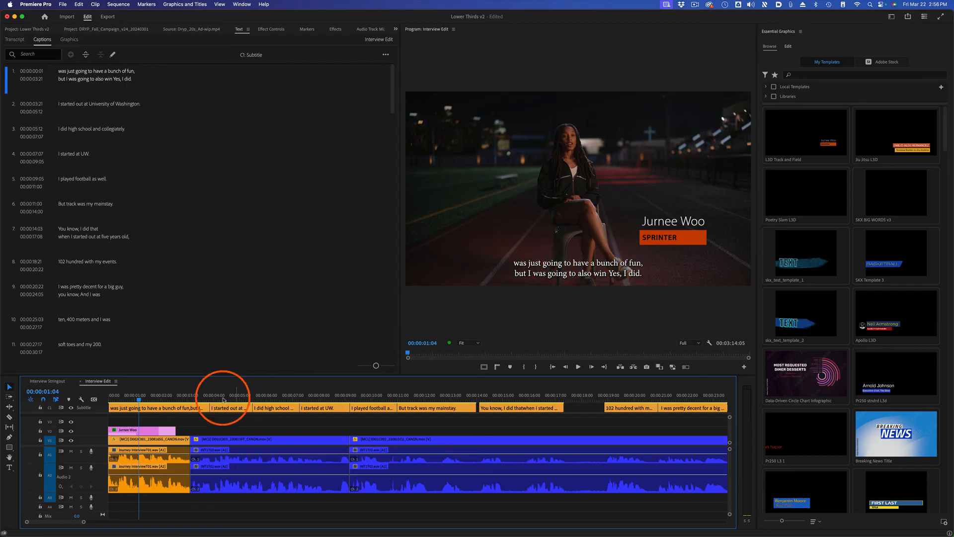
pyautogui.click(128, 408)
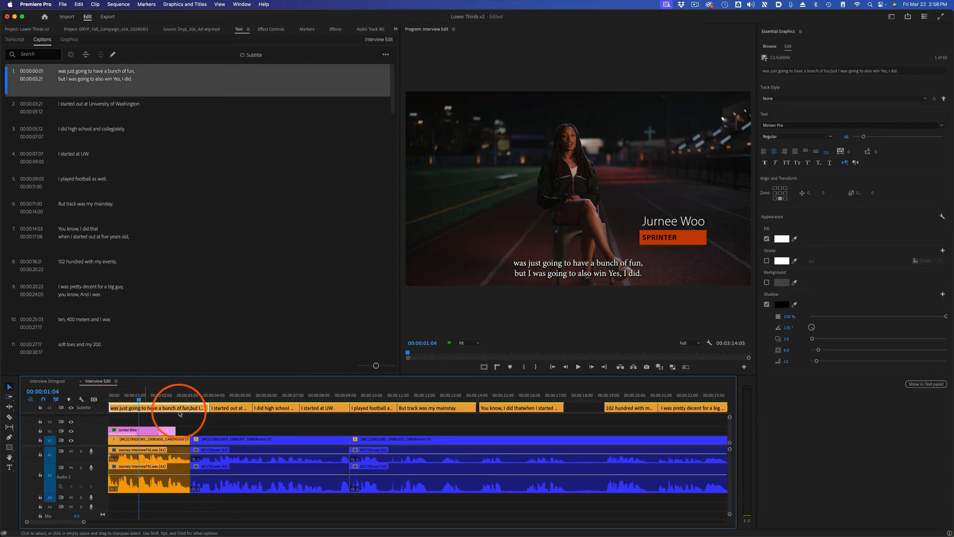
pyautogui.click(230, 411)
pyautogui.click(279, 408)
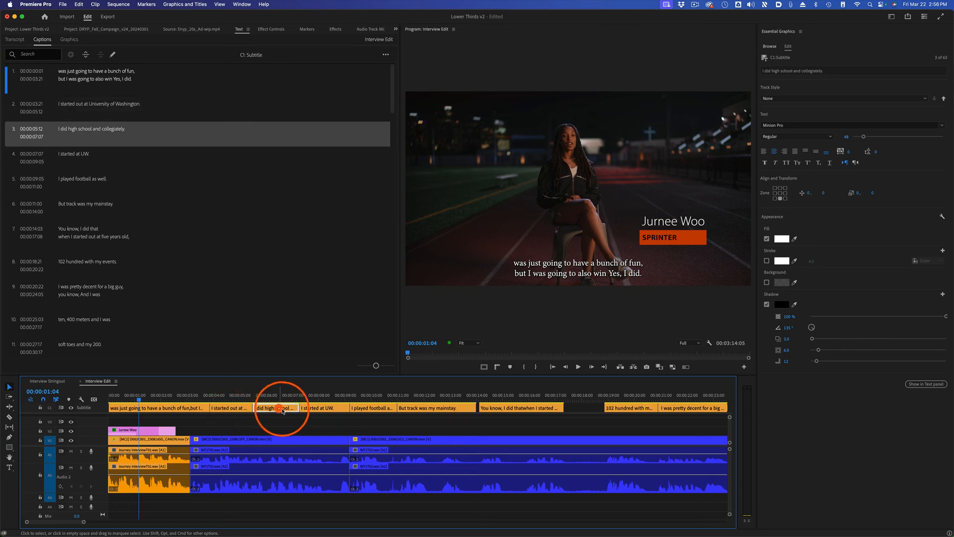
pyautogui.click(333, 399)
pyautogui.click(327, 412)
pyautogui.click(372, 398)
pyautogui.click(374, 408)
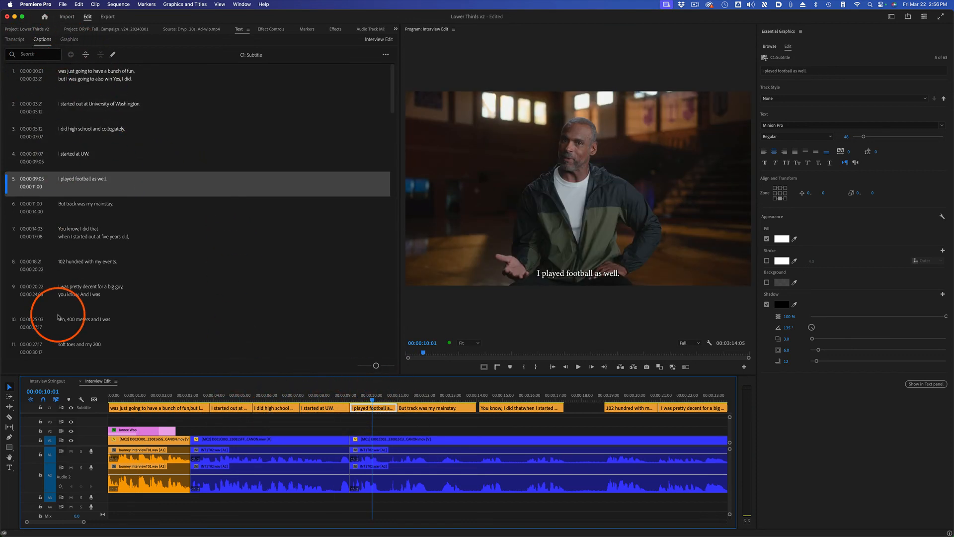
# Step: Set the font of the caption "But track was my mainstay." to Helvetica Regular
pyautogui.click(418, 398)
pyautogui.click(431, 408)
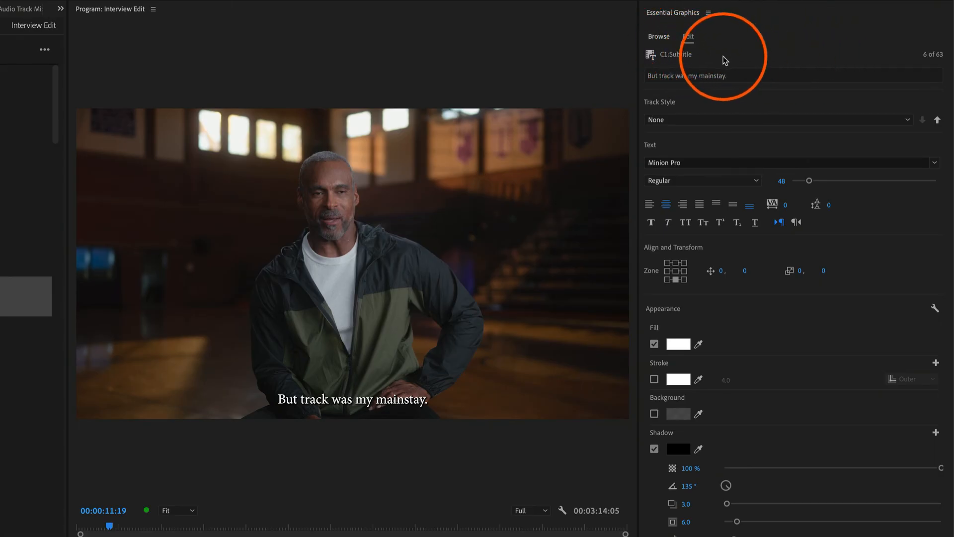
pyautogui.click(692, 58)
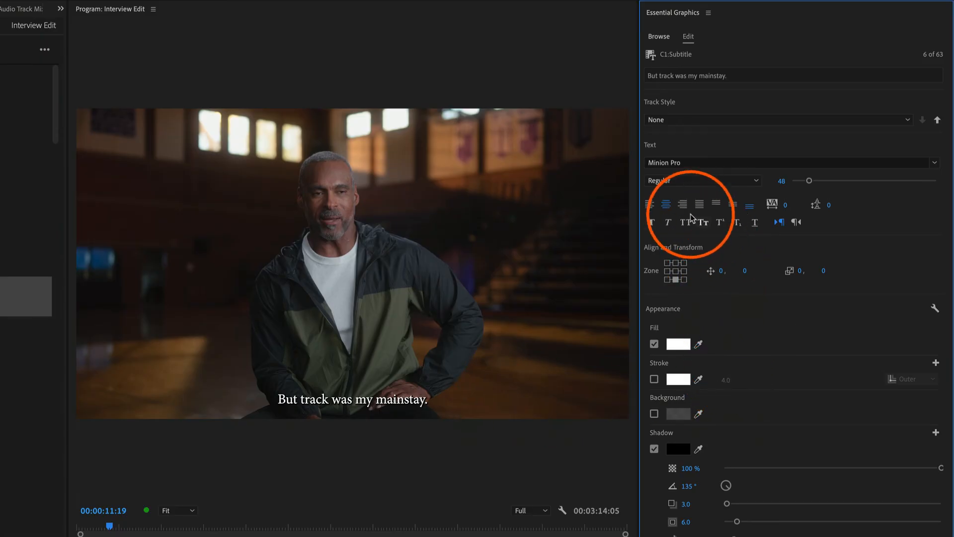
pyautogui.click(935, 163)
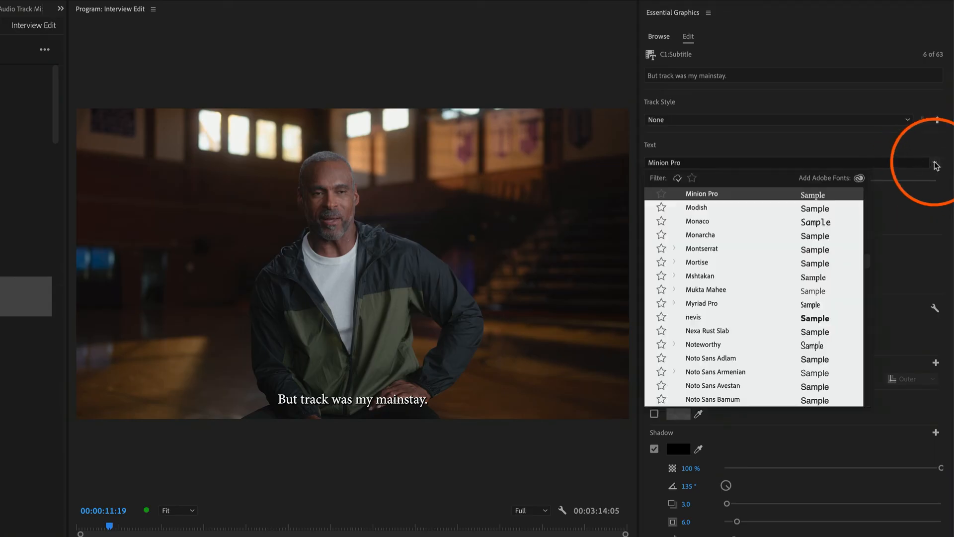
pyautogui.write('helvet')
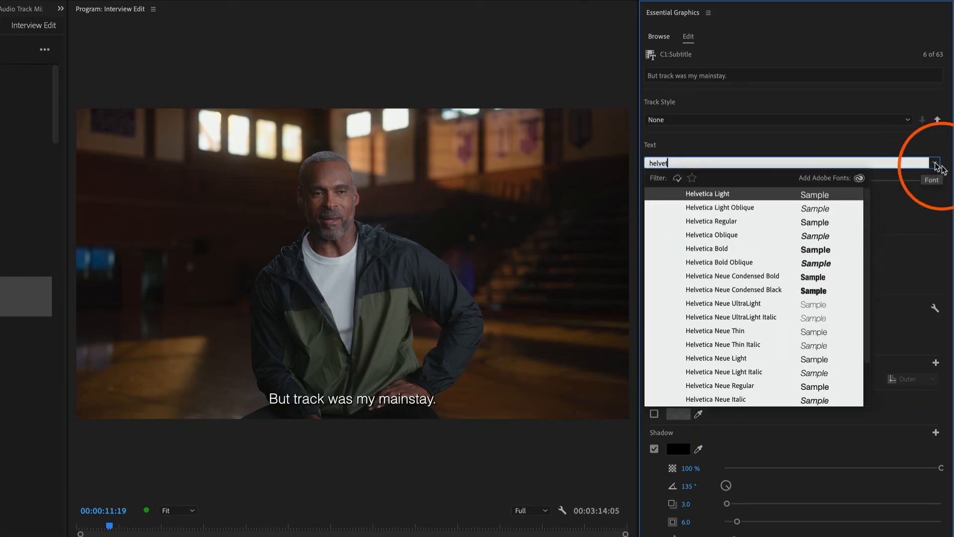
pyautogui.click(757, 222)
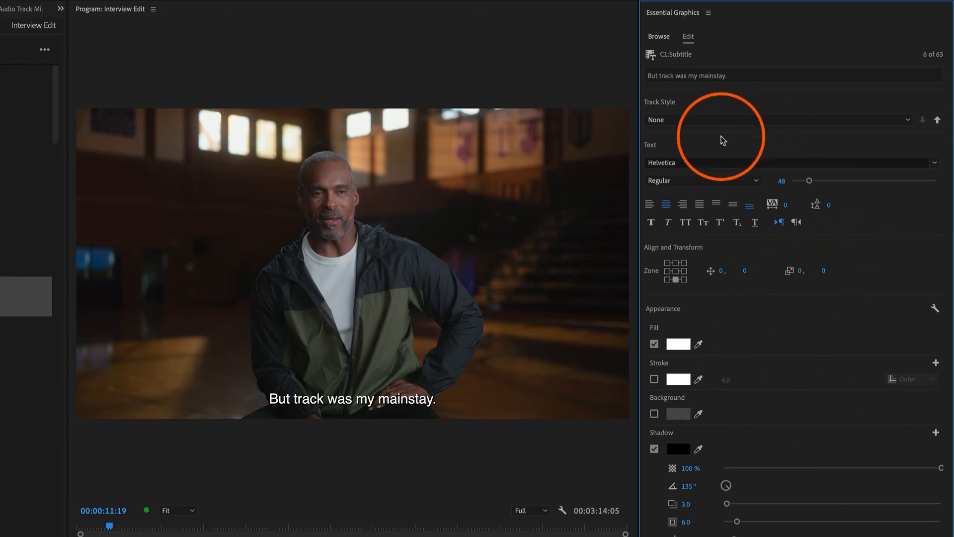
# Step: Create a track style named Subtitles v1 from the caption's formatting and check it on the preceding caption
pyautogui.click(907, 120)
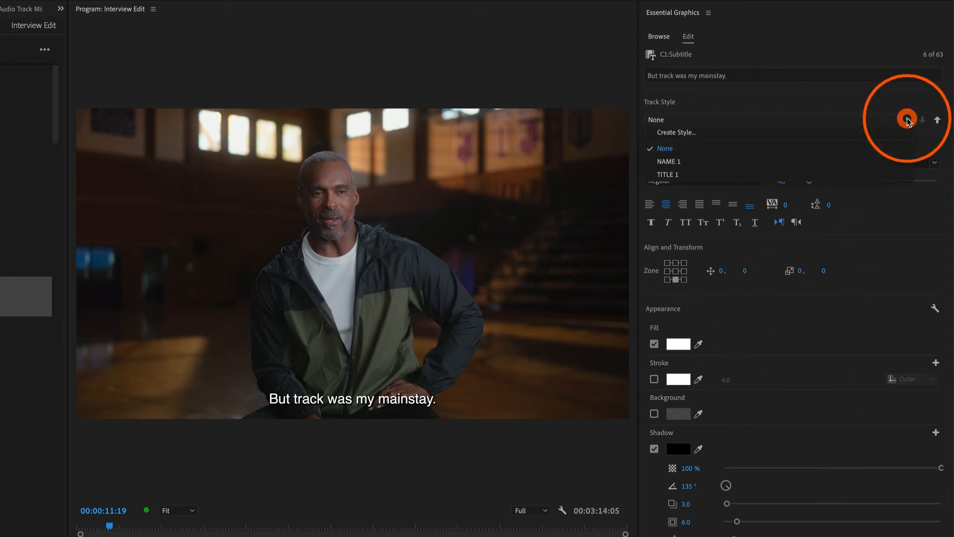
pyautogui.click(783, 133)
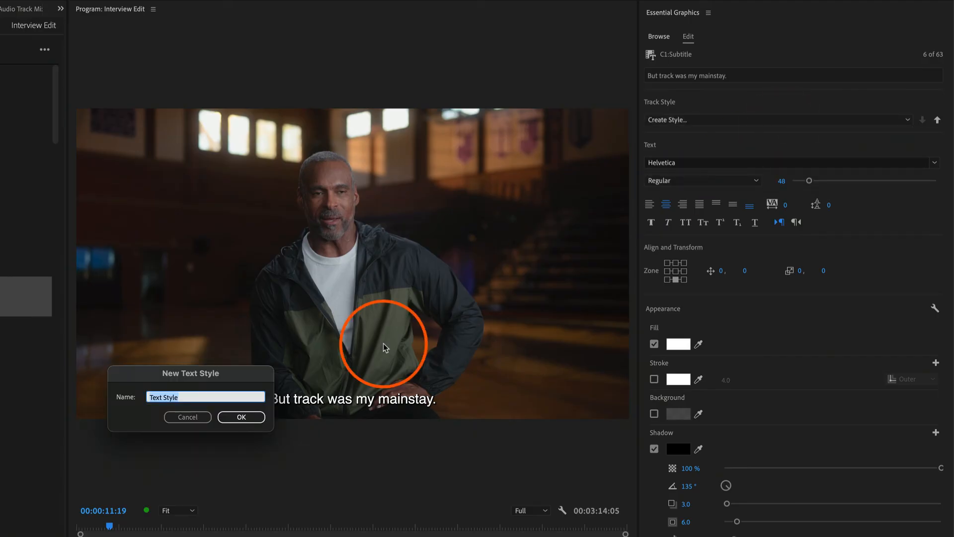
pyautogui.write('Subtitles v1')
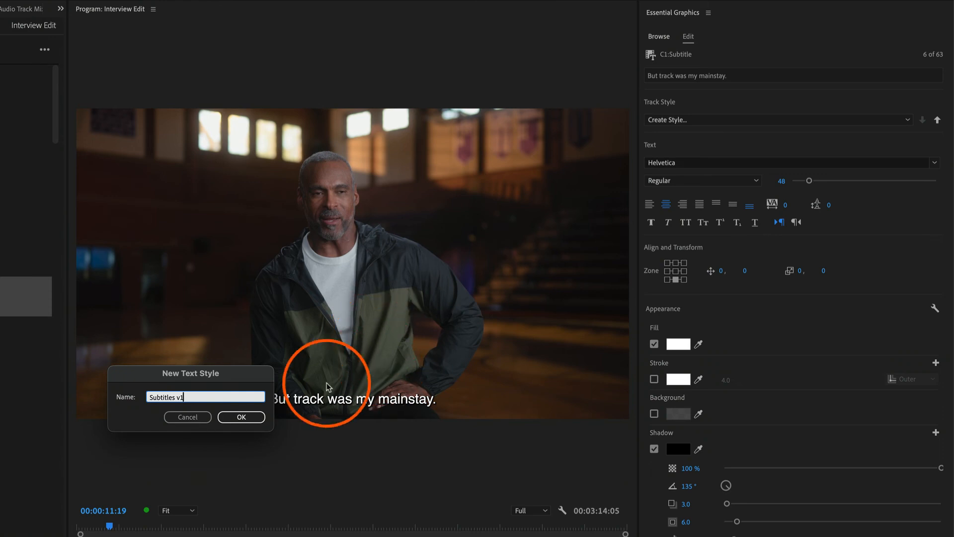
pyautogui.click(242, 417)
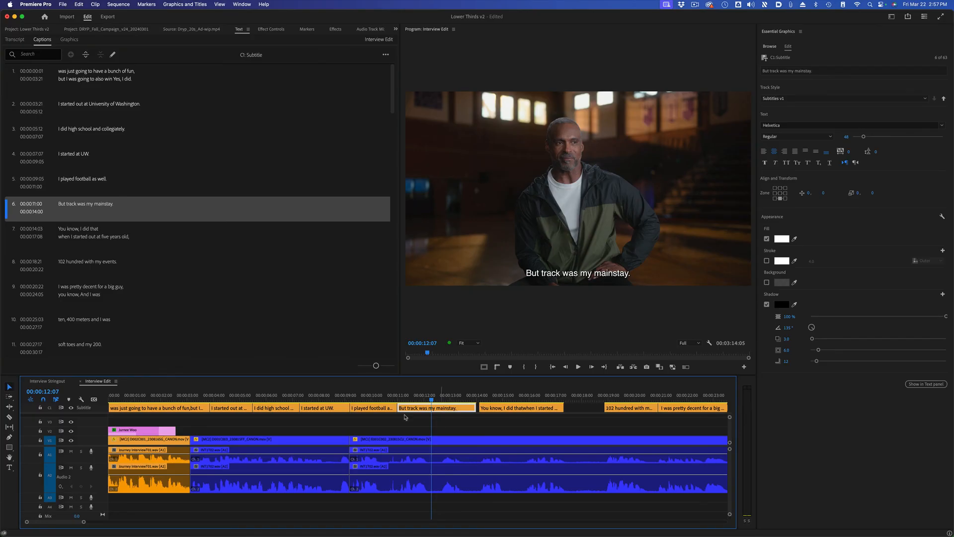
pyautogui.click(373, 396)
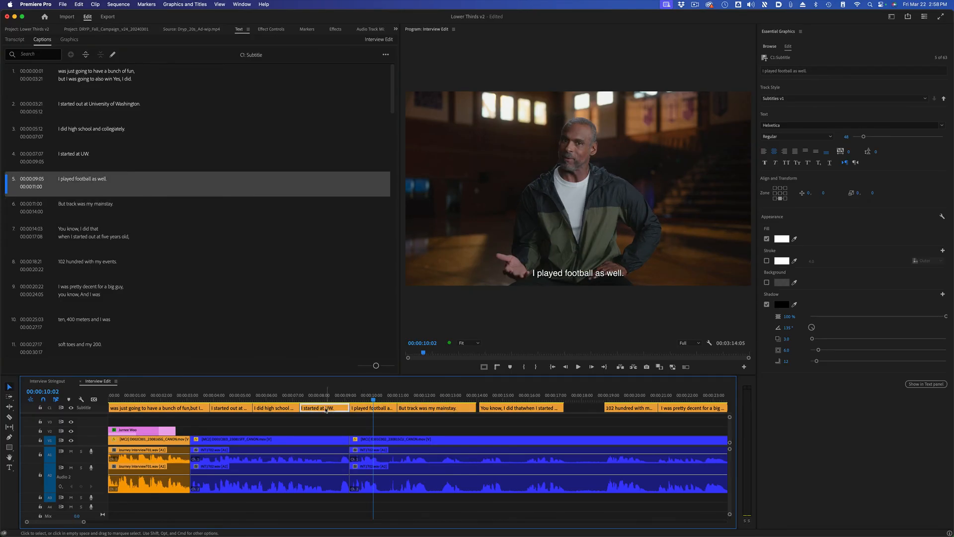
# Step: Check that the first three captions on the subtitle track use the Subtitles v1 style
pyautogui.click(275, 408)
pyautogui.click(275, 396)
pyautogui.click(242, 396)
pyautogui.click(232, 408)
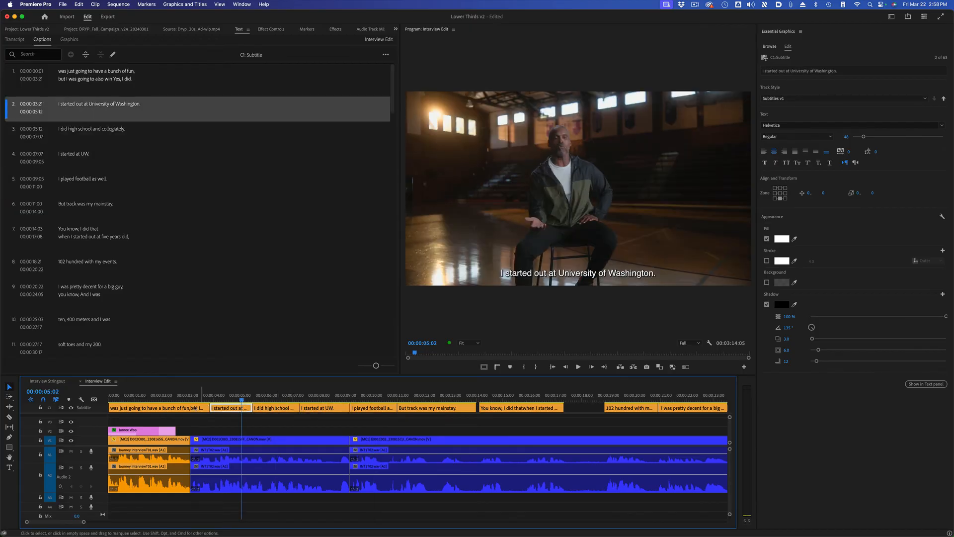
pyautogui.click(195, 408)
# Step: Change the fill of the caption "But track was my mainstay." to yellow-orange and compare it with the earlier captions
pyautogui.click(412, 398)
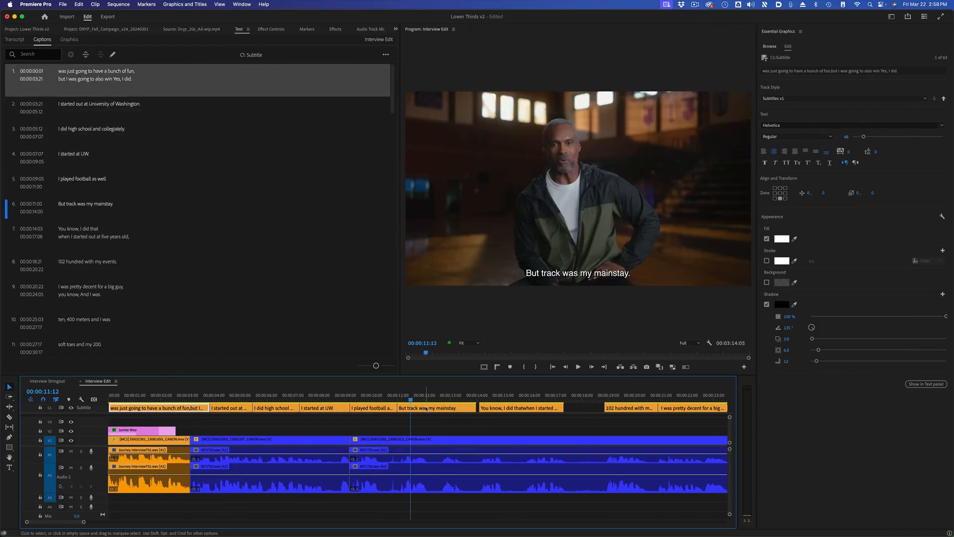
pyautogui.click(426, 408)
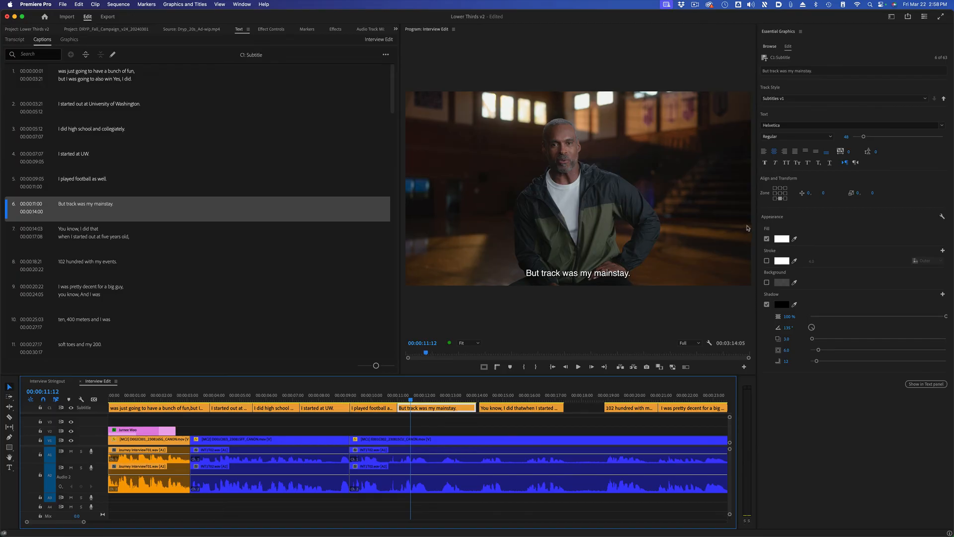
pyautogui.click(786, 241)
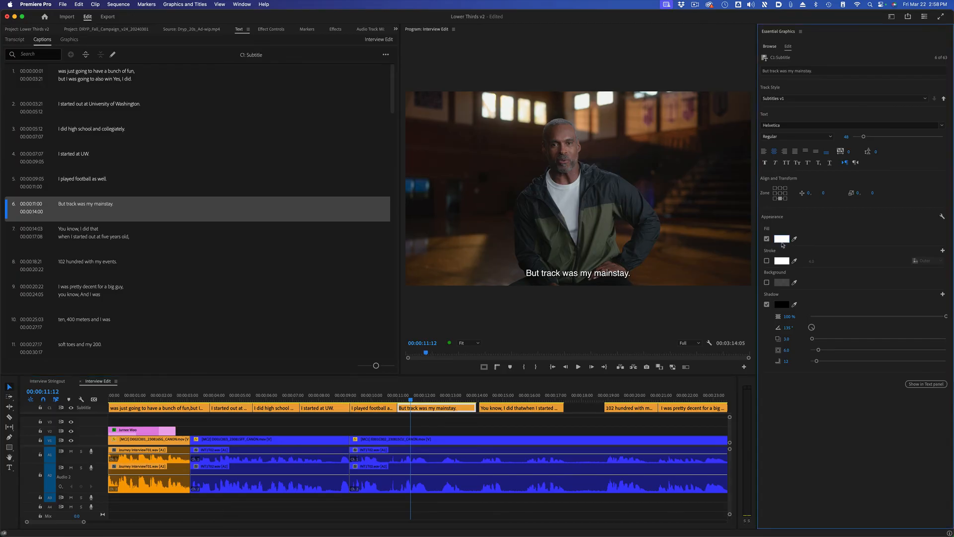
pyautogui.moveTo(495, 226); pyautogui.dragTo(495, 233)
pyautogui.click(464, 273)
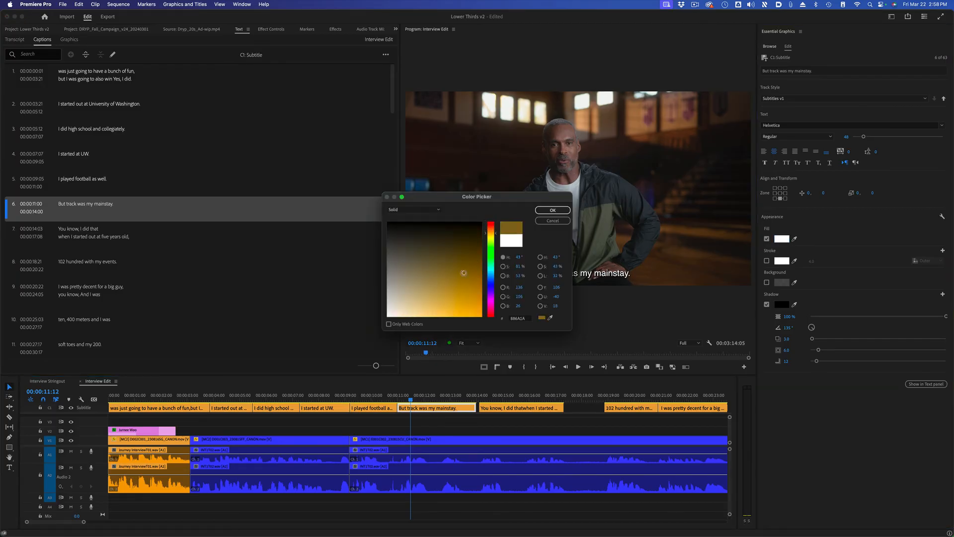
pyautogui.click(552, 211)
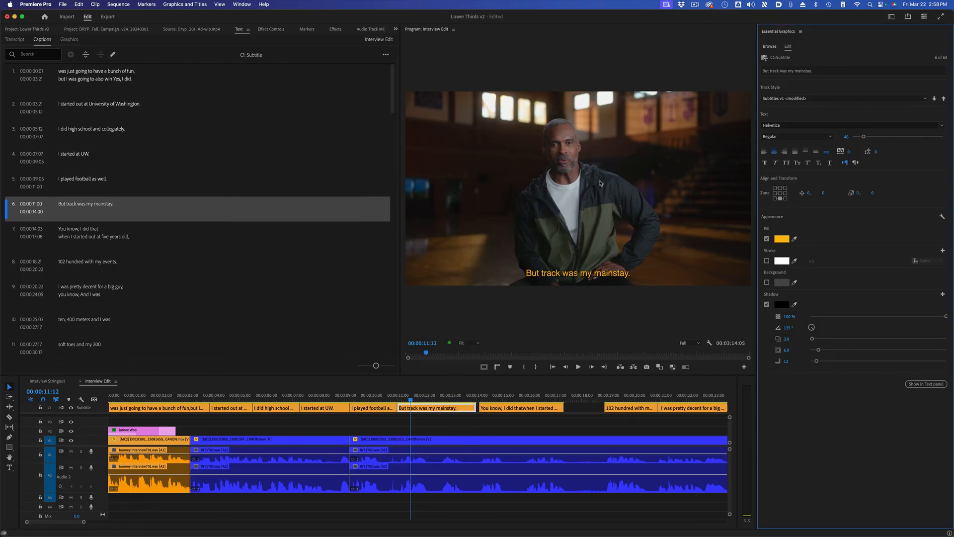
pyautogui.moveTo(369, 394); pyautogui.dragTo(308, 397)
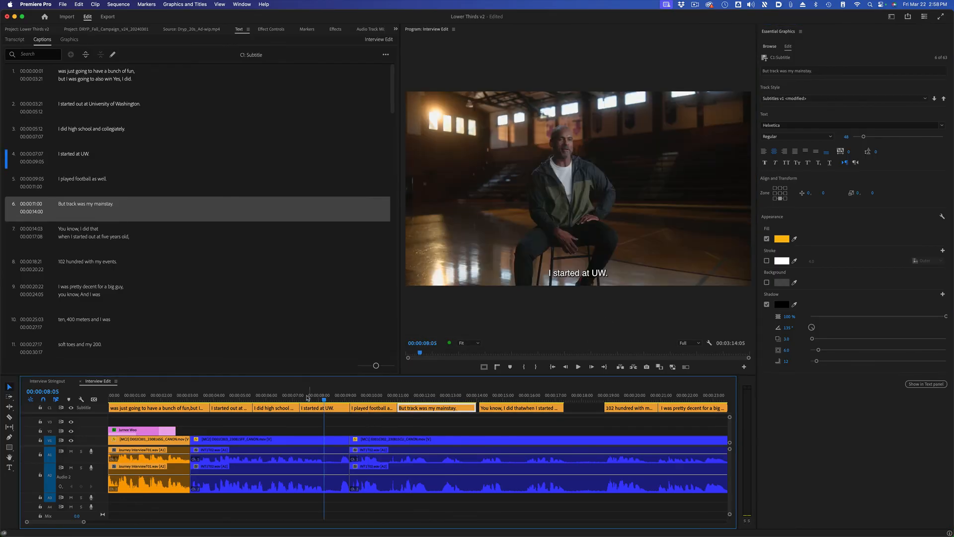
# Step: Set the caption "But track was my mainstay." to font size 54, move it higher in the frame, and compare it with the preceding captions
pyautogui.click(425, 396)
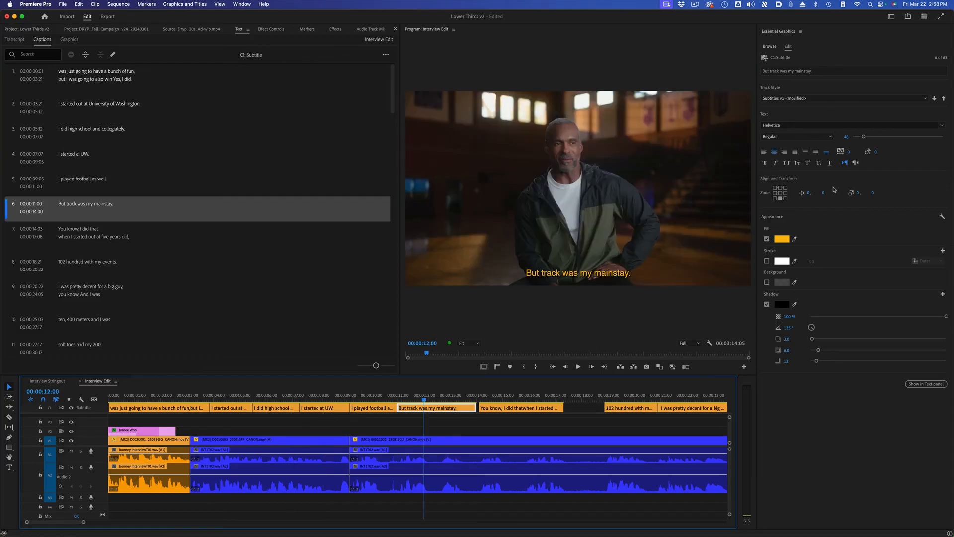
pyautogui.click(847, 137)
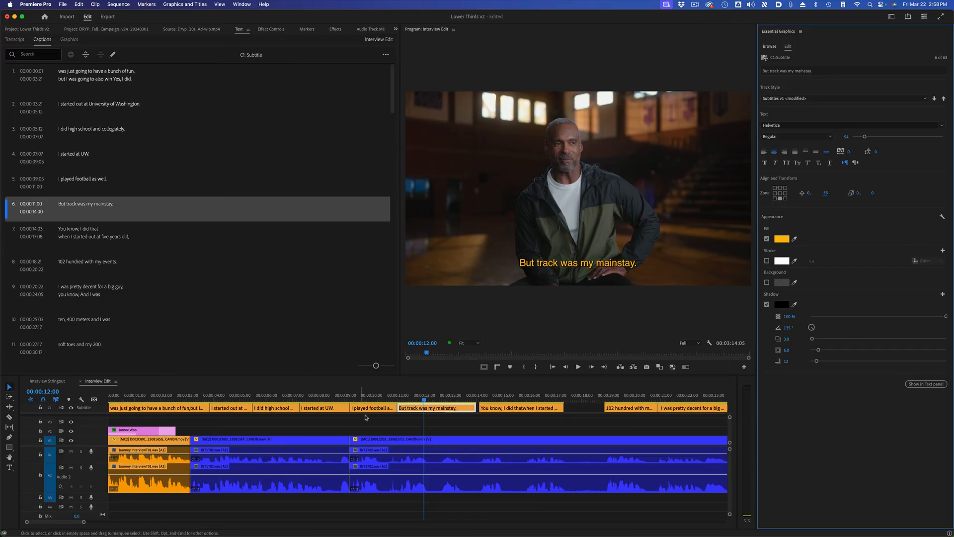
pyautogui.click(377, 399)
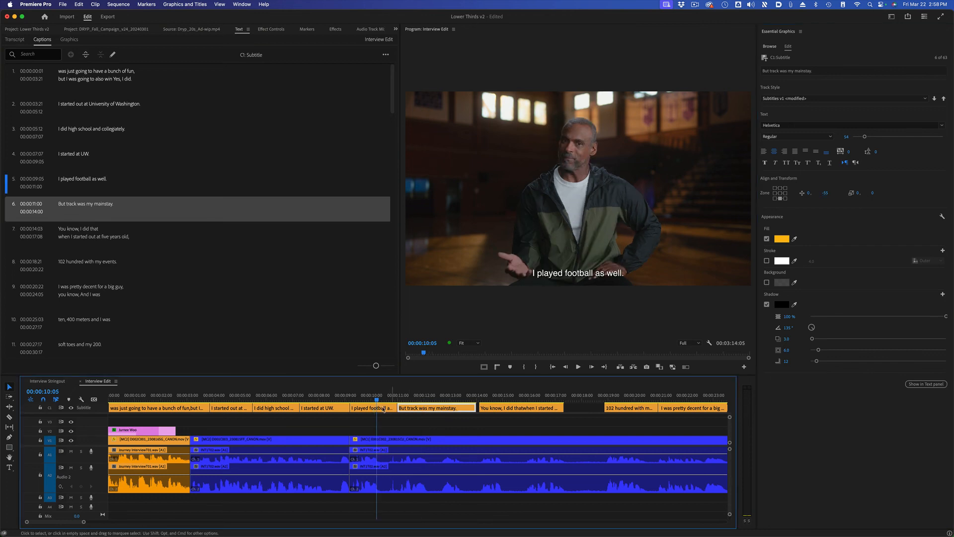
pyautogui.click(332, 395)
pyautogui.click(419, 399)
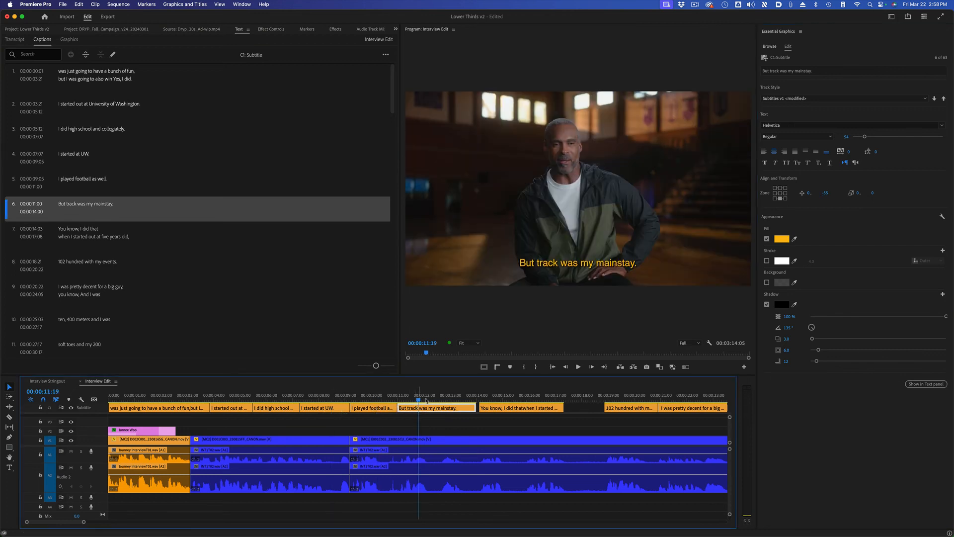